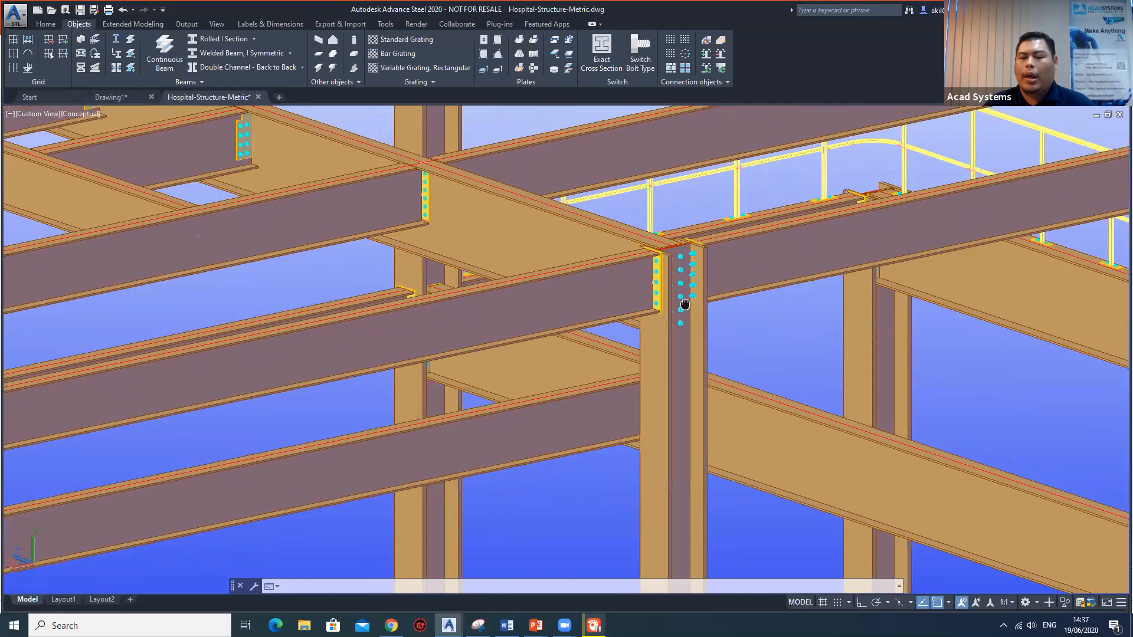
Open the properties of the bolted shear plate at the end of the short secondary beam nearest the main cross beam.
click(663, 282)
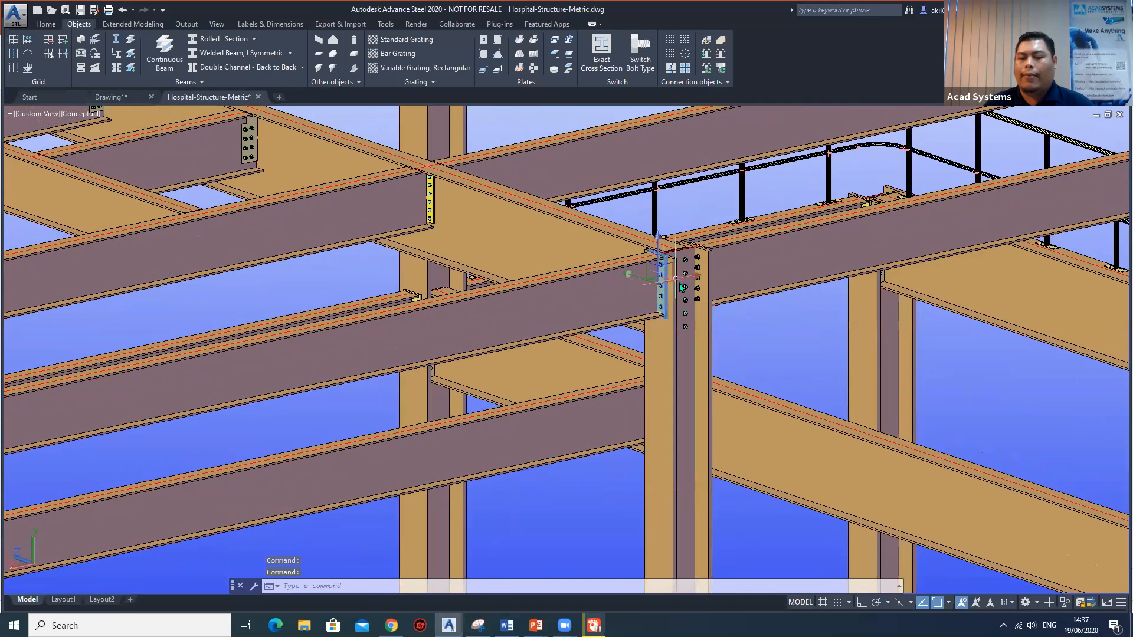
scroll(677, 307, down, 2)
scroll(678, 307, down, 5)
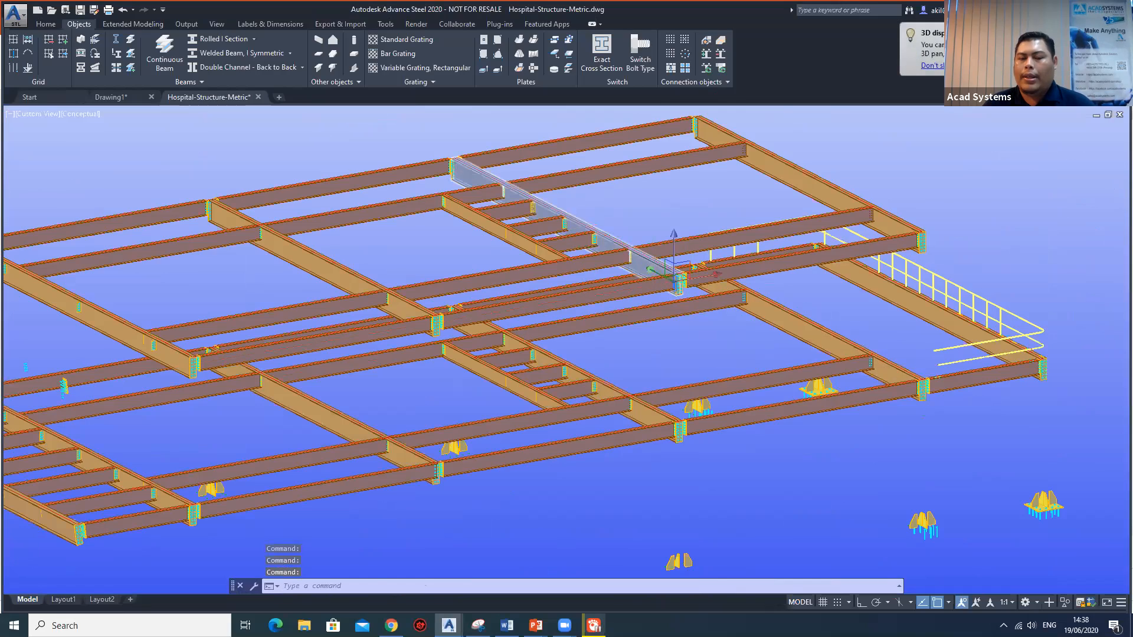
scroll(649, 267, up, 6)
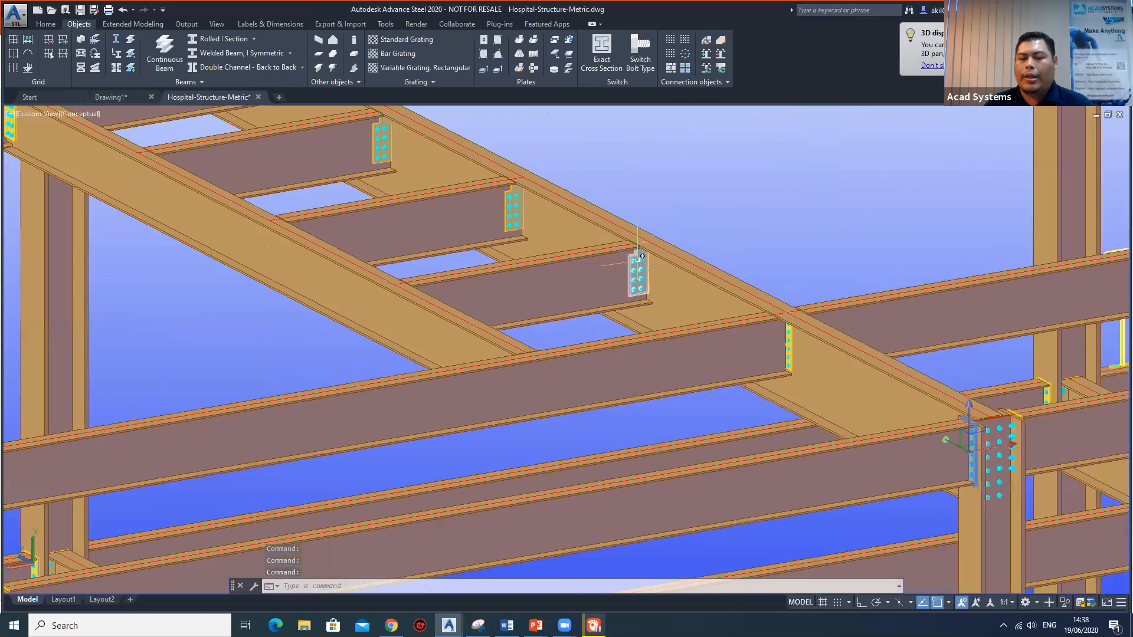
scroll(637, 259, up, 2)
key(Escape)
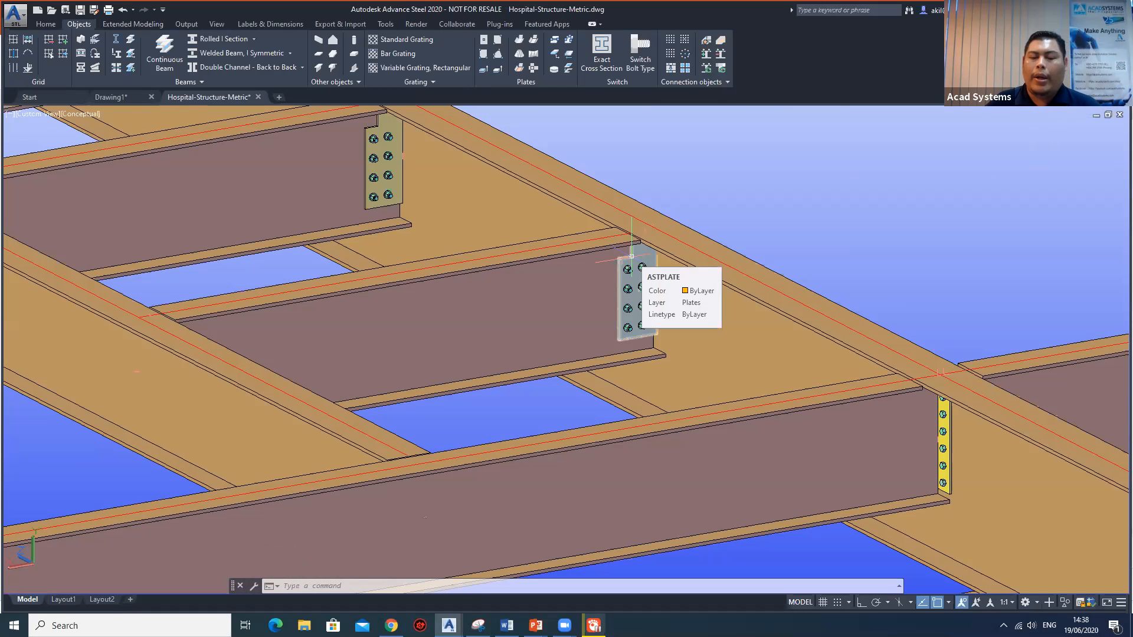
click(631, 256)
double_click(630, 259)
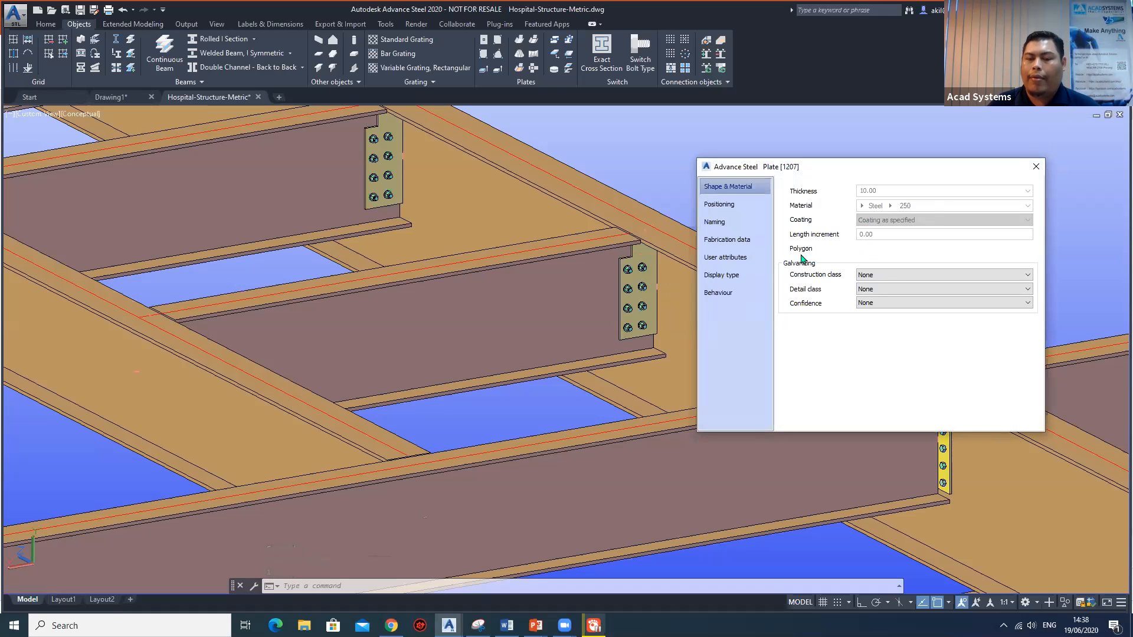
Examine the plate's positioning, naming, fabrication data, user attributes, display type, behaviour, and shape and material settings, closing its properties when finished.
click(727, 207)
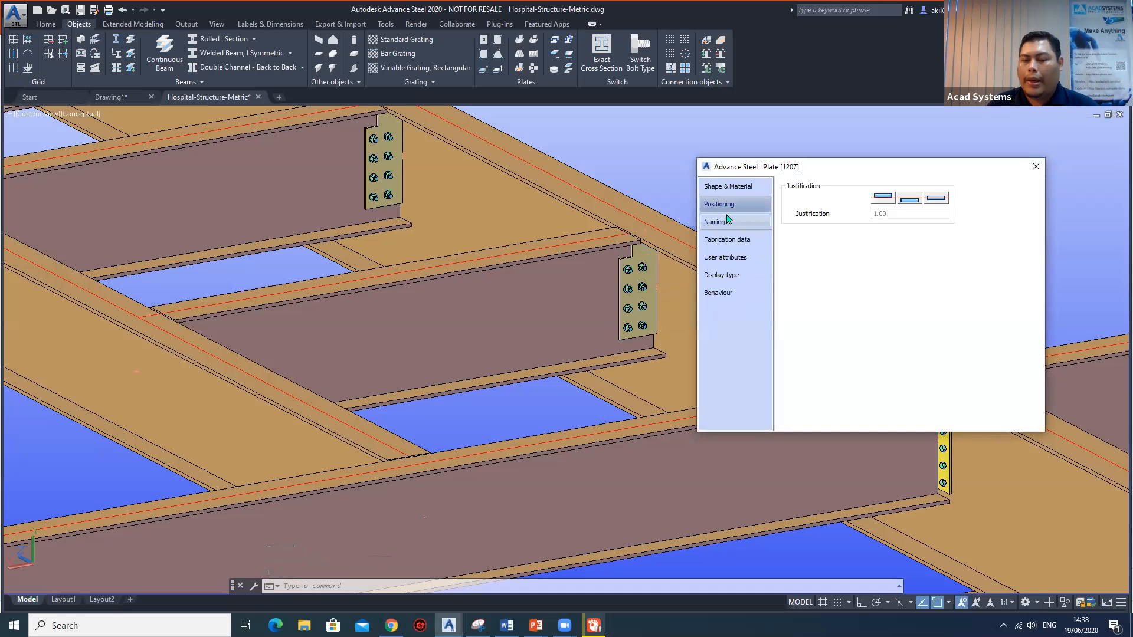
click(724, 222)
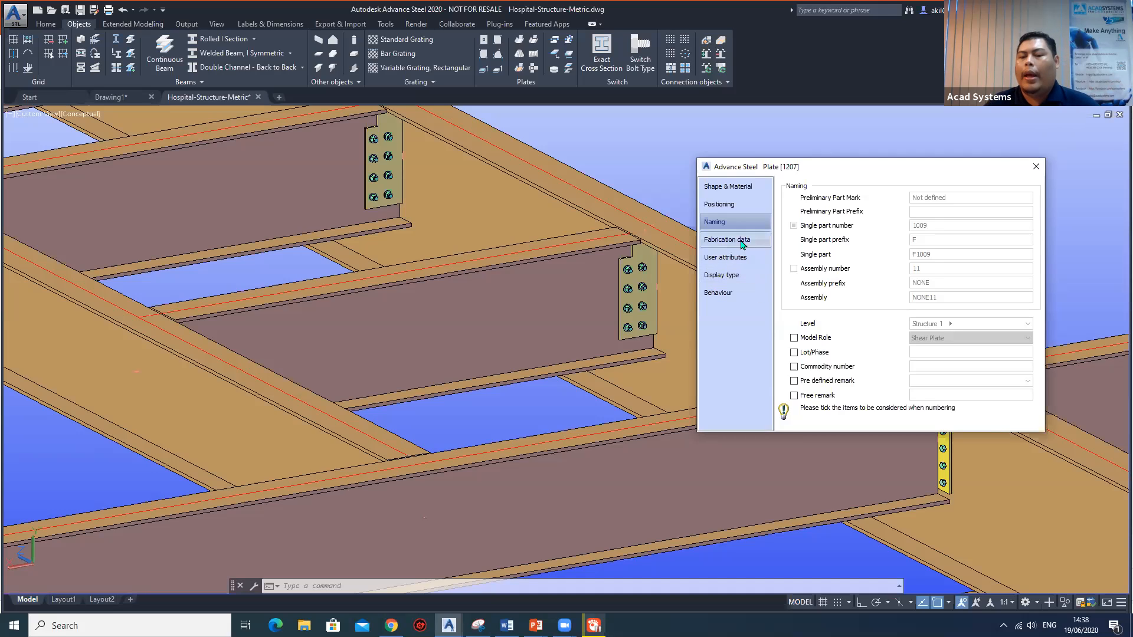
click(737, 280)
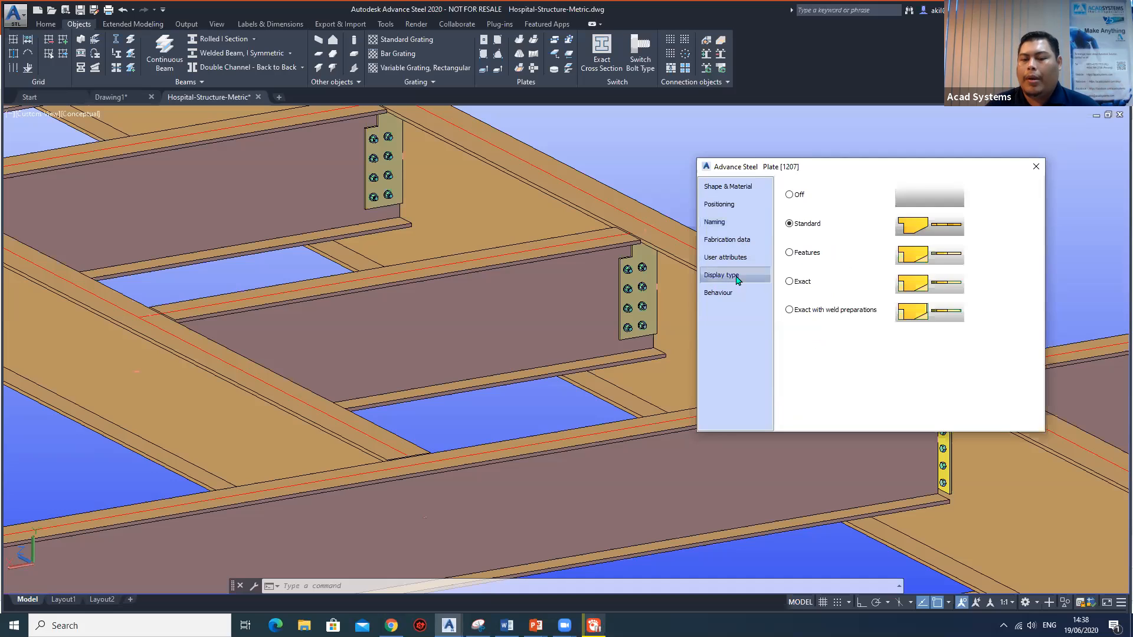
click(731, 293)
click(731, 275)
click(732, 258)
click(726, 239)
click(723, 222)
click(724, 204)
click(730, 186)
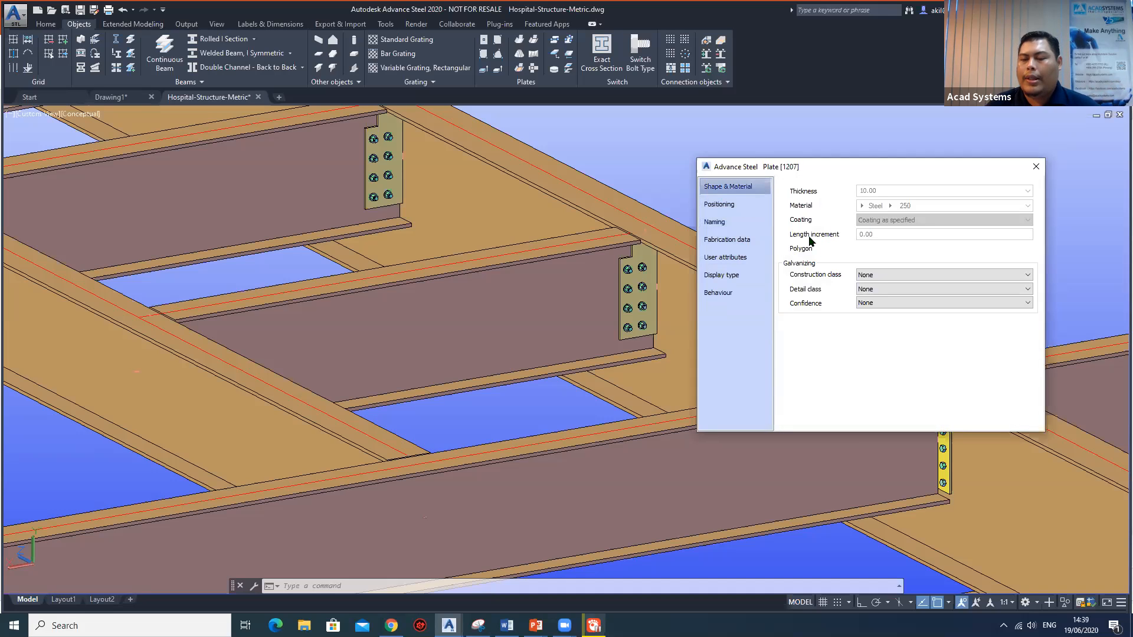
click(1035, 166)
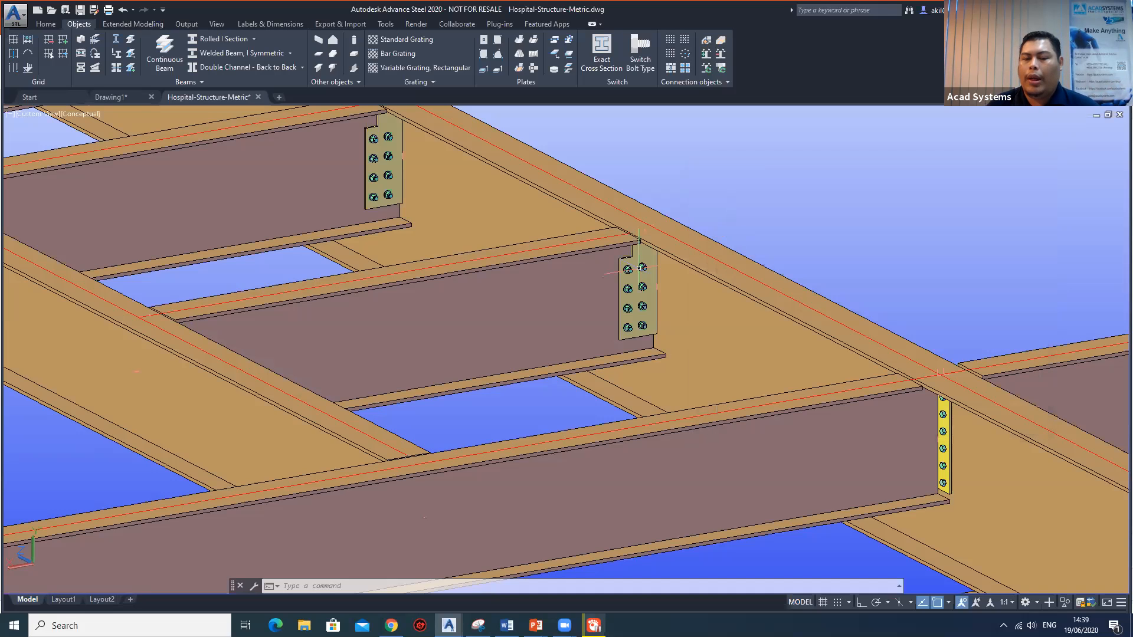
click(630, 260)
key(Escape)
Examine the bolted beam connections up close and the overall layout of the hospital steel structure.
scroll(631, 260, down, 3)
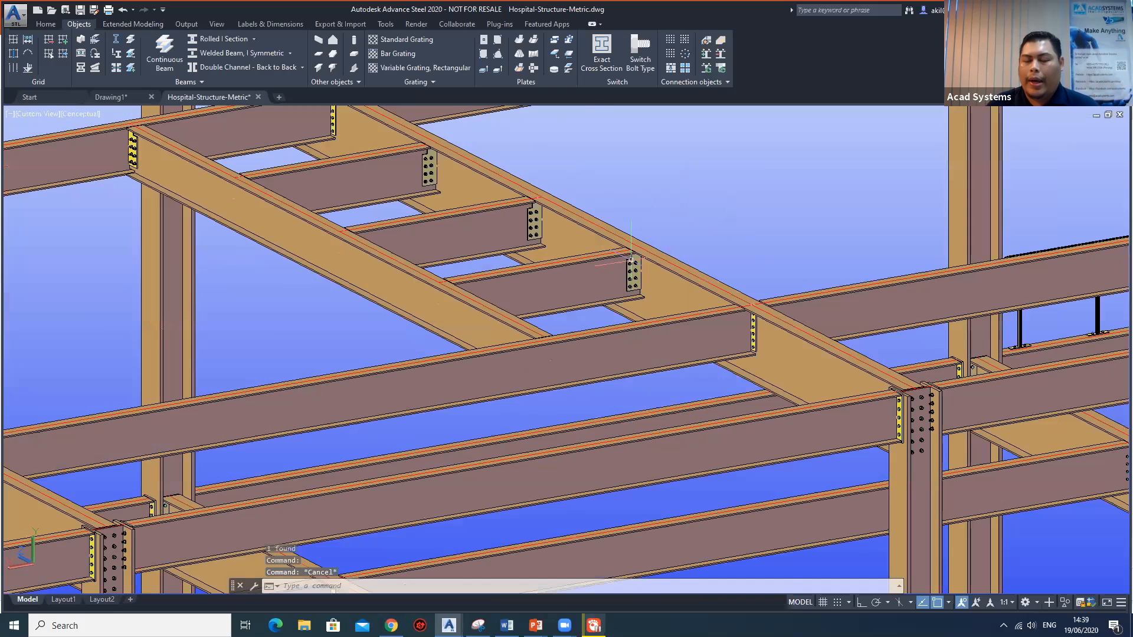
scroll(636, 269, up, 2)
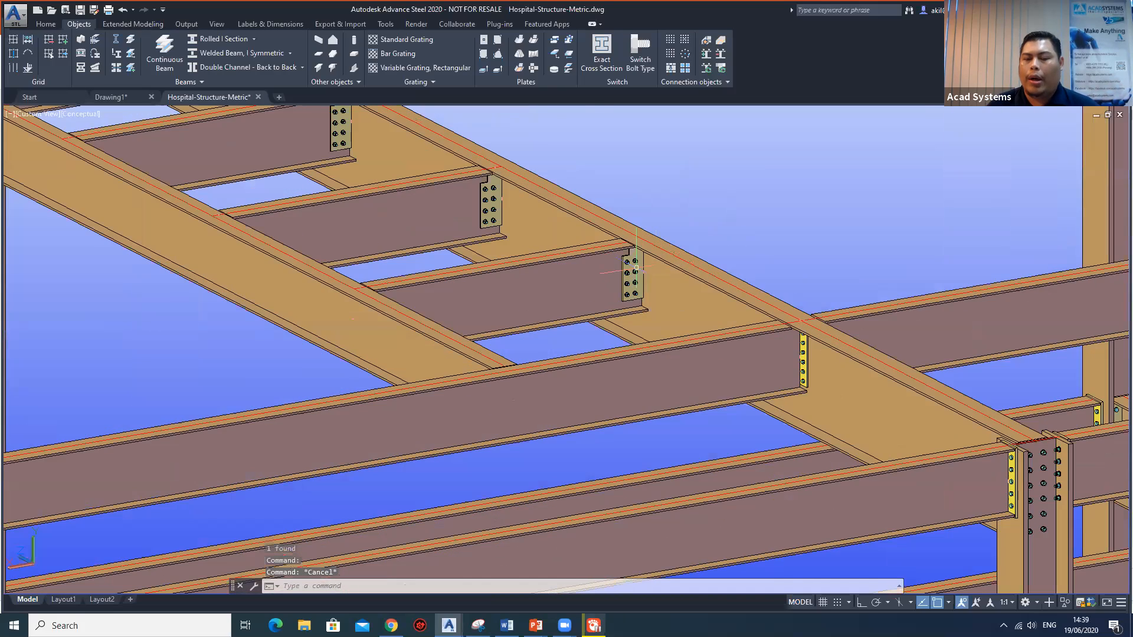
scroll(636, 268, up, 3)
scroll(613, 306, down, 5)
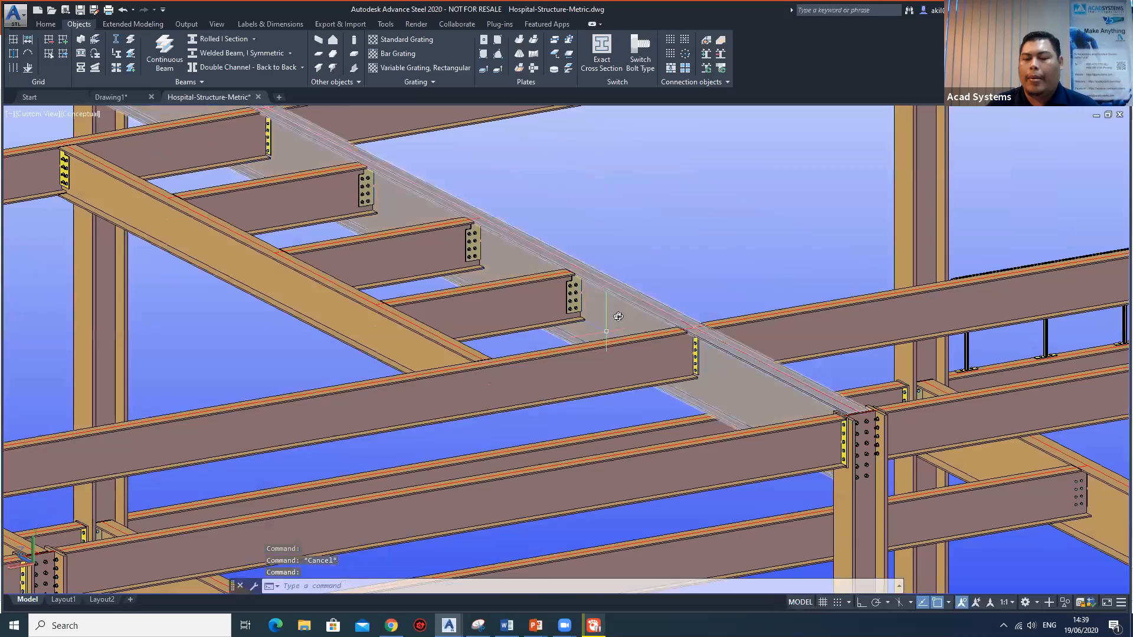
scroll(618, 316, down, 6)
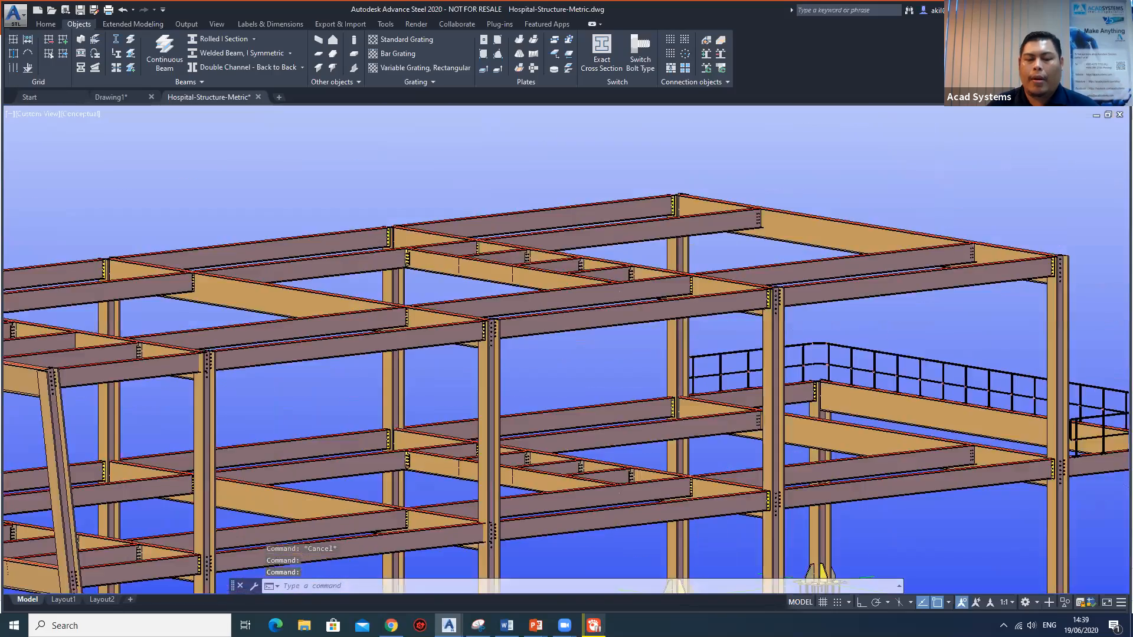
scroll(618, 319, down, 8)
scroll(604, 306, up, 4)
middle_drag(555, 327, 609, 316)
shift+middle_drag(708, 282, 636, 295)
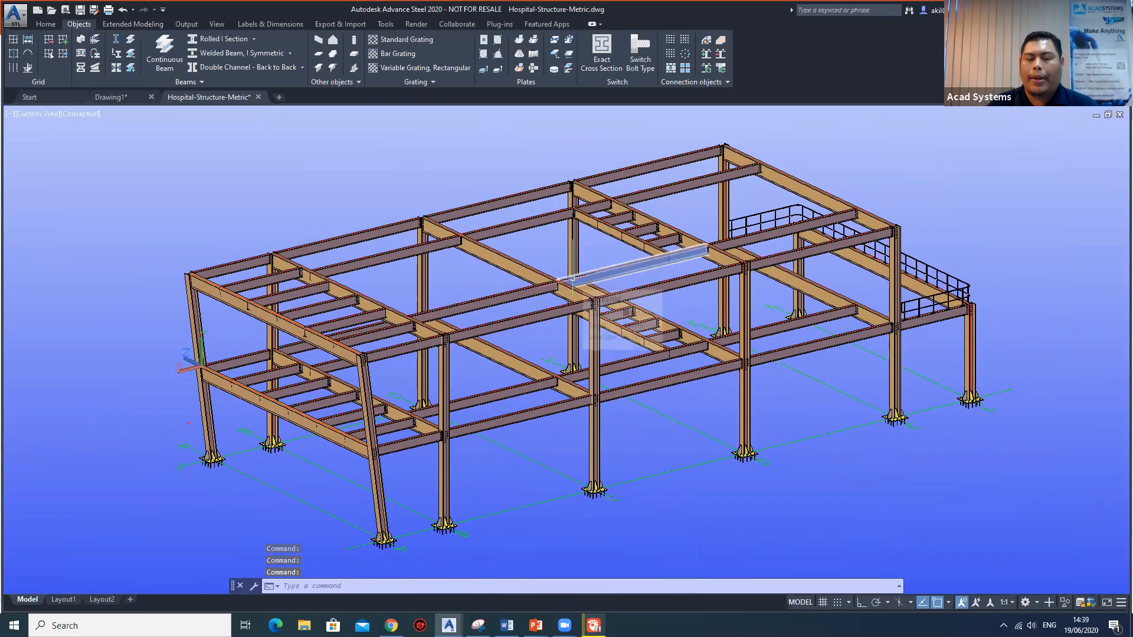
Switch to the Drawing1 drawing and view its building grid from the end with the coordinate origin.
key(ctrl+Tab)
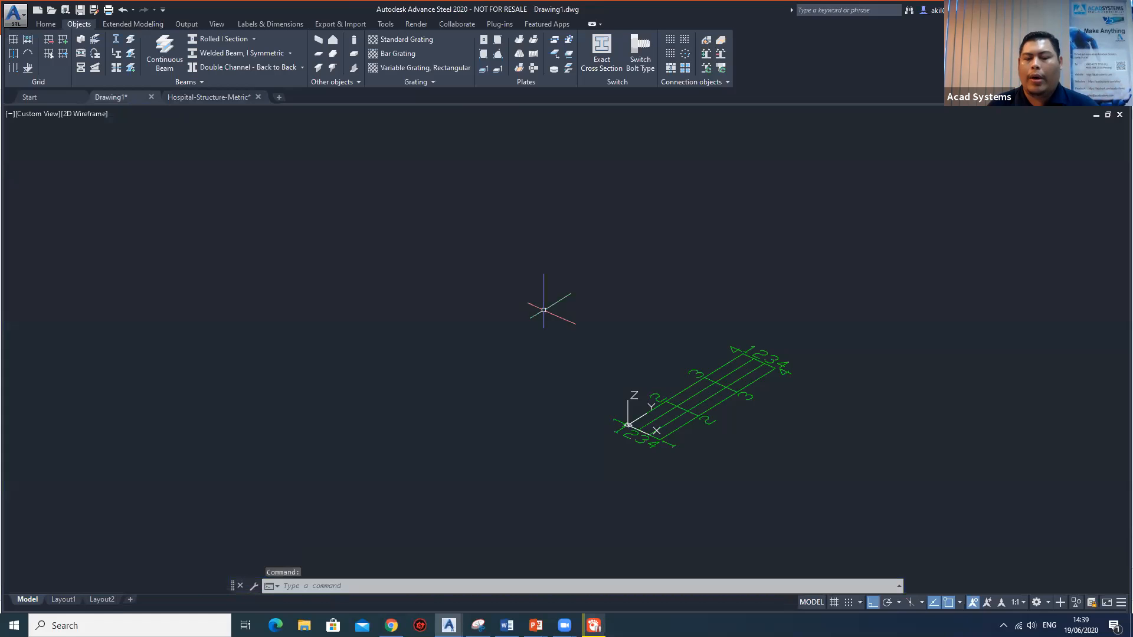
scroll(752, 418, up, 5)
scroll(678, 358, down, 5)
scroll(663, 379, up, 3)
shift+middle_drag(596, 398, 818, 394)
scroll(817, 422, up, 3)
middle_drag(775, 429, 730, 387)
scroll(700, 389, up, 3)
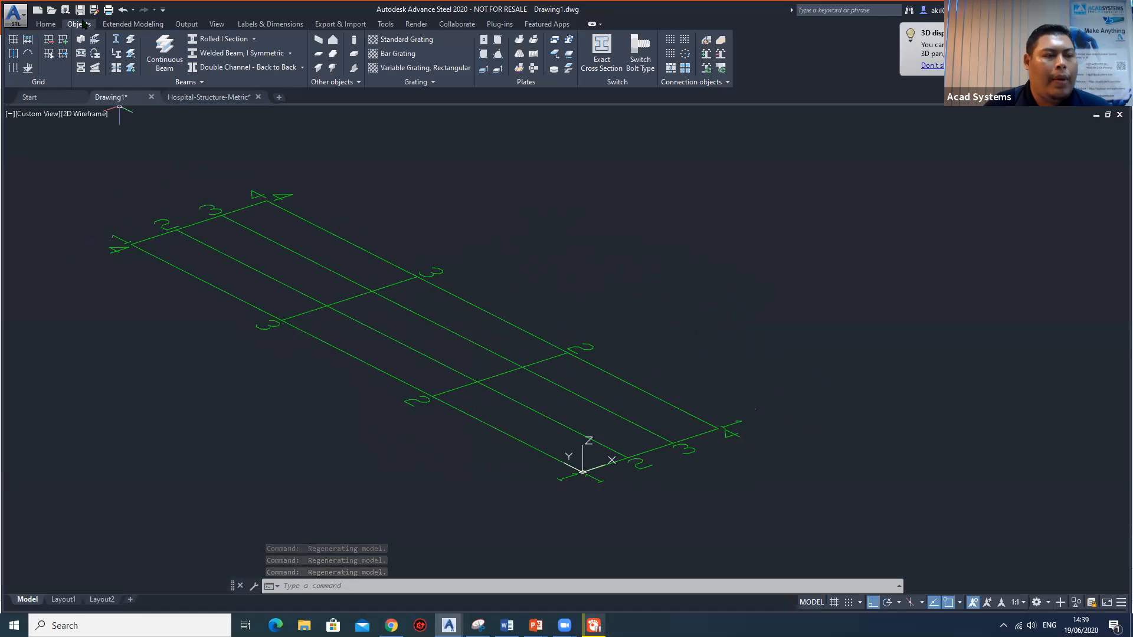
Create a portal frame with column bases at the grid origin and at line 4 along the X axis, with an apex height of 12000.
click(130, 24)
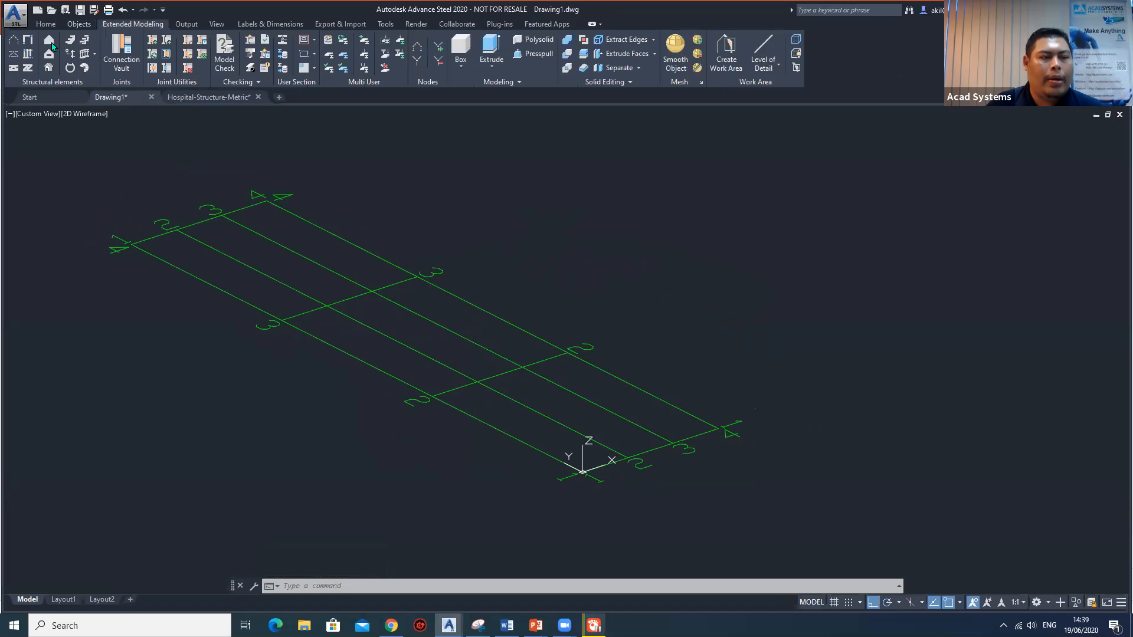
click(13, 41)
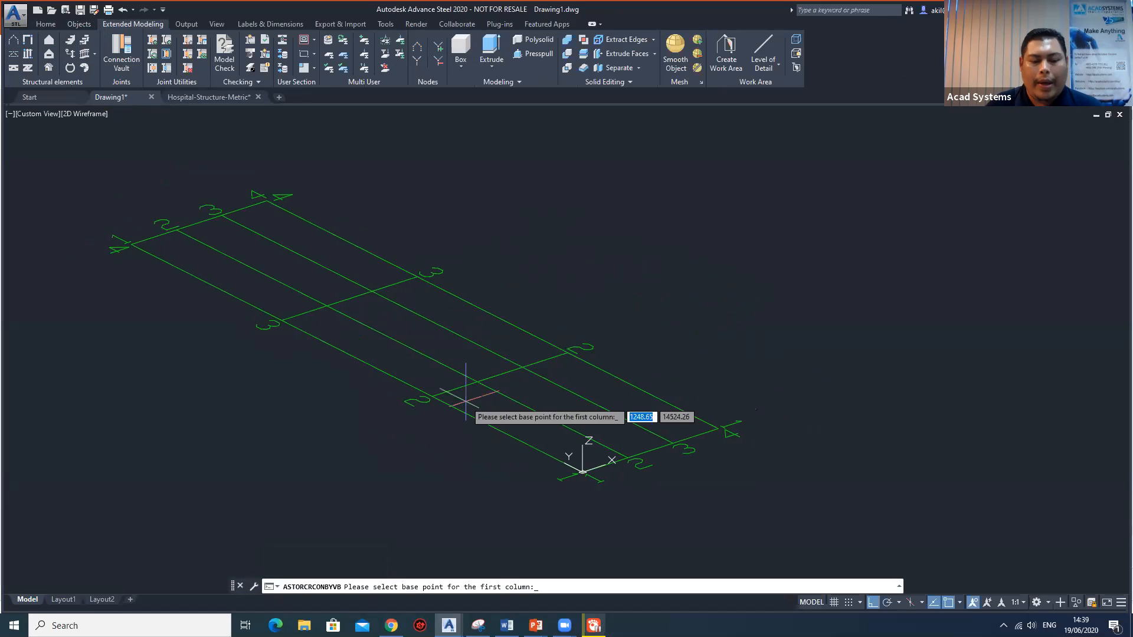
scroll(578, 463, up, 4)
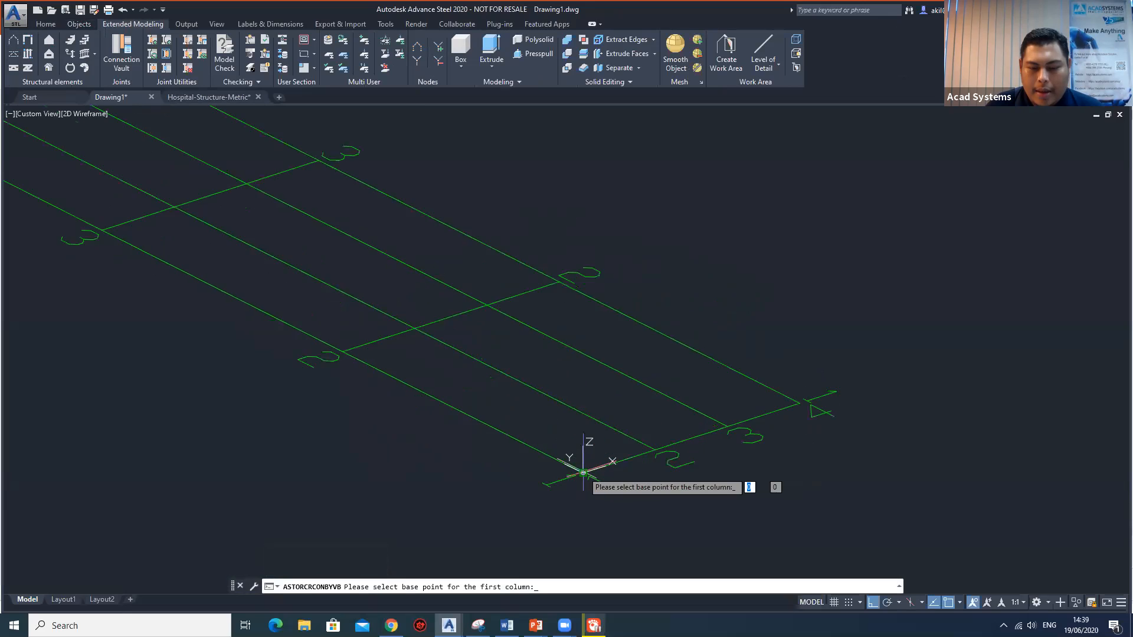
click(582, 472)
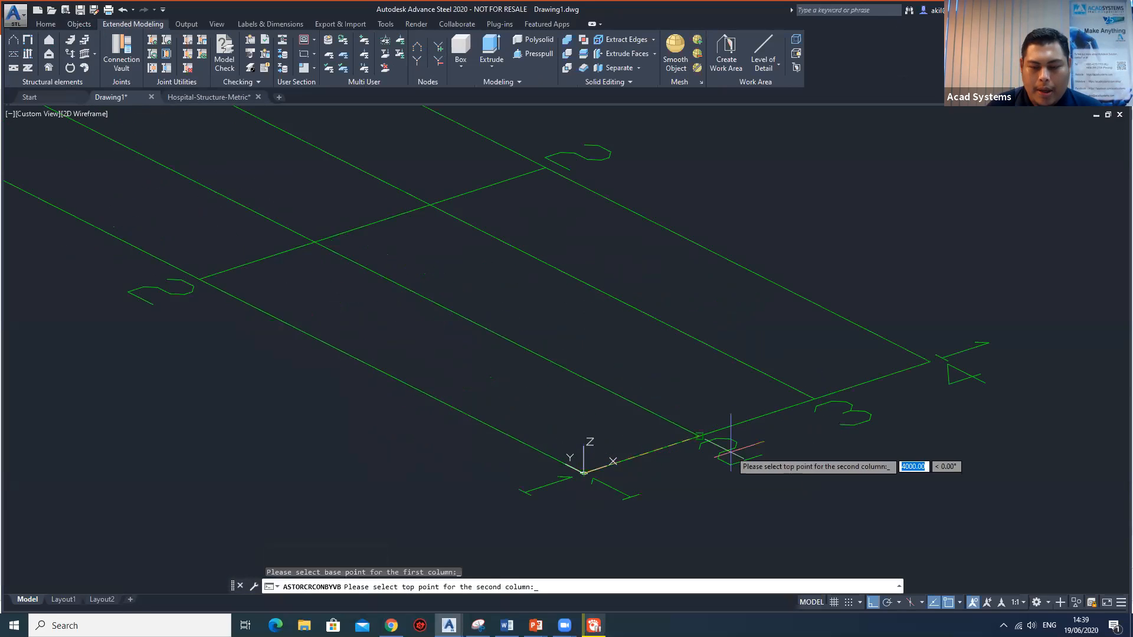
click(930, 362)
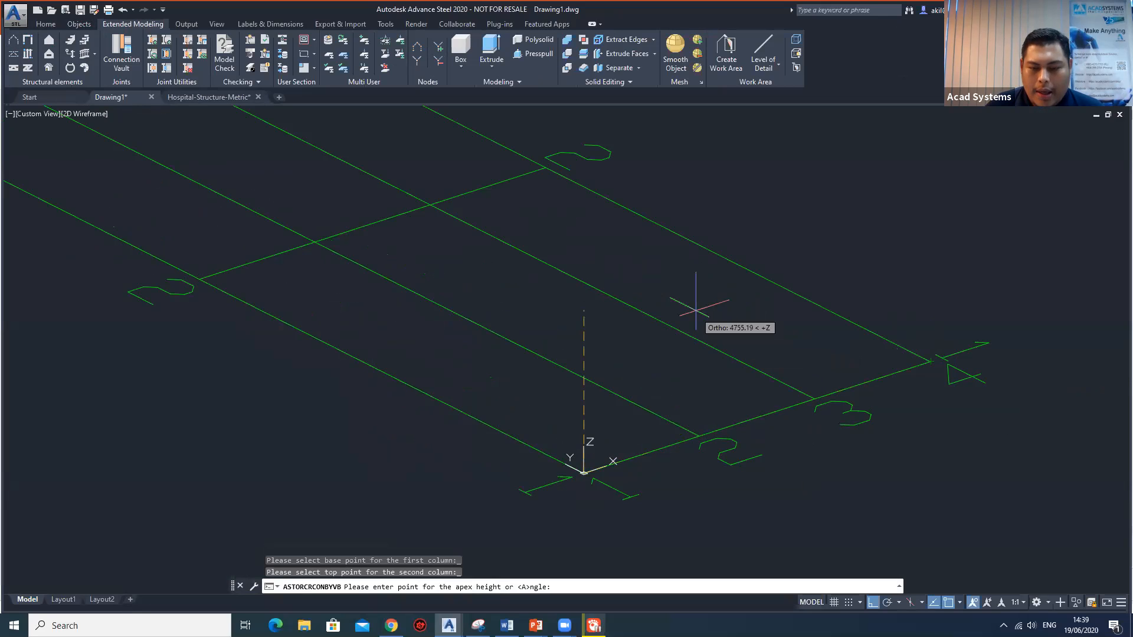
scroll(599, 254, down, 2)
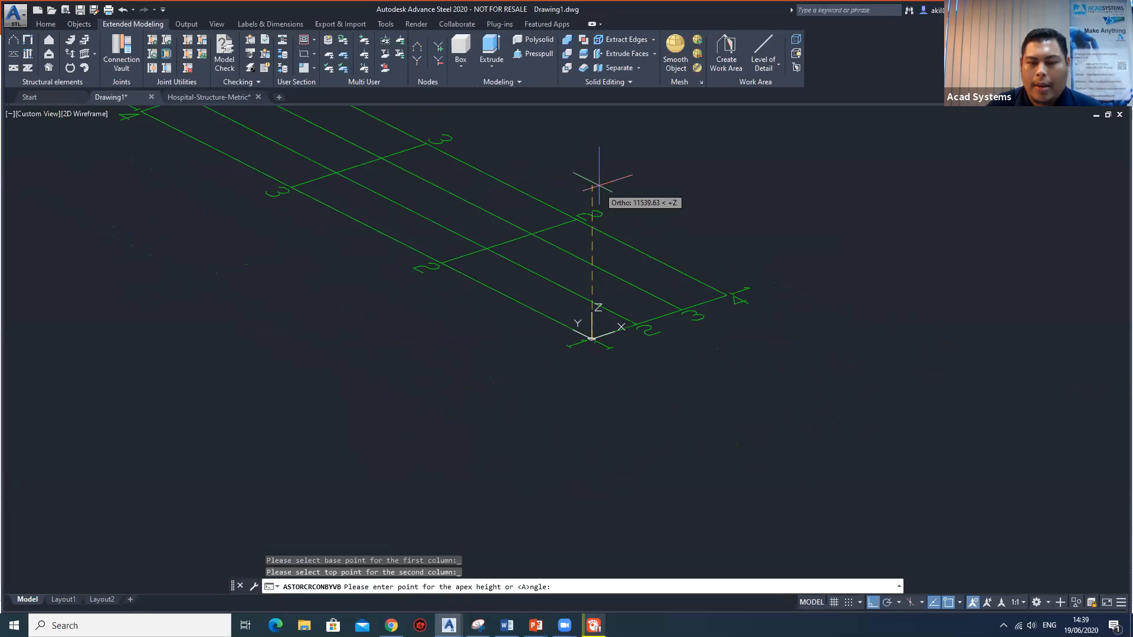
text(12000)
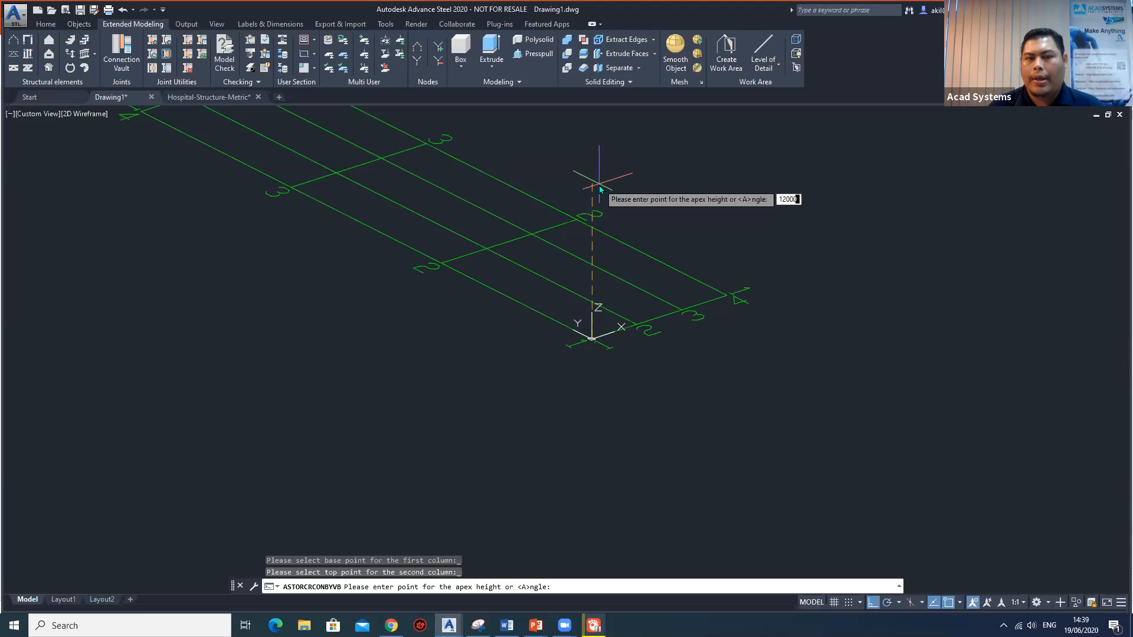
key(Return)
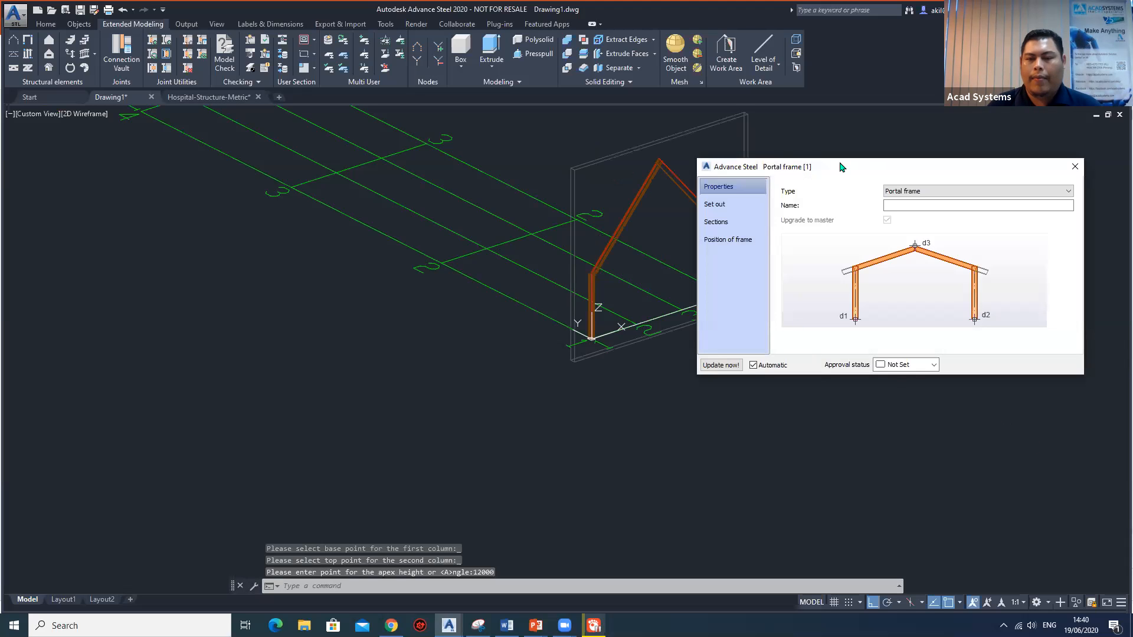
Change the new portal frame's type to Gable frame.
drag(847, 164, 297, 144)
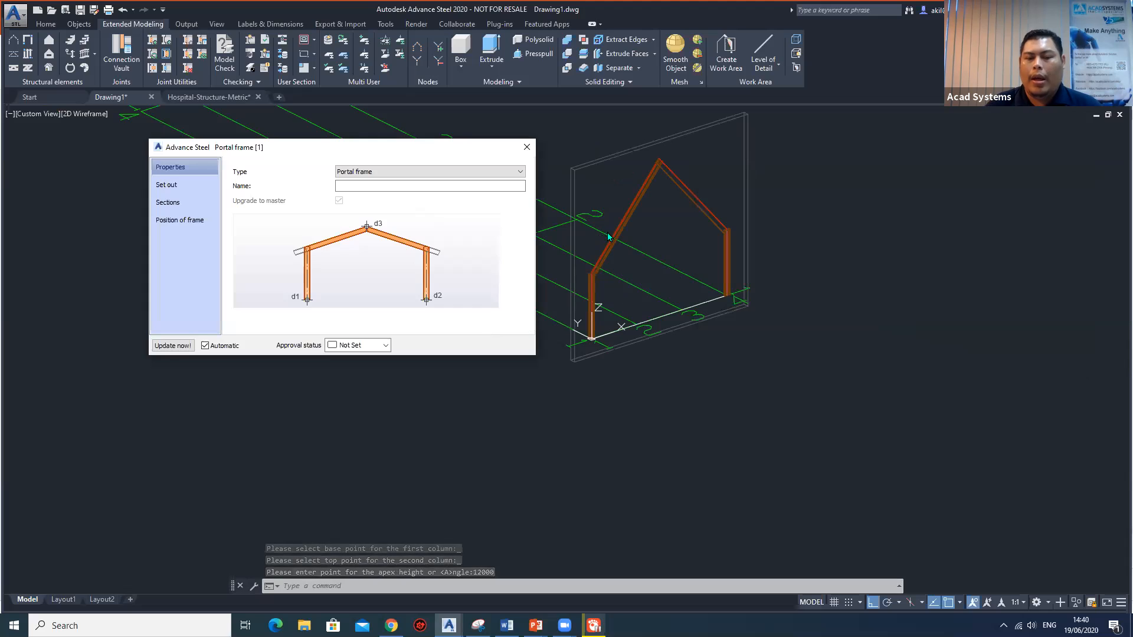
scroll(636, 240, up, 2)
scroll(636, 239, up, 2)
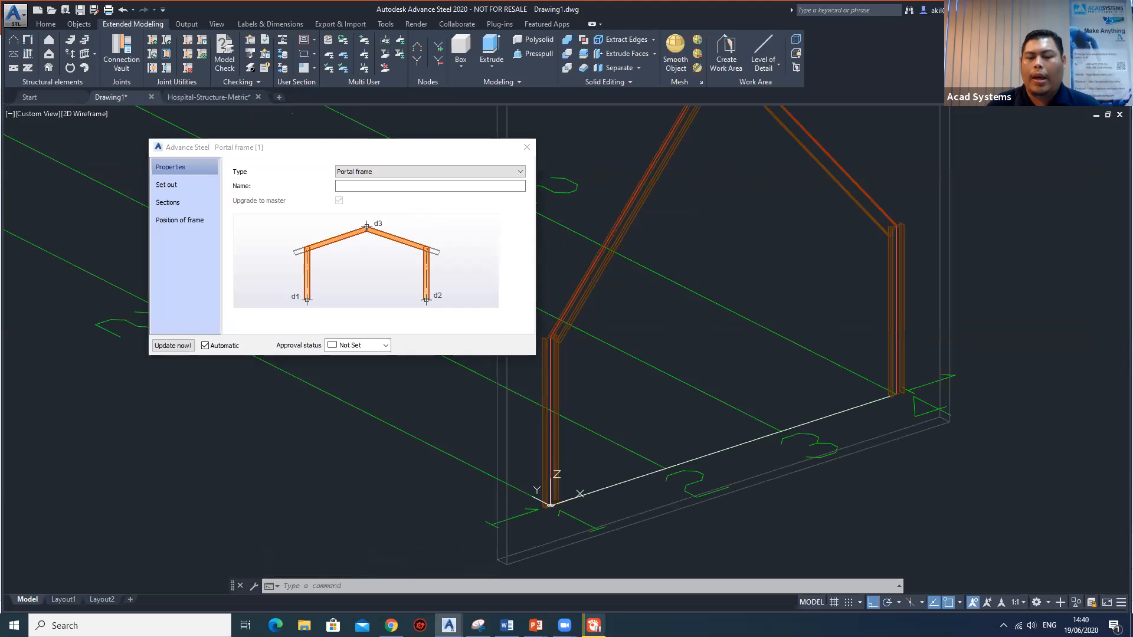
scroll(657, 316, down, 2)
middle_drag(652, 317, 648, 307)
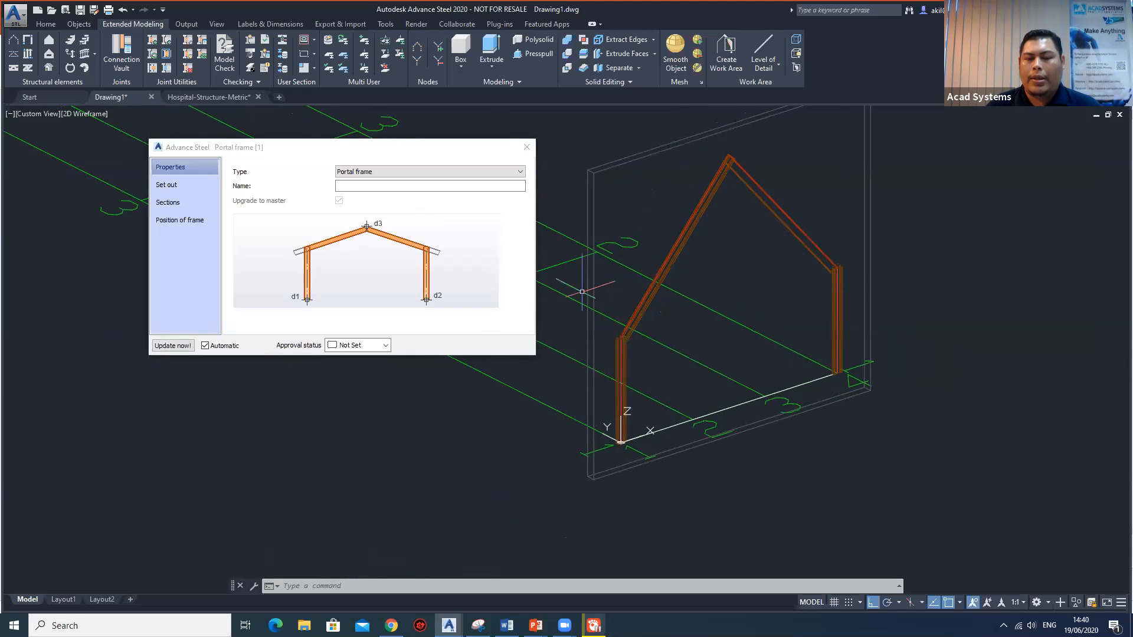
click(339, 147)
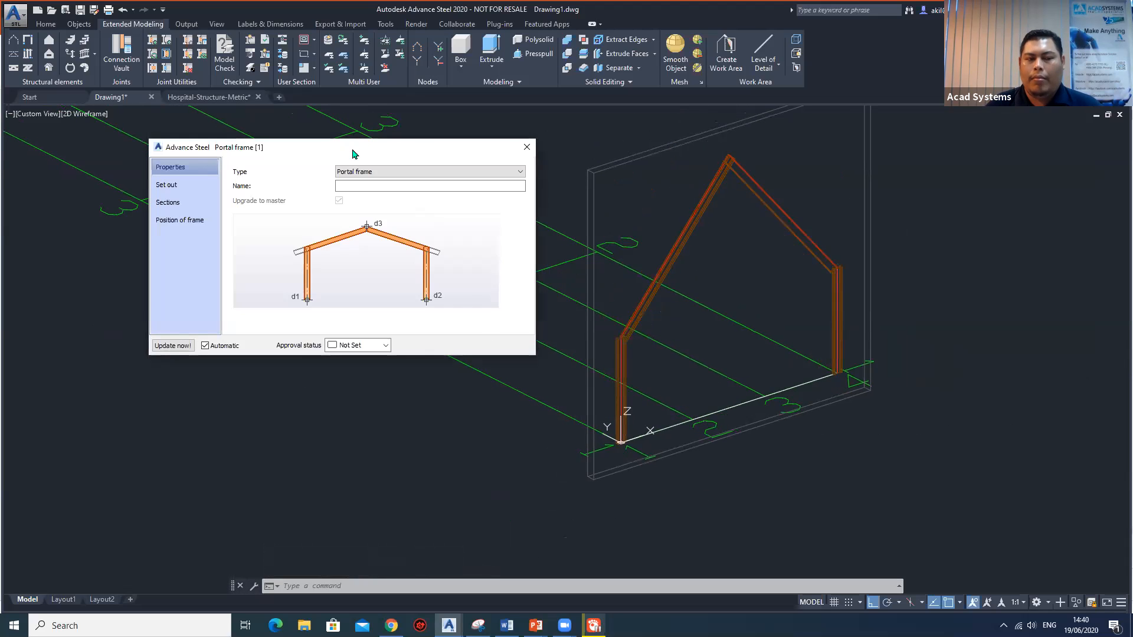
drag(352, 150, 367, 160)
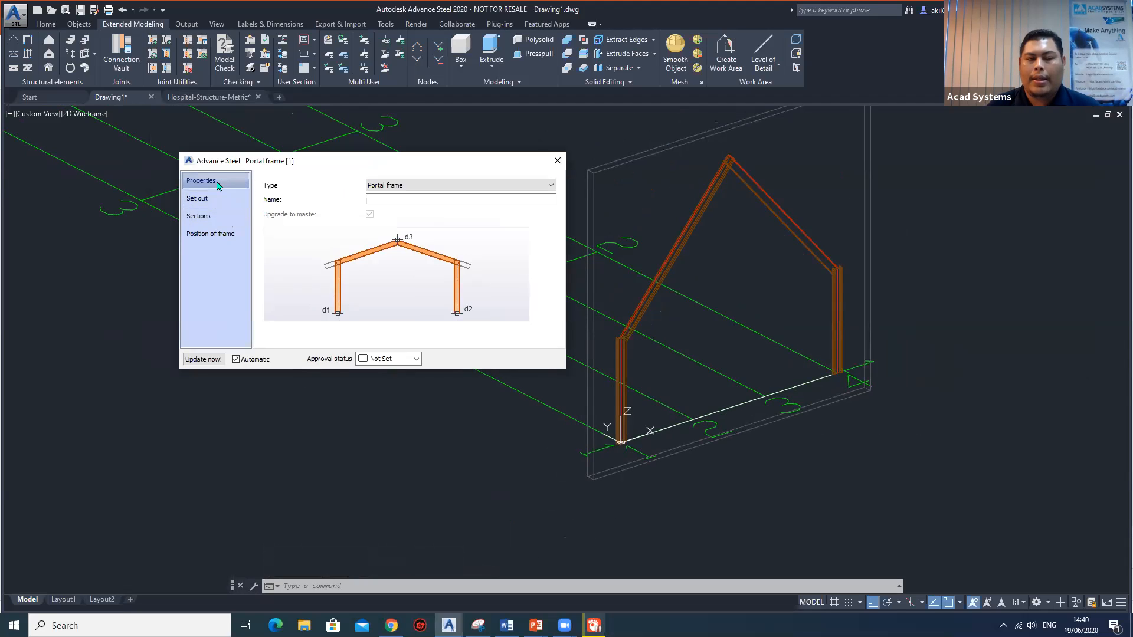
click(417, 185)
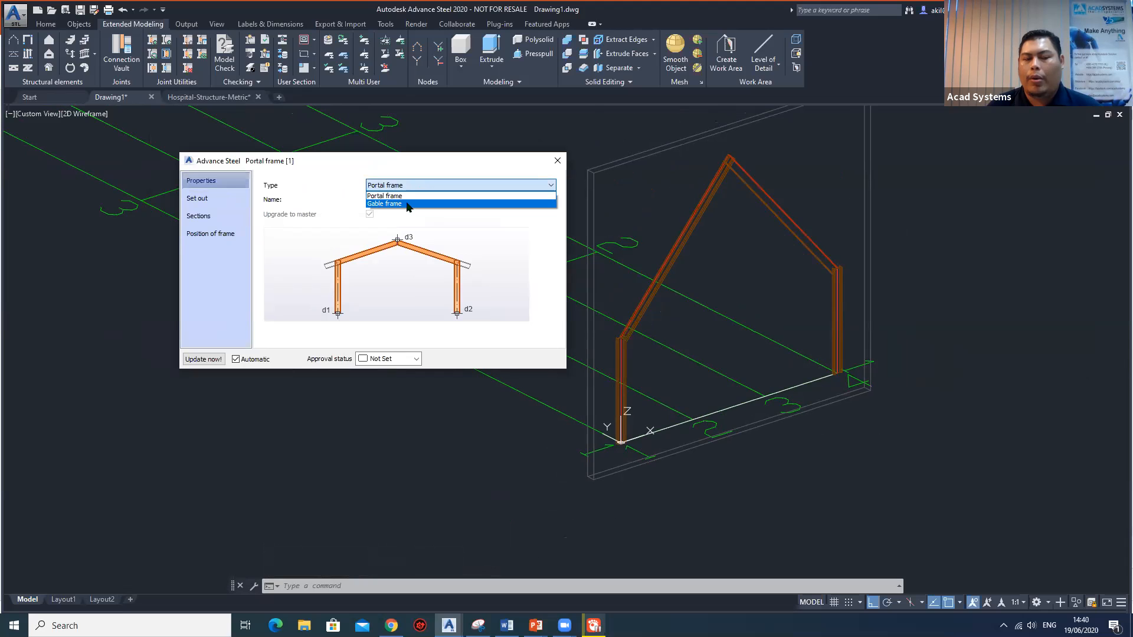
click(407, 204)
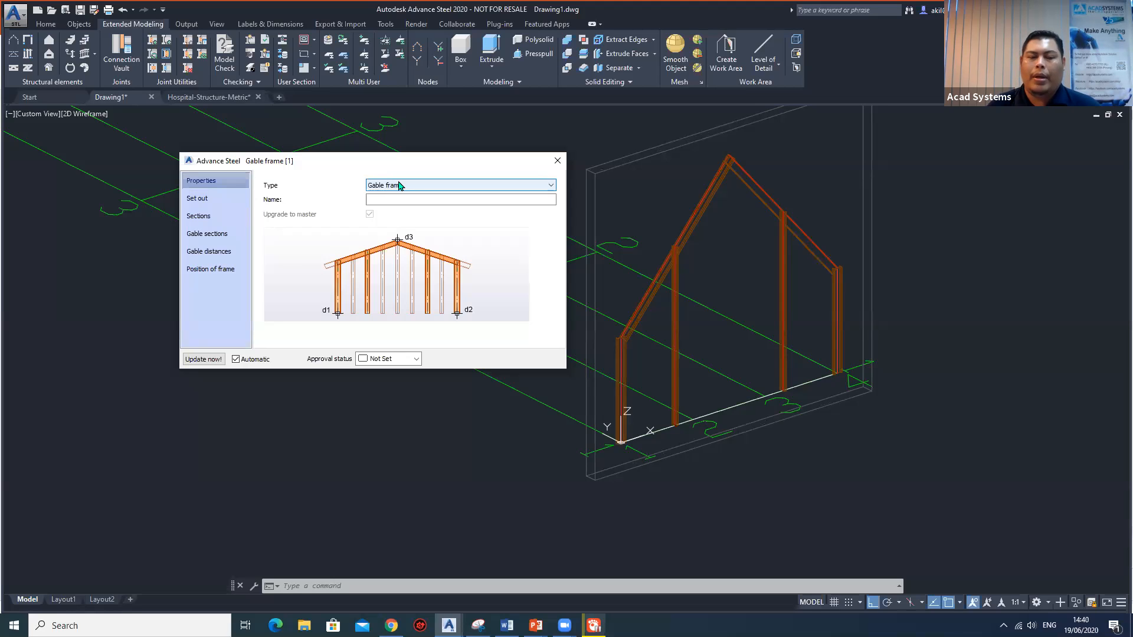
Set the gable frame's eaves level 1 to 10000 in its set-out dimensions.
click(206, 201)
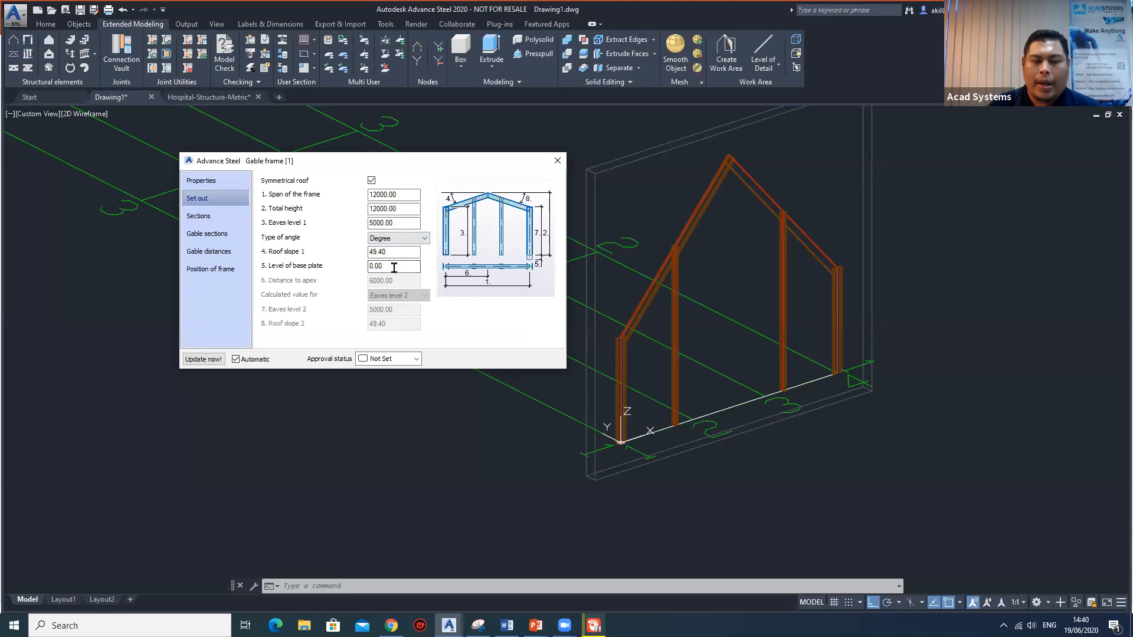
double_click(392, 222)
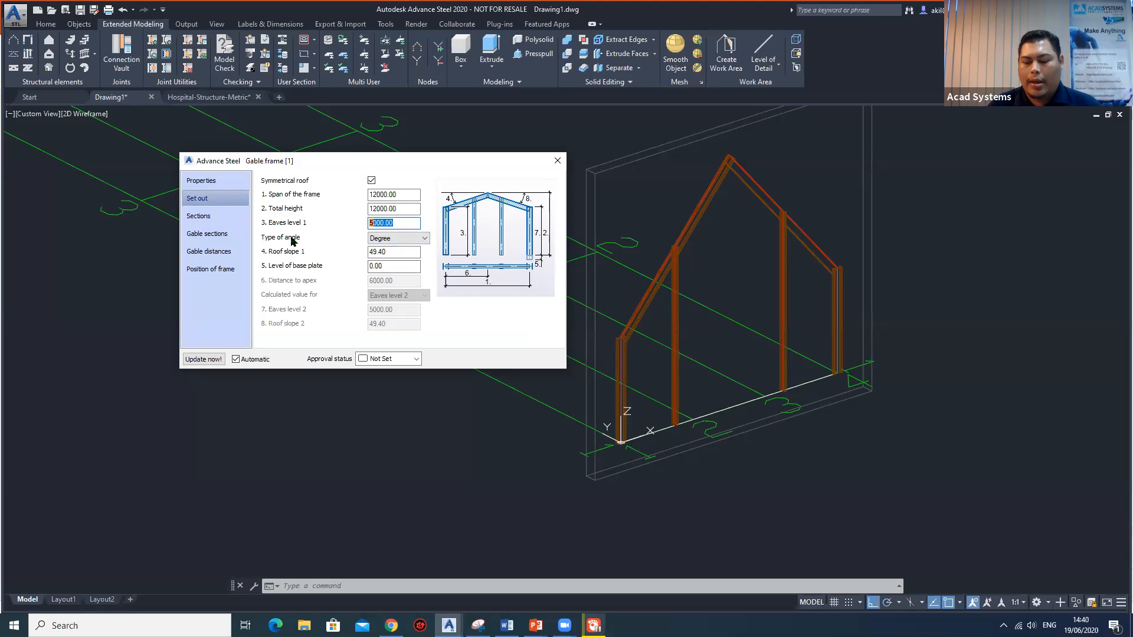
text(100)
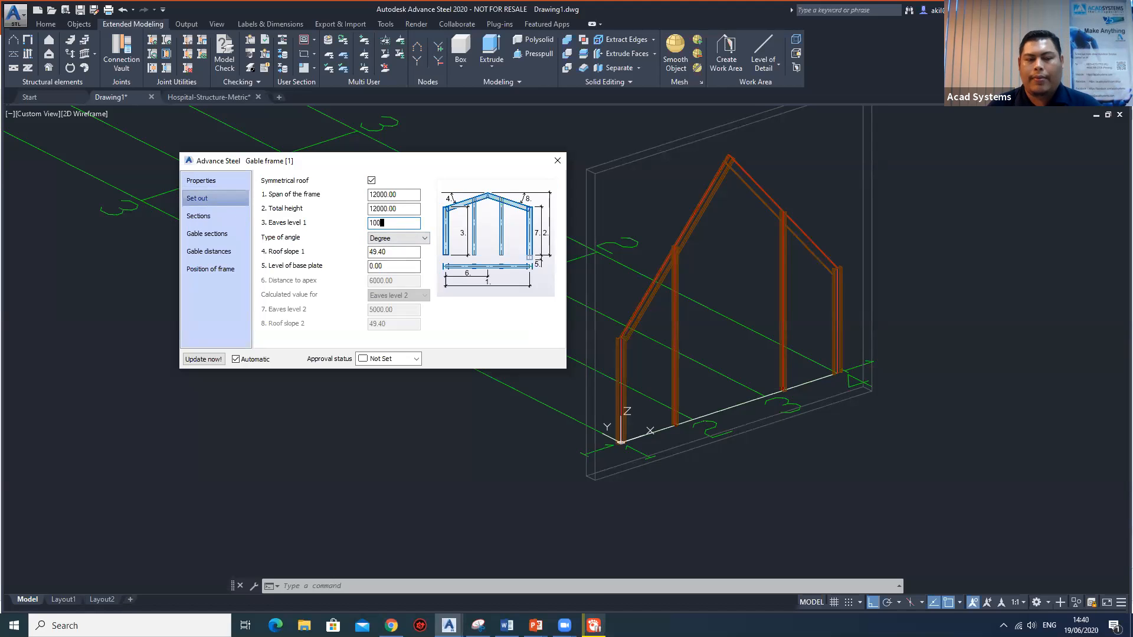
text(00)
key(Return)
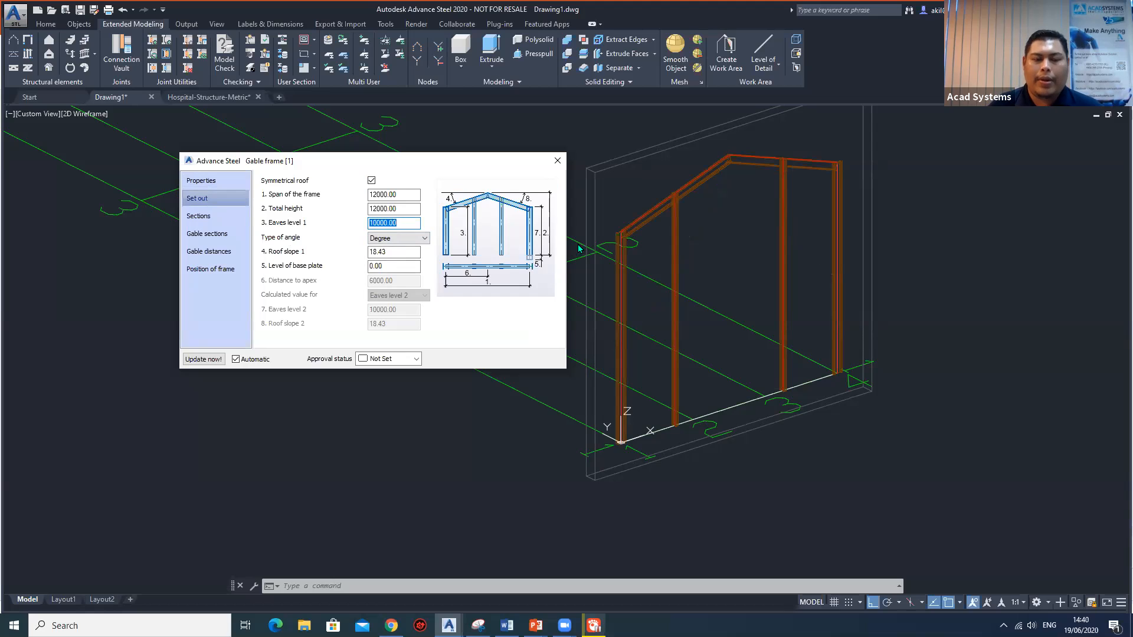
Set the gable frame's roof slope 1 to 15 degrees.
double_click(396, 251)
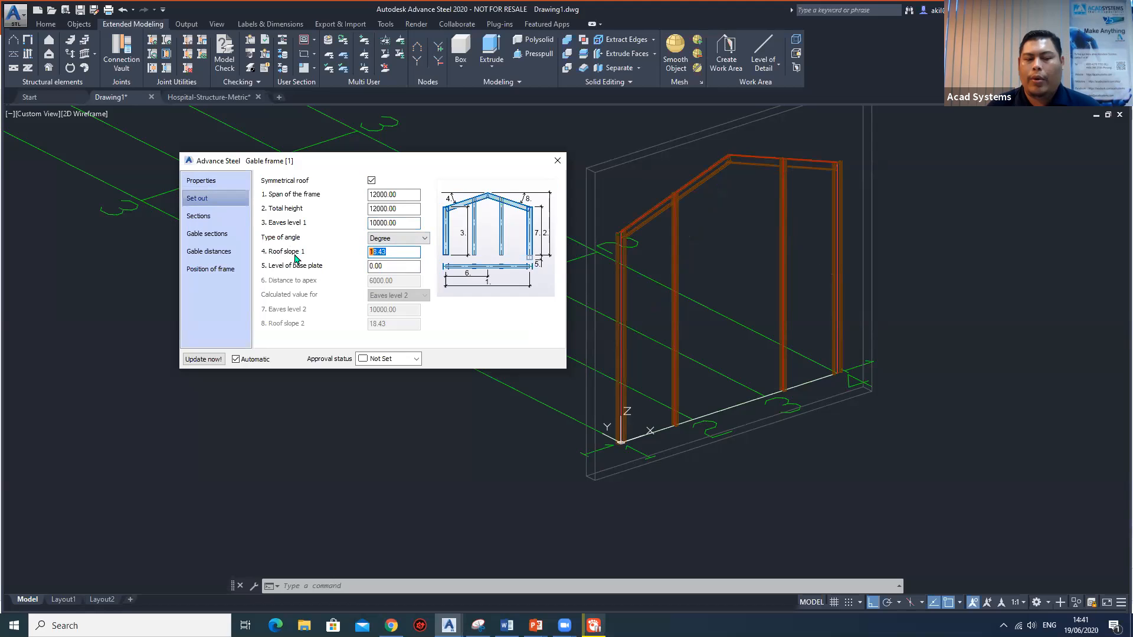
text(15)
key(Return)
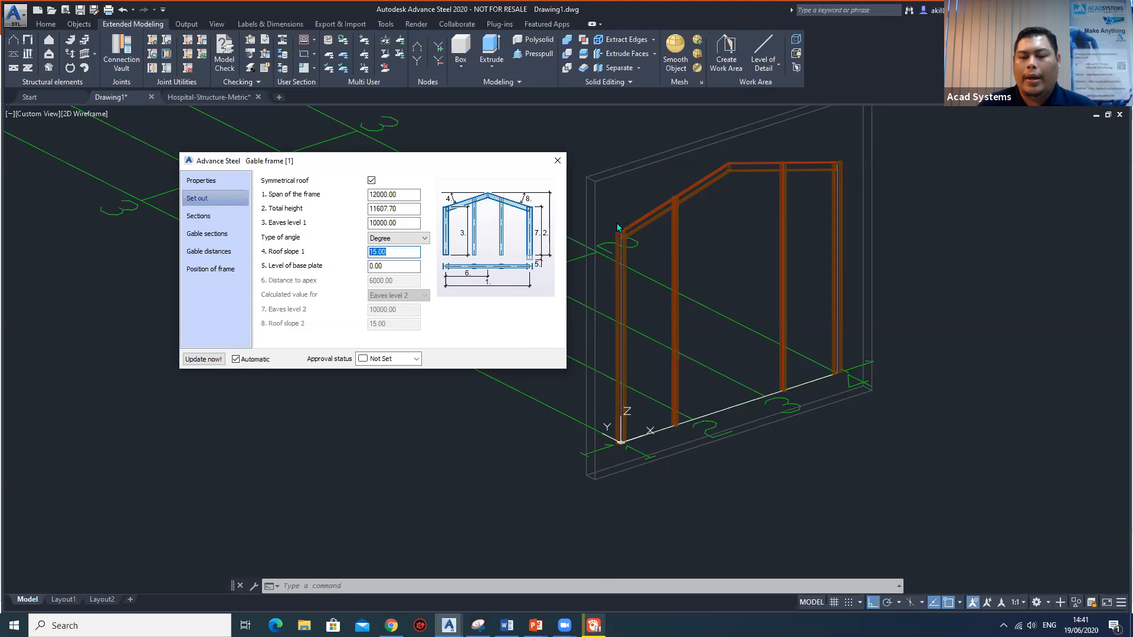
scroll(619, 228, up, 2)
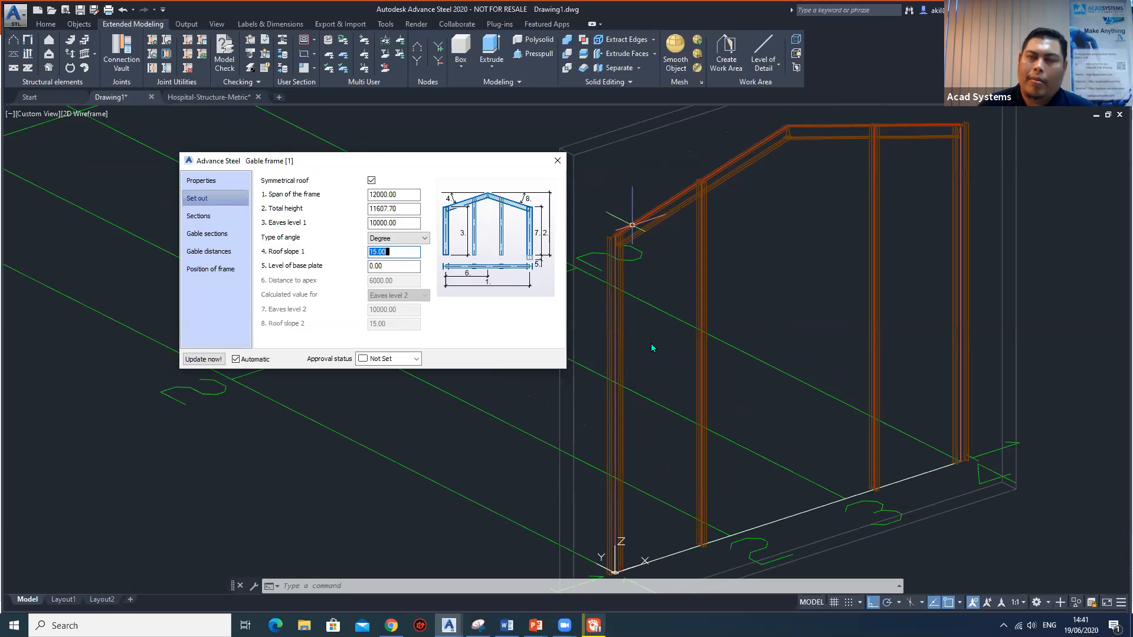
click(408, 265)
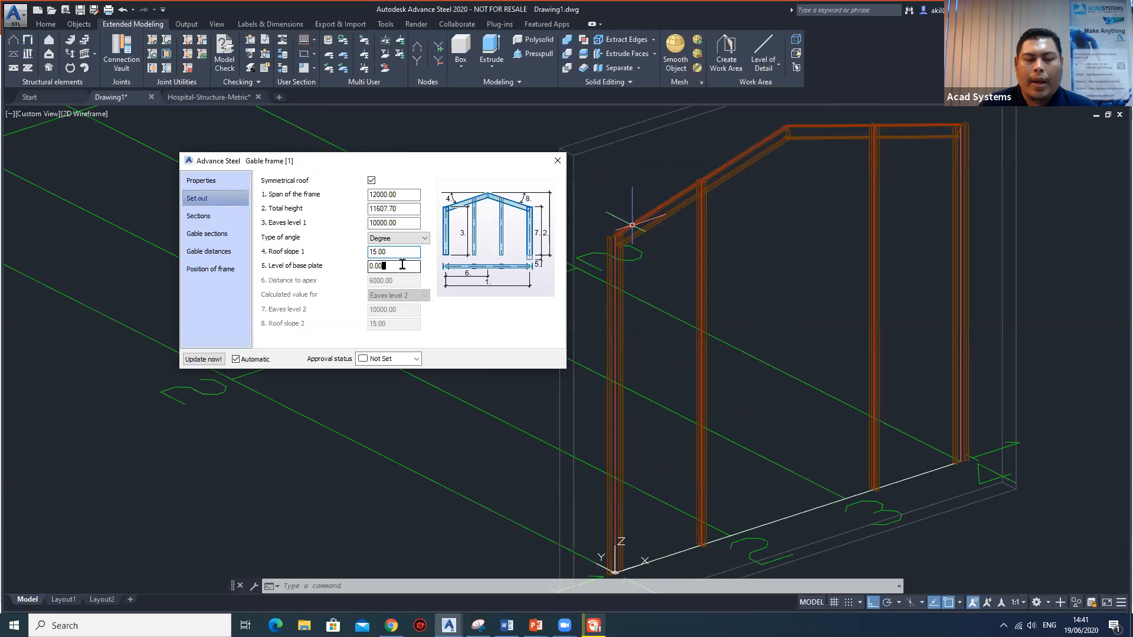
Browse the complete list of international section standards available for the frame's column size.
click(222, 221)
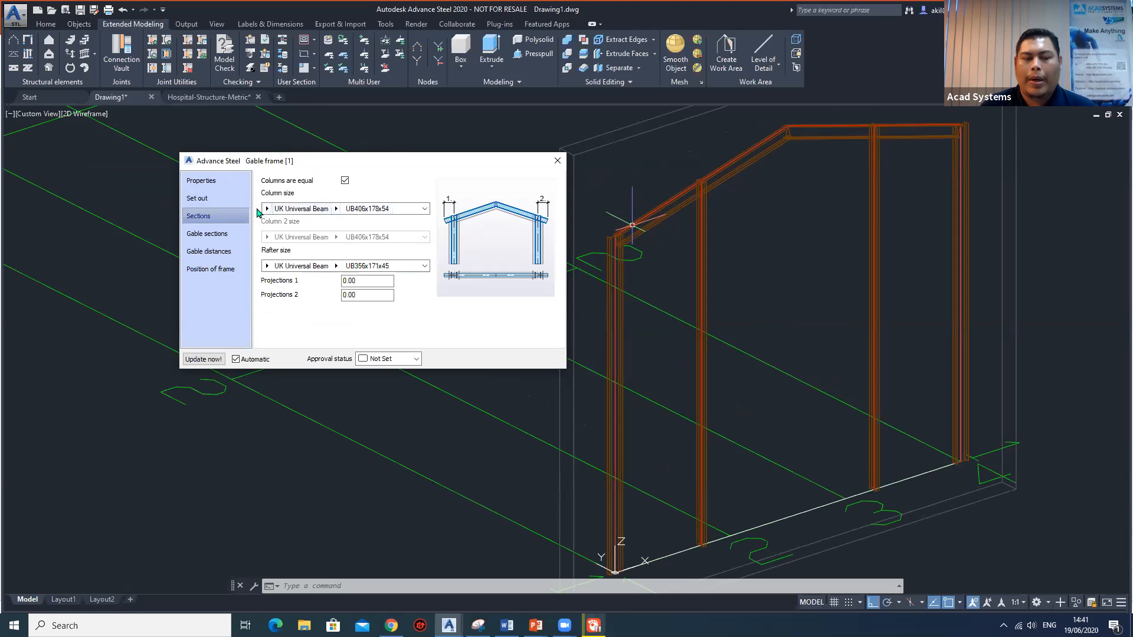
click(266, 212)
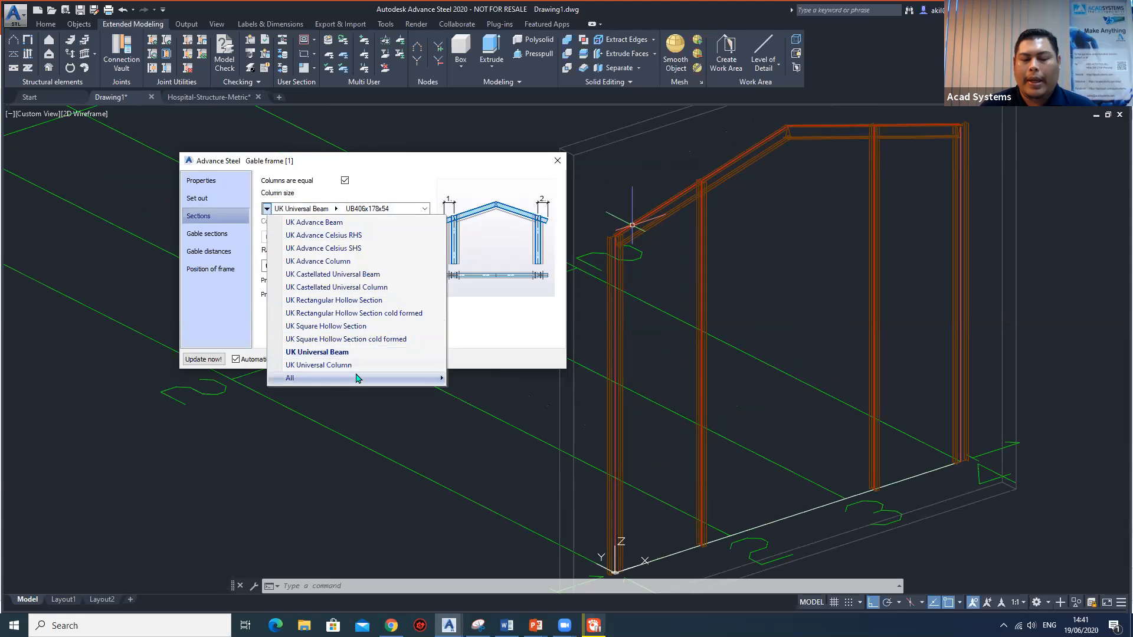
click(442, 378)
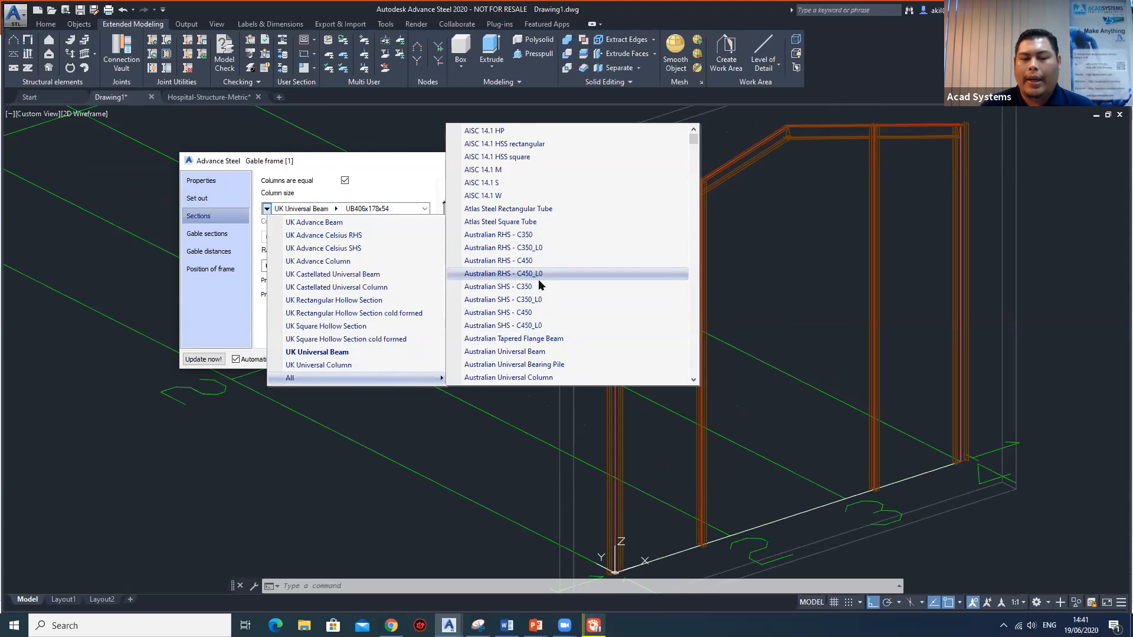
scroll(539, 282, down, 10)
scroll(539, 280, down, 10)
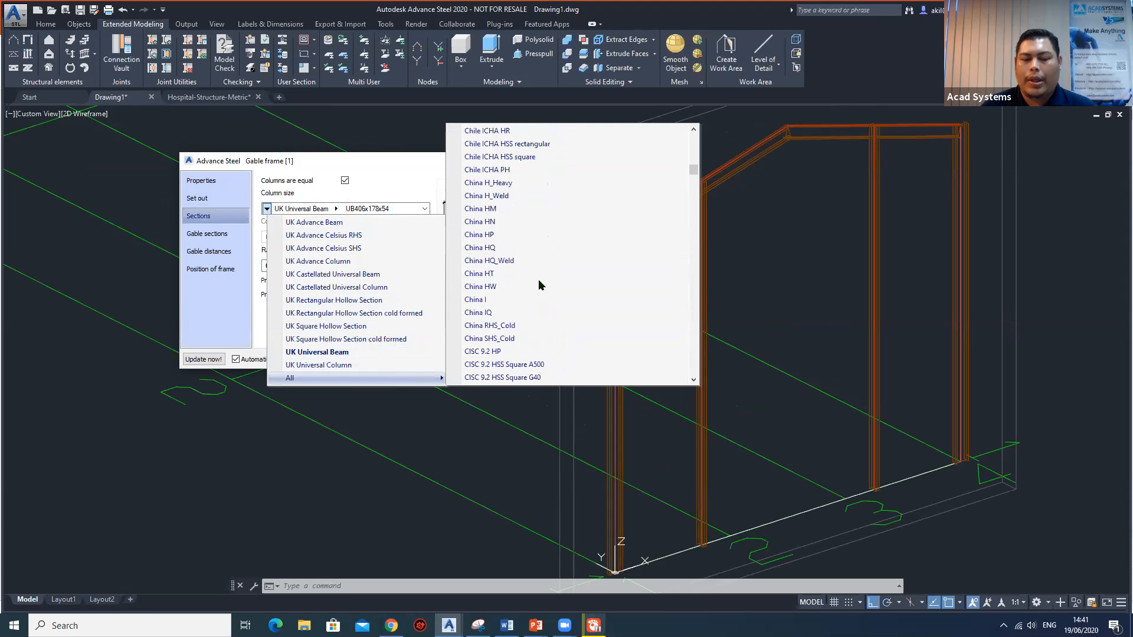
scroll(539, 282, down, 10)
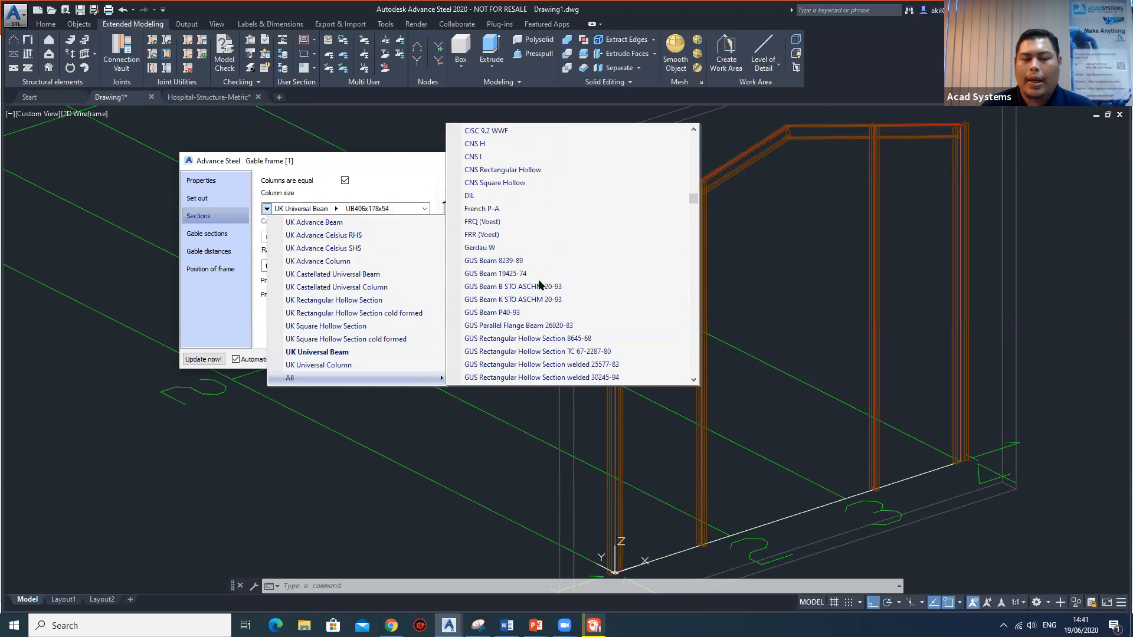
scroll(539, 282, down, 10)
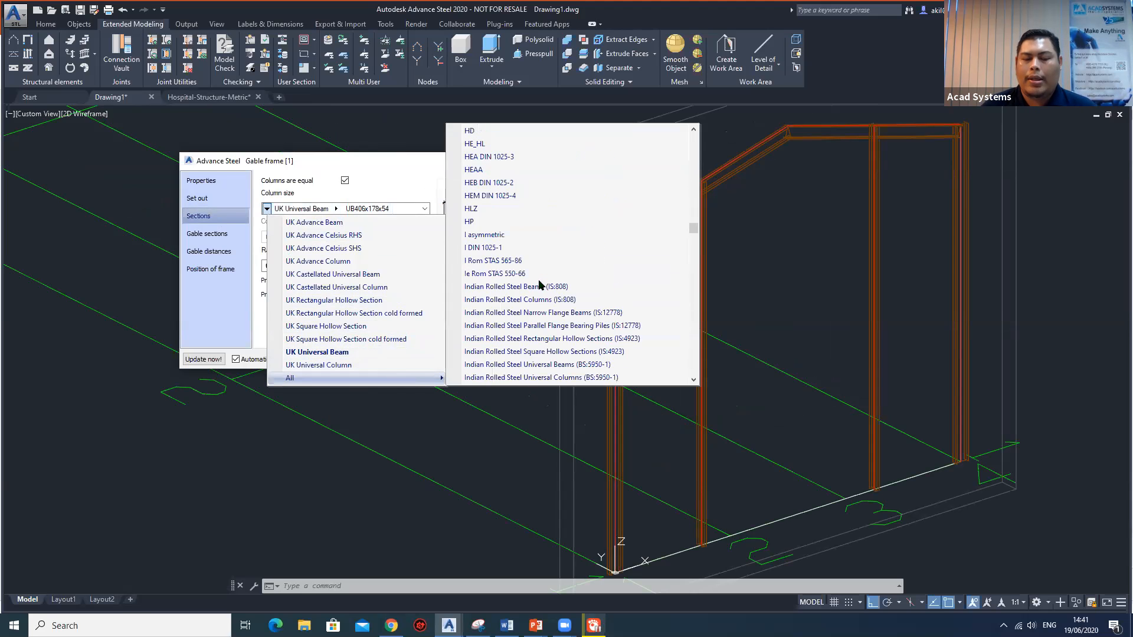
scroll(539, 282, down, 5)
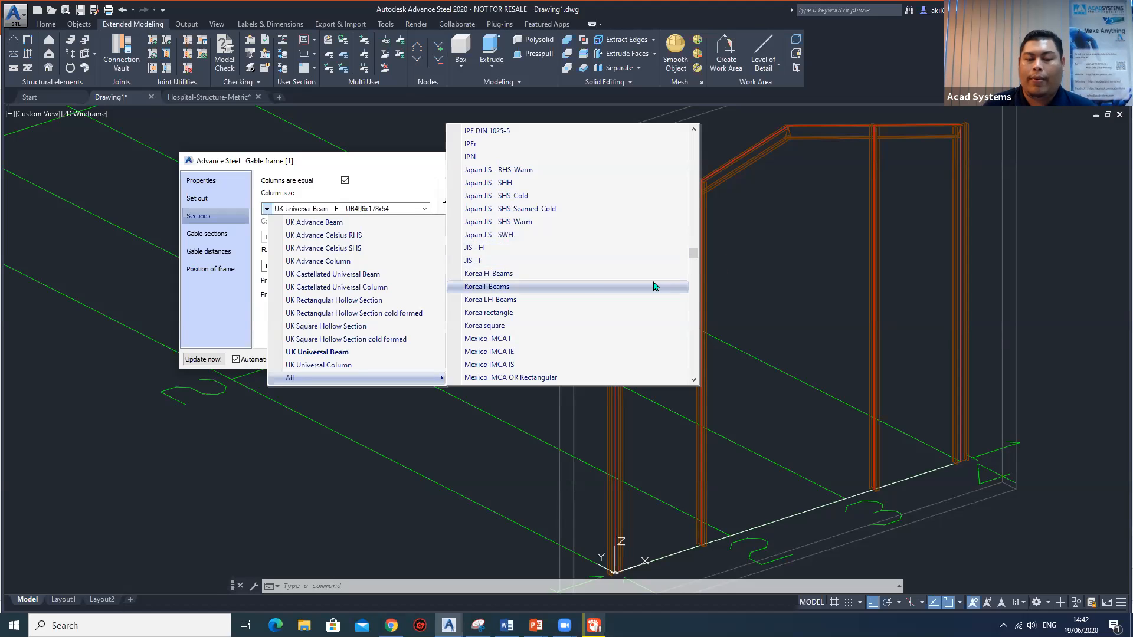
scroll(601, 289, down, 1)
click(394, 172)
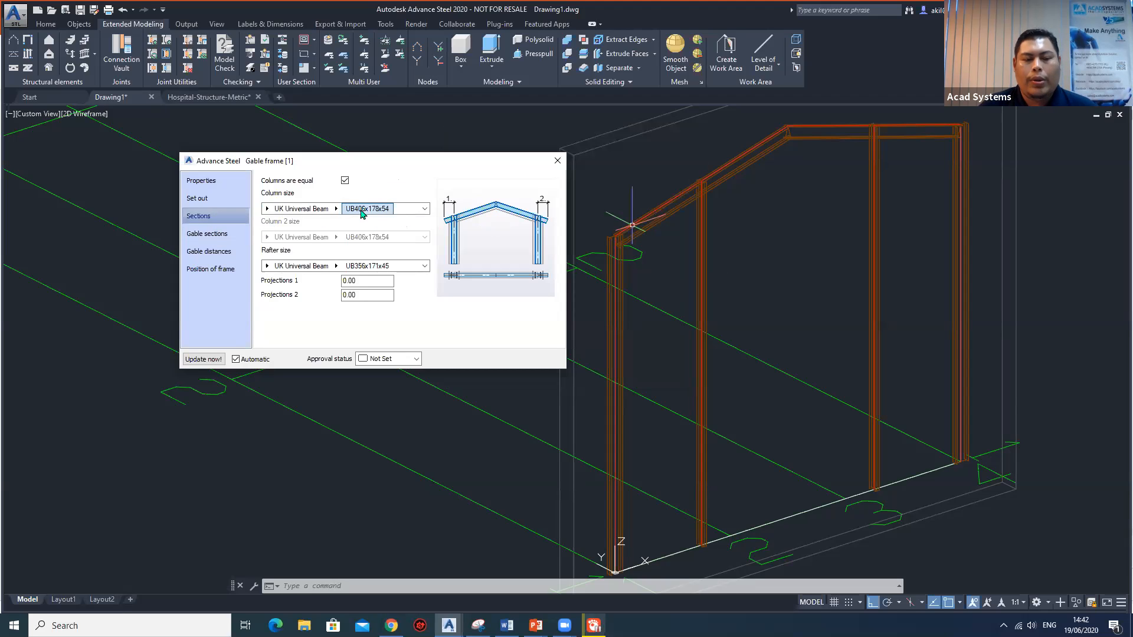
click(336, 209)
click(337, 210)
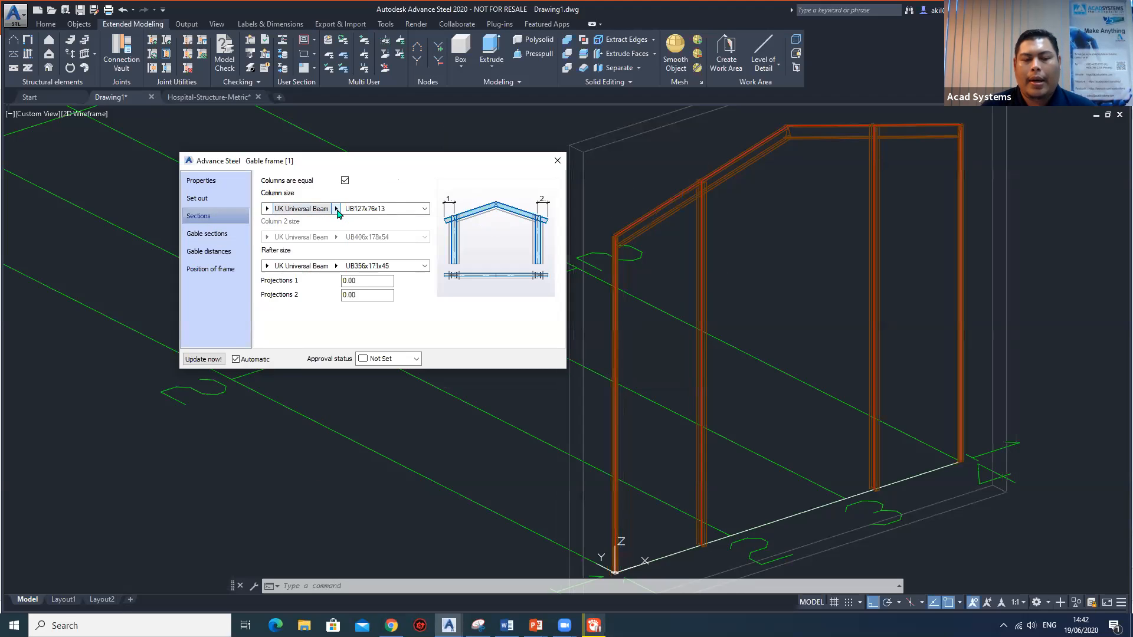
click(337, 210)
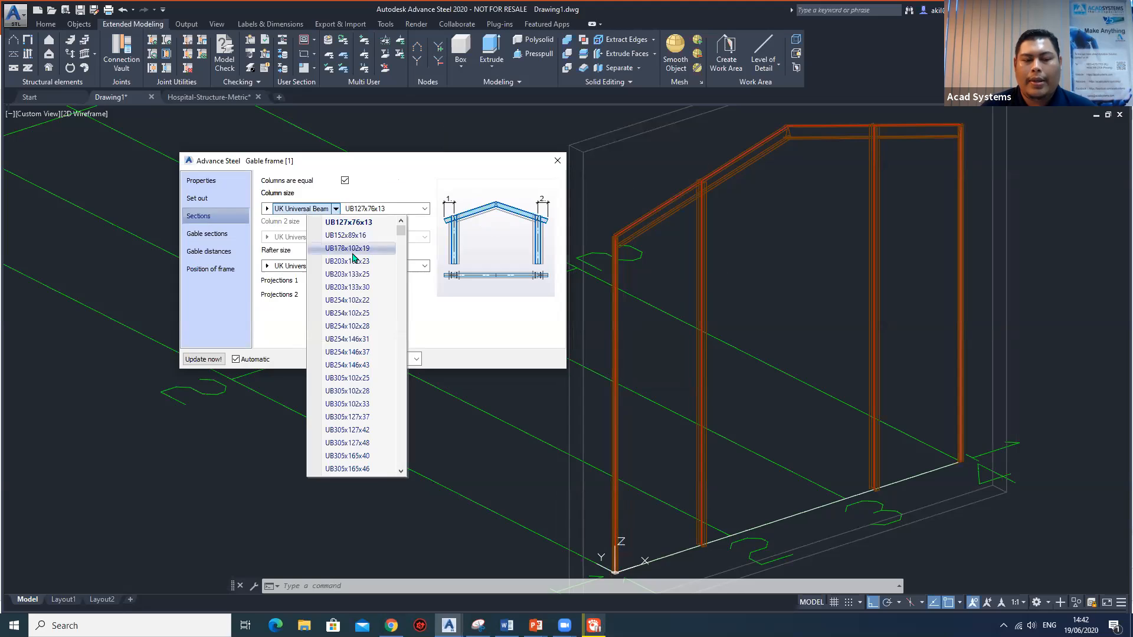
Set the frame's column size to the UK Universal Column section UC305x305x97.
click(263, 209)
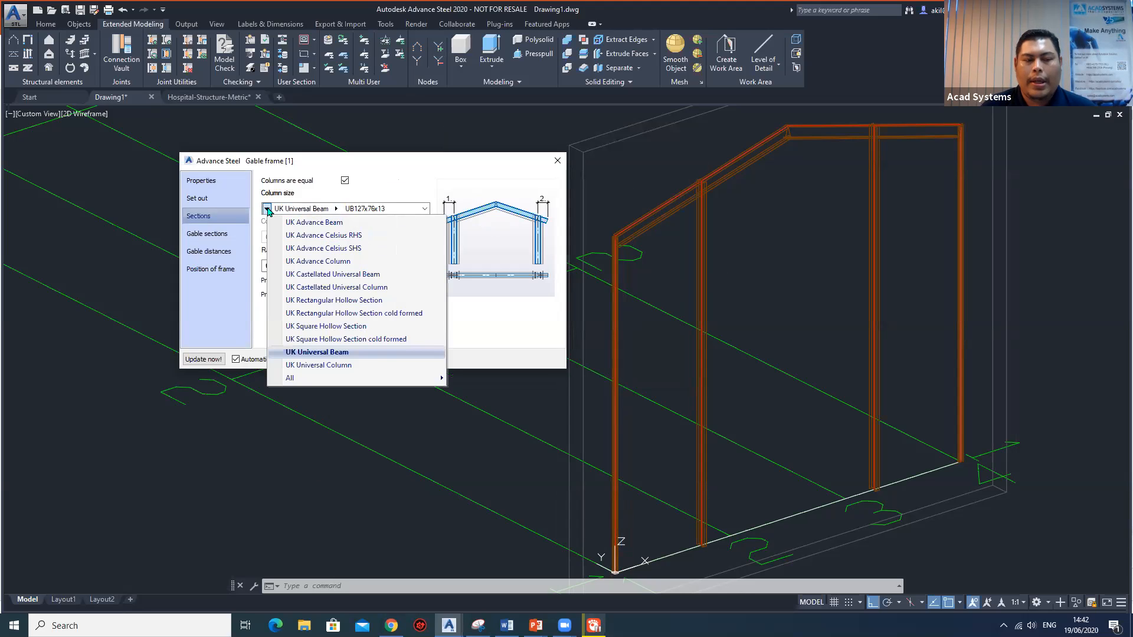
click(339, 365)
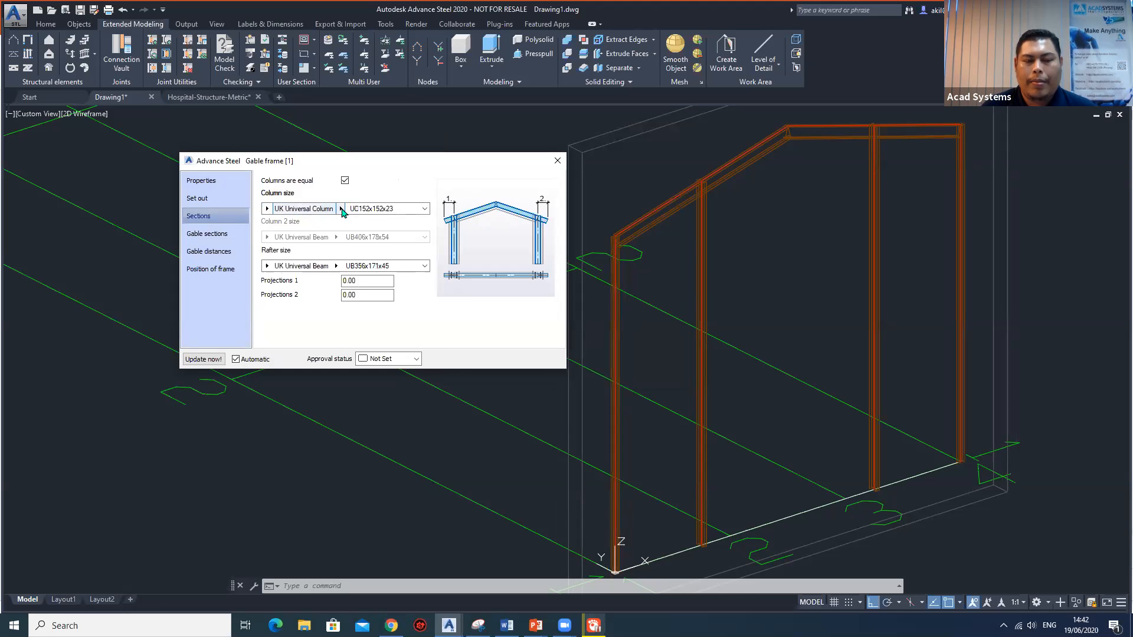
click(341, 209)
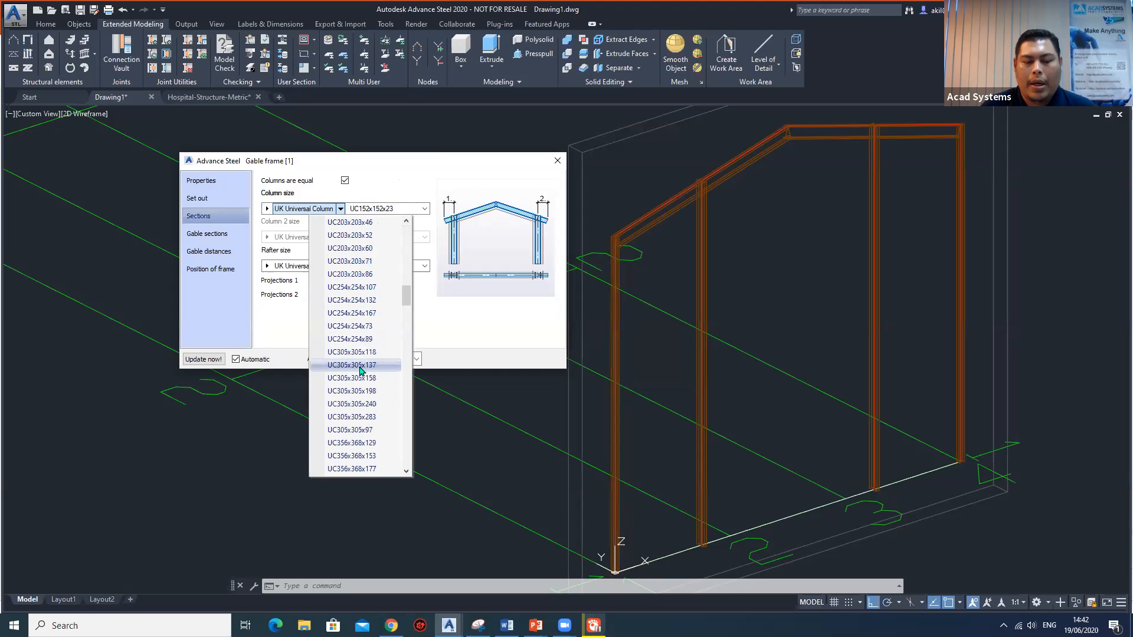
click(353, 429)
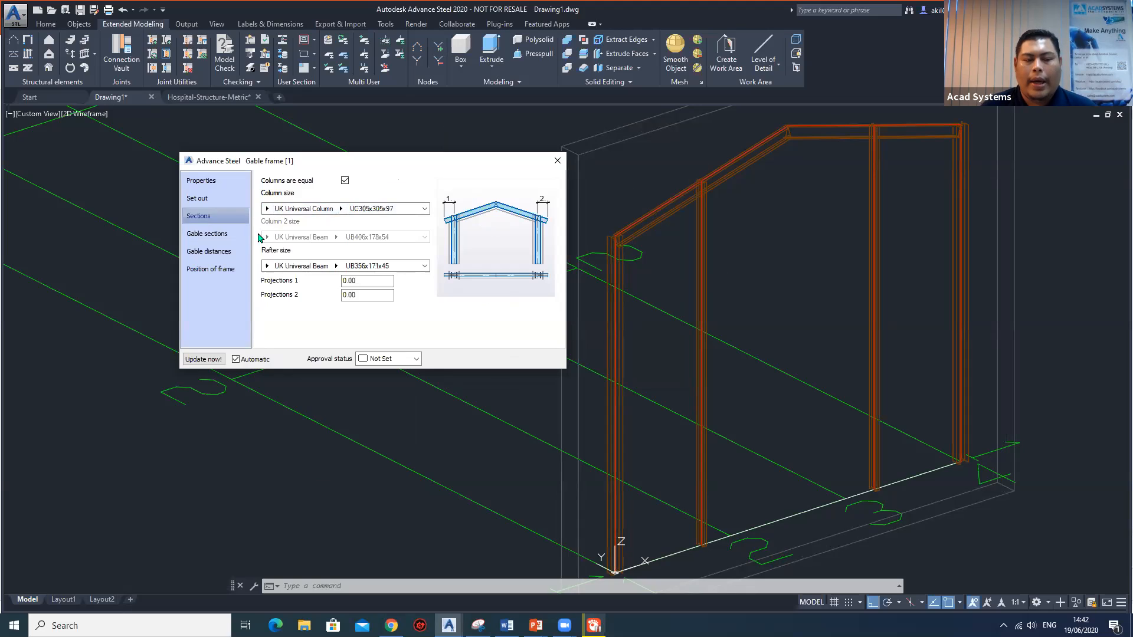
Set the frame's rafter size to the UK Universal Beam section UB457x152x67.
click(269, 269)
click(269, 267)
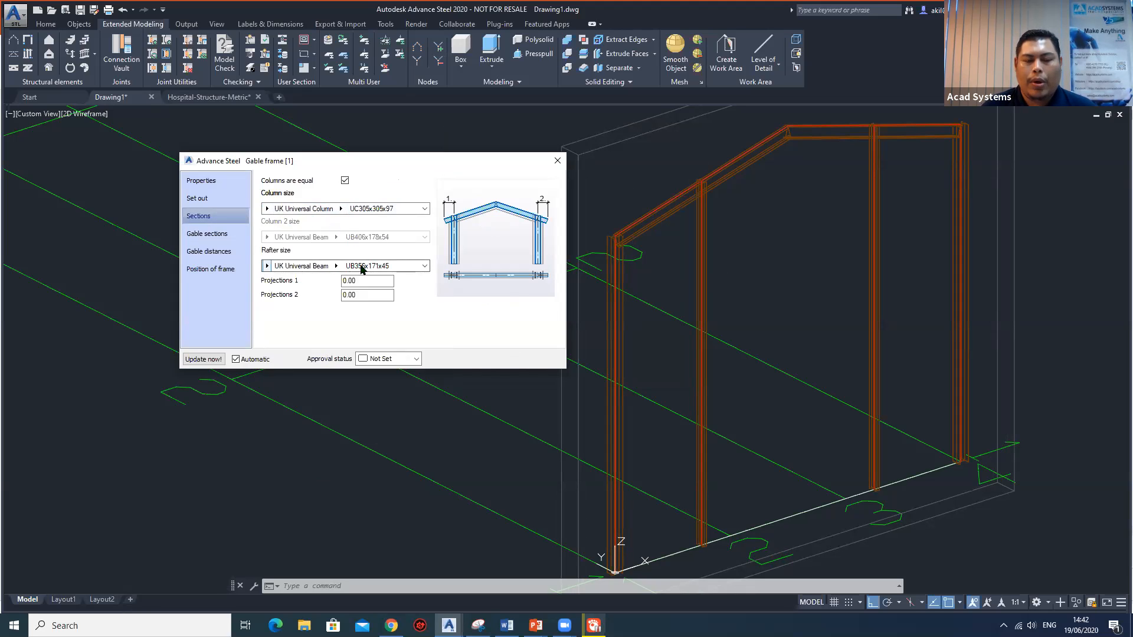
click(336, 265)
click(343, 265)
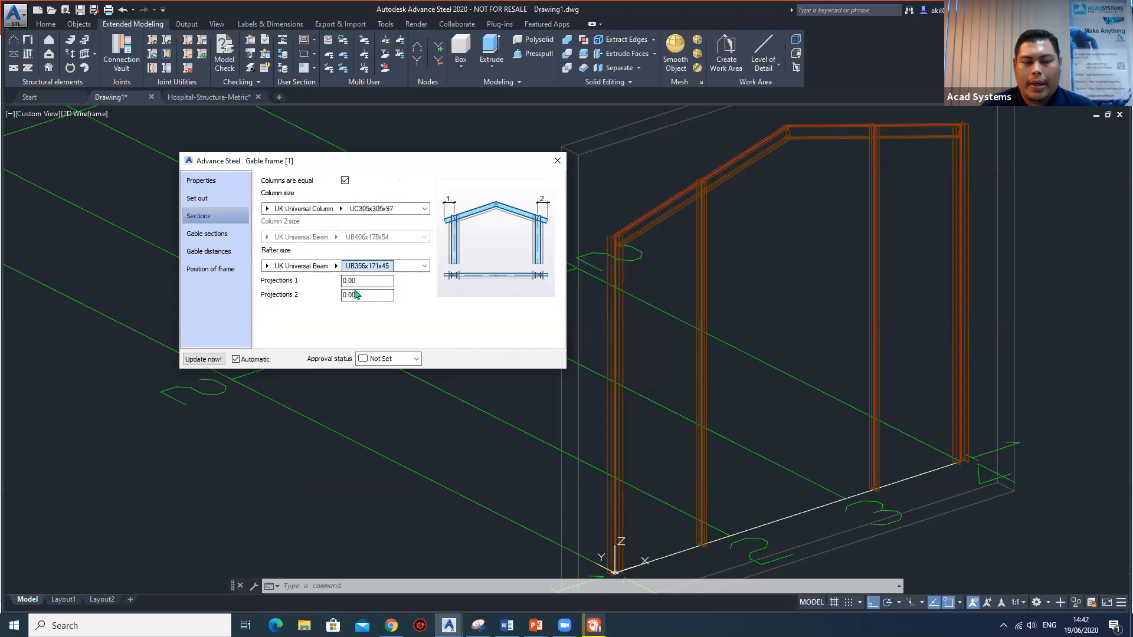
click(334, 266)
scroll(348, 460, down, 6)
click(347, 461)
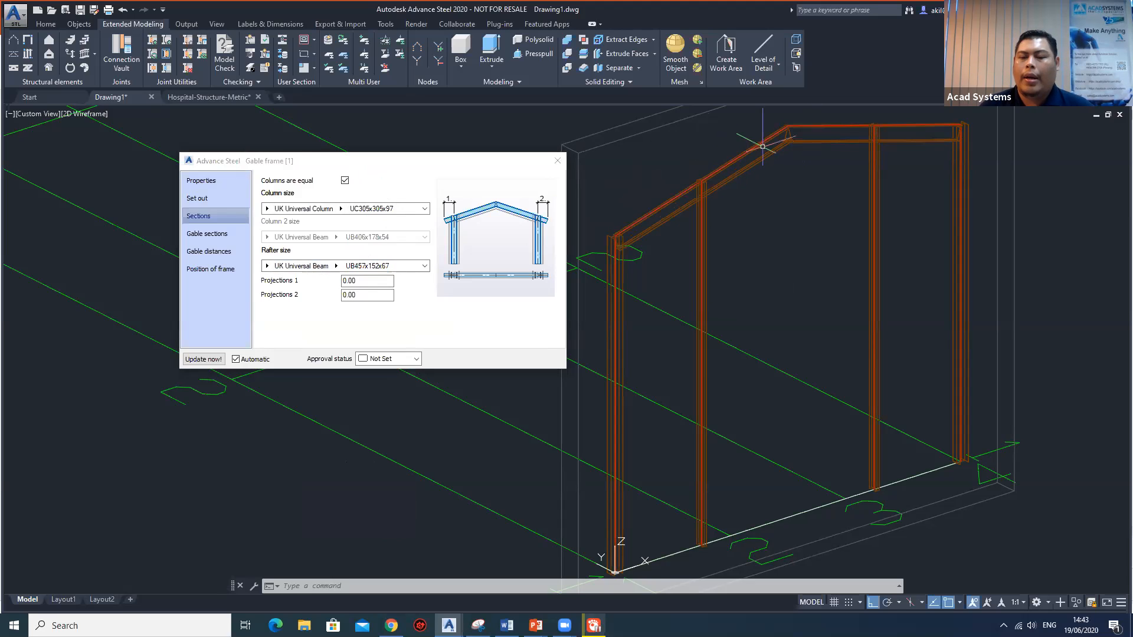
mouse_move(698, 207)
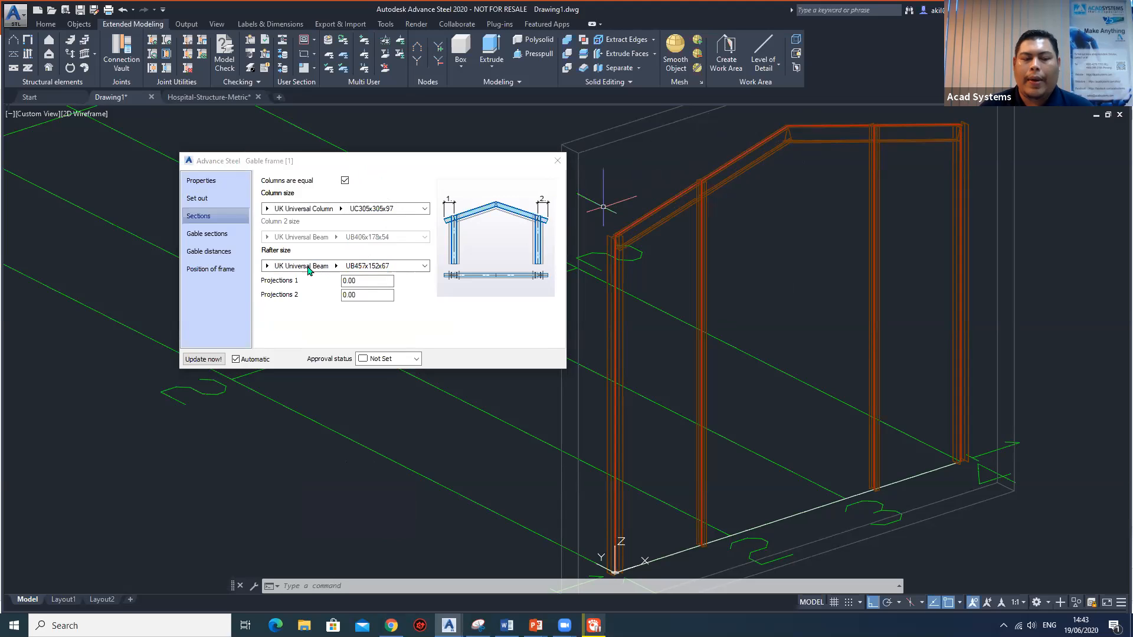
Set the gable posts to 3 on the left side with an intermediate distance of 1000, using the same settings for both sides, and close the frame properties.
click(207, 235)
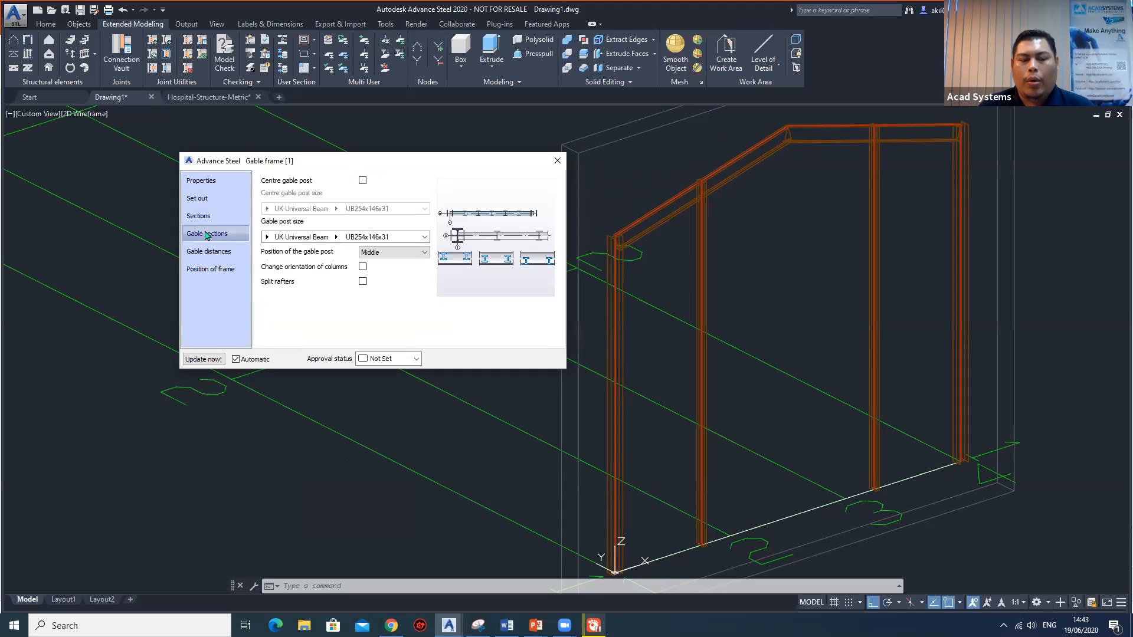
click(209, 255)
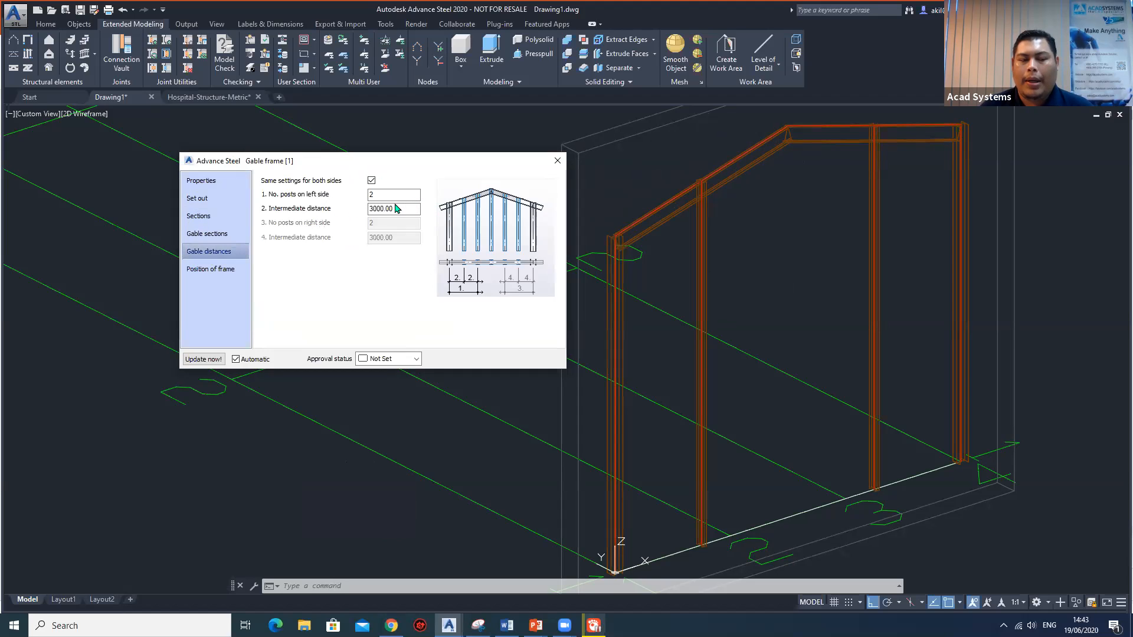
drag(391, 195, 321, 193)
text(3)
key(Tab)
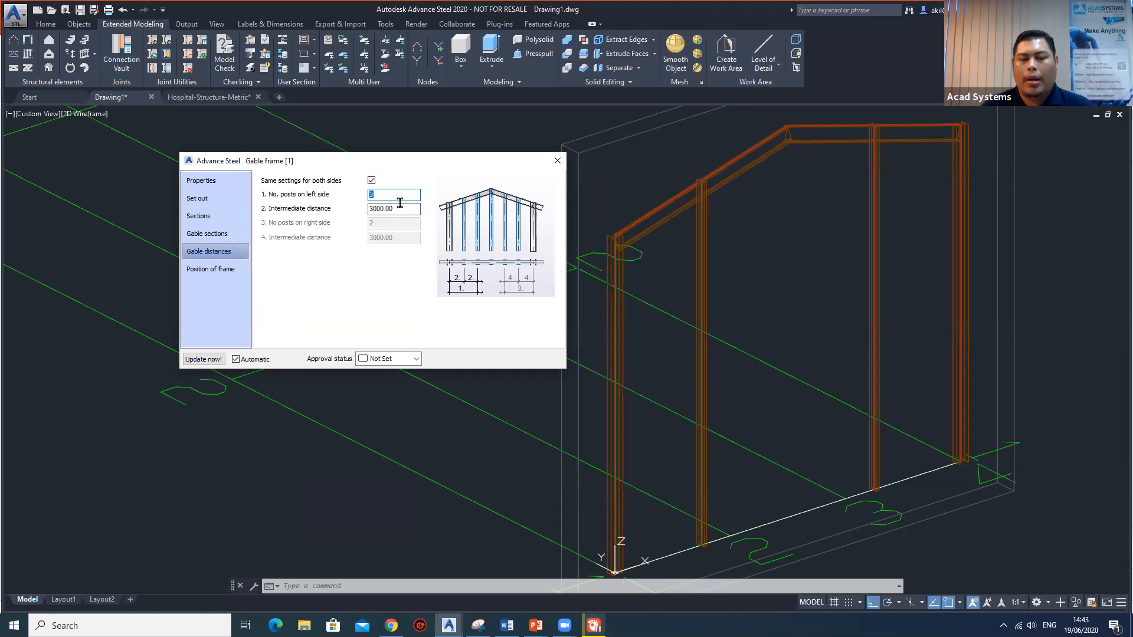
drag(307, 208, 284, 208)
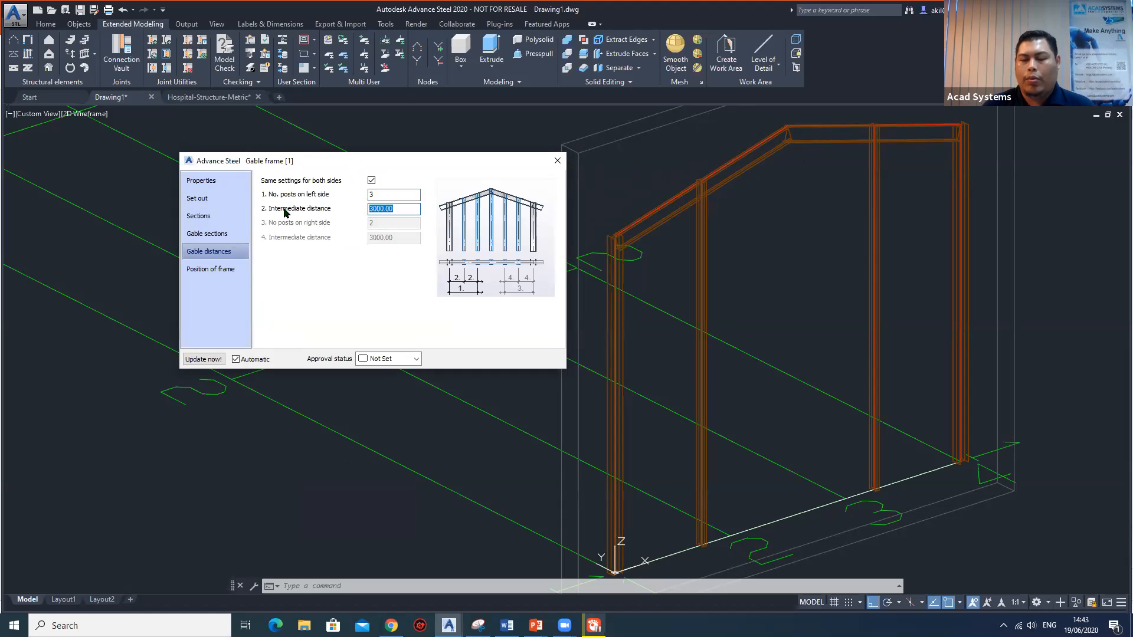
text(1000)
key(Return)
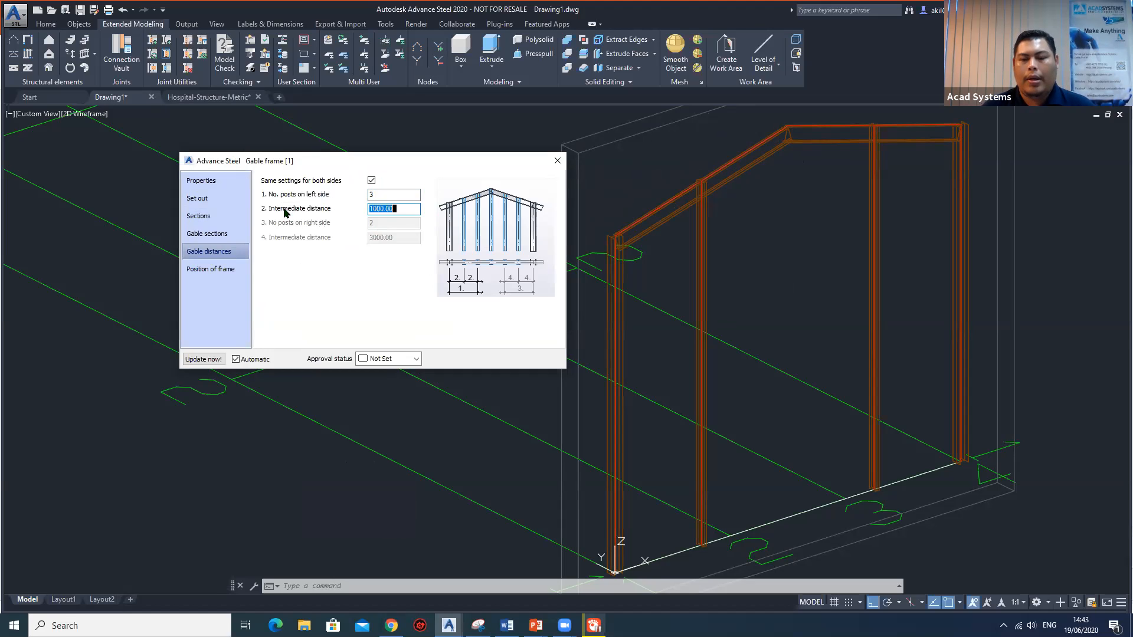
scroll(820, 278, down, 3)
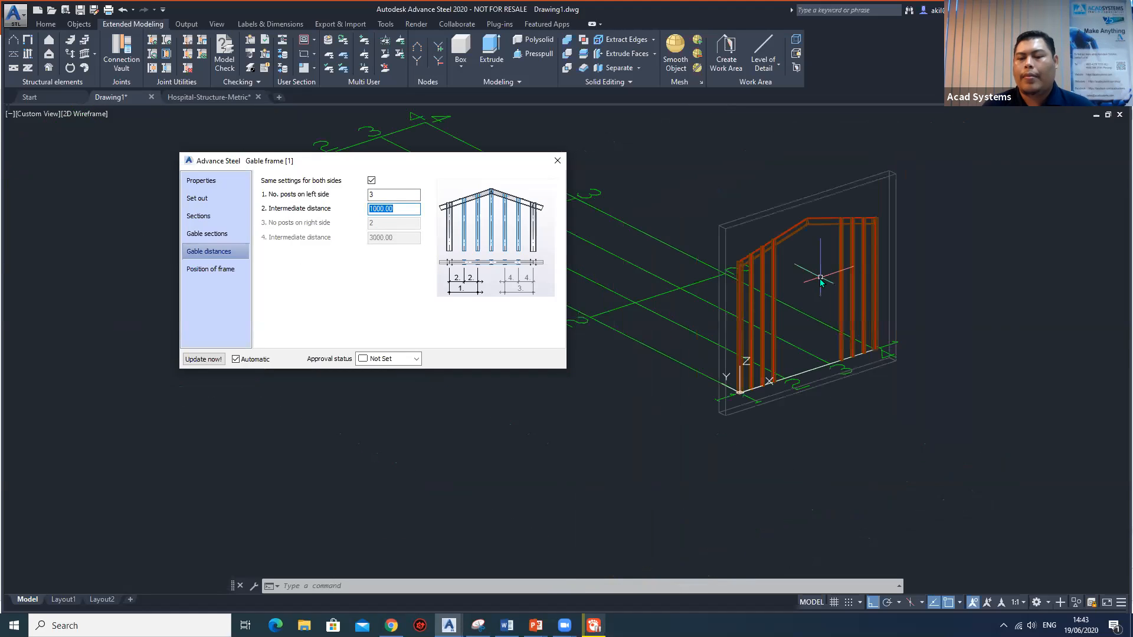
shift+middle_drag(871, 301, 841, 292)
scroll(860, 304, up, 3)
scroll(844, 292, down, 2)
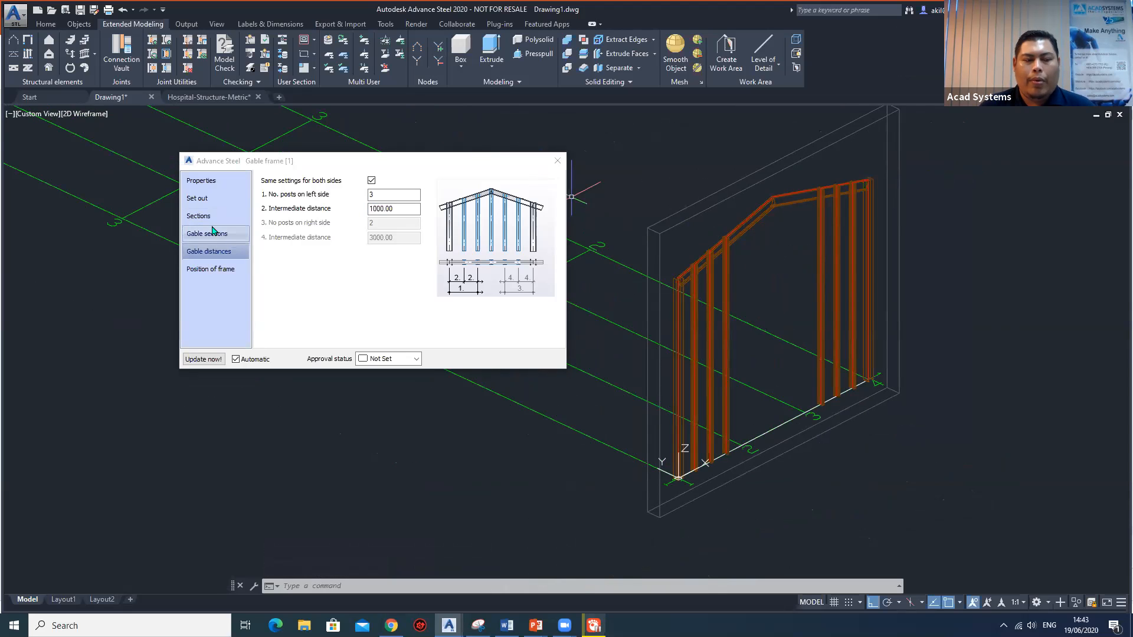
key(Escape)
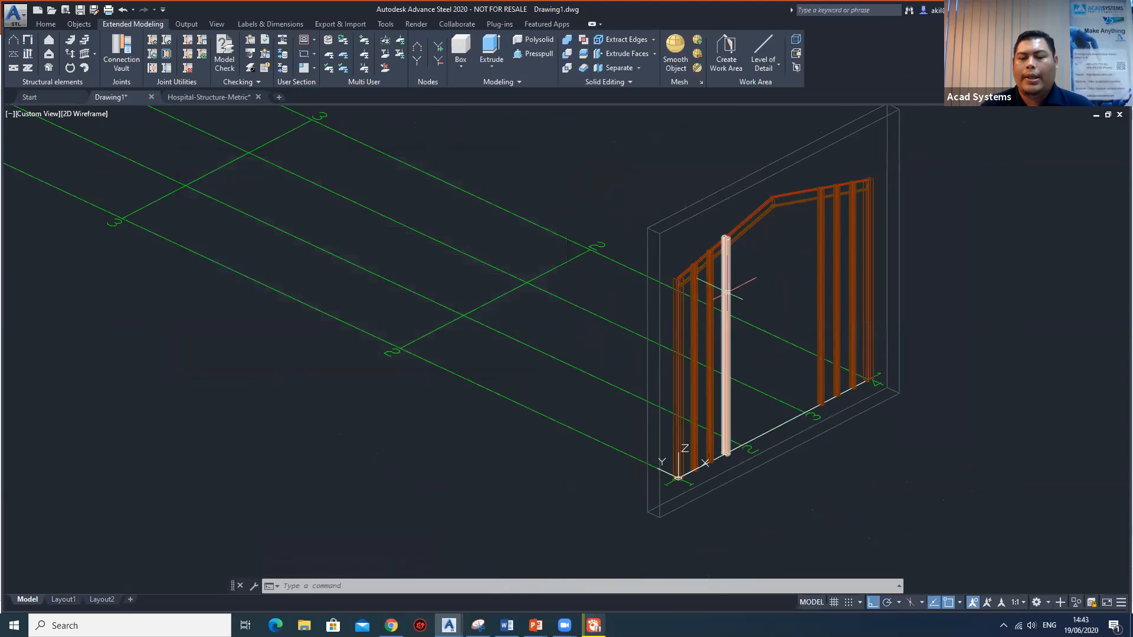
Copy the gable frame from its column base at the grid origin to grid line 2.
scroll(725, 272, down, 5)
scroll(726, 260, up, 6)
middle_drag(799, 383, 785, 329)
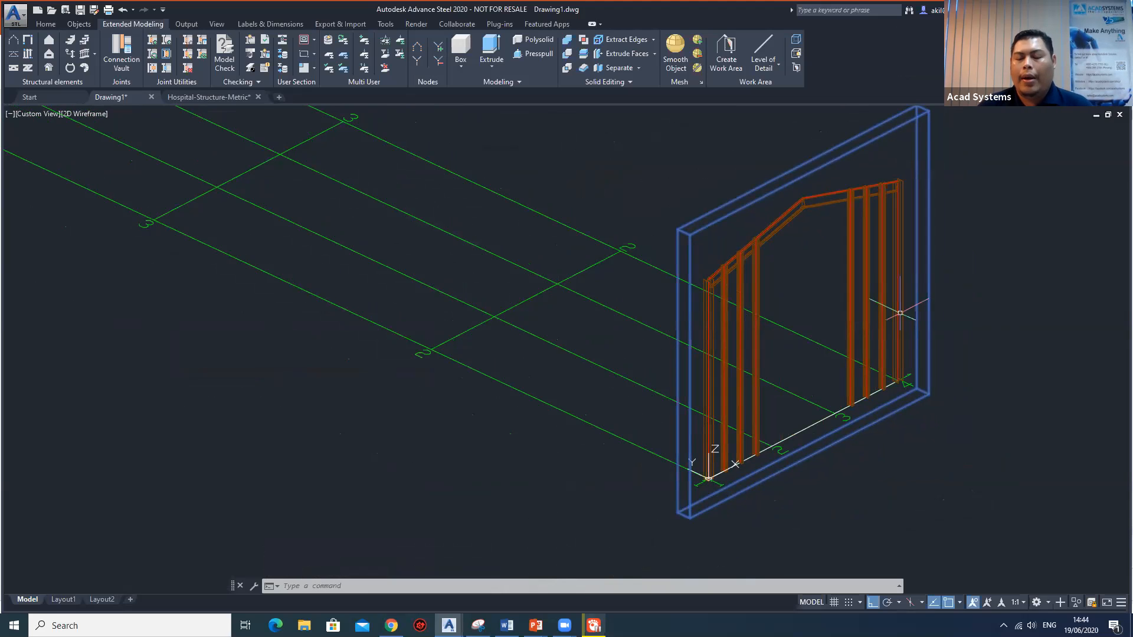
middle_drag(834, 299, 881, 323)
middle_drag(806, 361, 809, 353)
text(co)
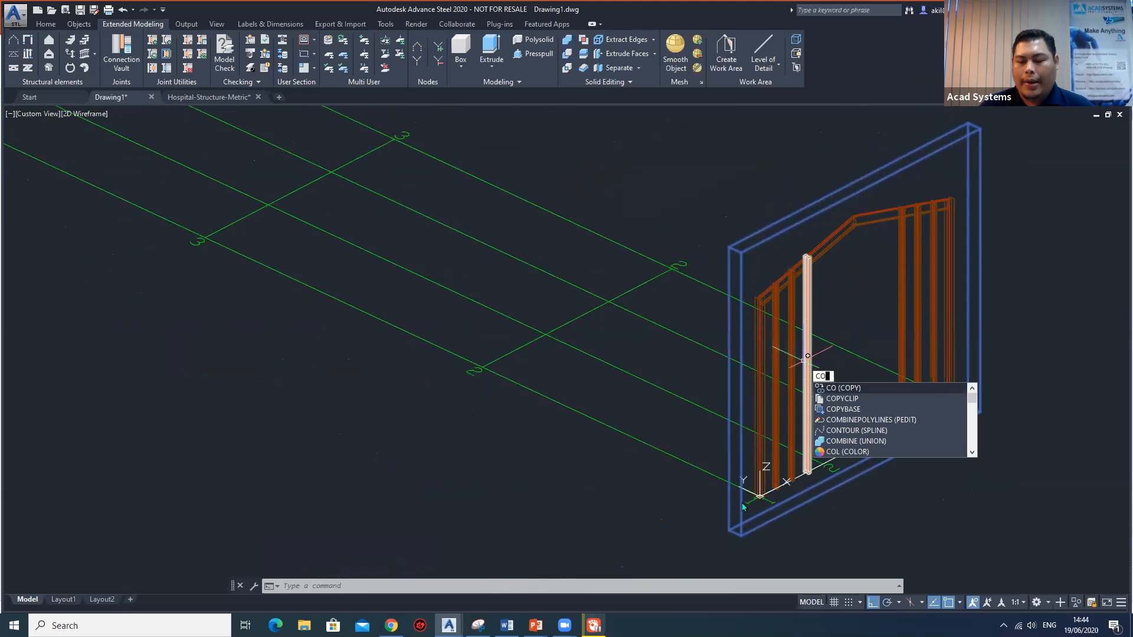
key(Return)
scroll(761, 478, up, 3)
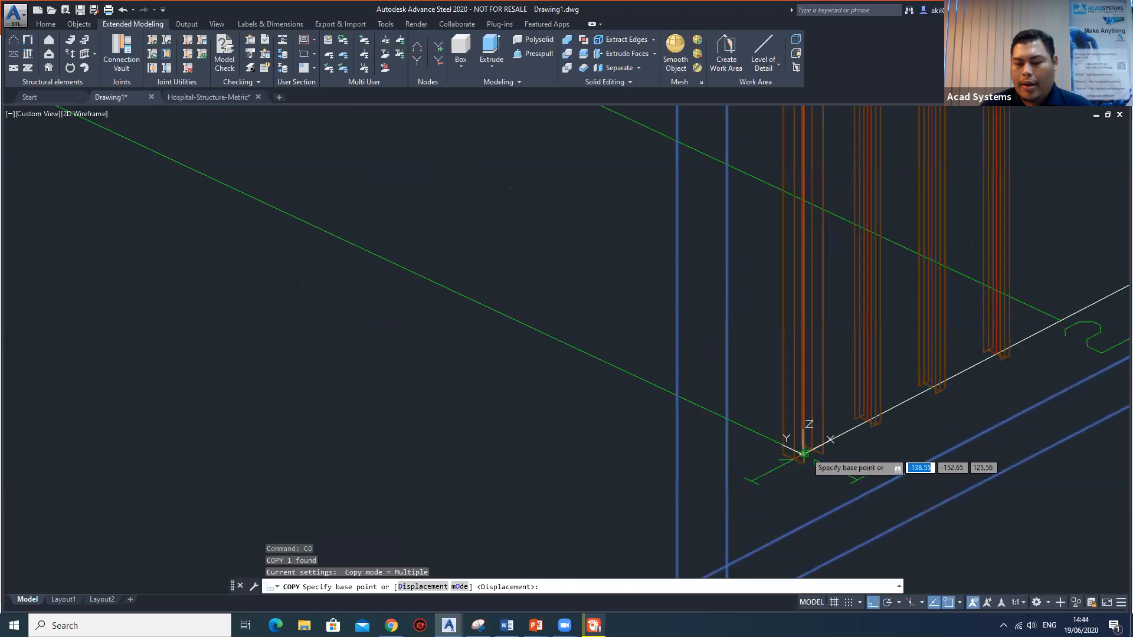
click(803, 454)
scroll(540, 252, down, 8)
middle_drag(466, 253, 625, 440)
scroll(626, 441, up, 5)
click(544, 335)
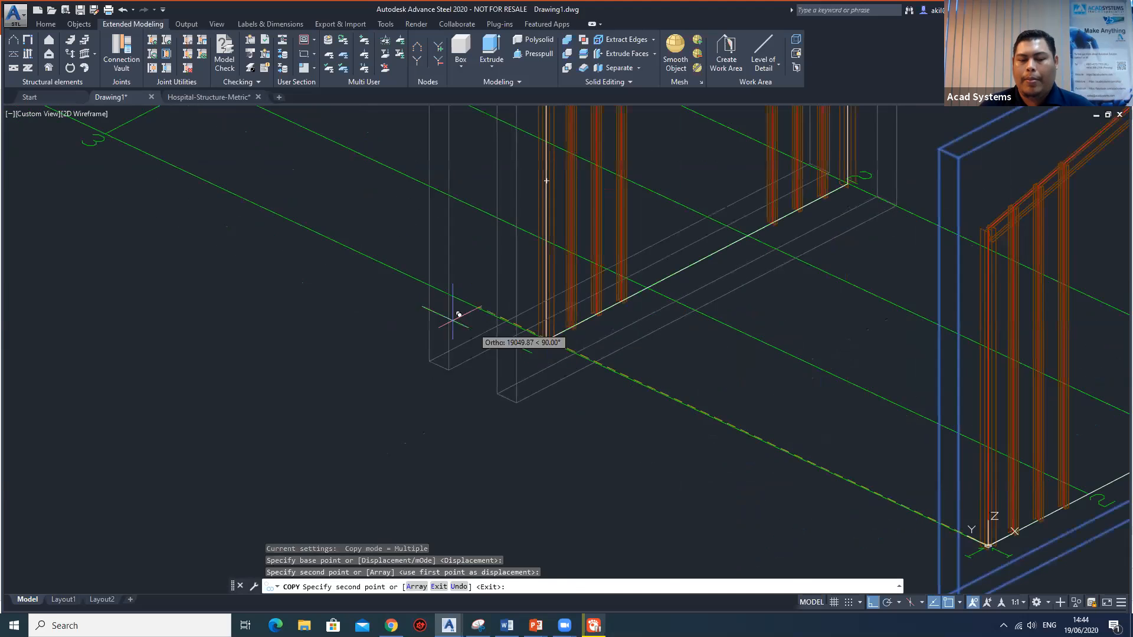
Place two more copies of the gable frame at grid lines 3 and 4 and end the copy.
scroll(424, 295, down, 3)
click(422, 334)
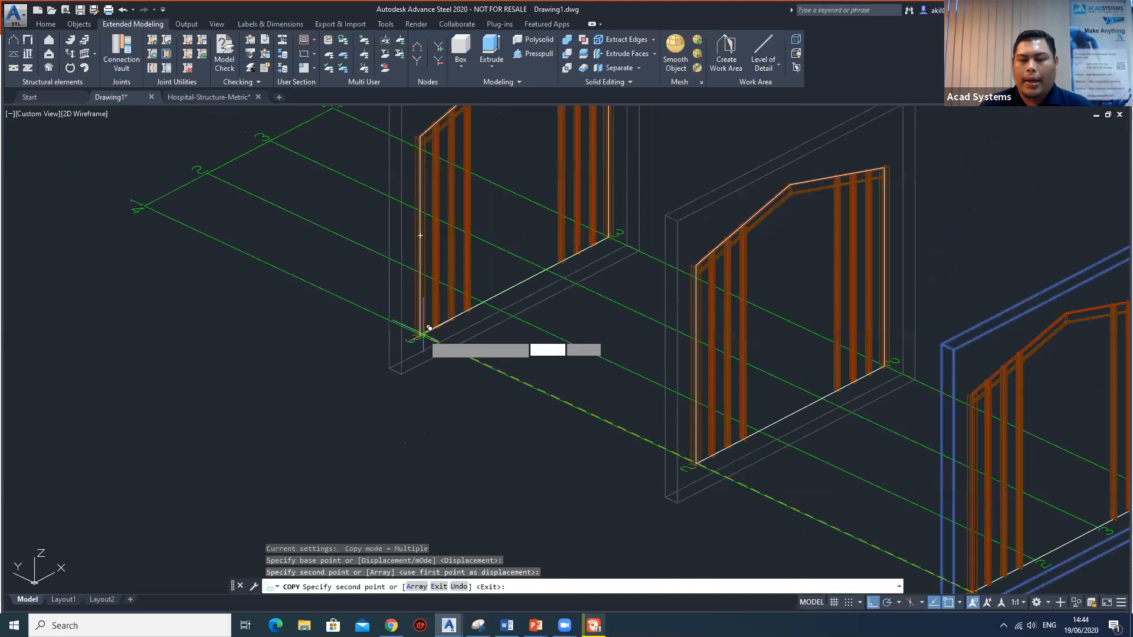
middle_drag(333, 275, 597, 436)
click(406, 368)
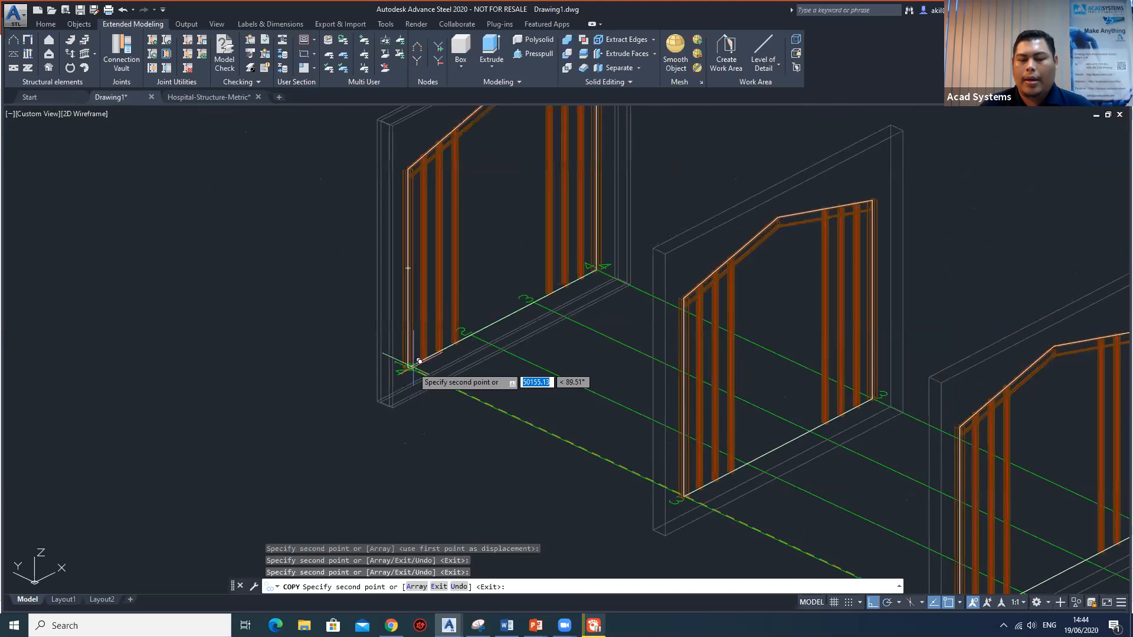
key(Escape)
scroll(703, 401, down, 5)
middle_drag(702, 401, 692, 382)
scroll(693, 381, up, 4)
key(Escape)
key(Escape)
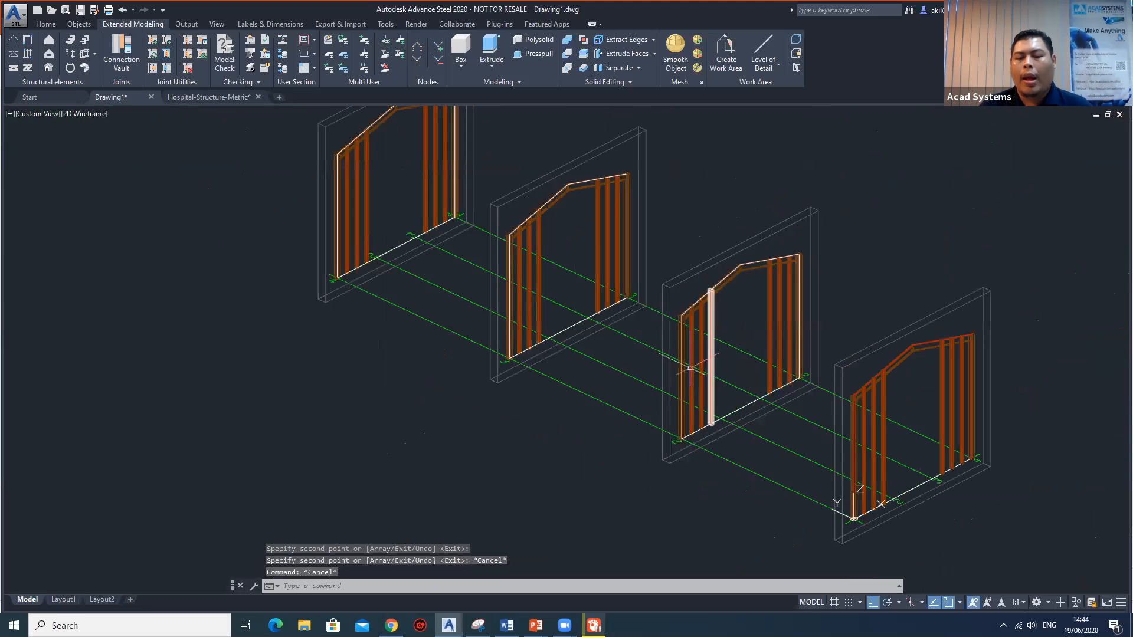
Change the type of the two inner frames, at grid lines 2 and 3, to Portal frame.
double_click(767, 236)
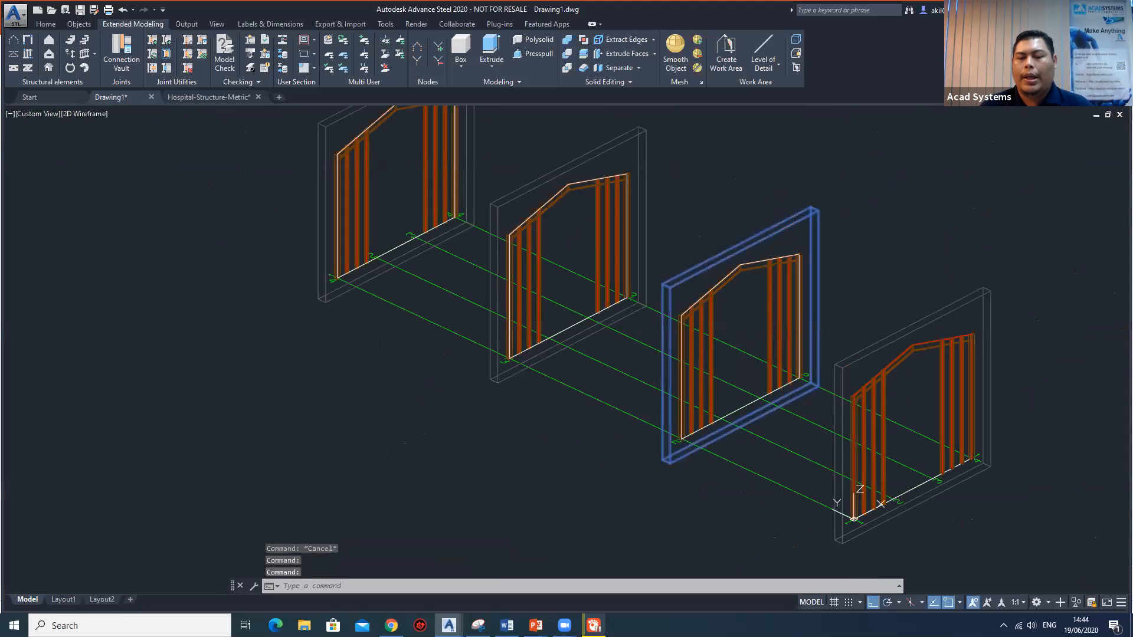
click(426, 186)
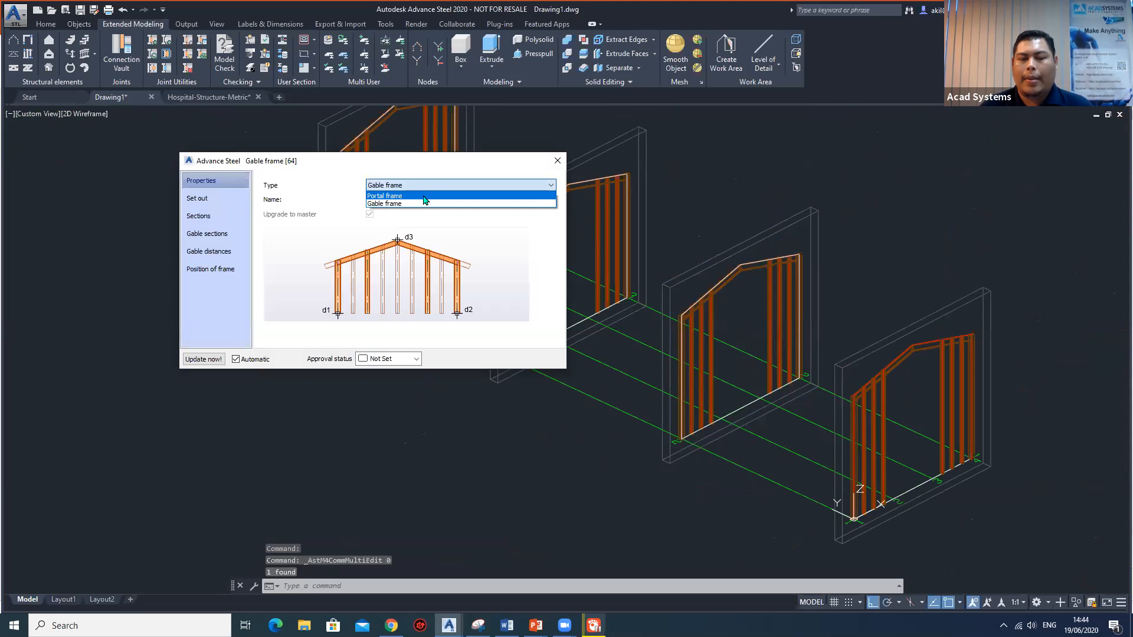
click(424, 196)
click(558, 162)
click(631, 141)
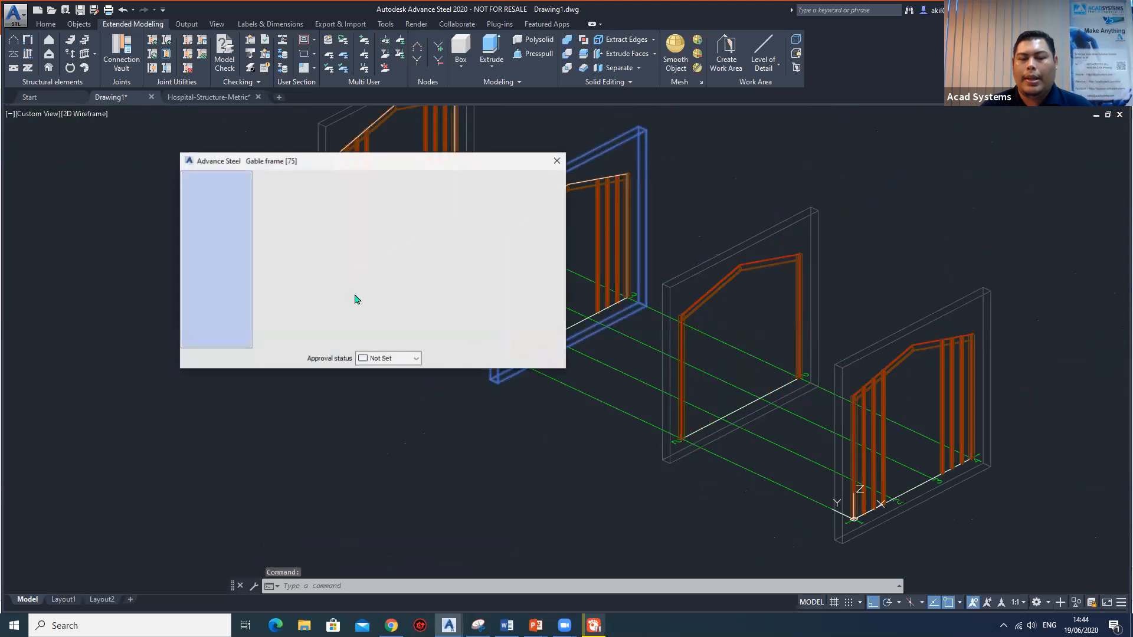
click(406, 184)
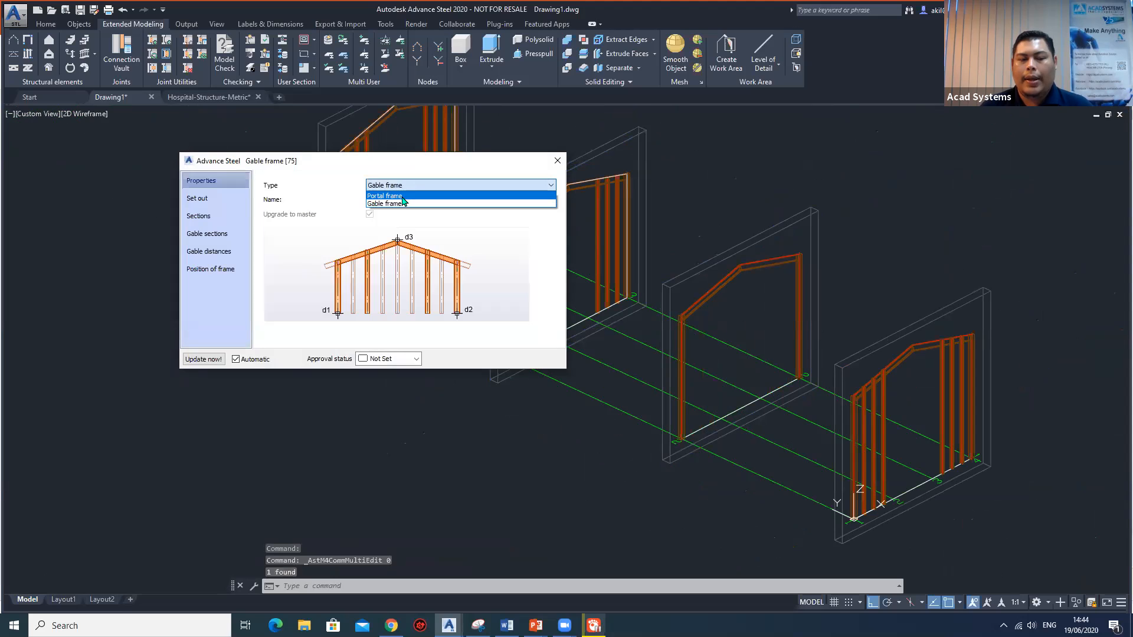
click(402, 196)
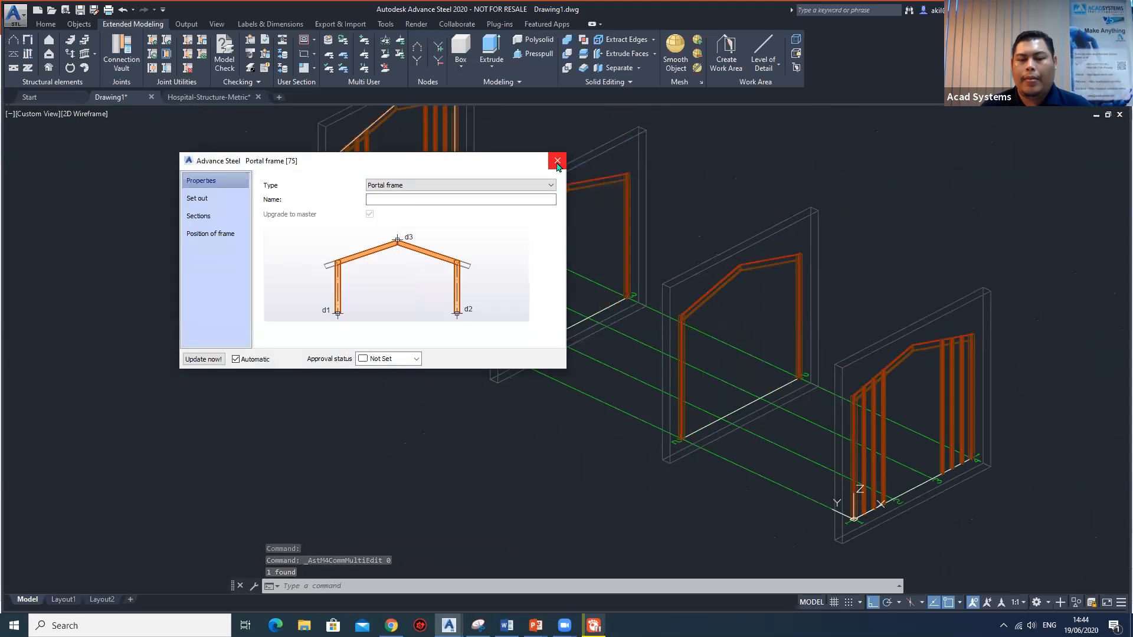
click(557, 160)
key(Escape)
Examine the row of frames along the grid, comparing the gable frames at the ends with the inner portal frames.
scroll(782, 248, down, 5)
mouse_move(840, 311)
shift+middle_down()
mouse_move(678, 316)
mouse_move(741, 293)
mouse_move(901, 295)
mouse_move(817, 337)
mouse_move(826, 319)
shift+middle_up()
scroll(829, 314, up, 5)
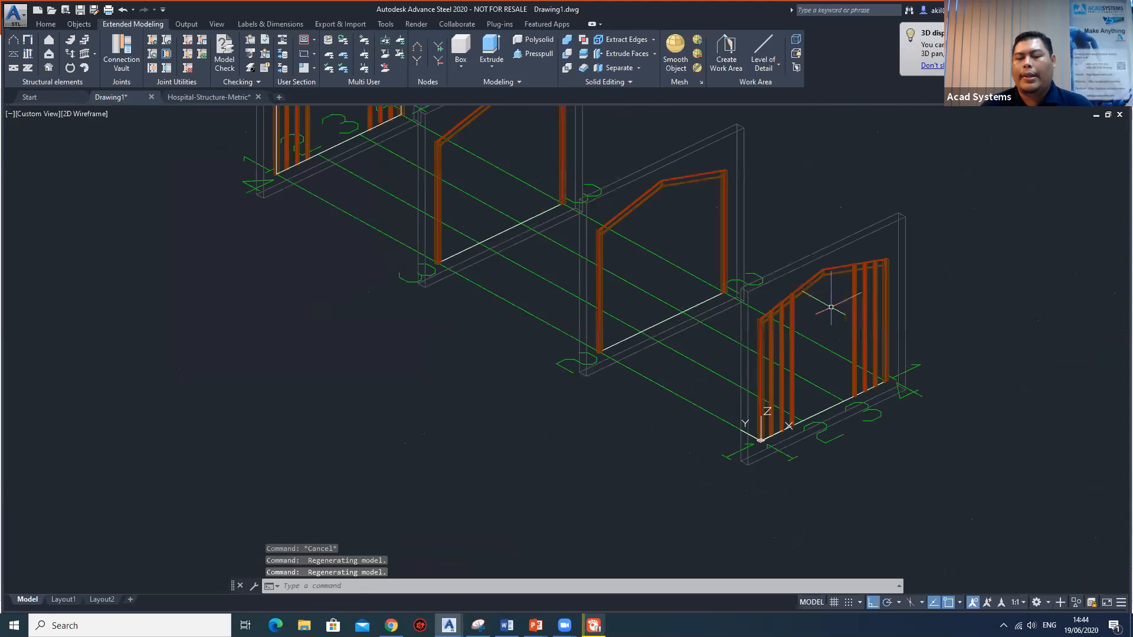
scroll(802, 293, up, 4)
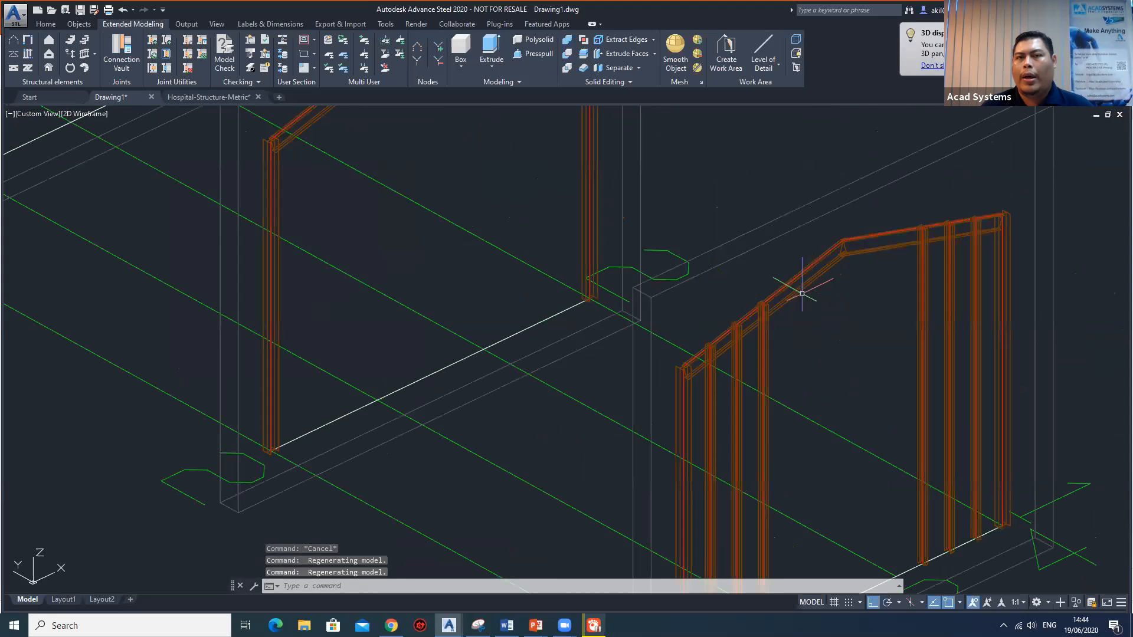
scroll(802, 294, down, 5)
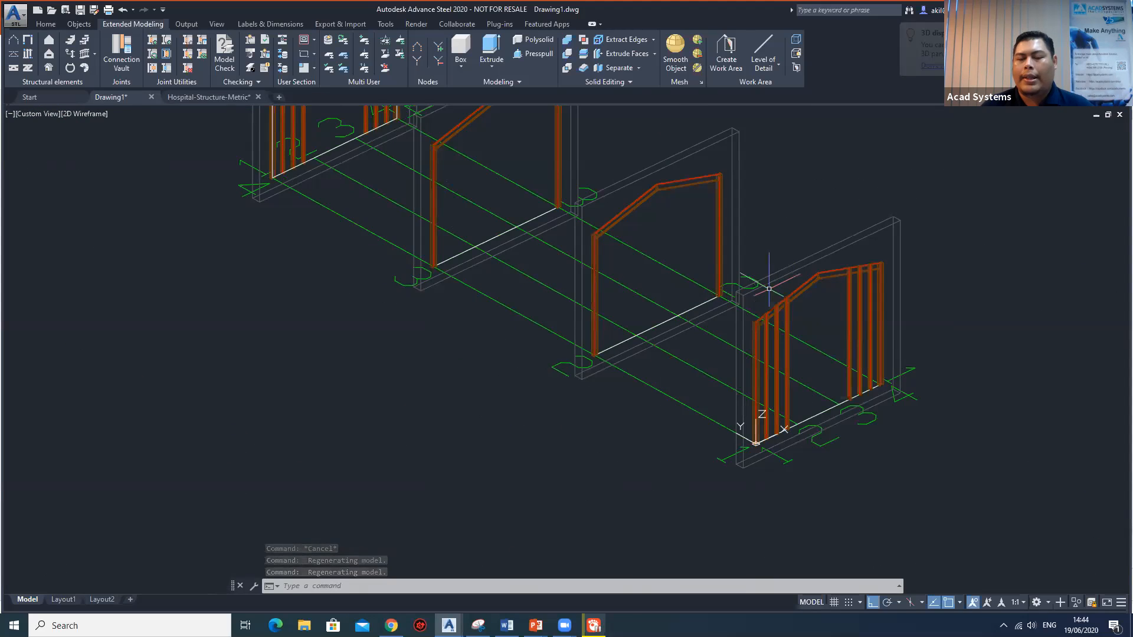
middle_drag(726, 270, 714, 347)
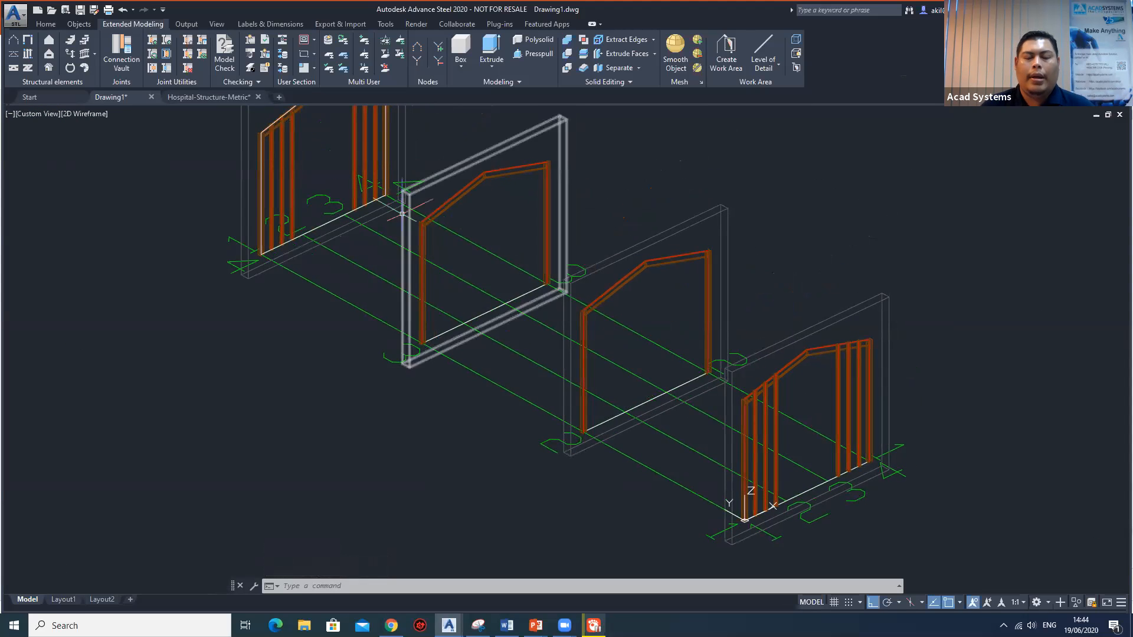
scroll(473, 240, down, 6)
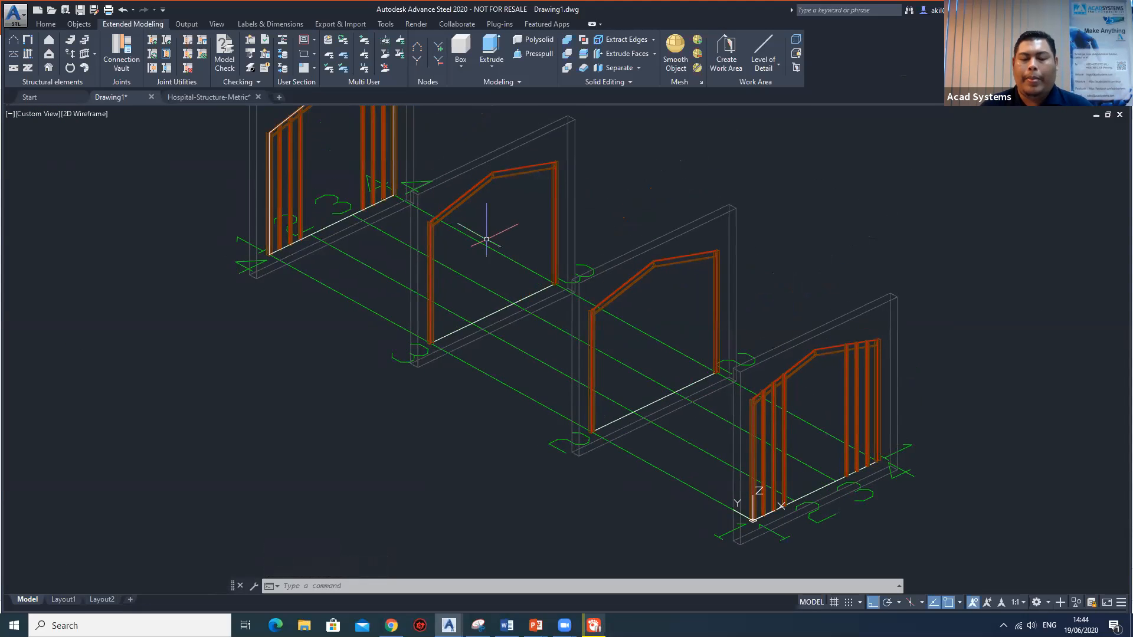
shift+middle_drag(515, 250, 535, 252)
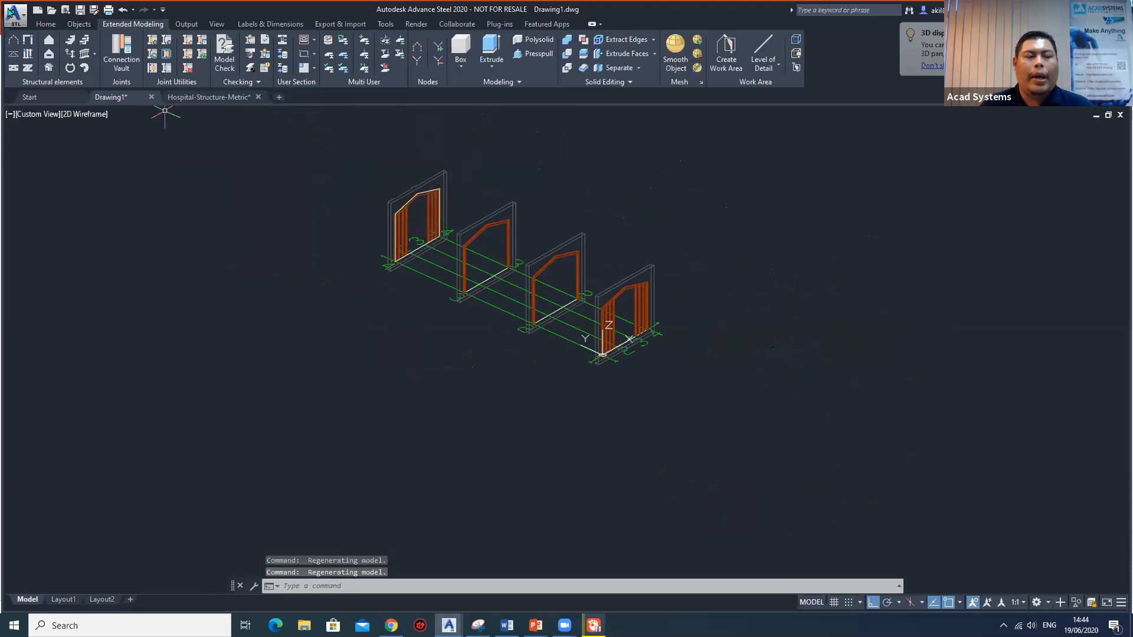
Insert Purlins across the same-side rafters of all four frames, without a reference point or an additional reference beam.
click(27, 57)
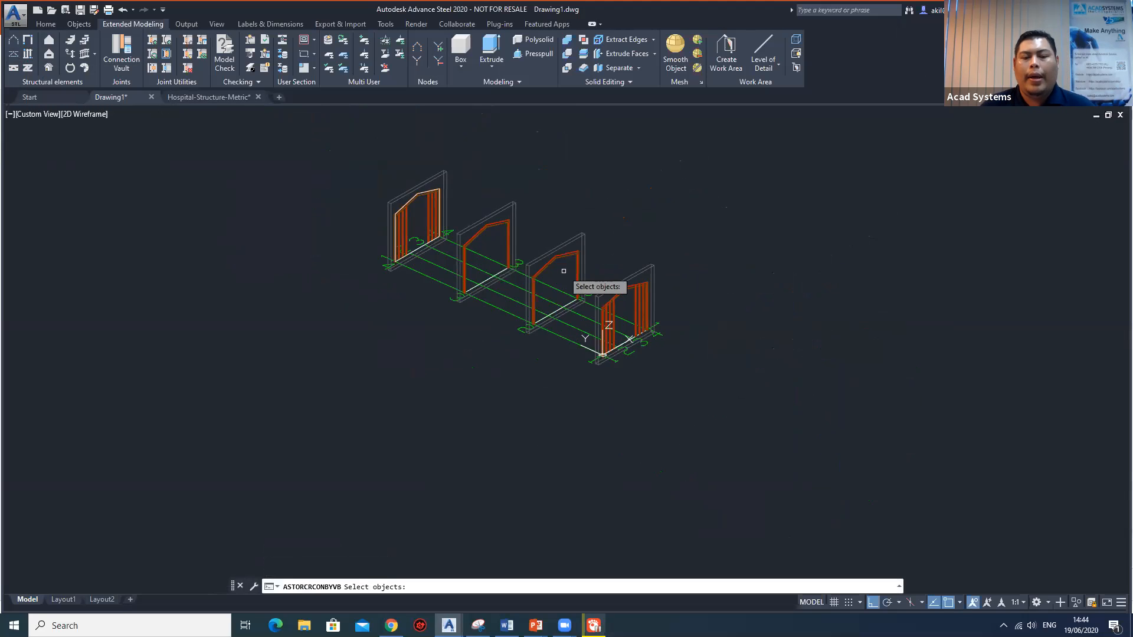
scroll(564, 266, up, 2)
scroll(564, 265, up, 2)
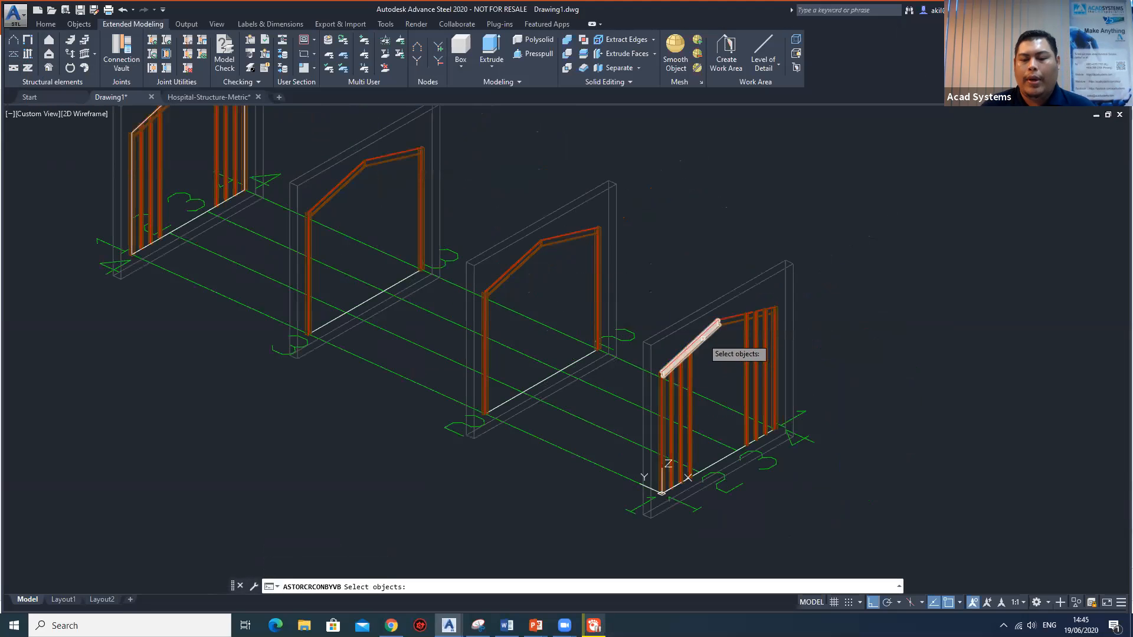
click(708, 326)
click(508, 264)
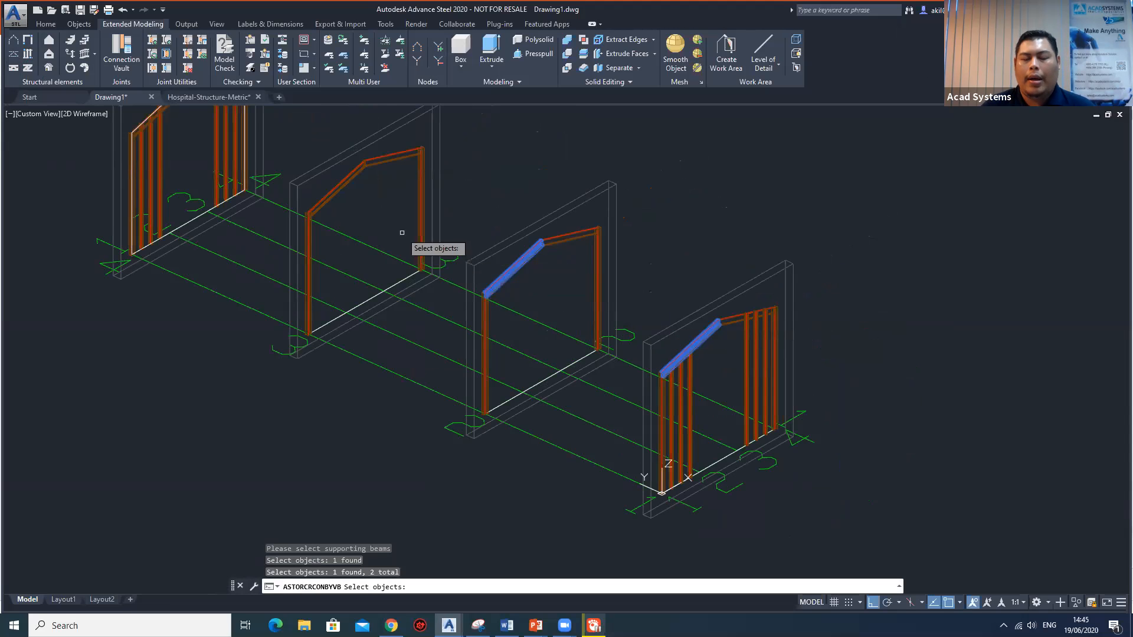
middle_drag(396, 226, 493, 285)
click(433, 242)
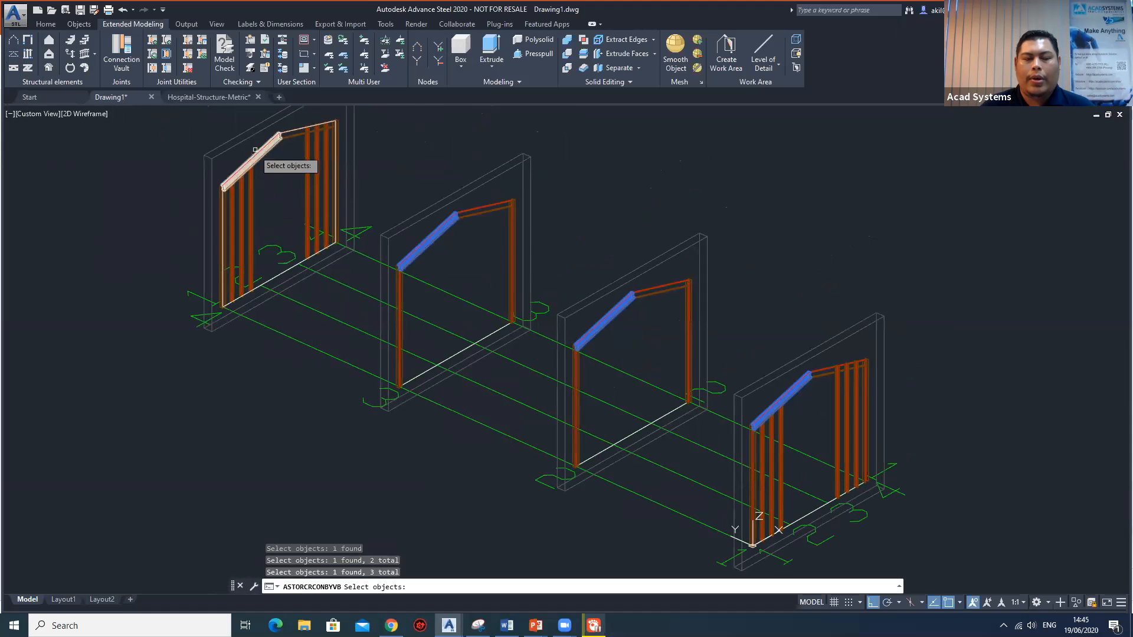
scroll(264, 153, up, 5)
click(264, 153)
scroll(263, 153, down, 6)
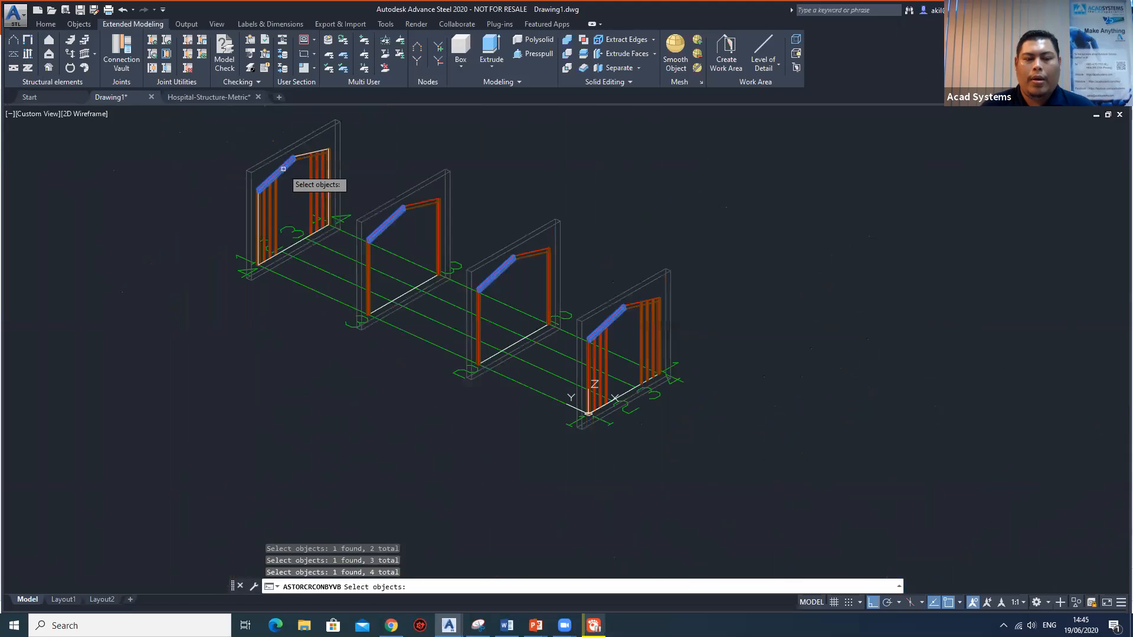
key(Return)
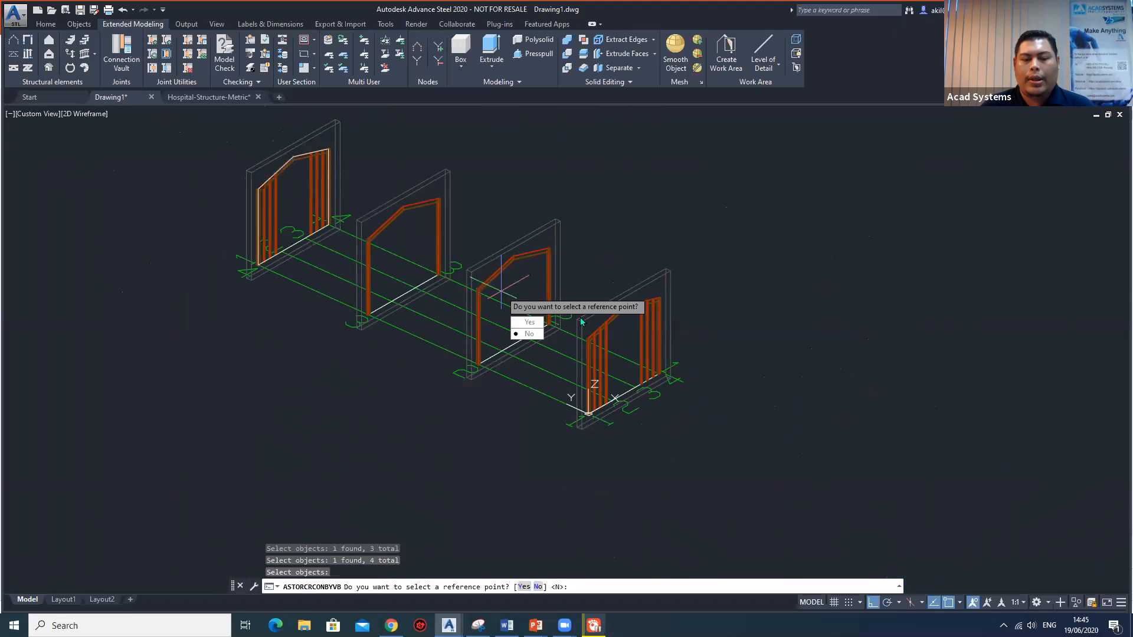
click(542, 334)
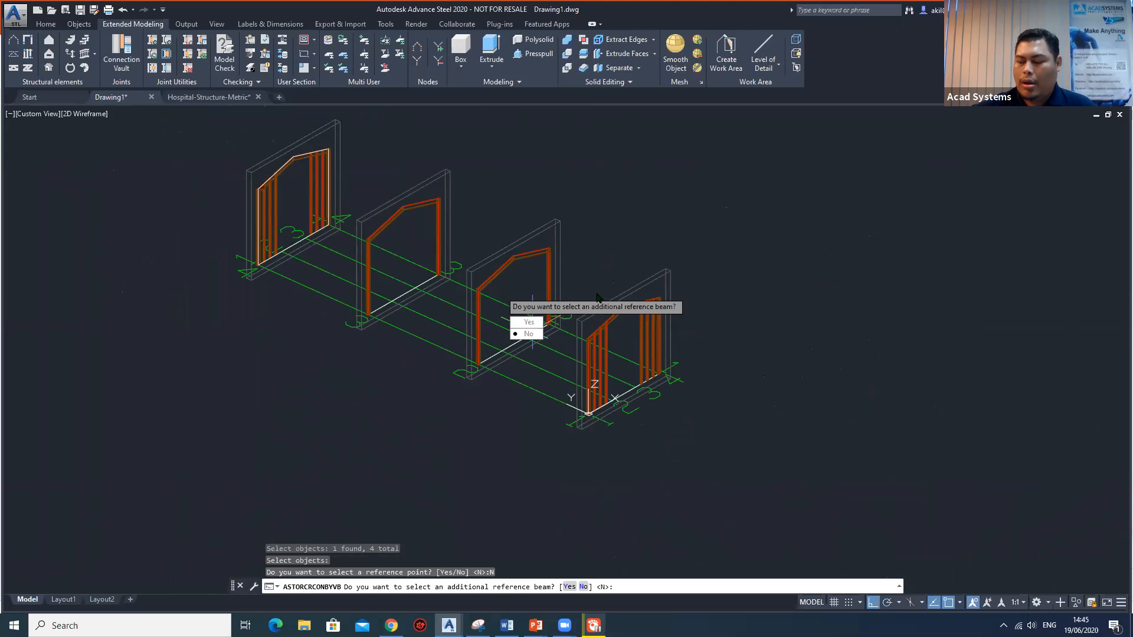
click(527, 334)
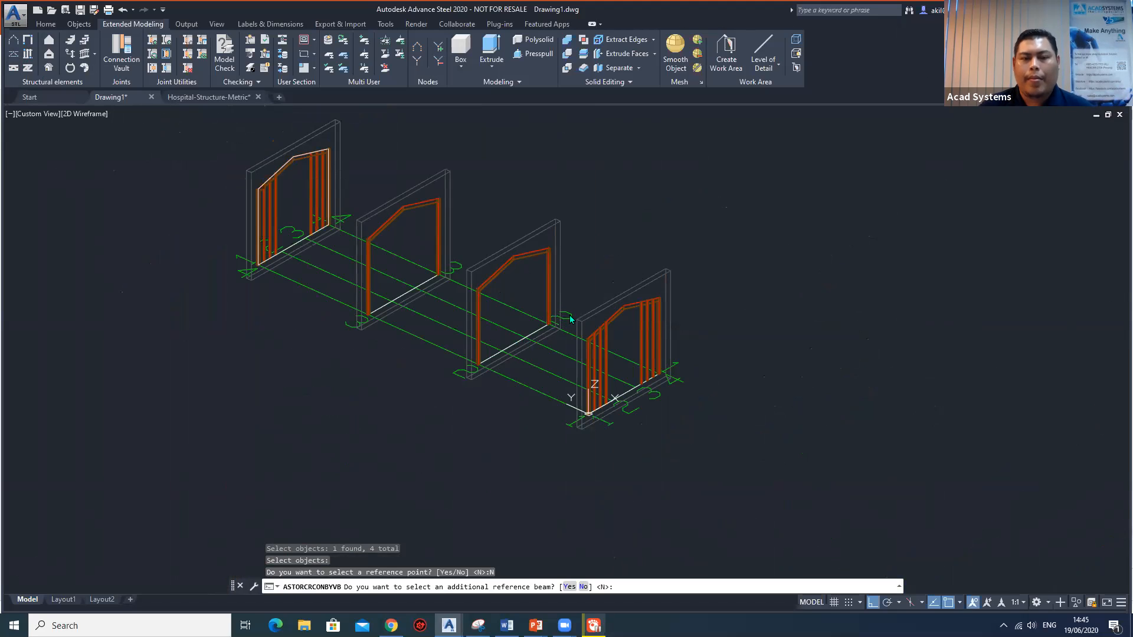
key(Return)
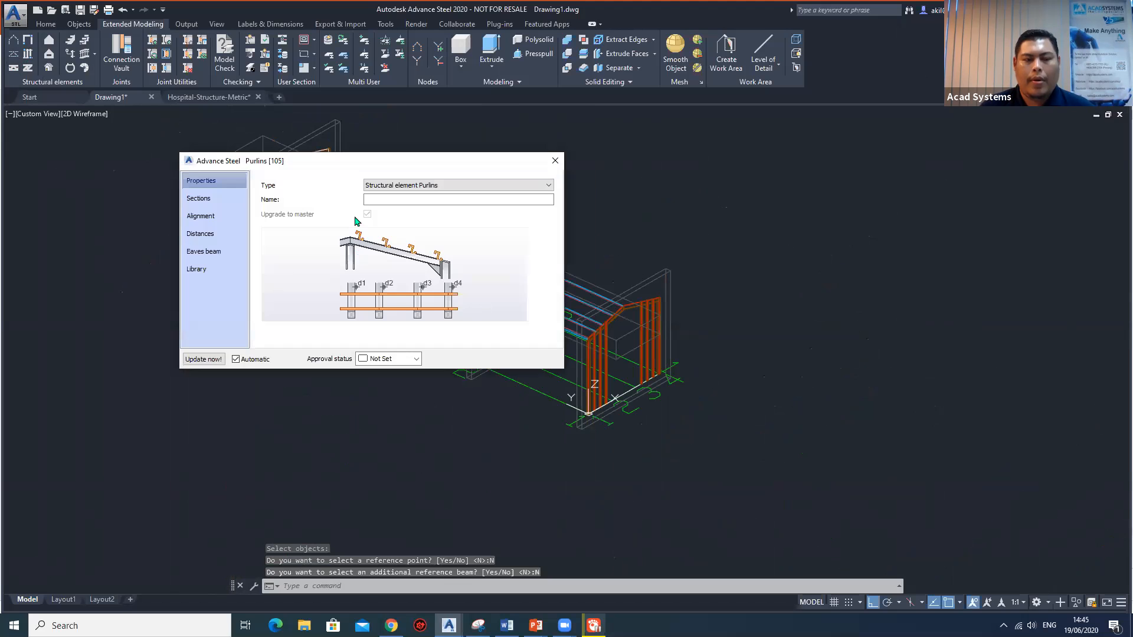
Move the purlin properties clear of the model and inspect how the purlins sit on the end frame's rafter.
drag(378, 164, 823, 199)
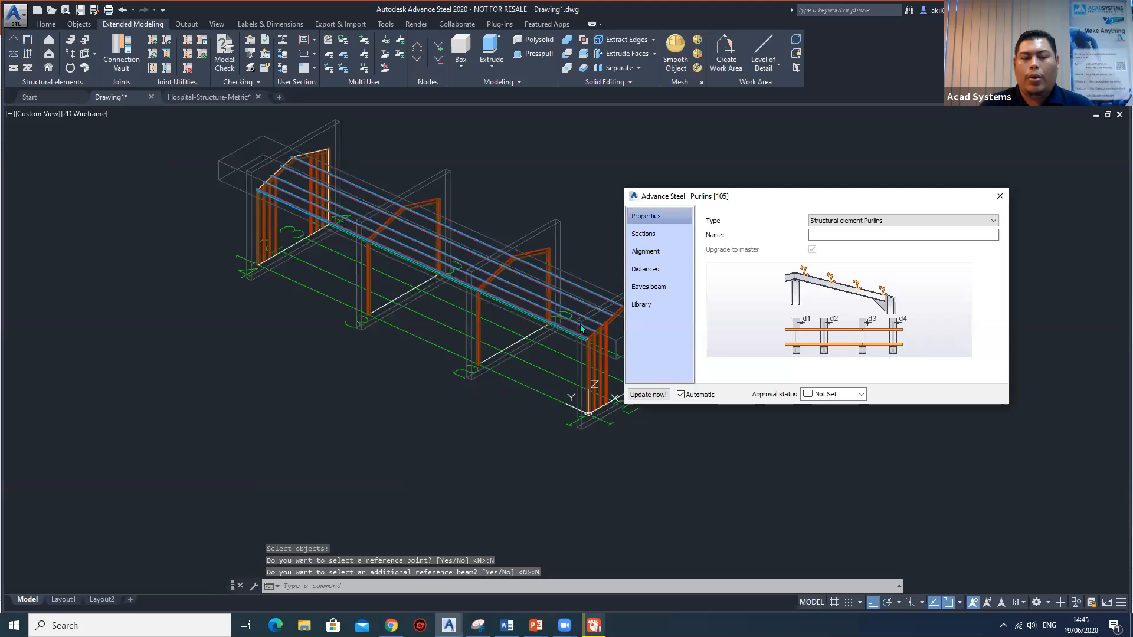
middle_drag(570, 333, 481, 346)
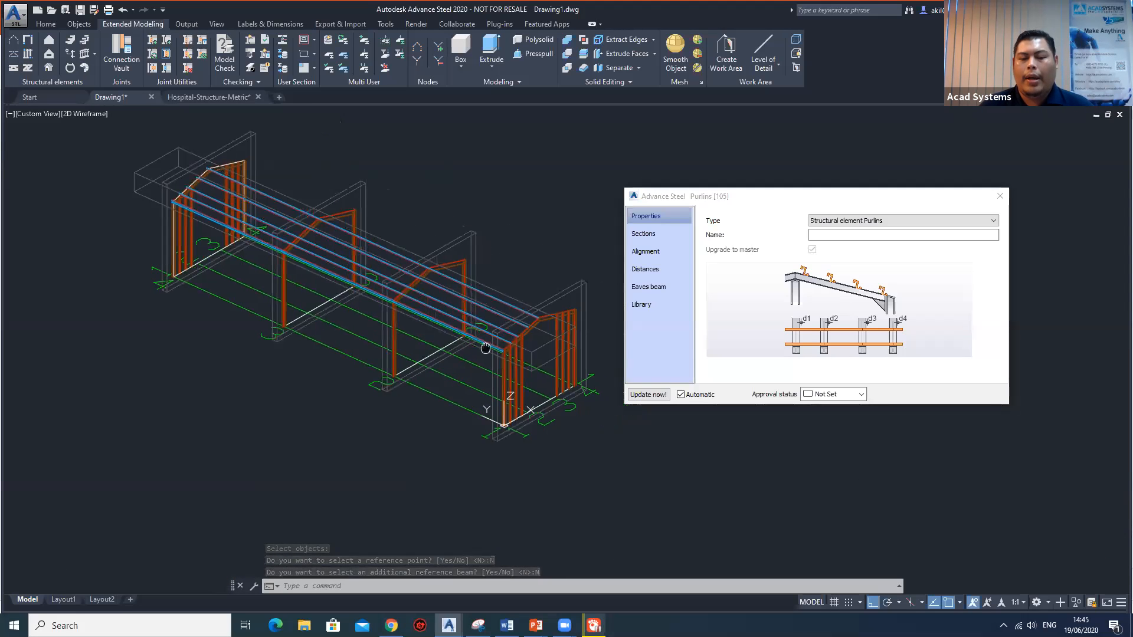
scroll(536, 335, up, 4)
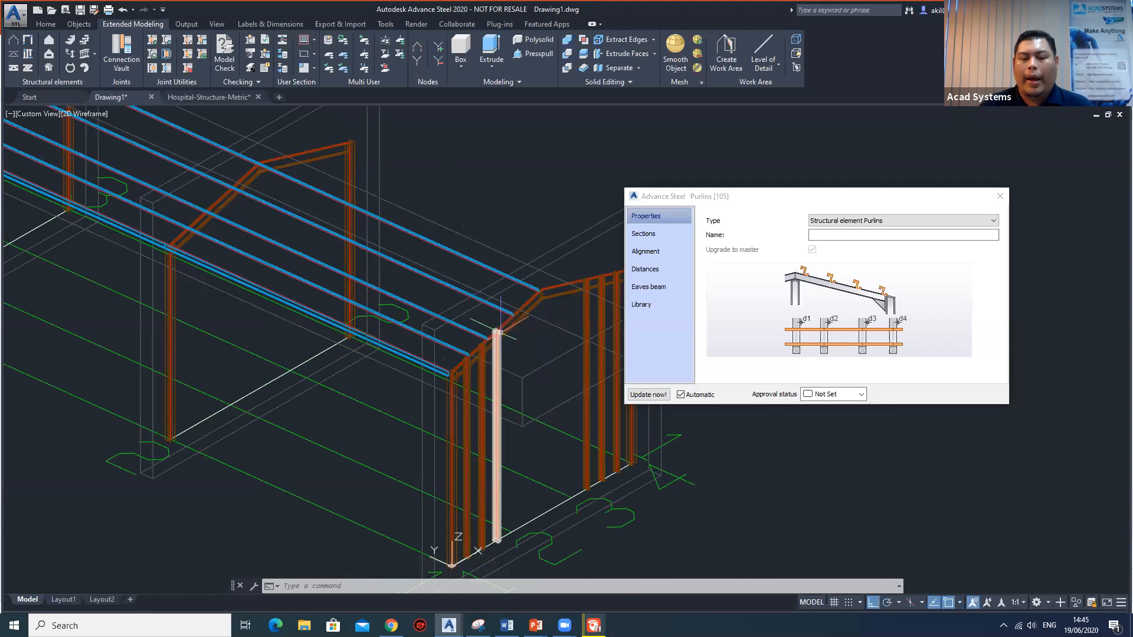
scroll(498, 332, up, 3)
shift+middle_drag(501, 334, 475, 297)
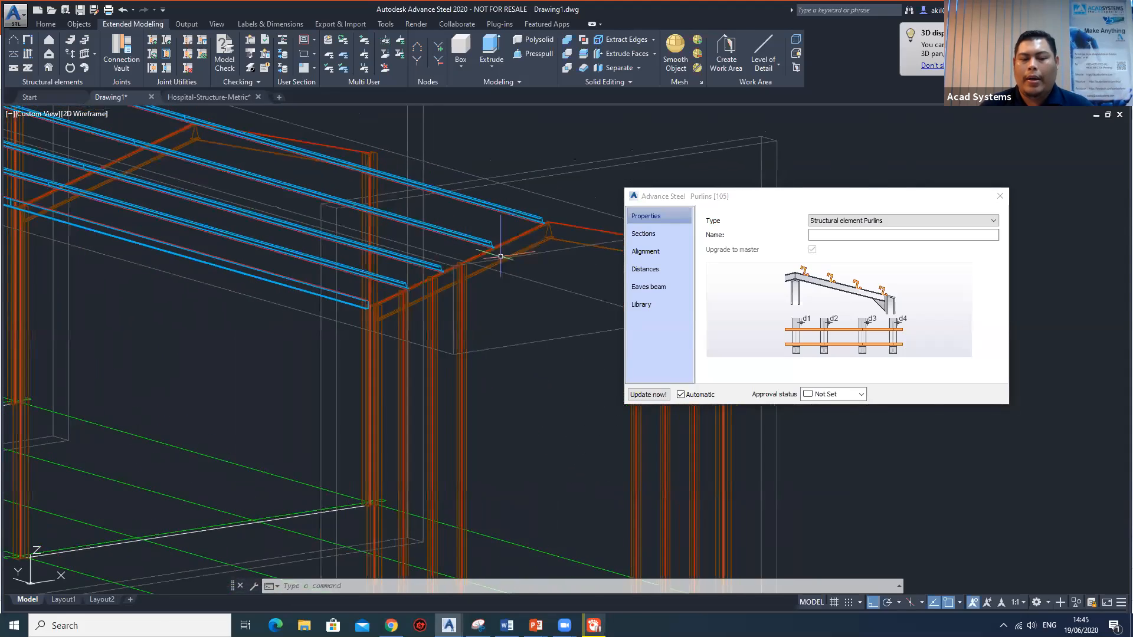
scroll(497, 251, up, 9)
scroll(470, 274, down, 6)
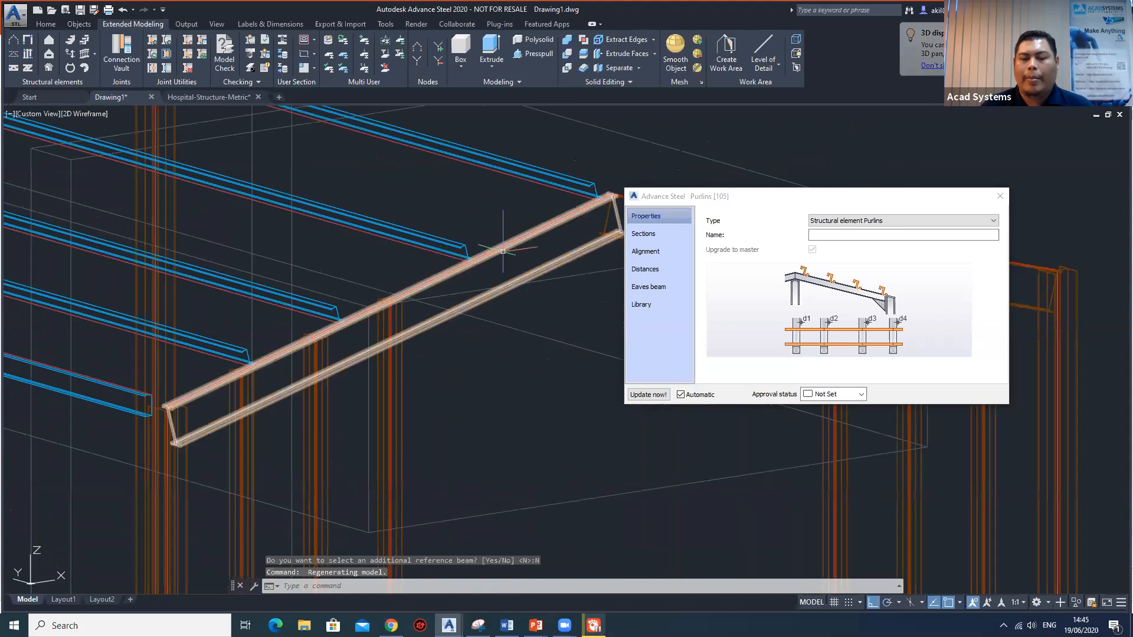
Change the purlins' section class to Tegral C-Section.
click(645, 234)
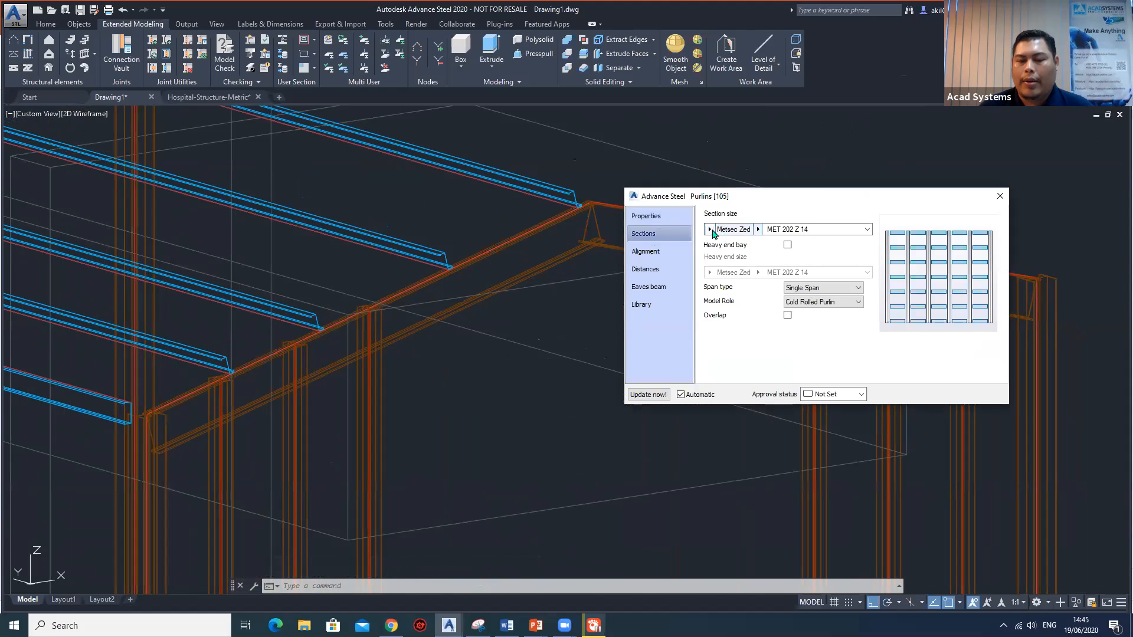
click(709, 230)
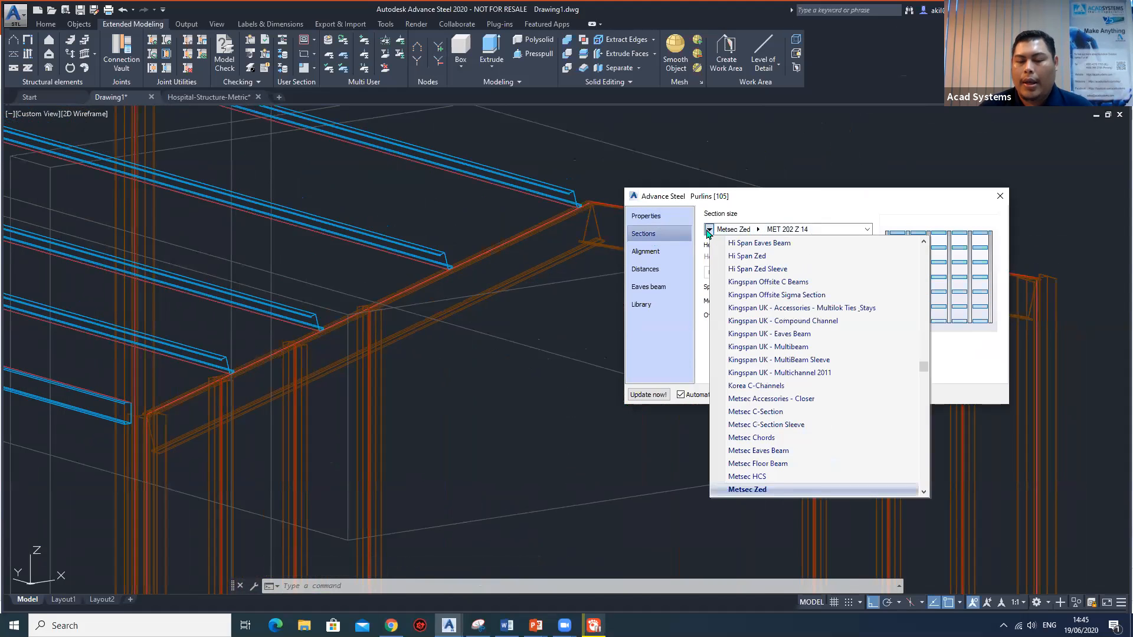
scroll(784, 369, down, 10)
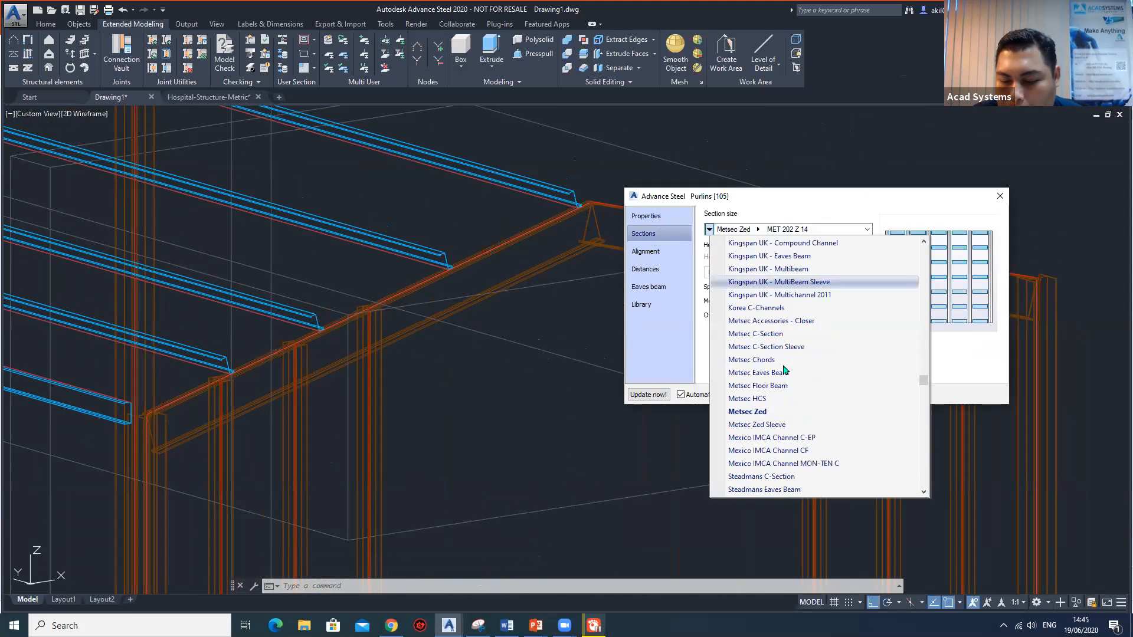
scroll(784, 368, down, 4)
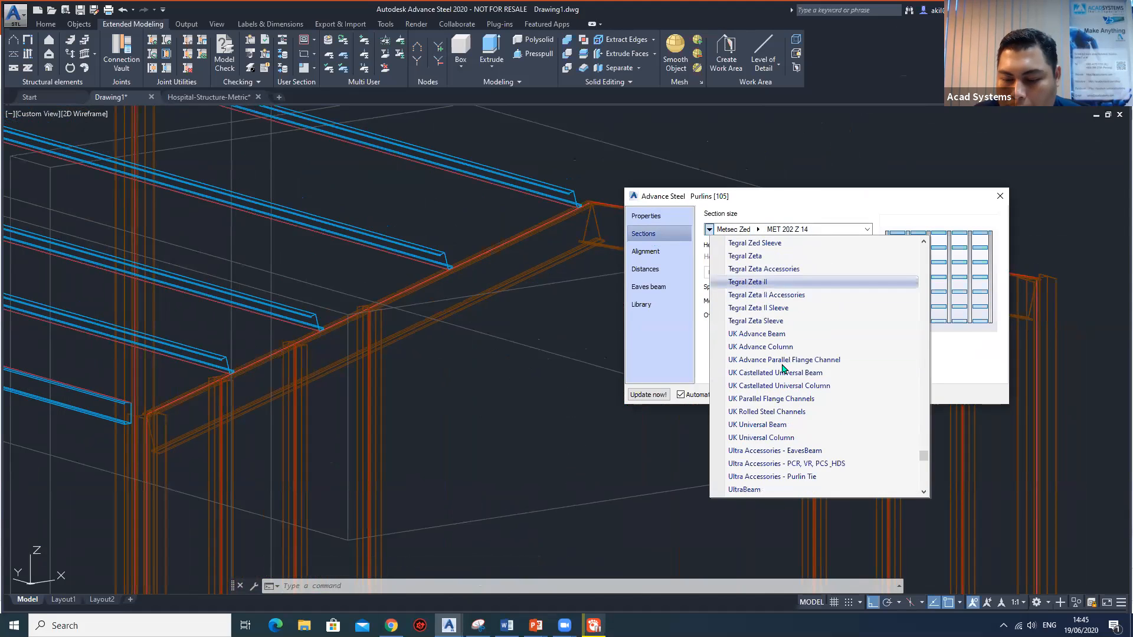
scroll(788, 370, down, 4)
scroll(858, 371, up, 10)
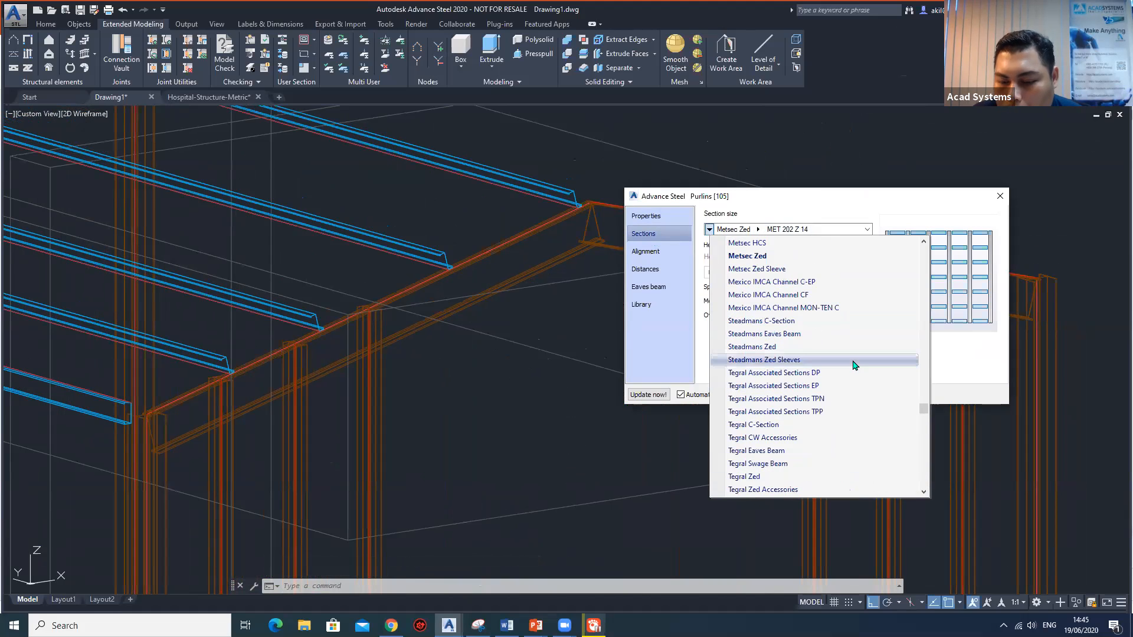
click(774, 423)
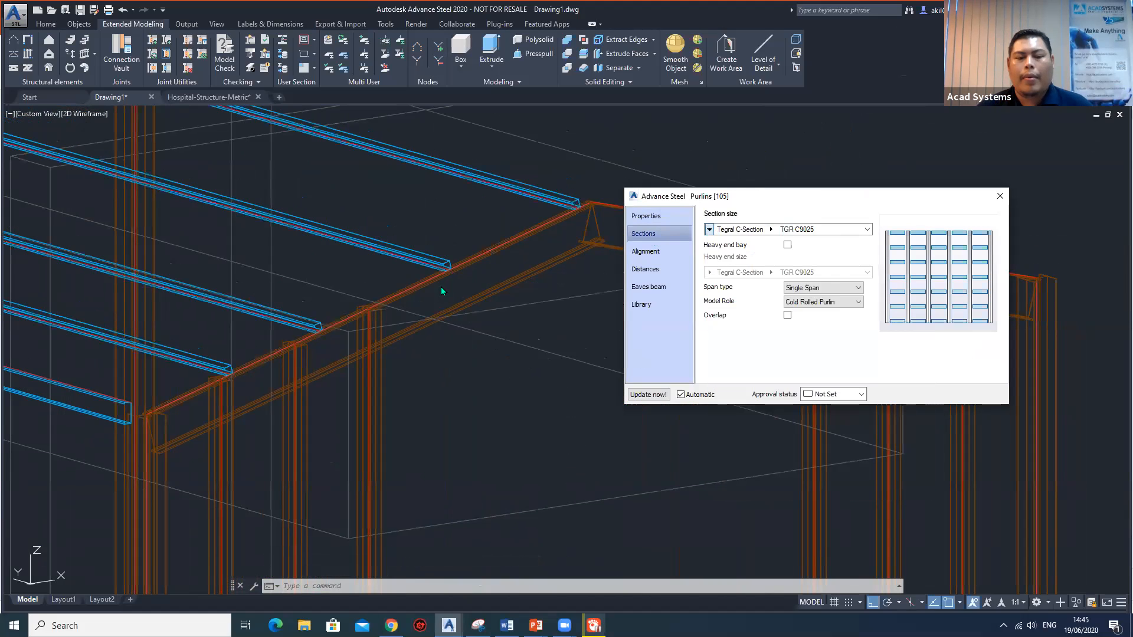
Zoom in on a purlin end at the rafter and set the purlins' section size to TGR C16025.
scroll(452, 261, up, 5)
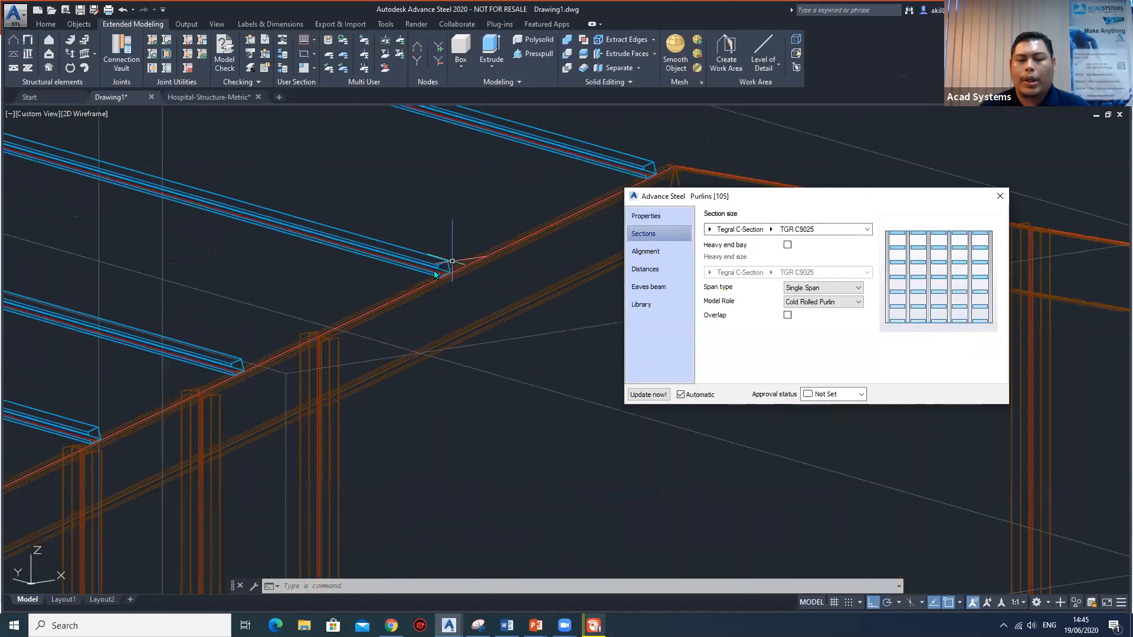
scroll(427, 281, up, 2)
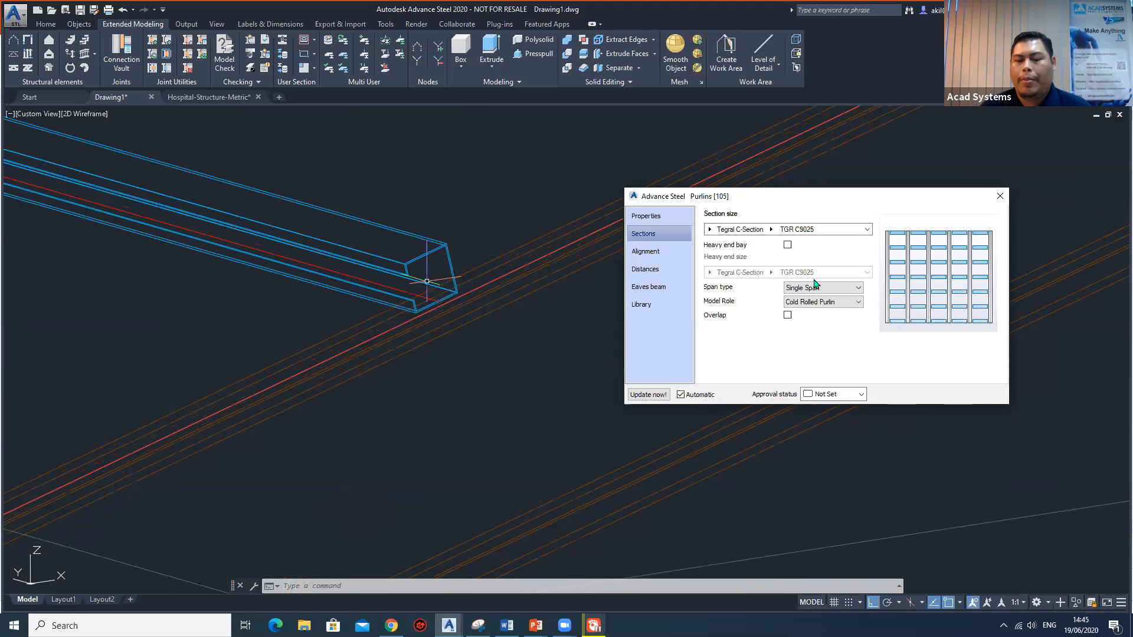
click(771, 231)
click(786, 248)
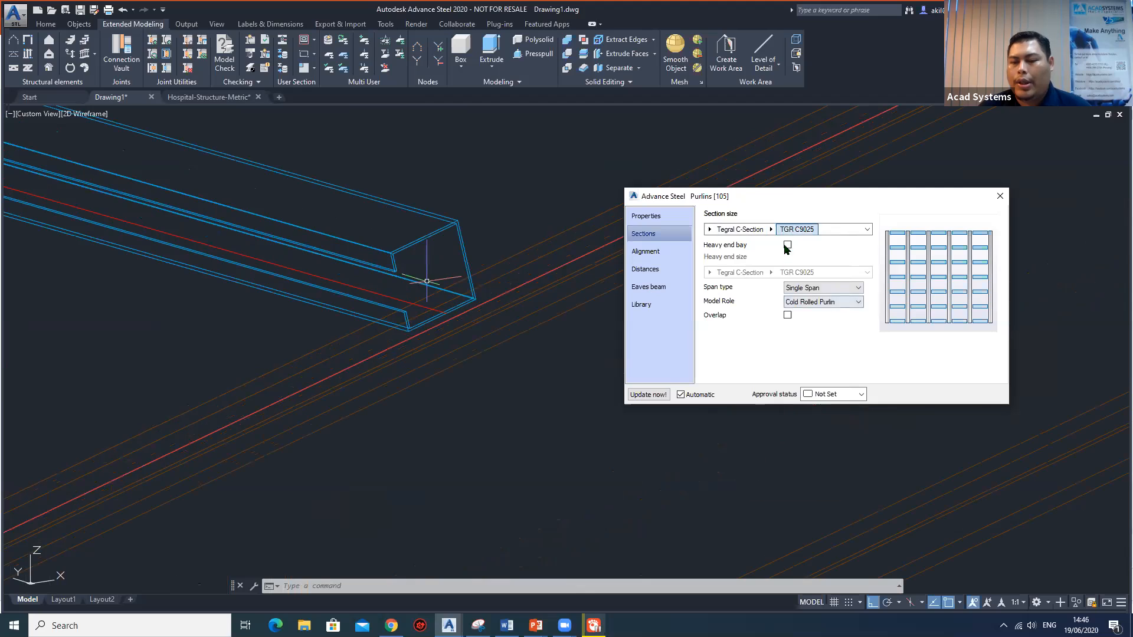
click(770, 230)
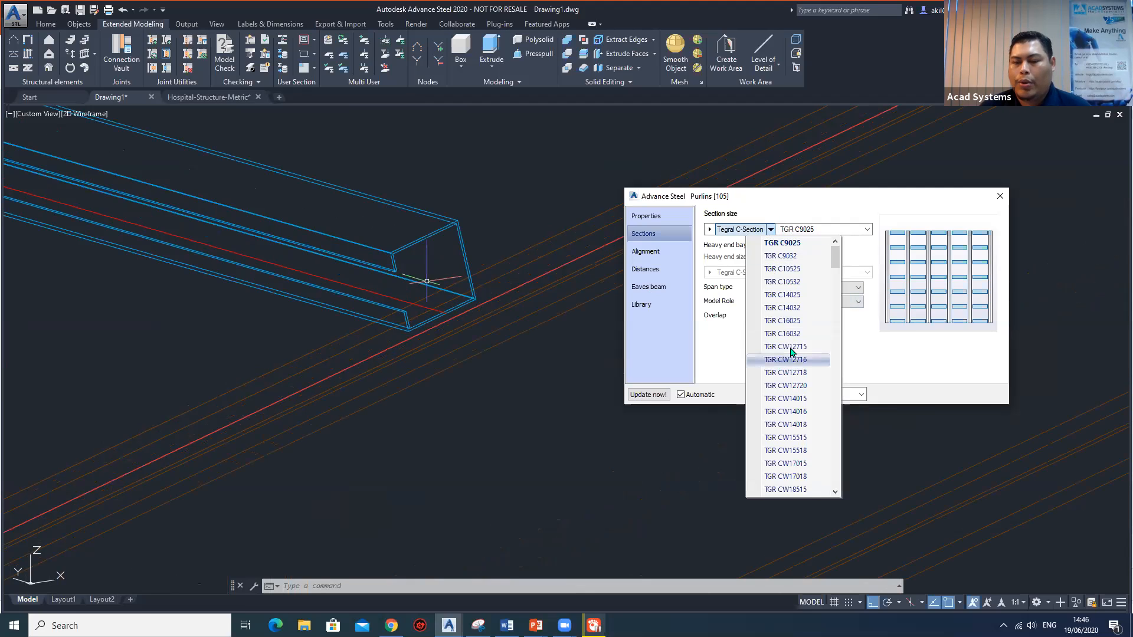
click(796, 321)
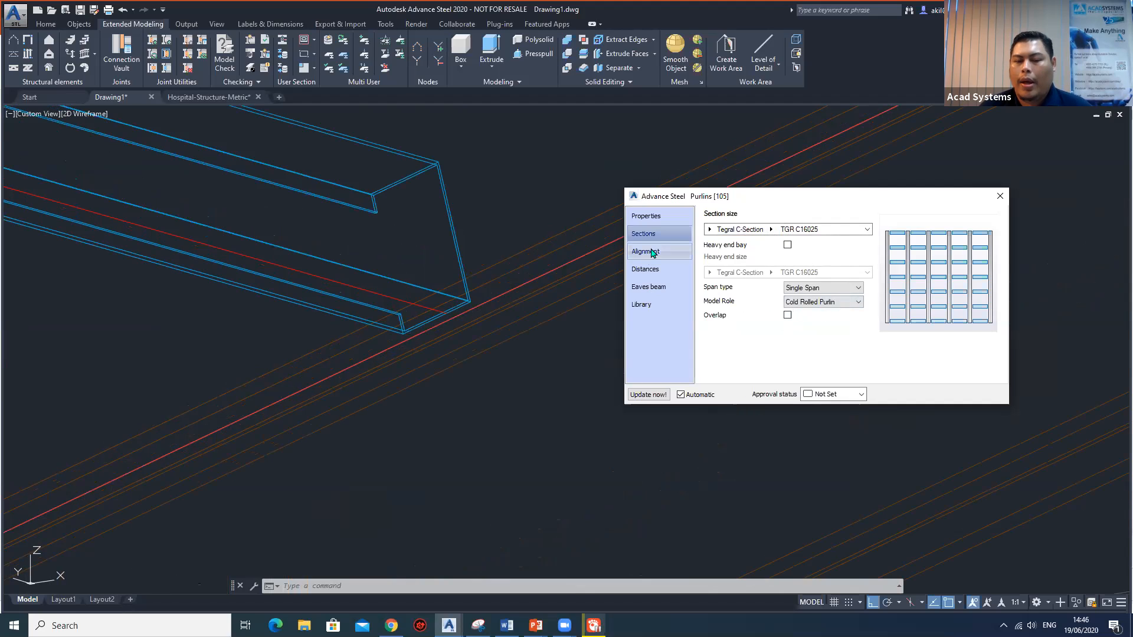
Set the purlins' overhang at the first support to 1200 in the alignment settings.
click(675, 254)
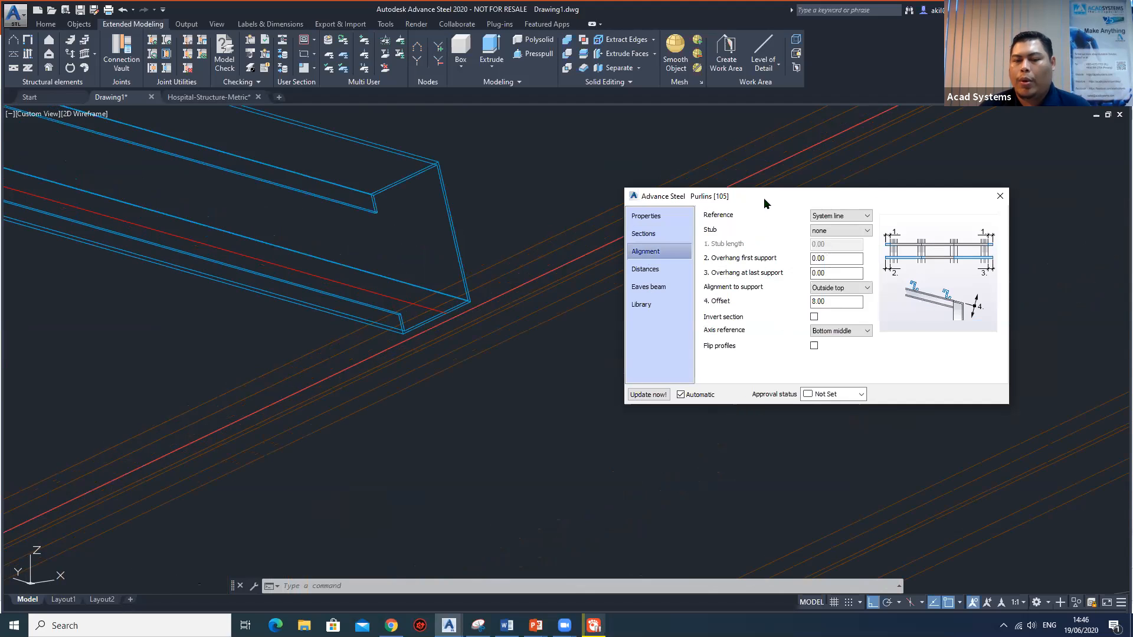
drag(766, 195, 744, 181)
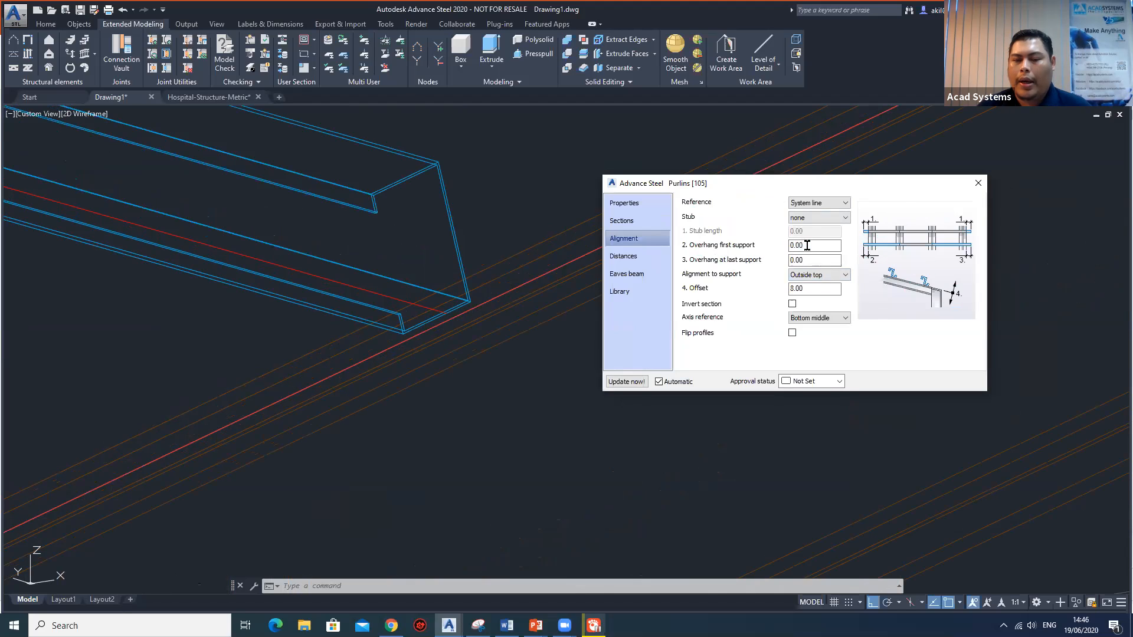
click(772, 244)
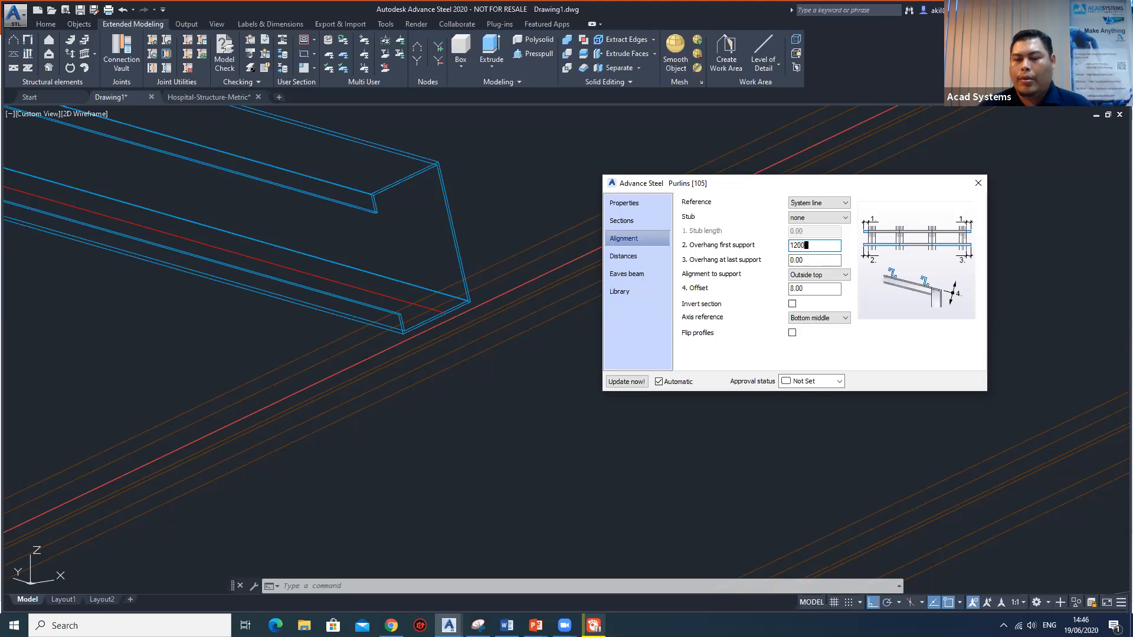
key(Return)
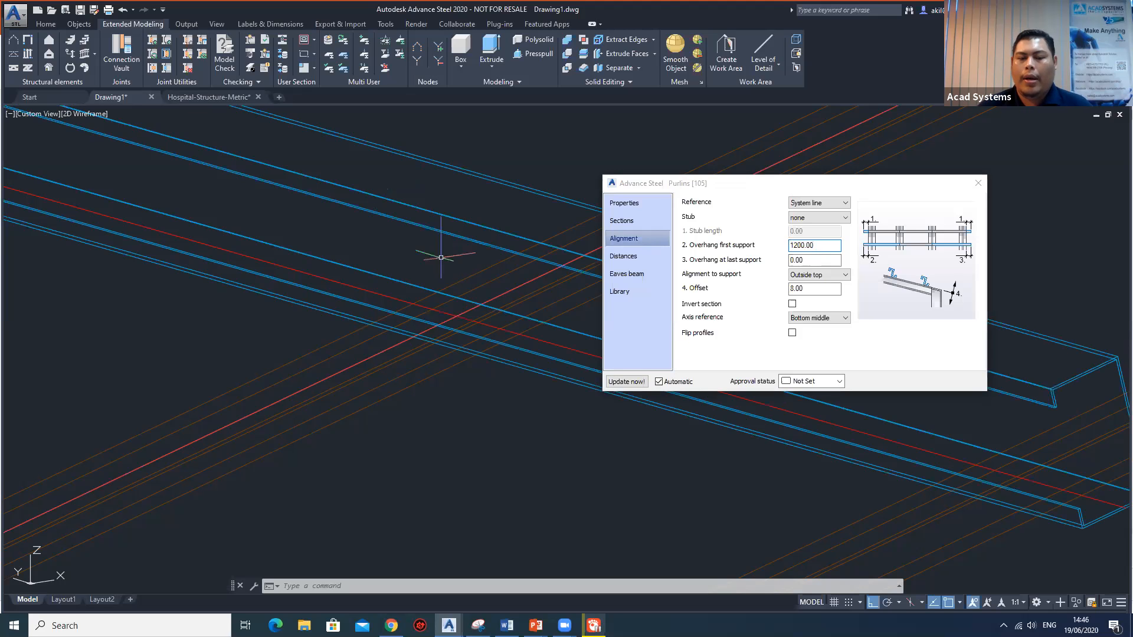
Set the purlins' overhang at the last support, at the opposite end of the building, to 1200.
scroll(445, 254, down, 5)
scroll(454, 256, down, 8)
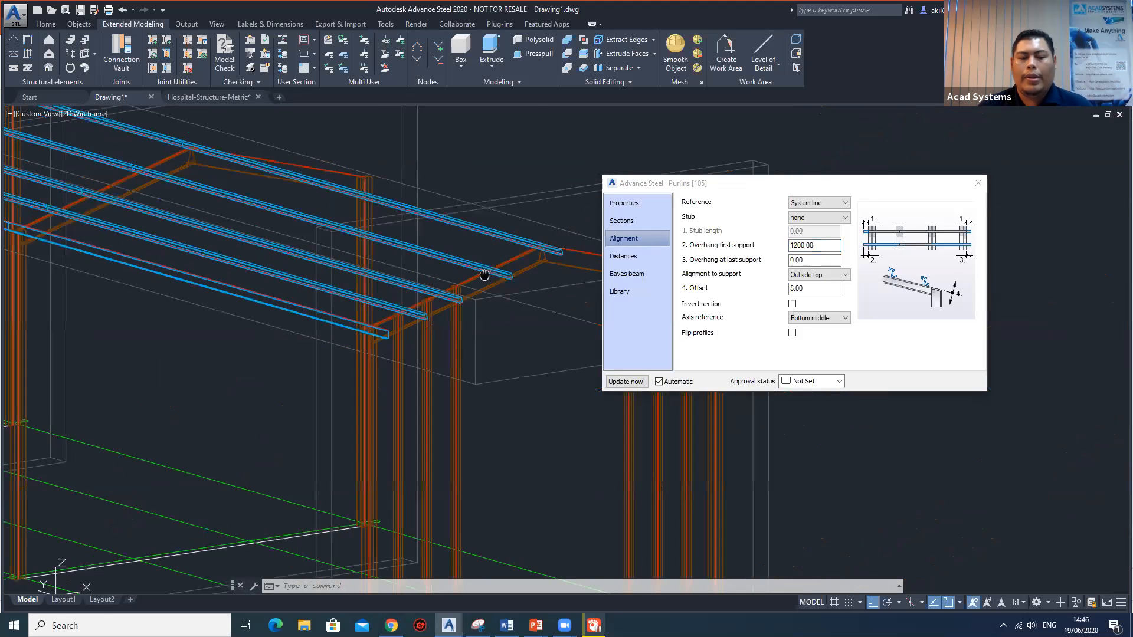
scroll(504, 305, up, 3)
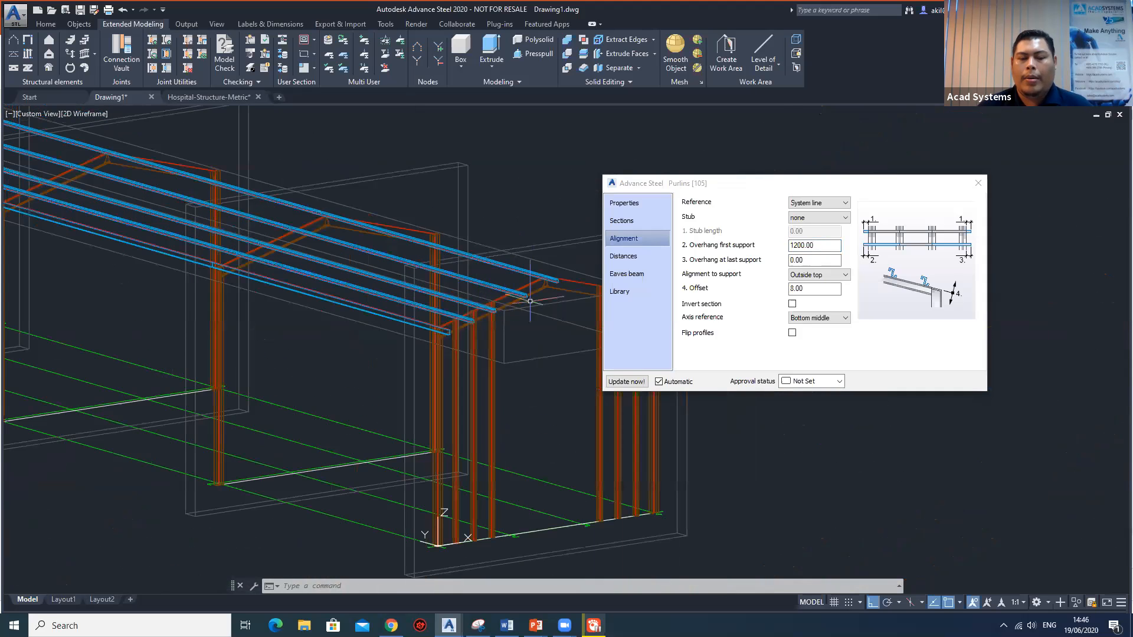
middle_drag(448, 280, 410, 408)
scroll(410, 408, up, 4)
double_click(814, 259)
text(1200)
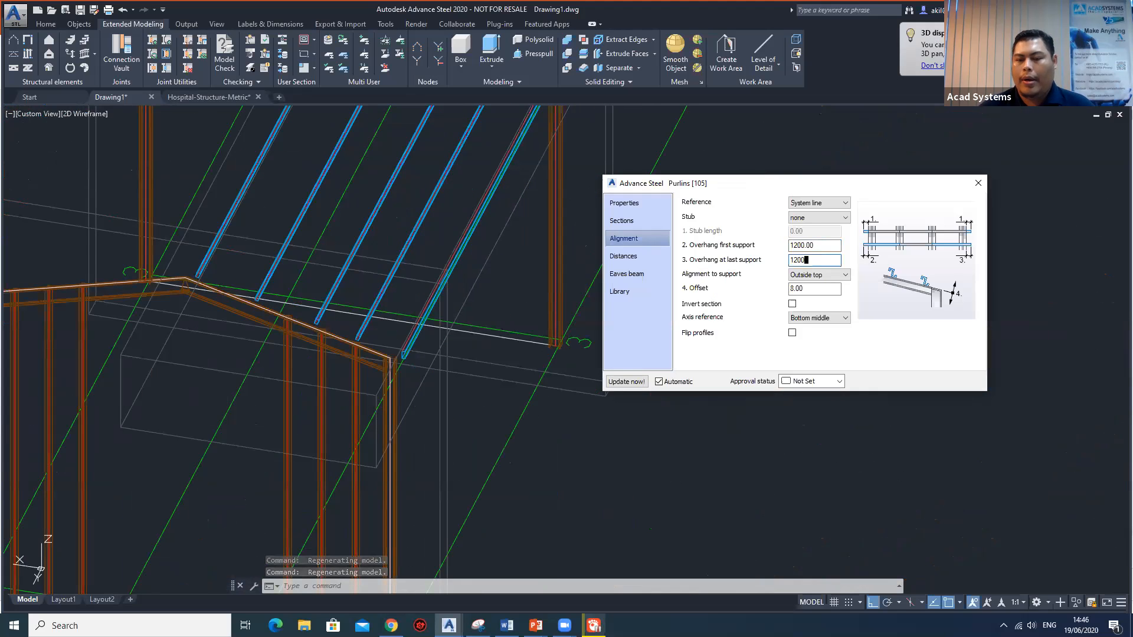
key(Return)
Examine the purlins from several directions, checking their overhangs beyond the gable frames, with the properties dialog moved clear of the model.
scroll(460, 300, down, 3)
middle_drag(461, 300, 180, 358)
scroll(403, 383, down, 5)
scroll(470, 370, up, 5)
middle_drag(466, 371, 478, 384)
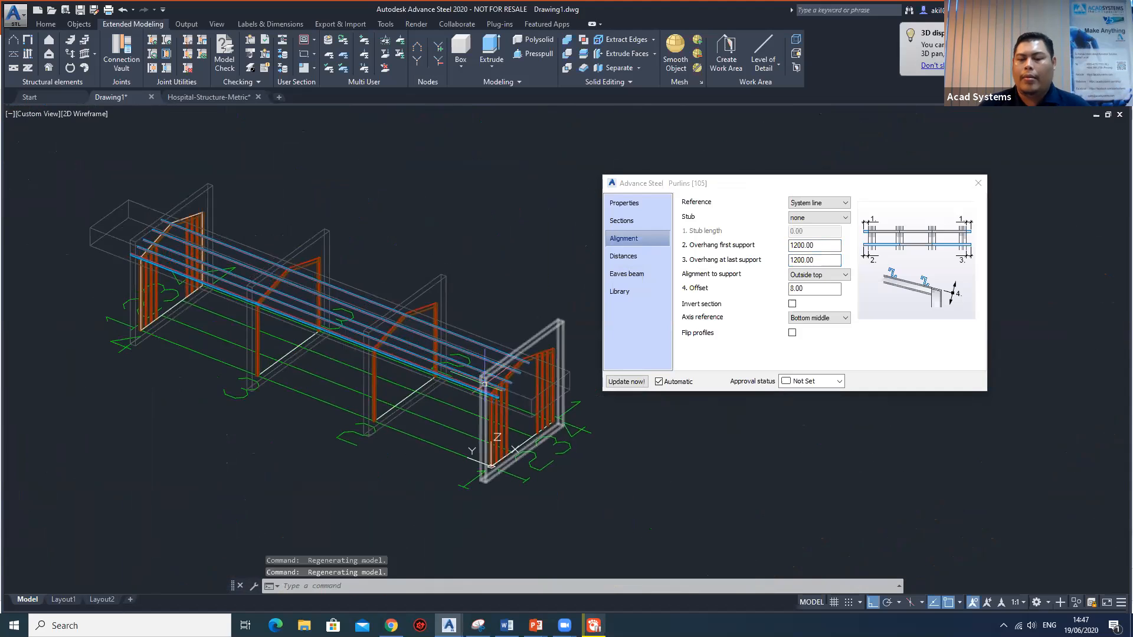
scroll(514, 411, up, 3)
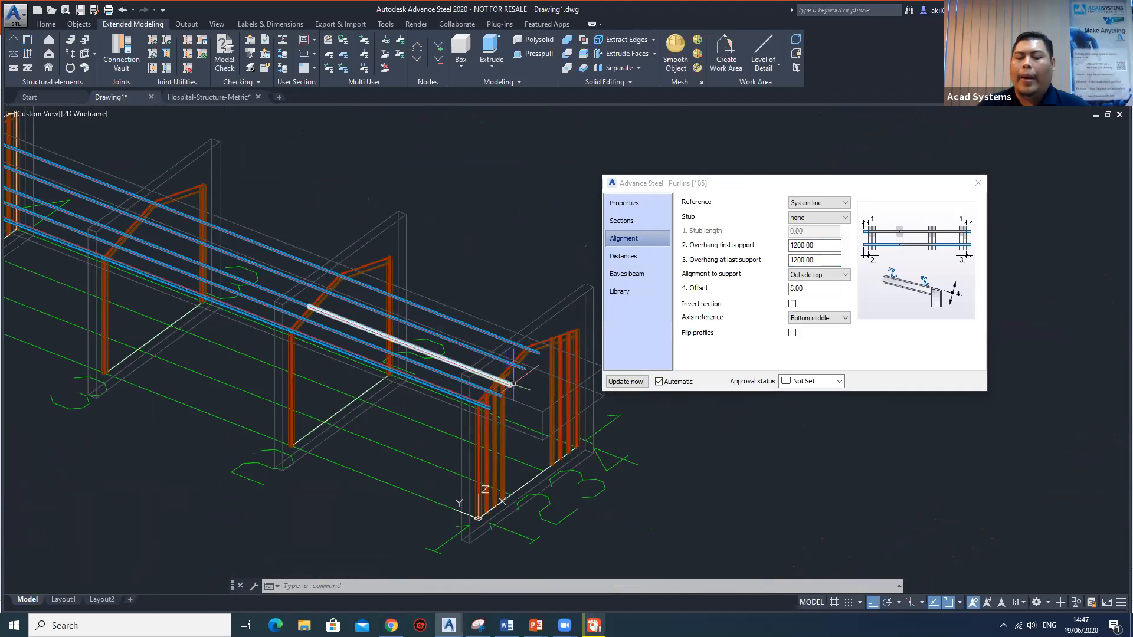
scroll(526, 364, up, 2)
scroll(525, 364, up, 2)
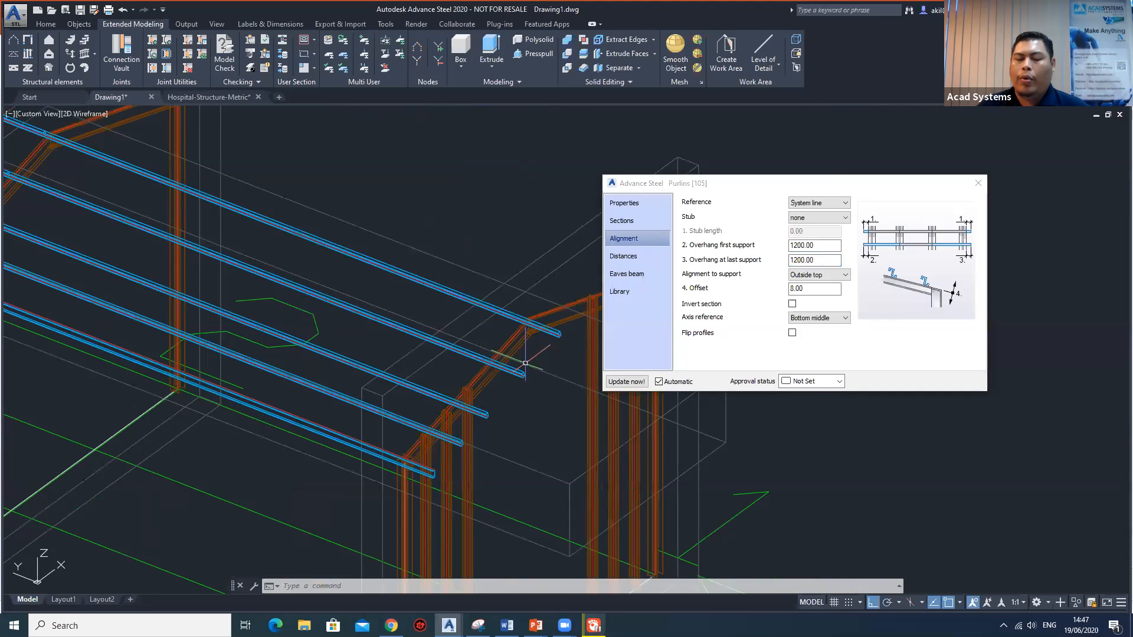
scroll(525, 364, up, 2)
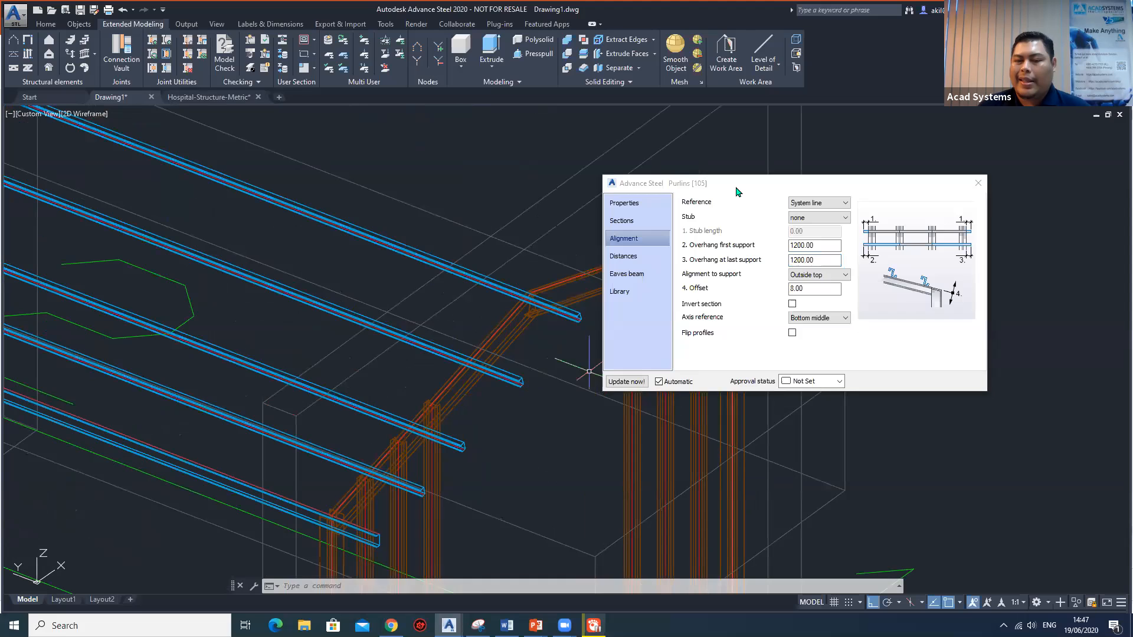
drag(741, 180, 831, 164)
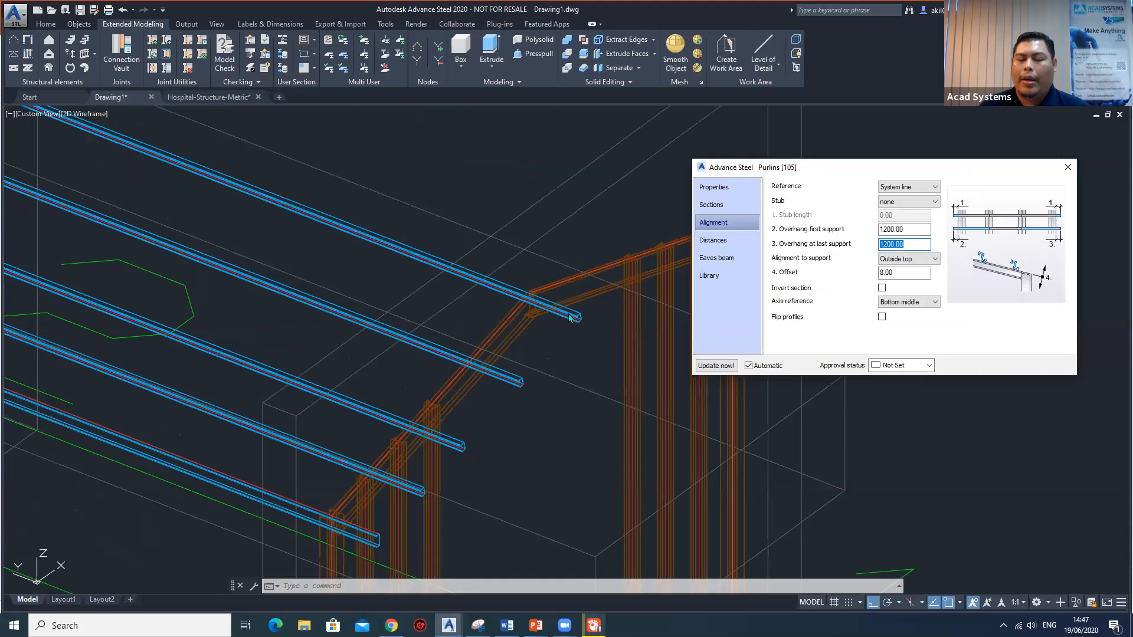
scroll(550, 320, down, 5)
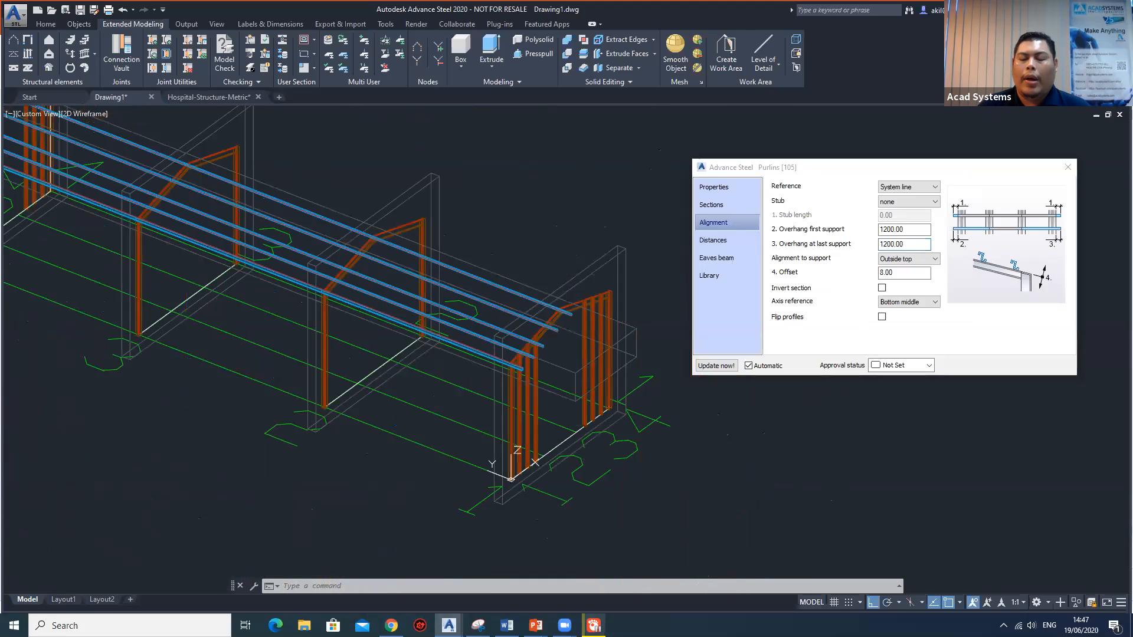
scroll(544, 301, down, 3)
middle_drag(499, 298, 487, 326)
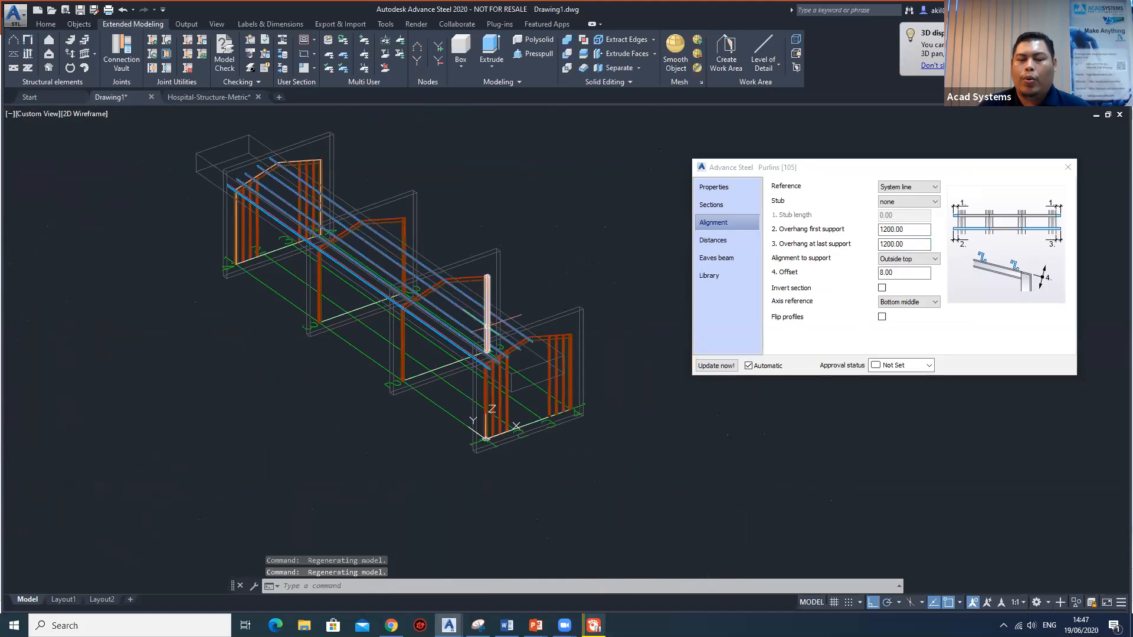
scroll(489, 322, up, 4)
scroll(518, 316, down, 4)
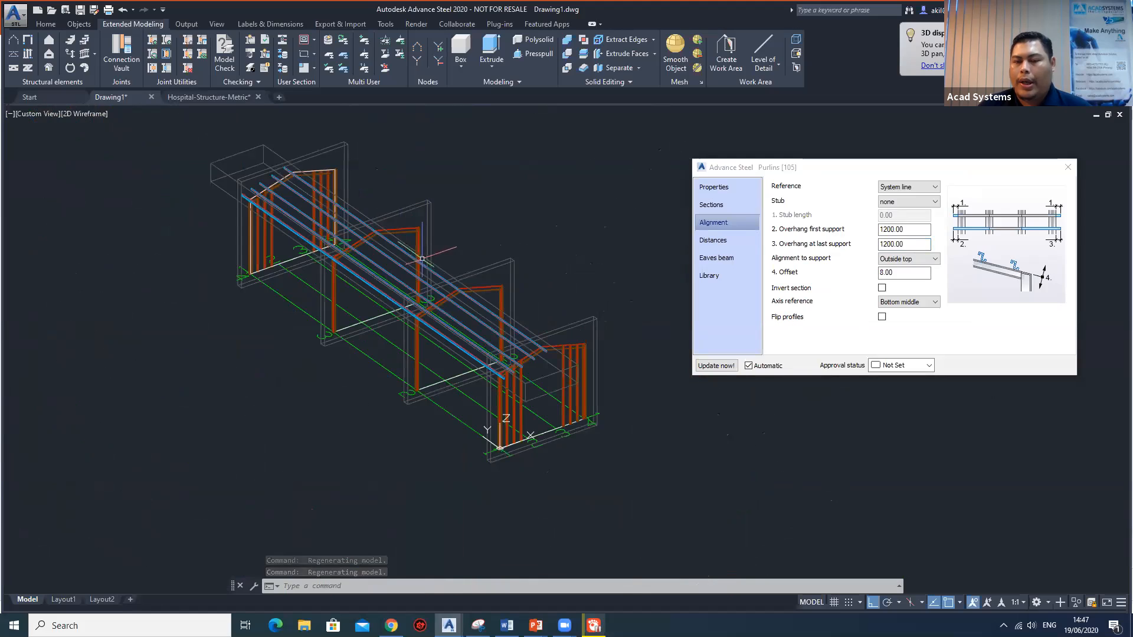
Save the current purlin settings to the library with the comment "purlin 01" and close the purlin properties.
click(726, 276)
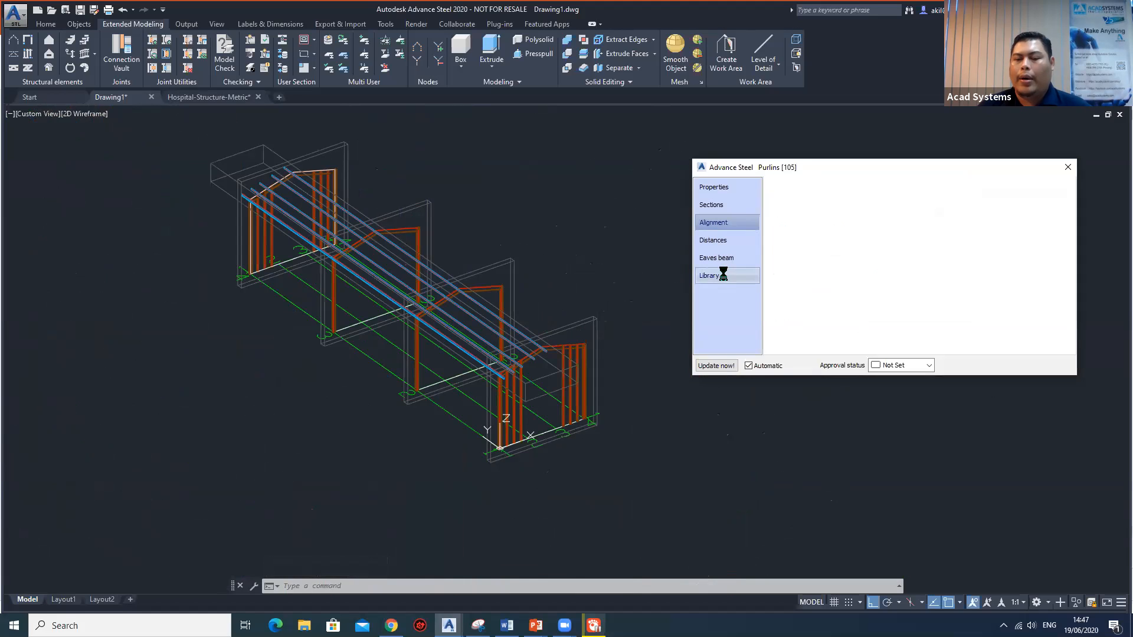
click(979, 191)
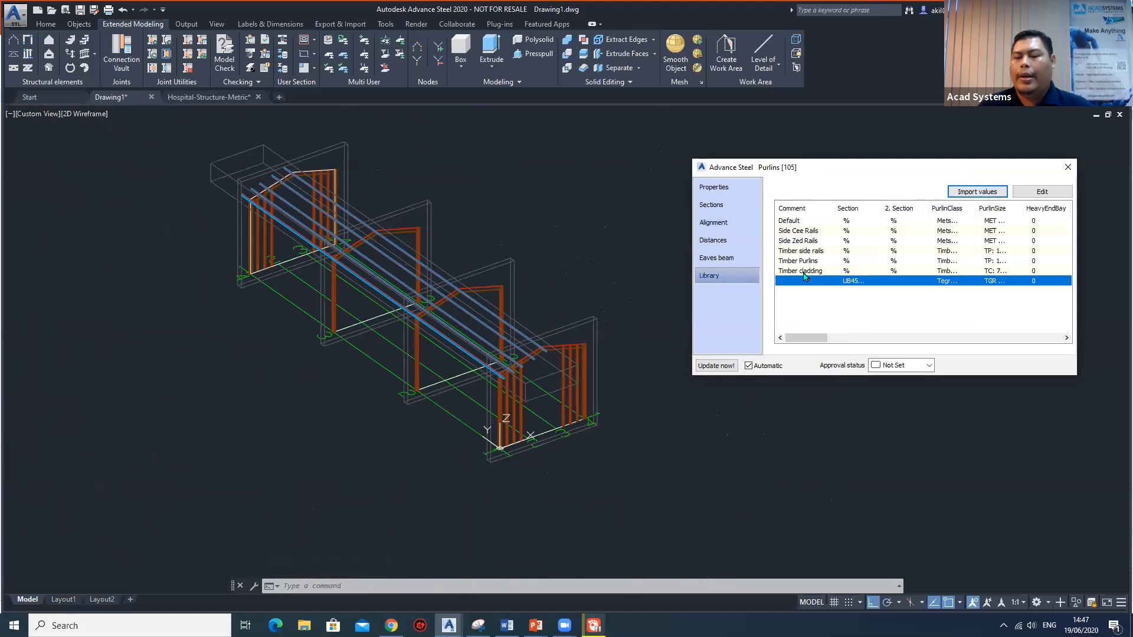
click(1042, 192)
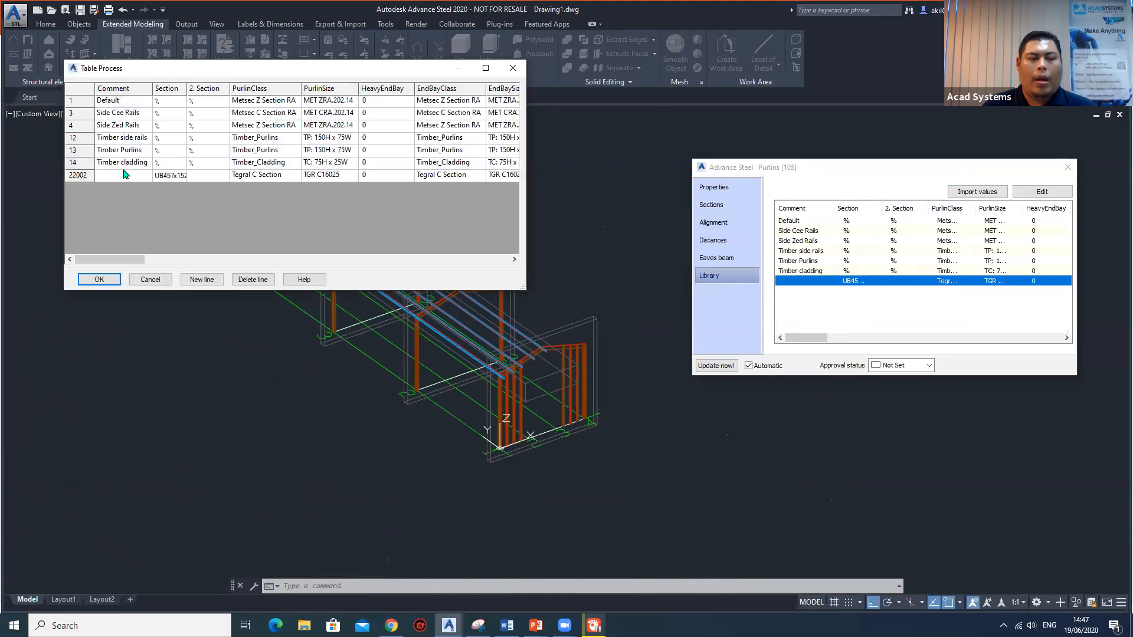
click(124, 175)
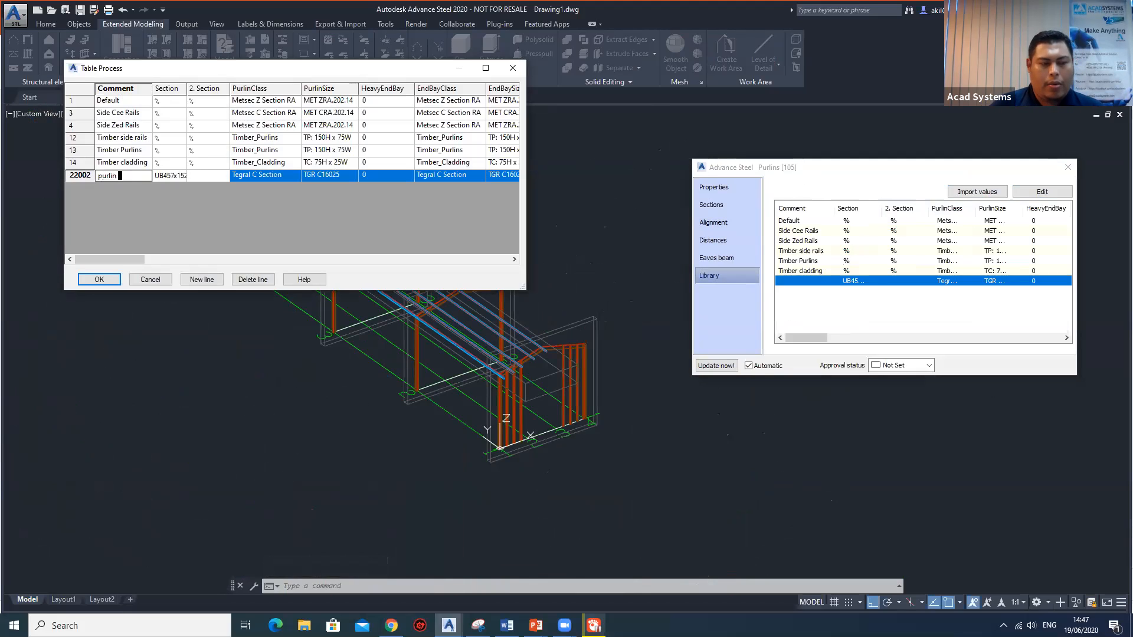
click(98, 280)
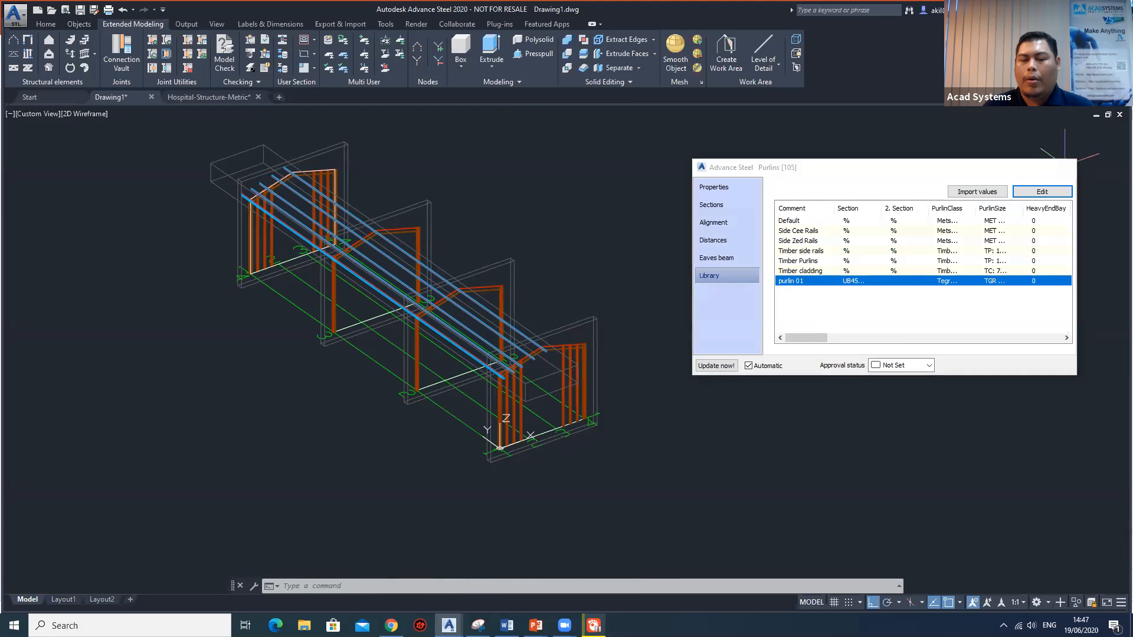
click(1068, 167)
Add purlins on the bare roof slope using its four rafters as supports, with no reference point or additional reference beam.
shift+middle_drag(603, 332, 18, 55)
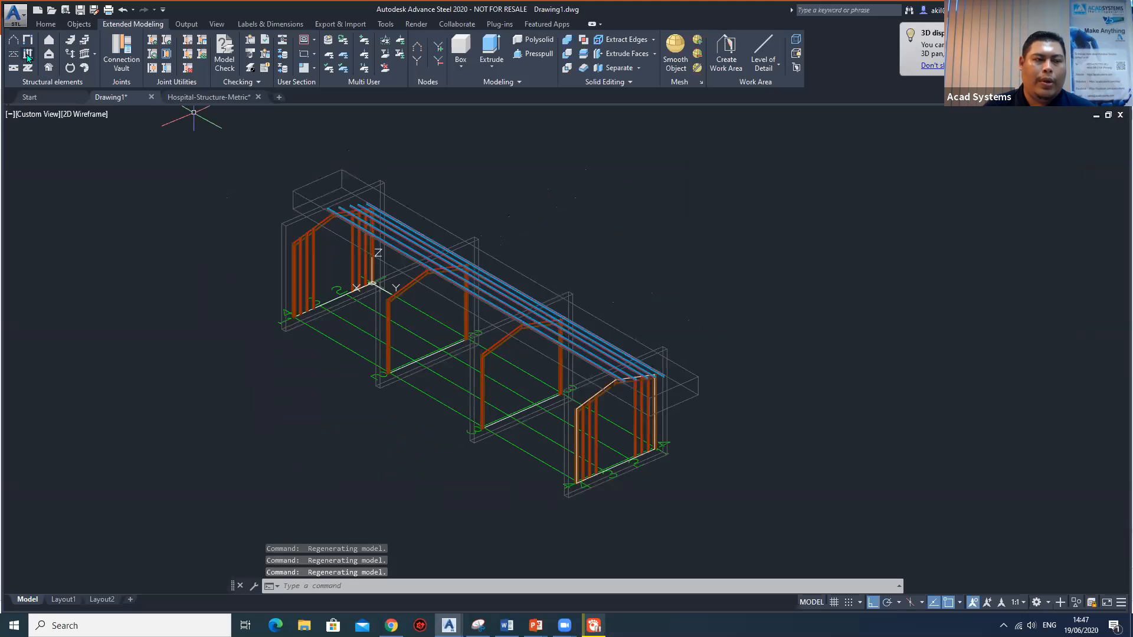
click(28, 56)
scroll(609, 461, up, 5)
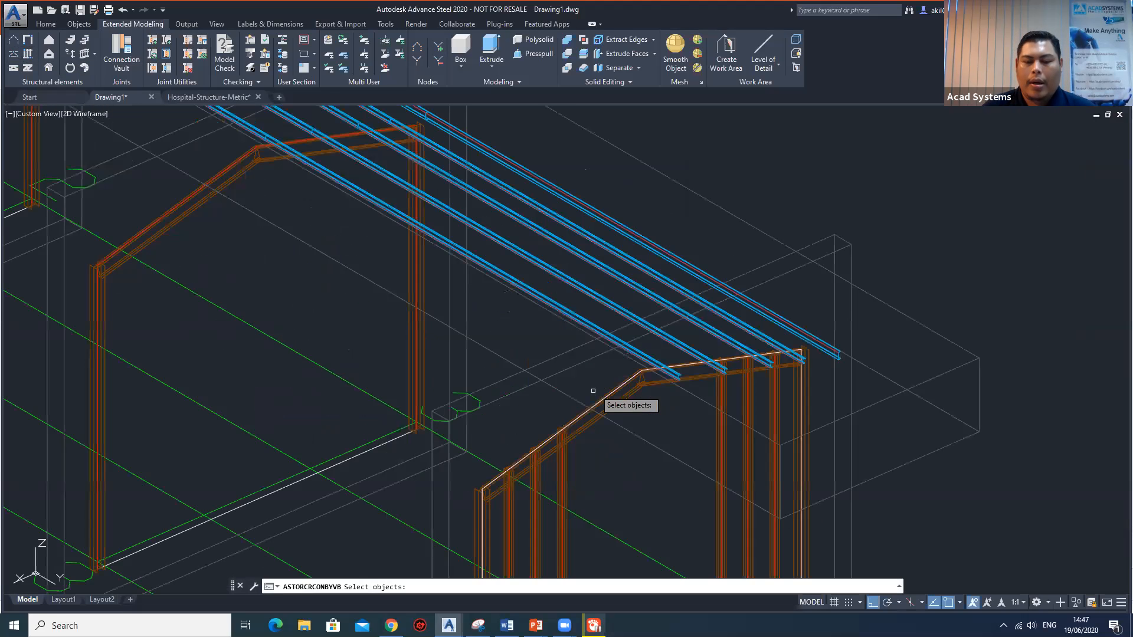
click(593, 390)
scroll(430, 337, down, 5)
scroll(513, 357, up, 2)
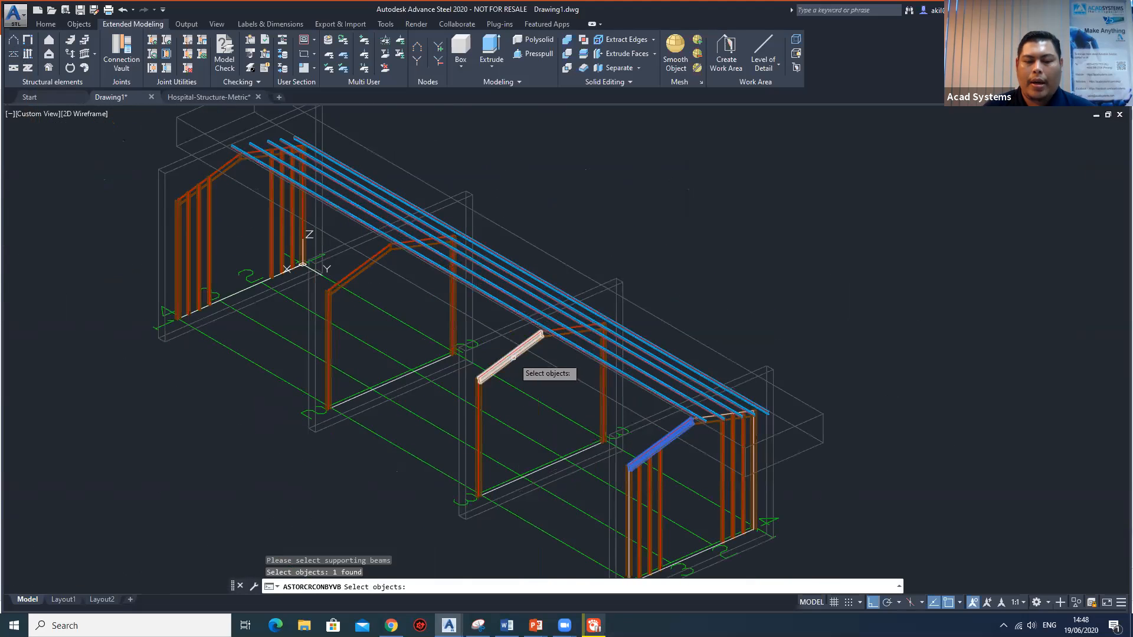
click(512, 358)
click(361, 272)
click(218, 176)
key(Return)
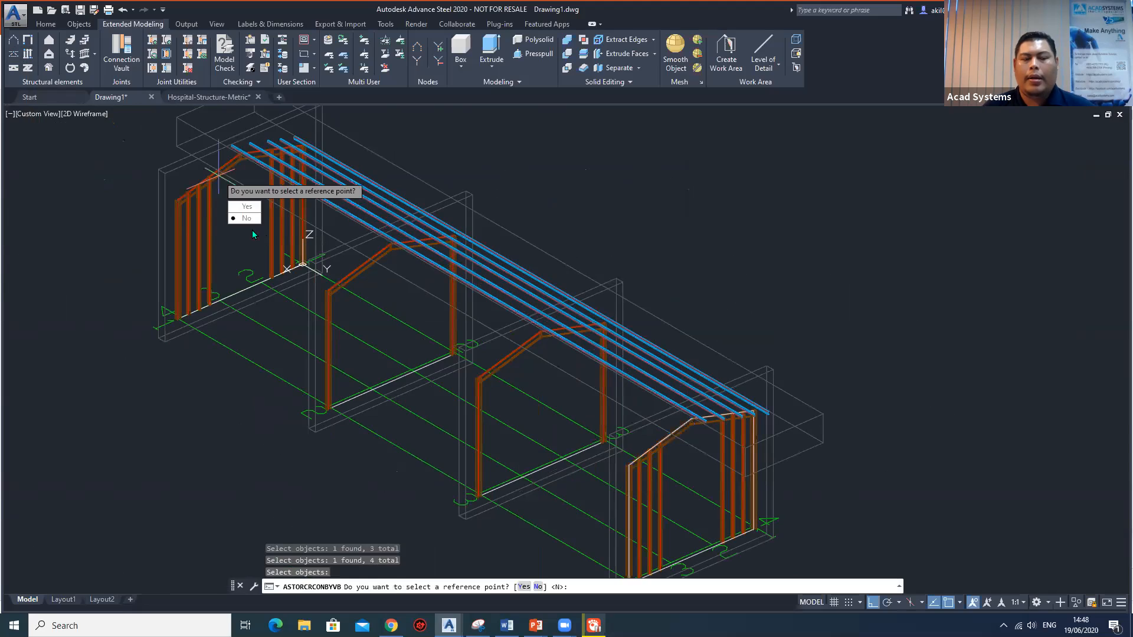
click(241, 219)
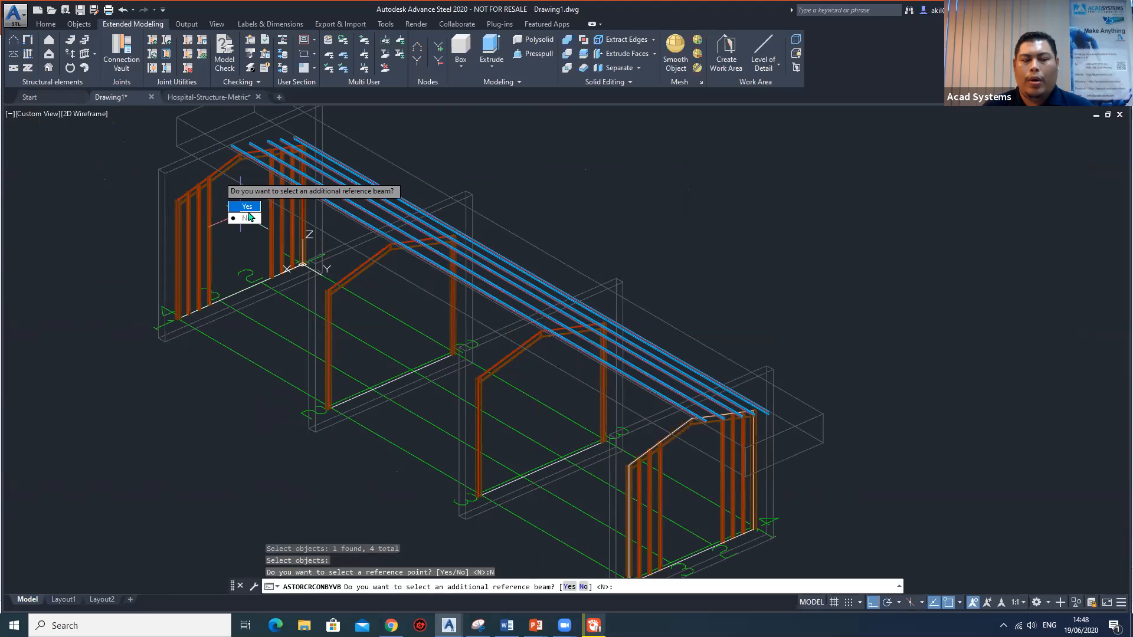
click(247, 218)
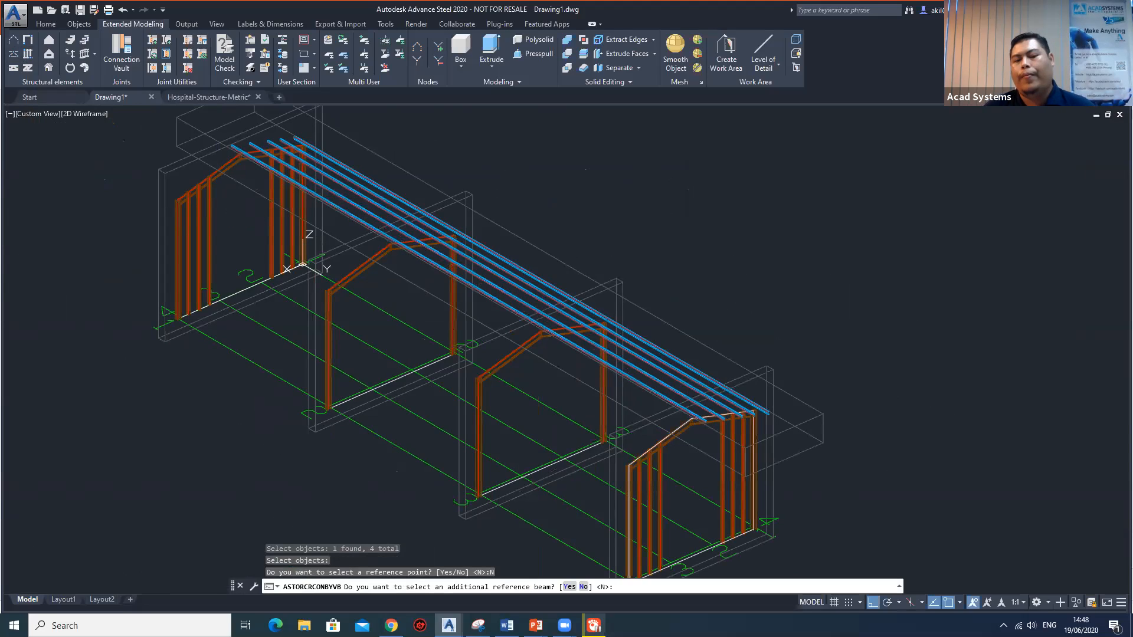
key(Return)
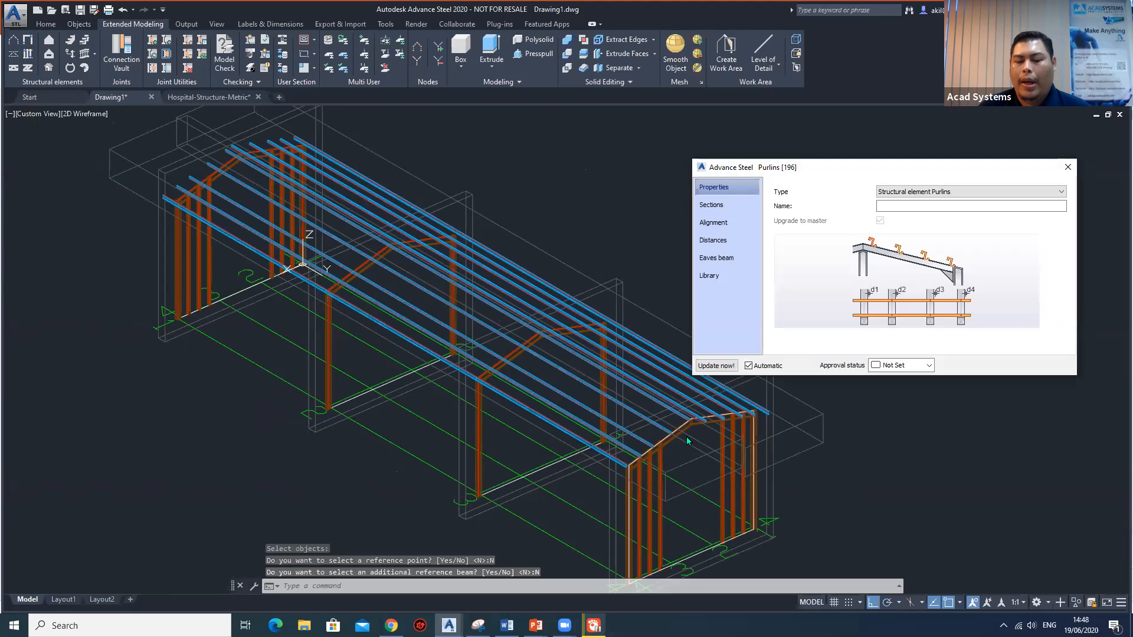
Apply the saved "purlin 01" library settings to the new purlins.
scroll(687, 437, up, 5)
middle_drag(686, 435, 488, 346)
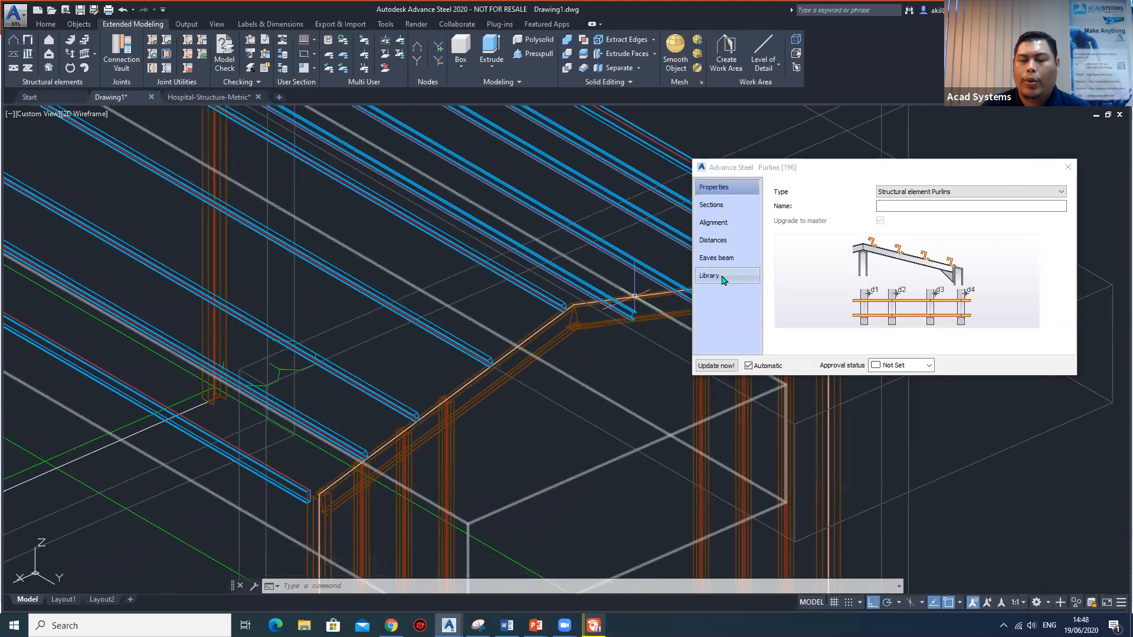
click(716, 275)
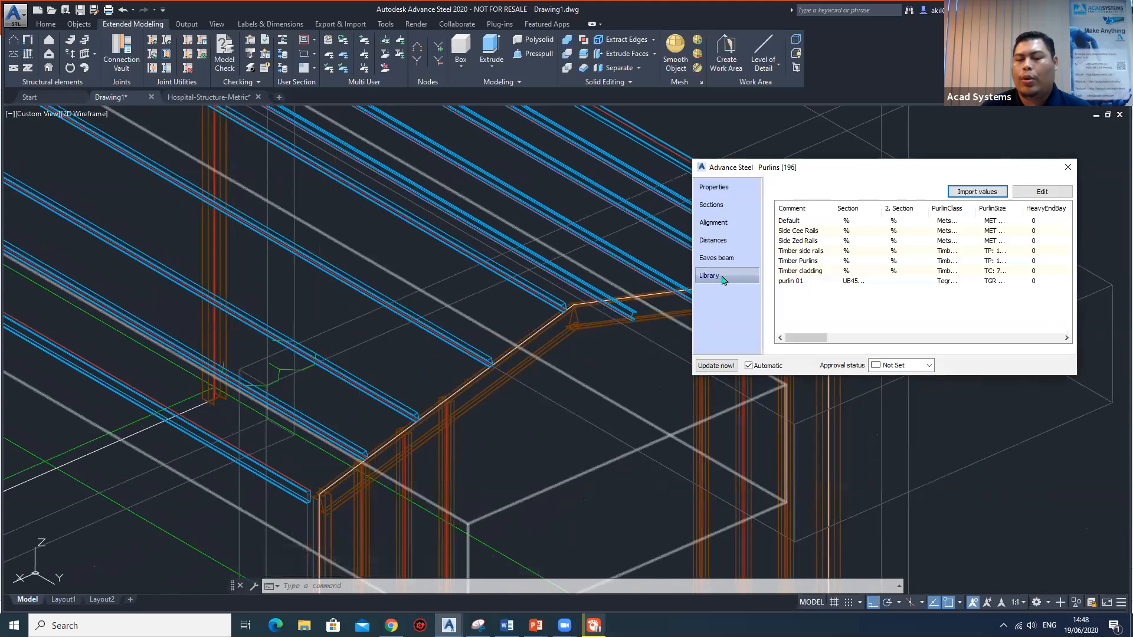
click(806, 282)
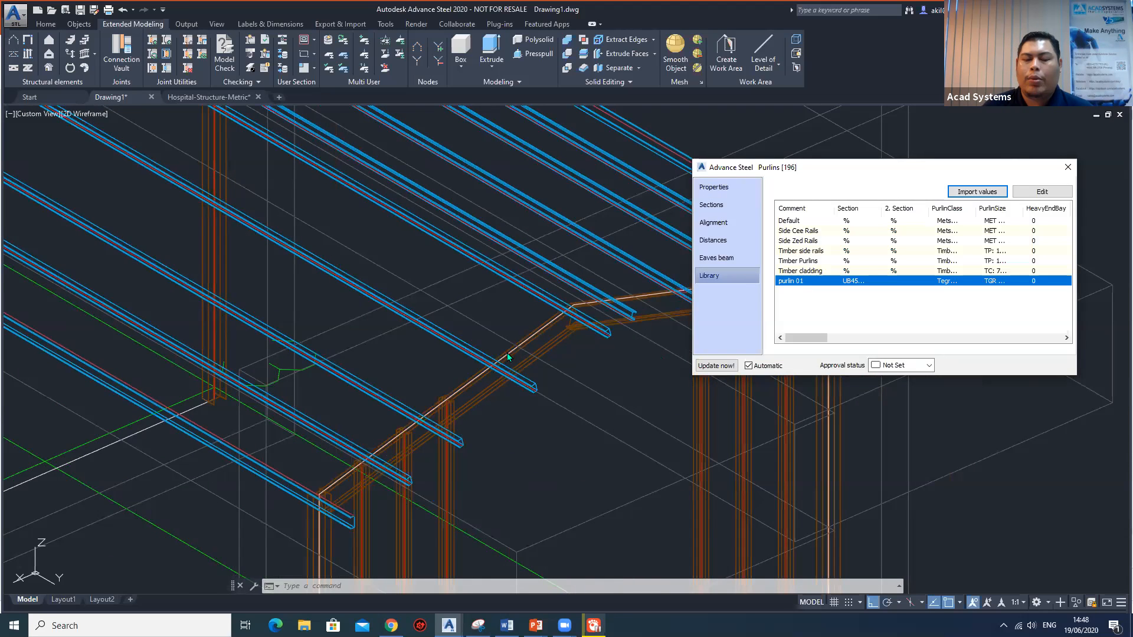
Examine the purlins on both roof slopes, checking their ends at the ridge and gable frame, and close the purlin properties.
scroll(507, 352, down, 10)
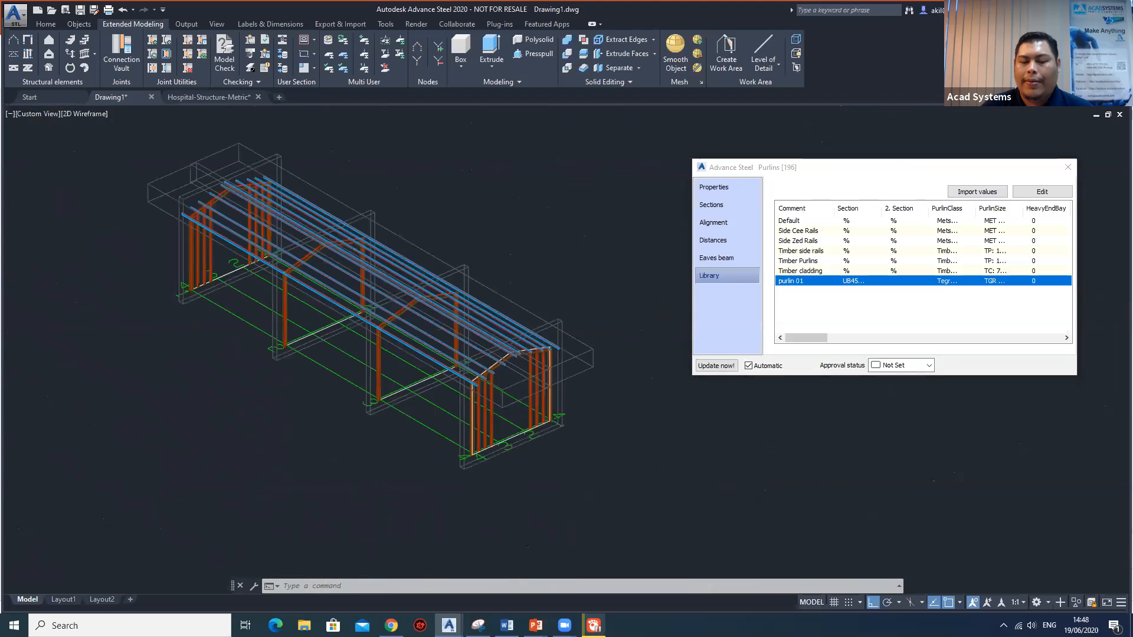
scroll(504, 367, up, 3)
shift+middle_drag(525, 367, 377, 307)
shift+middle_drag(463, 335, 495, 356)
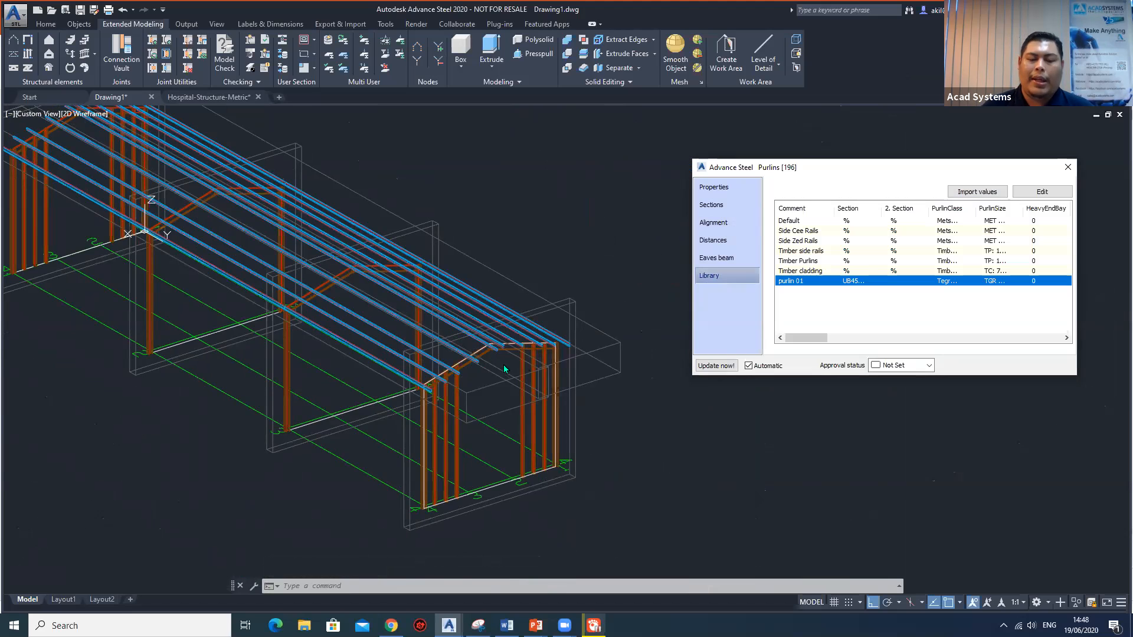
scroll(504, 369, up, 2)
scroll(524, 348, up, 3)
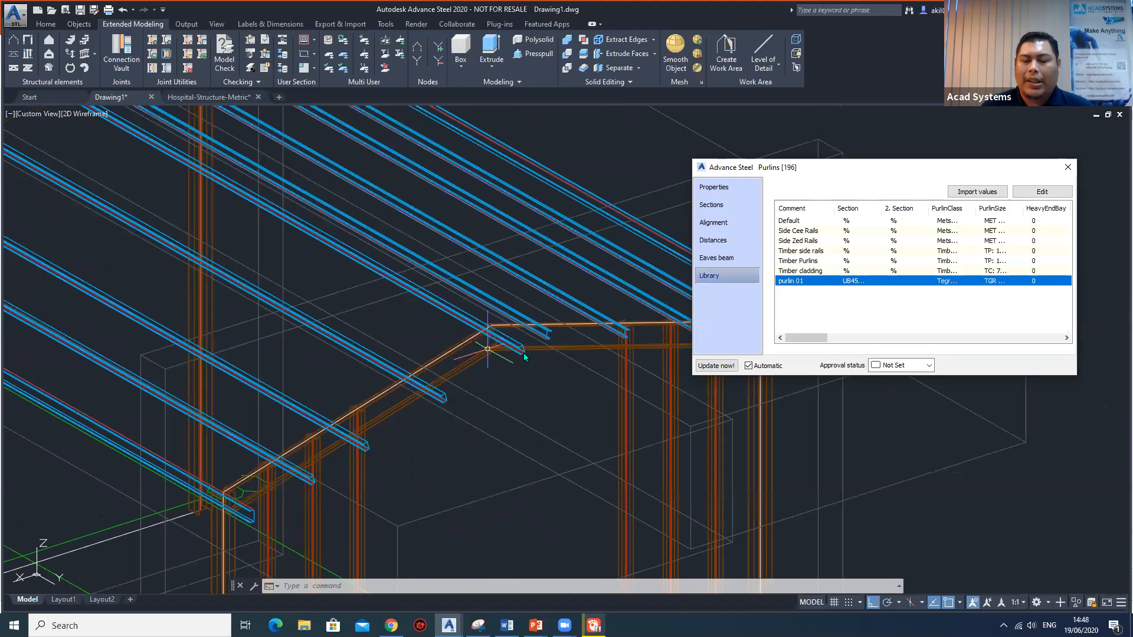
scroll(523, 352, up, 3)
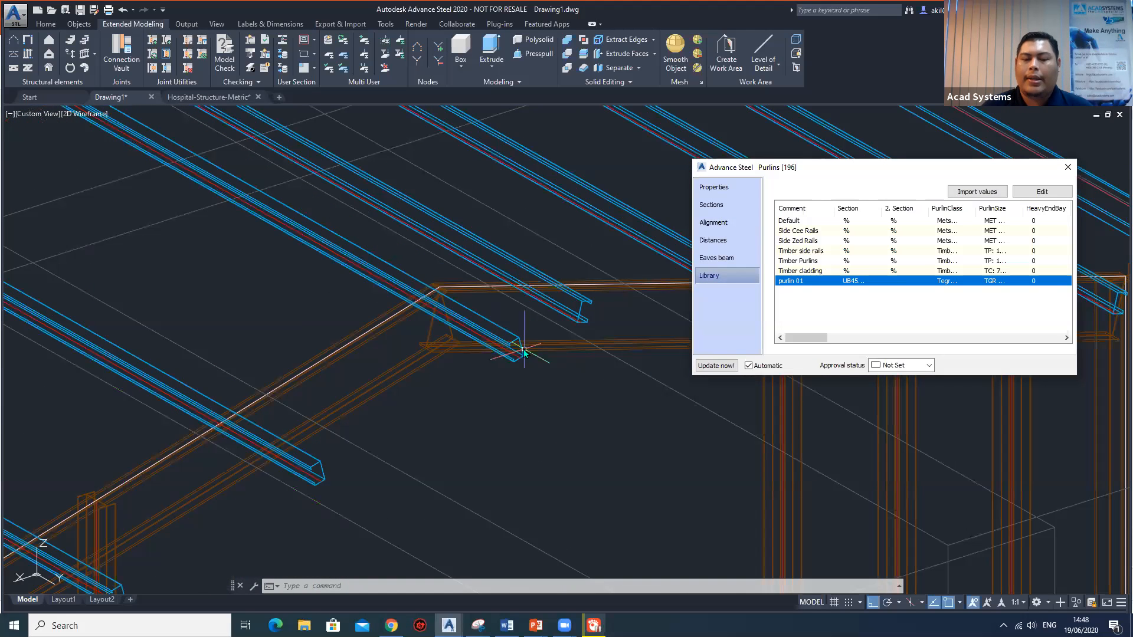
scroll(524, 352, down, 2)
scroll(524, 348, down, 5)
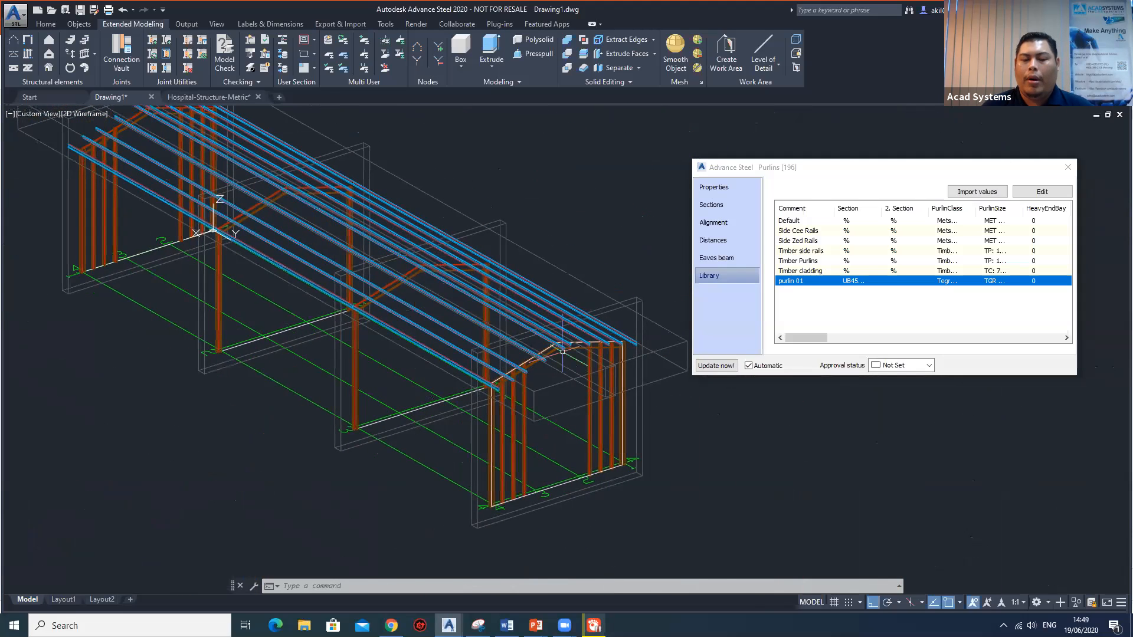
scroll(562, 351, up, 2)
scroll(562, 351, up, 2)
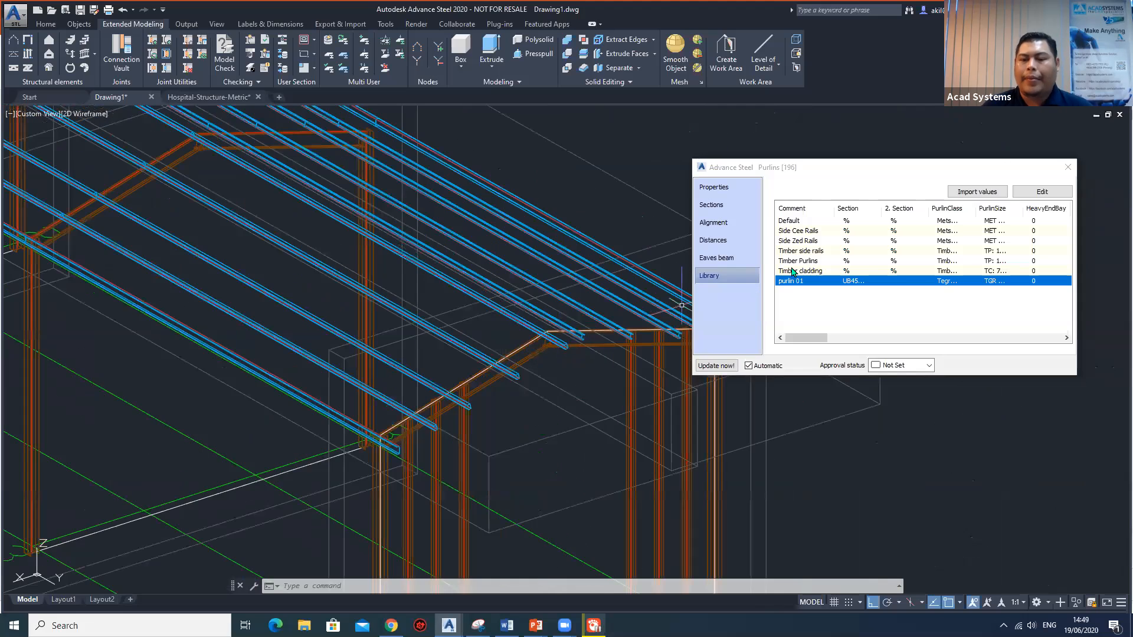
click(1068, 168)
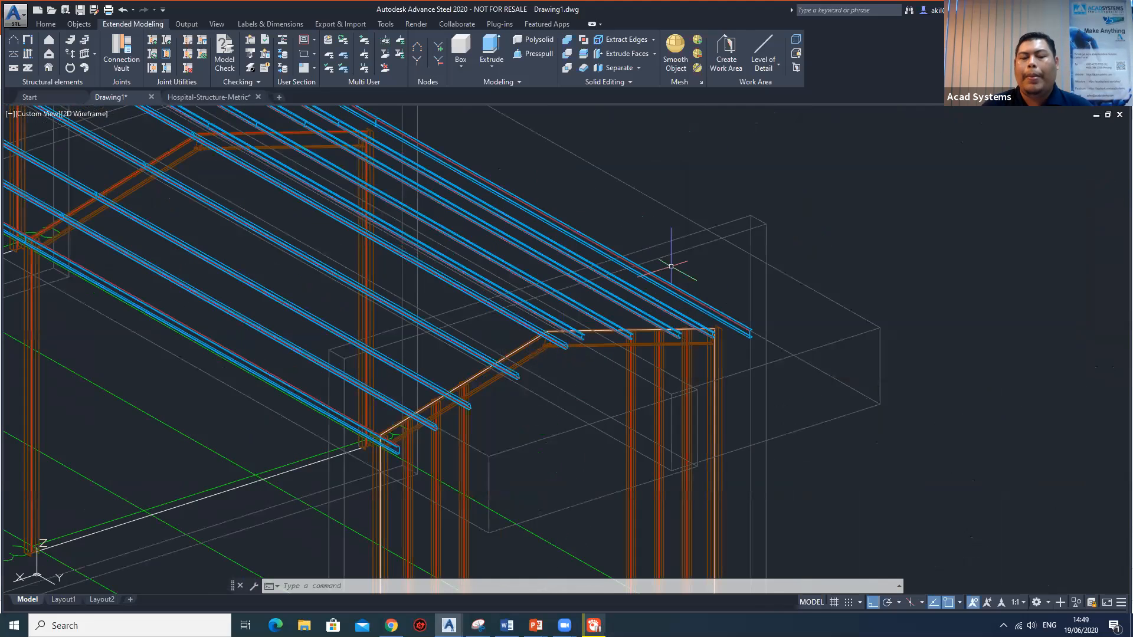
Open the Connection Vault and place its palette beside the gable frame's corner column base.
scroll(670, 258, down, 5)
shift+middle_drag(617, 255, 633, 362)
scroll(667, 351, up, 2)
scroll(663, 326, up, 6)
scroll(657, 299, down, 4)
scroll(632, 366, up, 6)
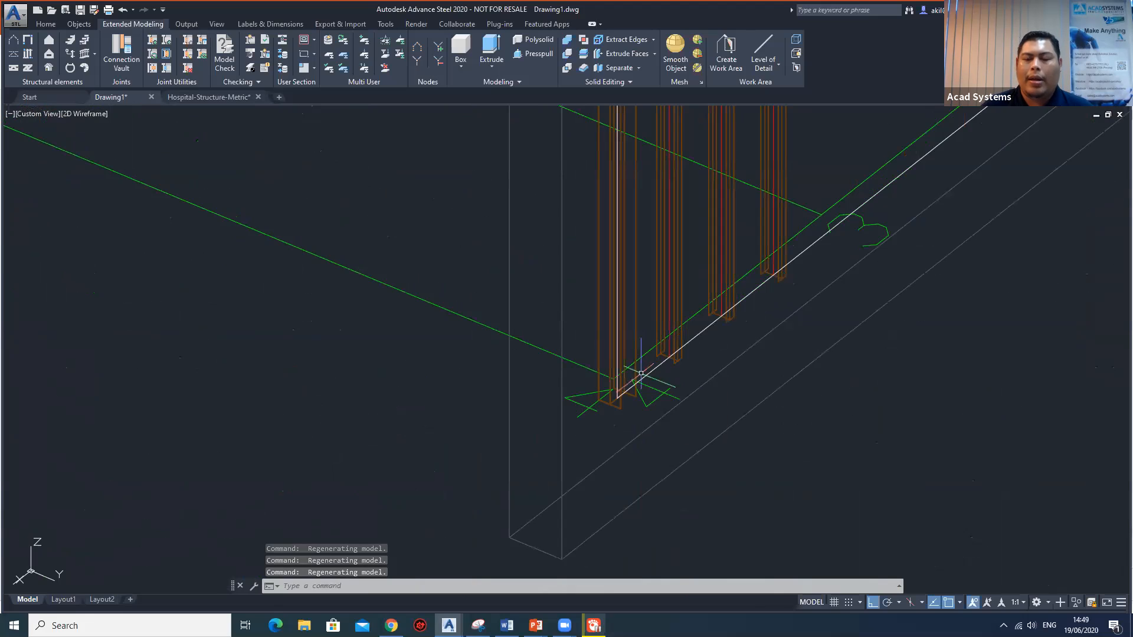
click(78, 24)
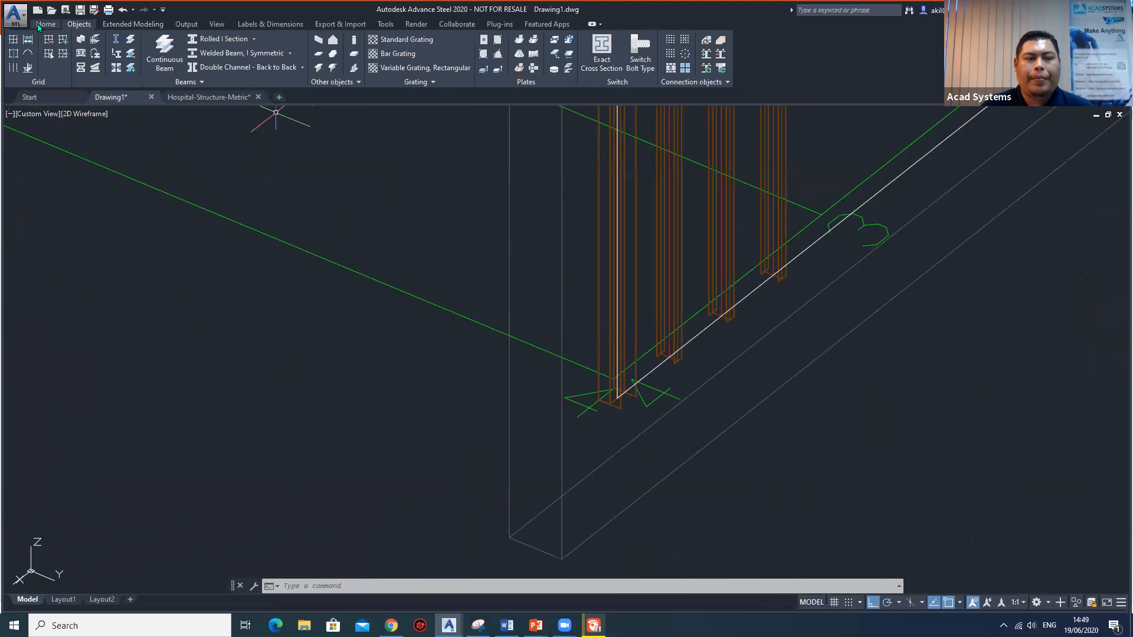
click(45, 24)
click(361, 60)
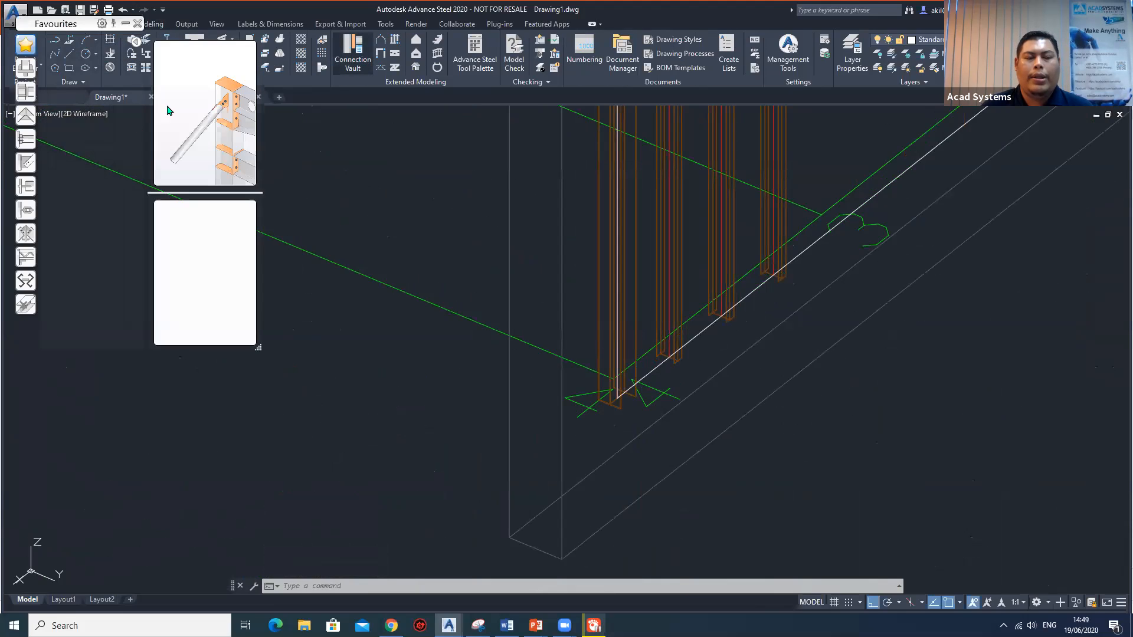
drag(80, 35, 243, 140)
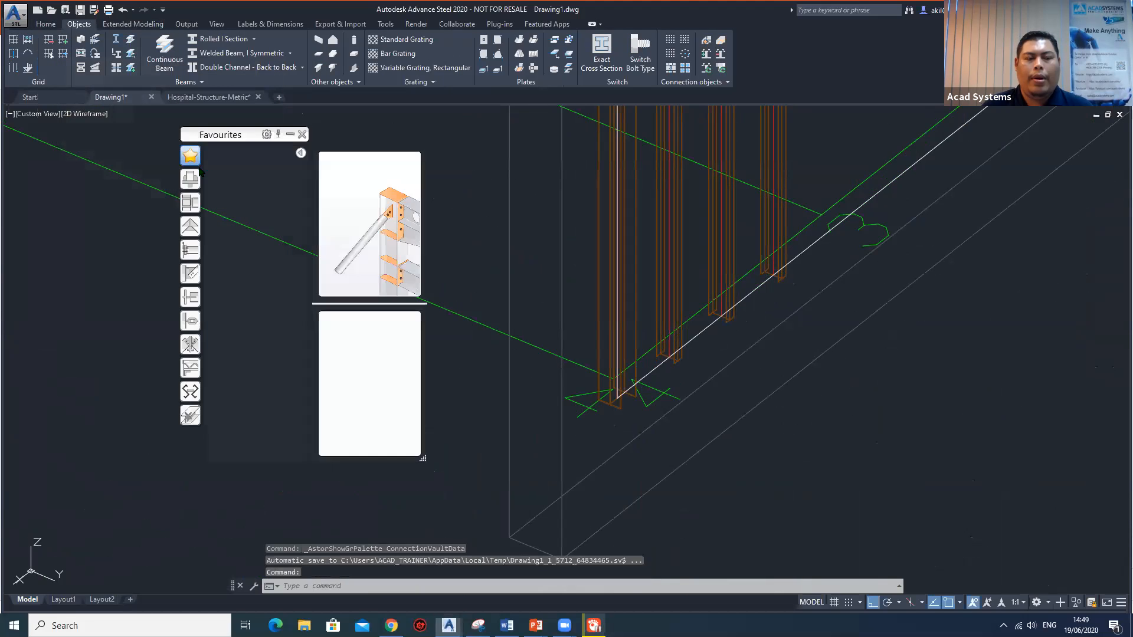
Review the Connection Vault categories from plates at beam through column-beam, platform beam and rod bracing joints to cold-rolled purlins.
click(190, 179)
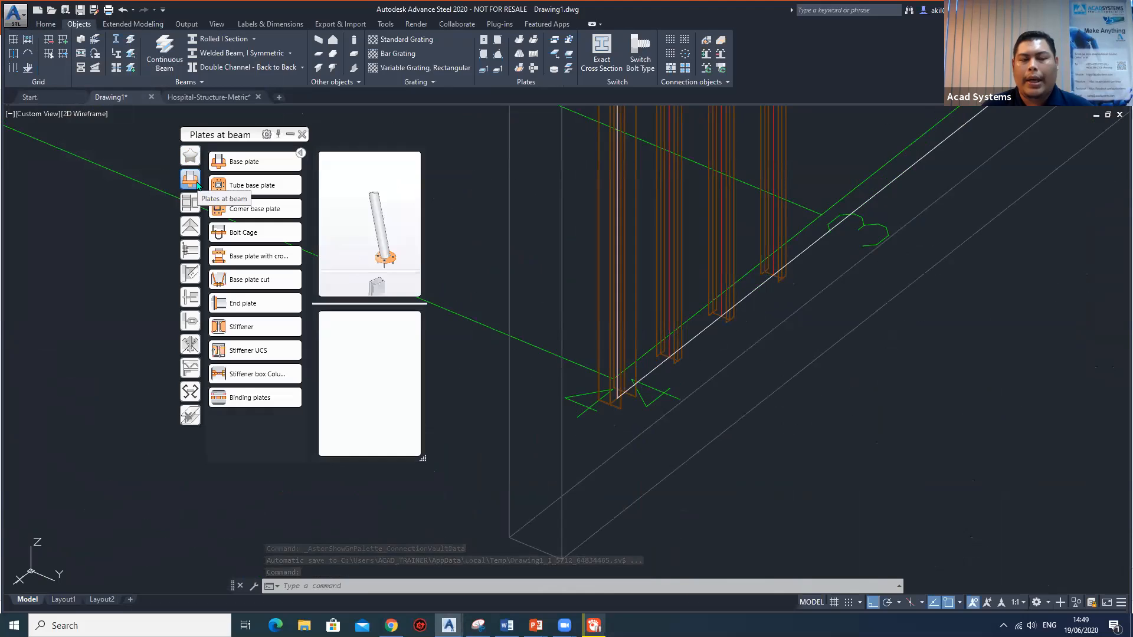
click(190, 204)
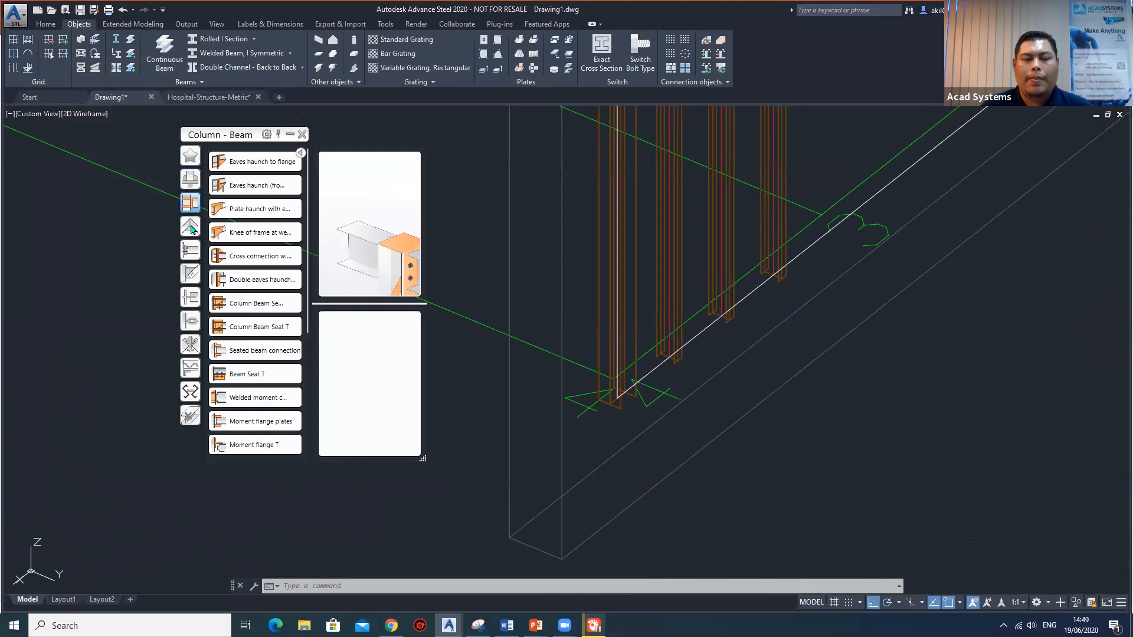
click(191, 229)
click(190, 250)
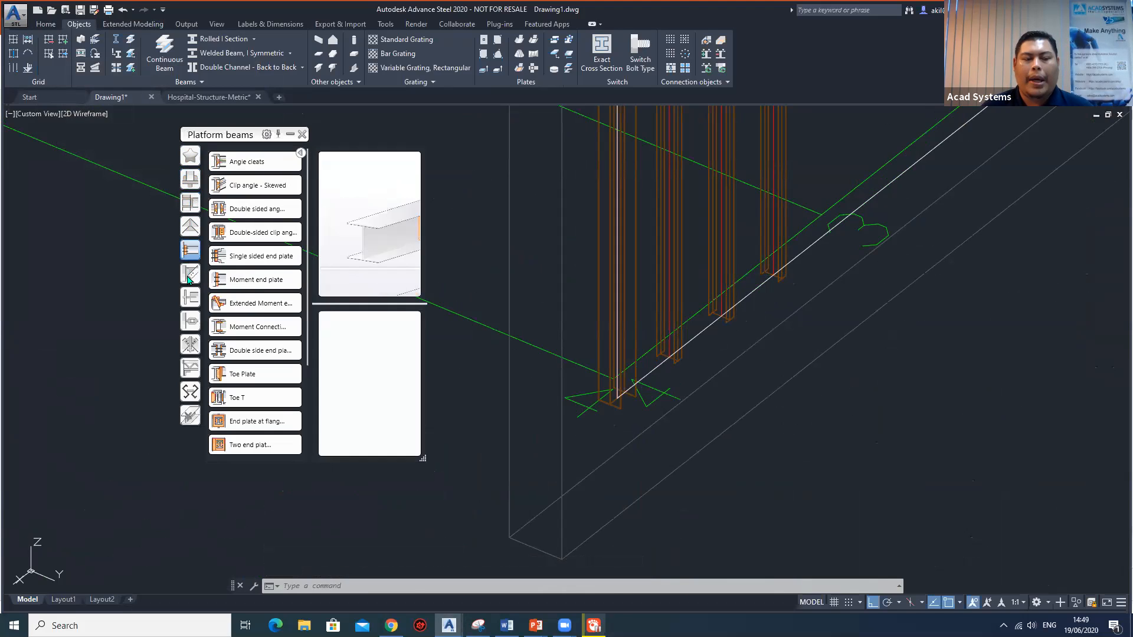
click(190, 275)
click(190, 298)
click(190, 324)
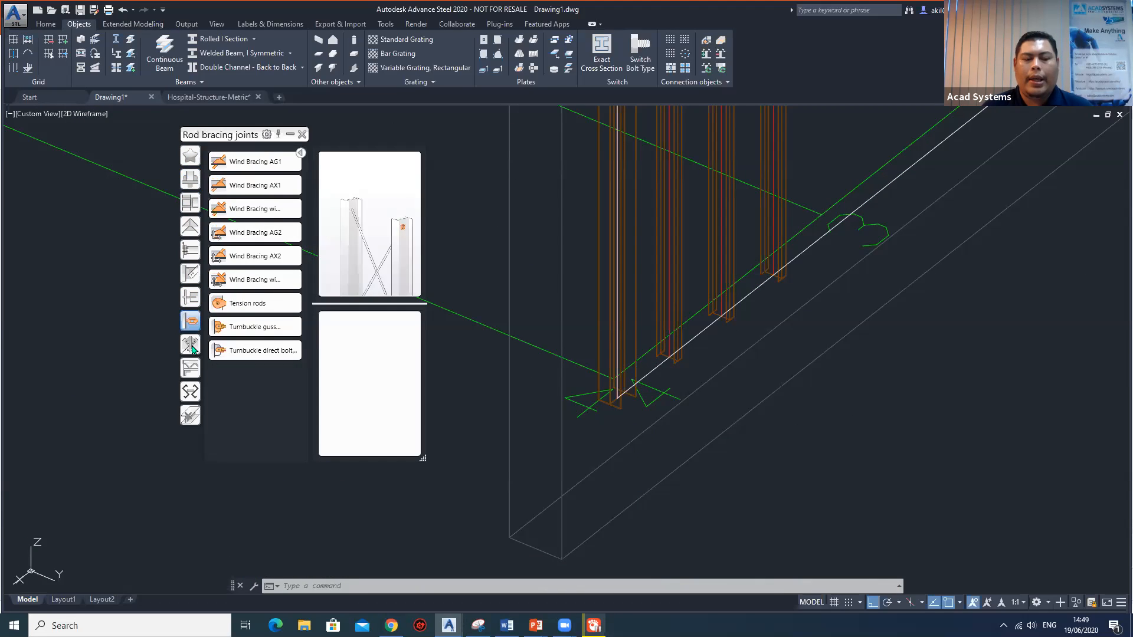
click(190, 344)
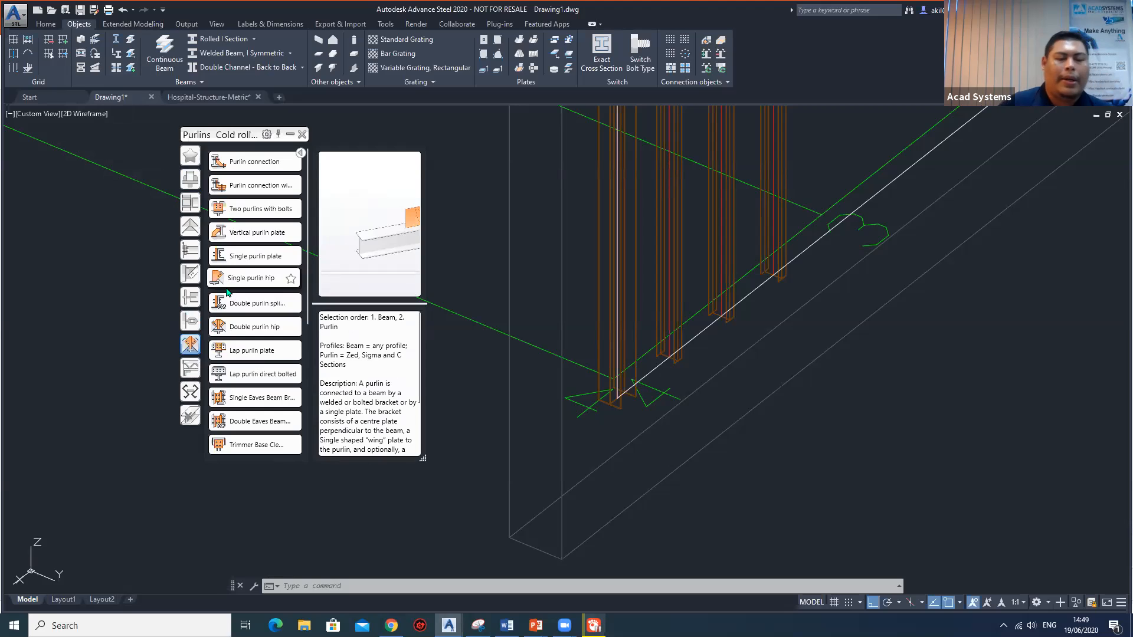
Add a base plate joint to the gable frame's corner column without a concrete object, enlarging the vault's joint preview.
click(189, 180)
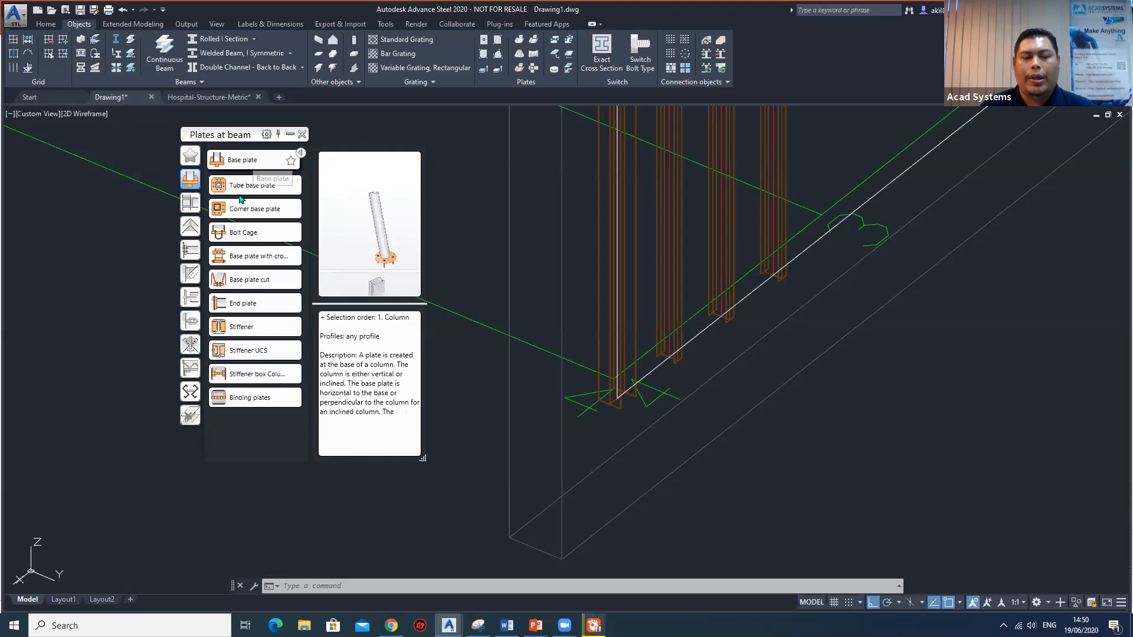
click(247, 165)
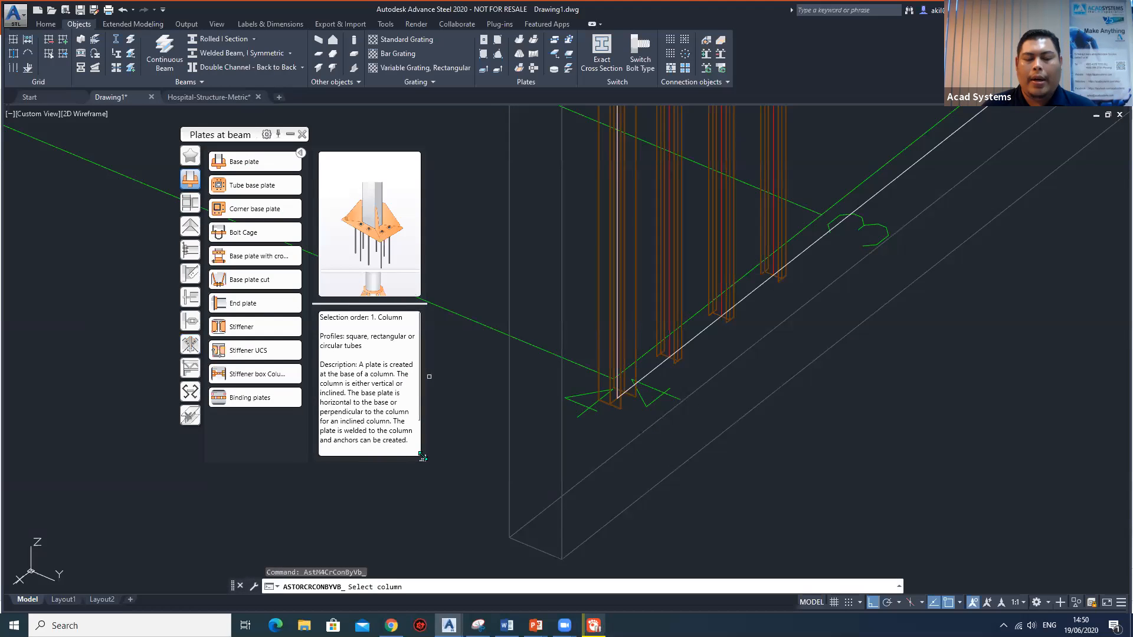
drag(424, 460, 554, 477)
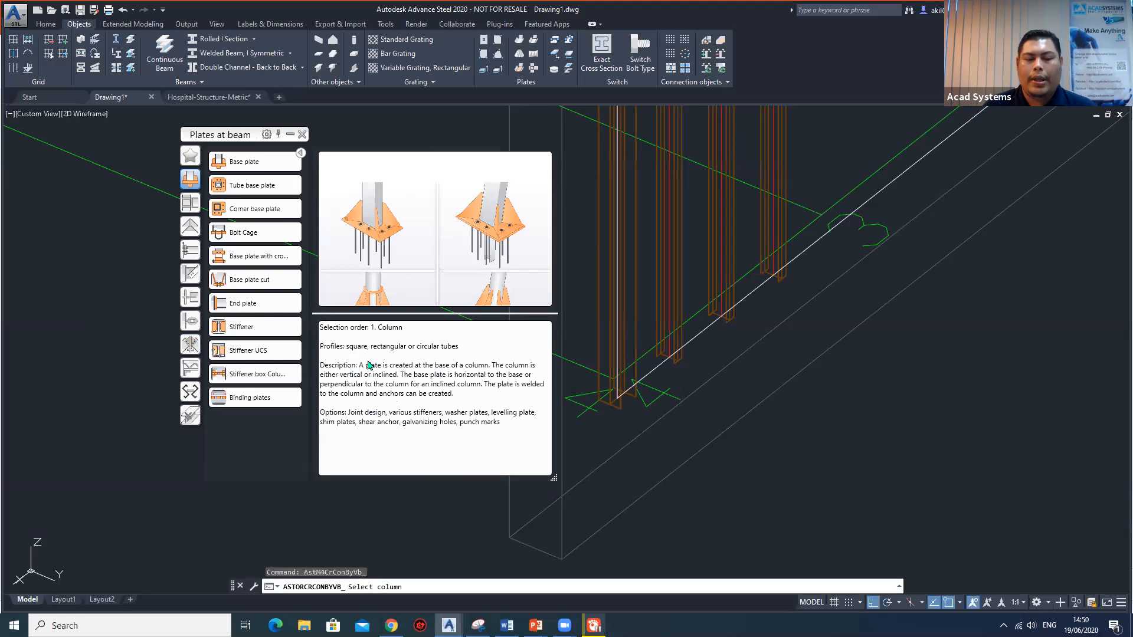
click(609, 294)
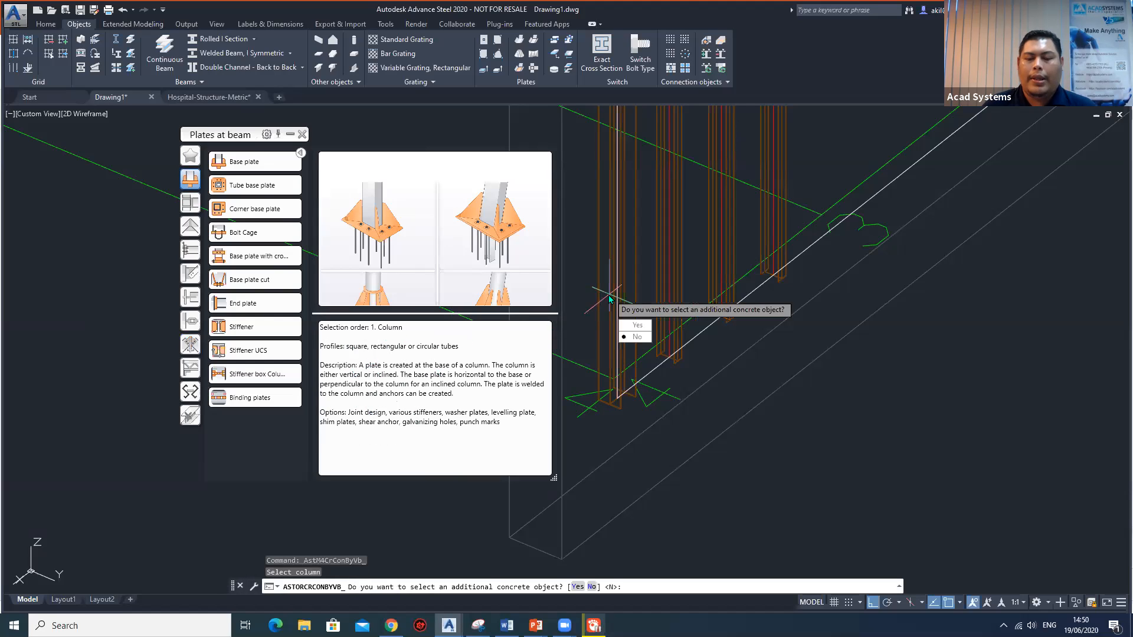
click(636, 338)
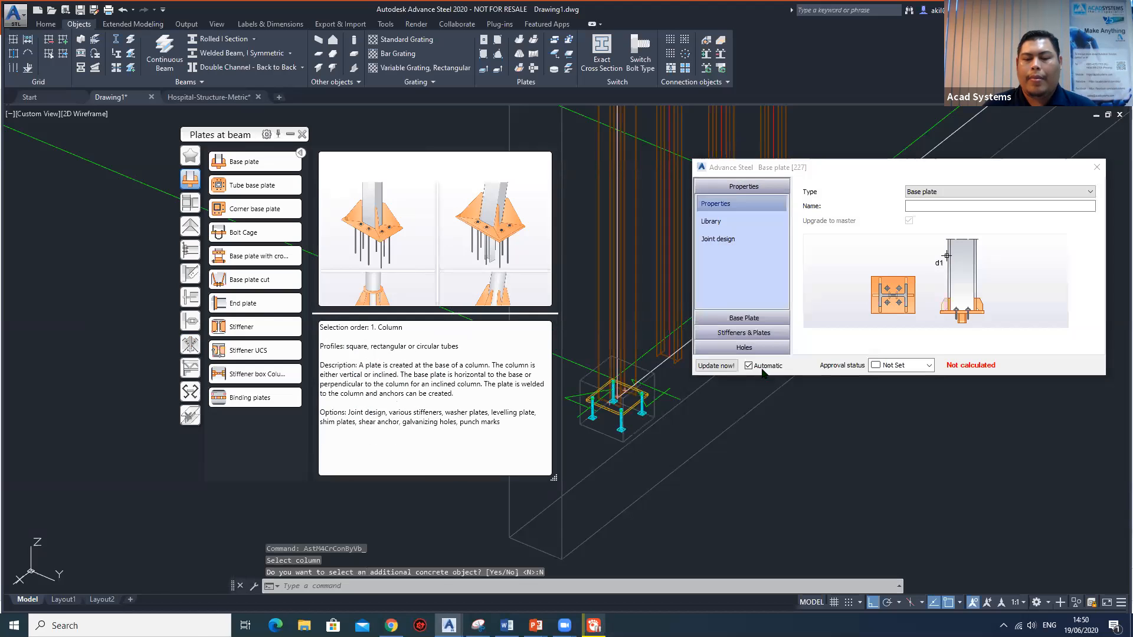
Inspect the base plate and its anchors up close, with the vault palette and properties dialog moved clear of the joint.
scroll(618, 402, up, 2)
scroll(618, 402, up, 3)
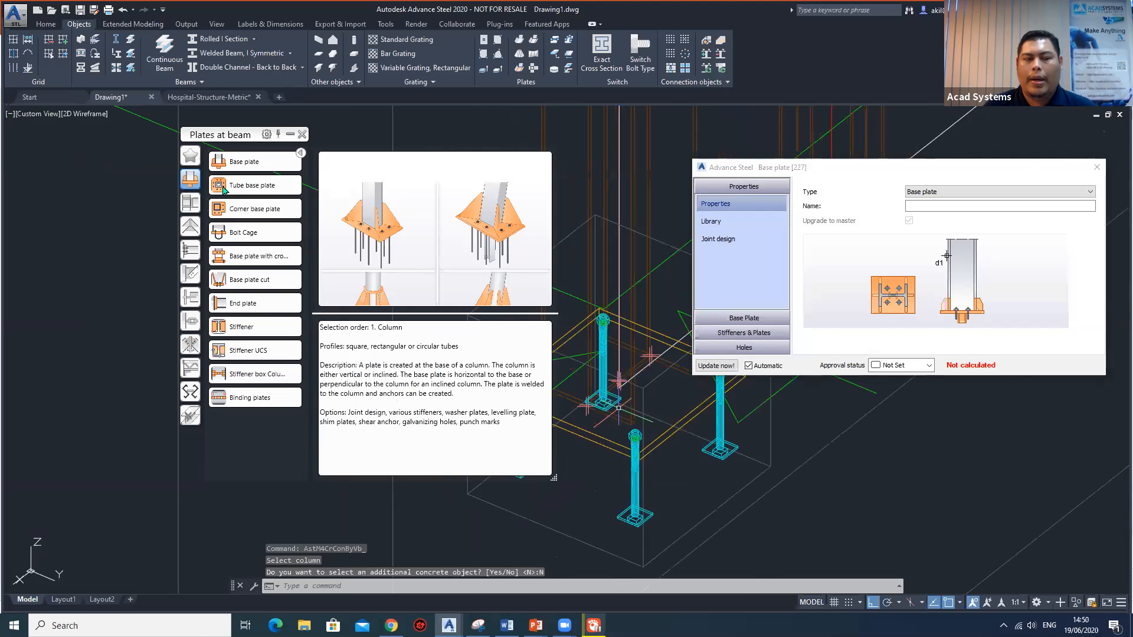
drag(224, 135, 90, 138)
drag(864, 163, 909, 102)
scroll(646, 404, up, 4)
scroll(646, 404, down, 4)
scroll(627, 414, up, 3)
shift+middle_drag(627, 414, 691, 404)
scroll(691, 404, down, 3)
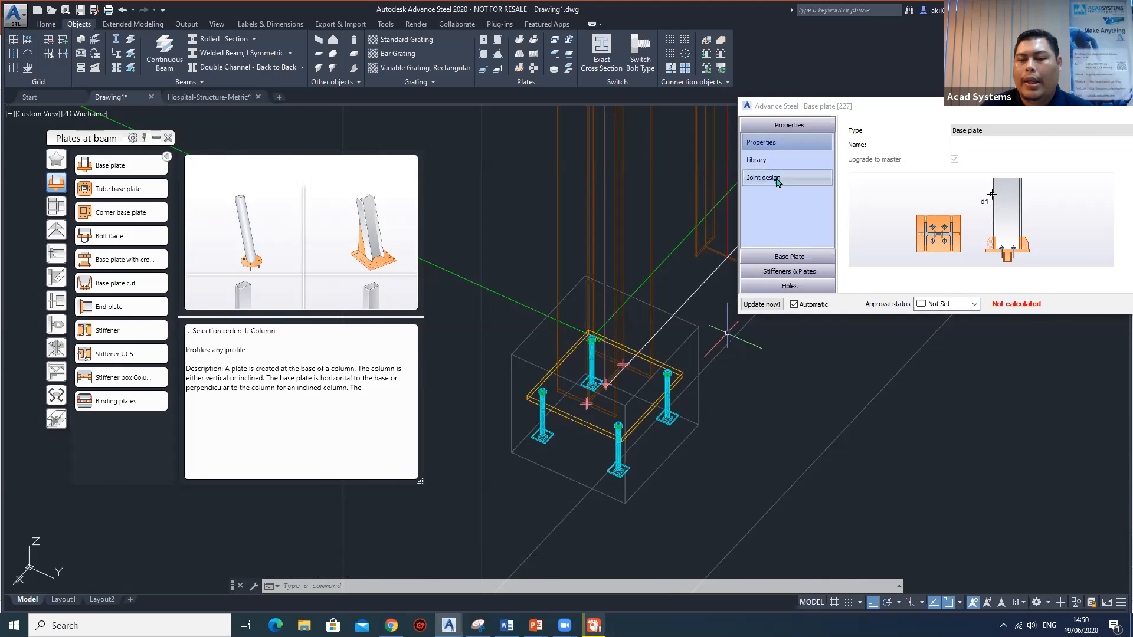
Set the base plate's thickness to 15 in its layout settings.
click(799, 258)
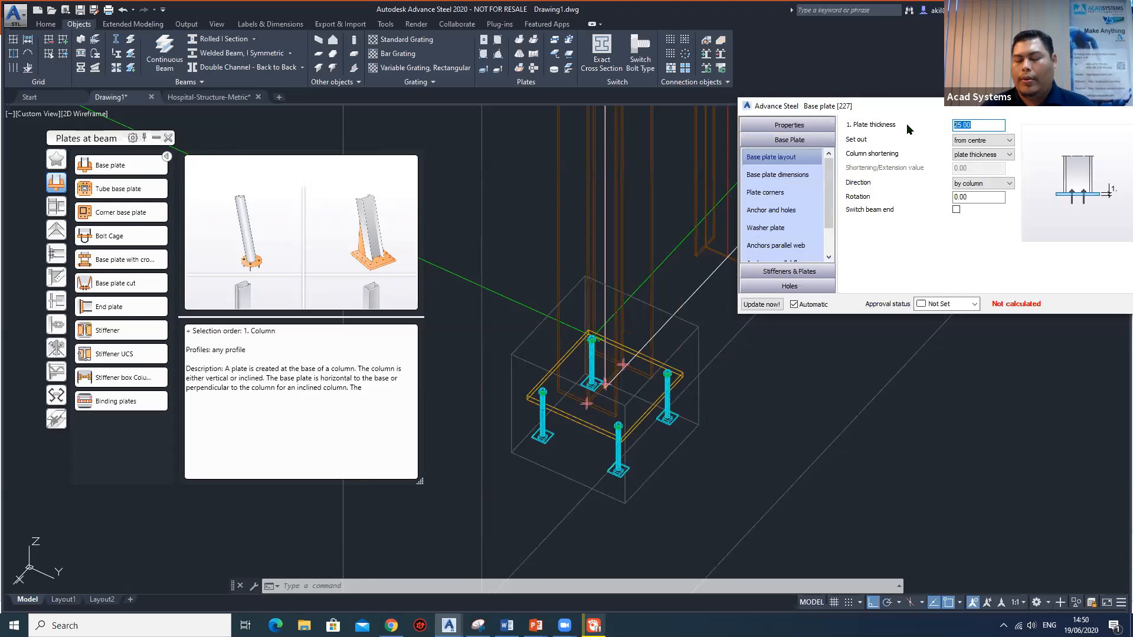
text(15)
key(Return)
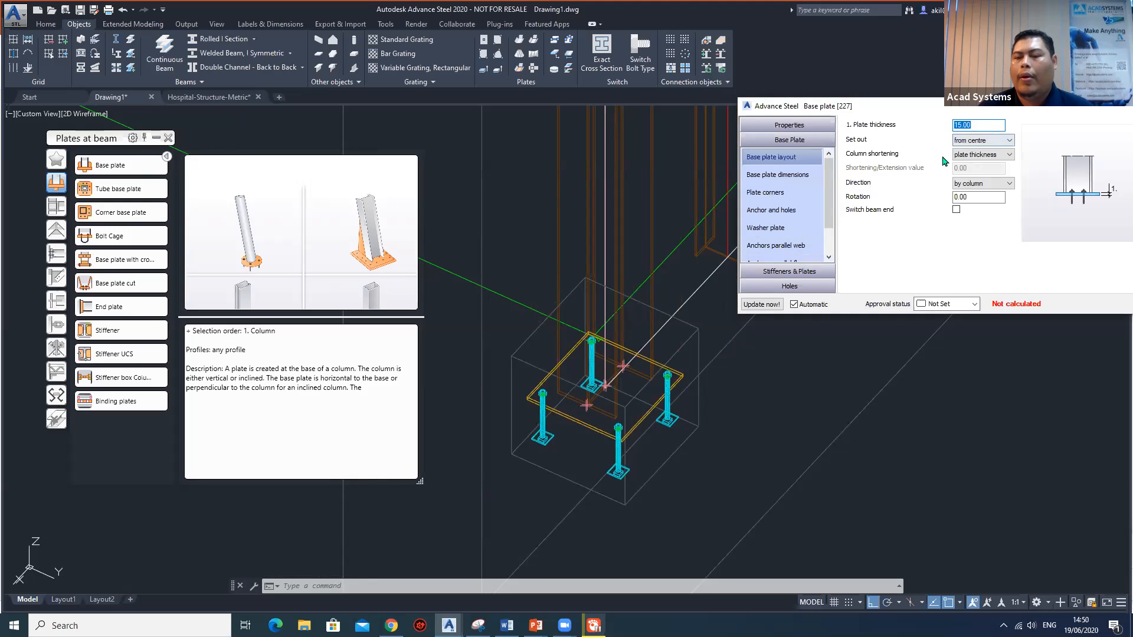
Set the base plate's first projection to 275 with all projections equal.
click(777, 174)
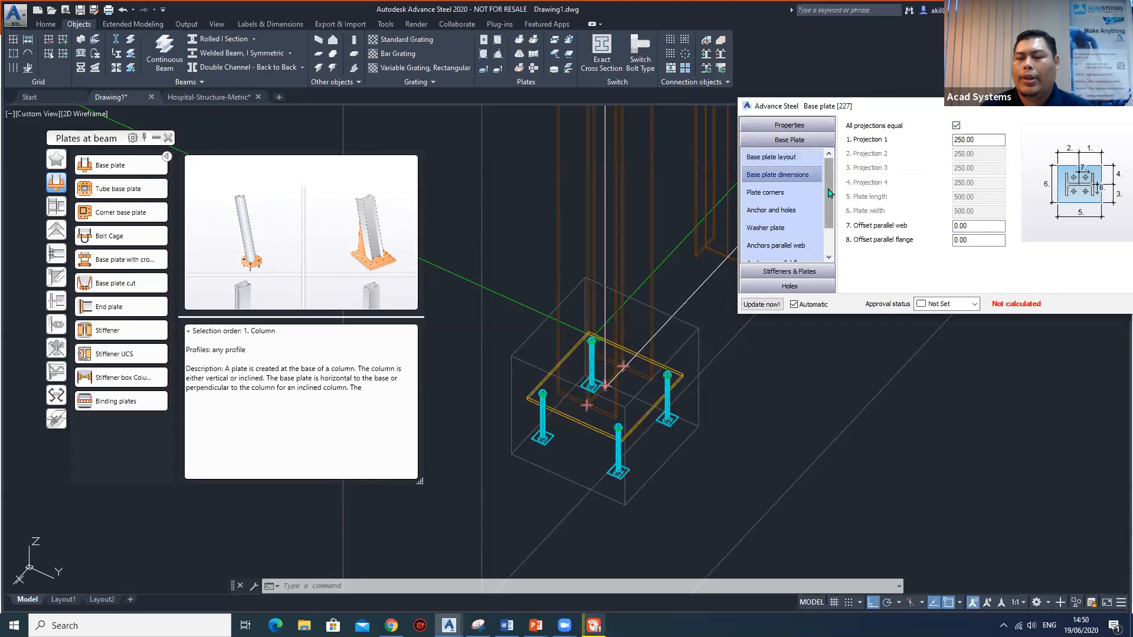
click(967, 140)
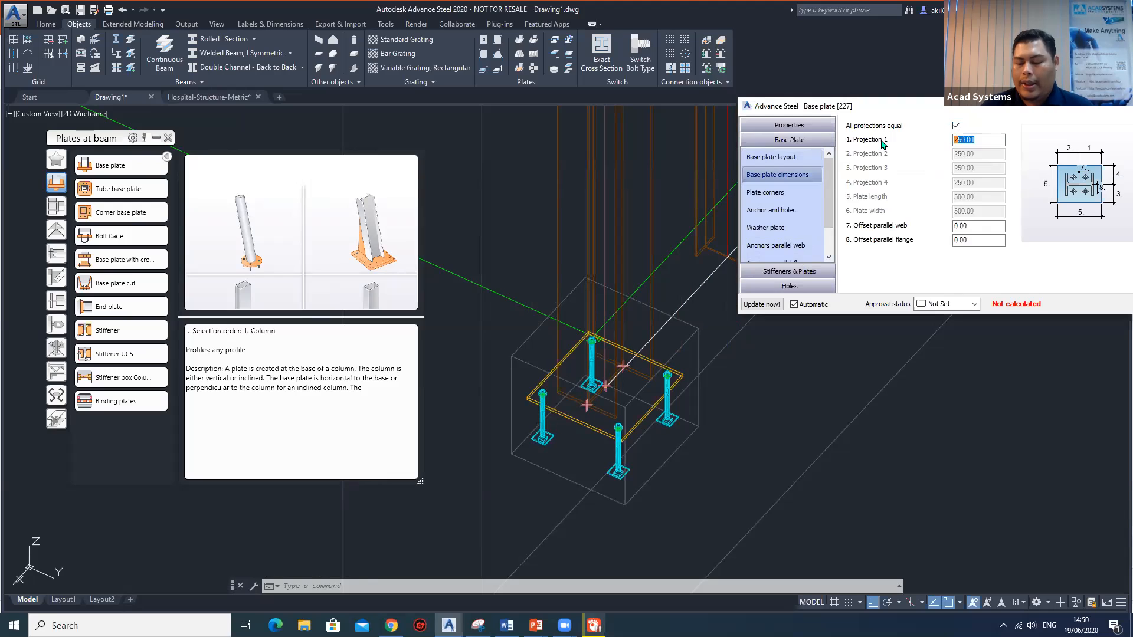
text(275)
key(Return)
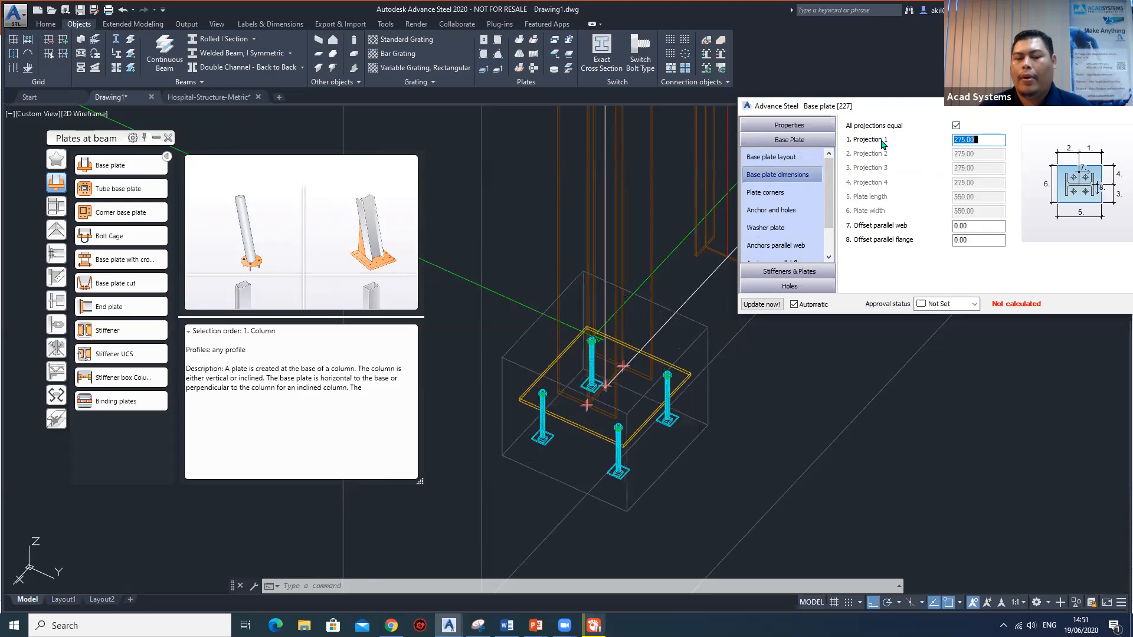
Change the base plate's anchor type to US J-Round Anchors and check the new anchor shape up close.
click(779, 195)
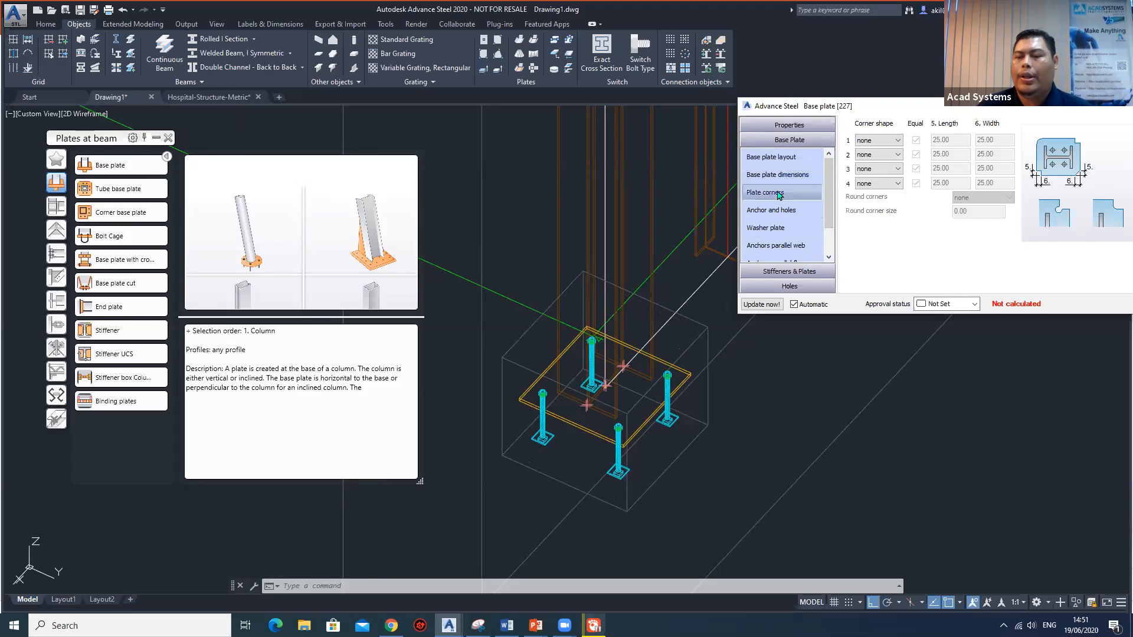
click(776, 209)
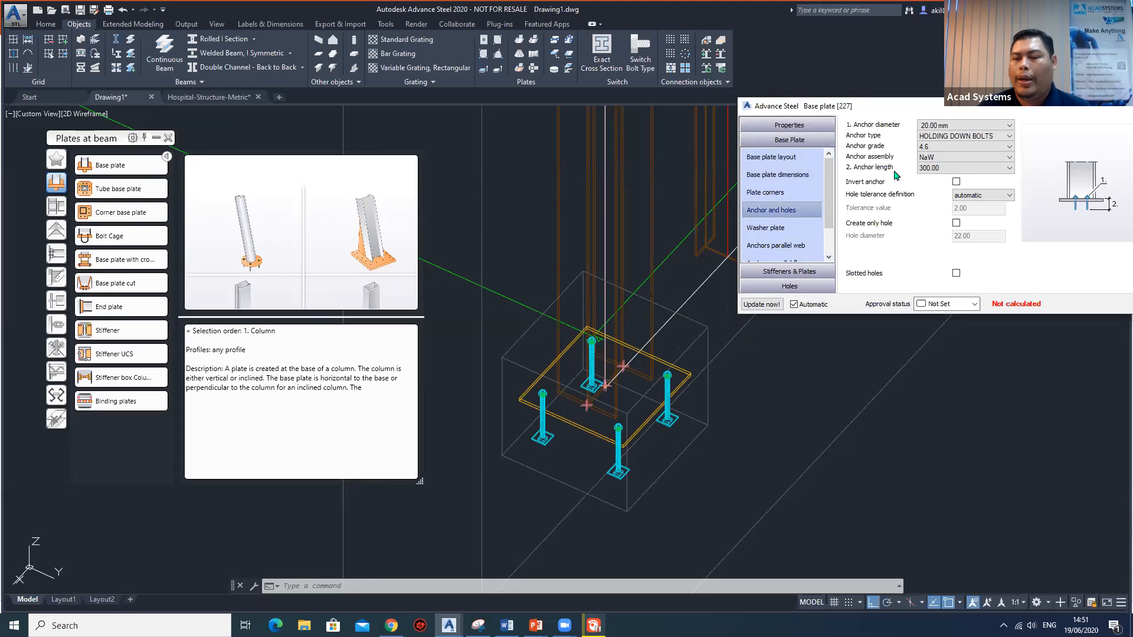
click(976, 136)
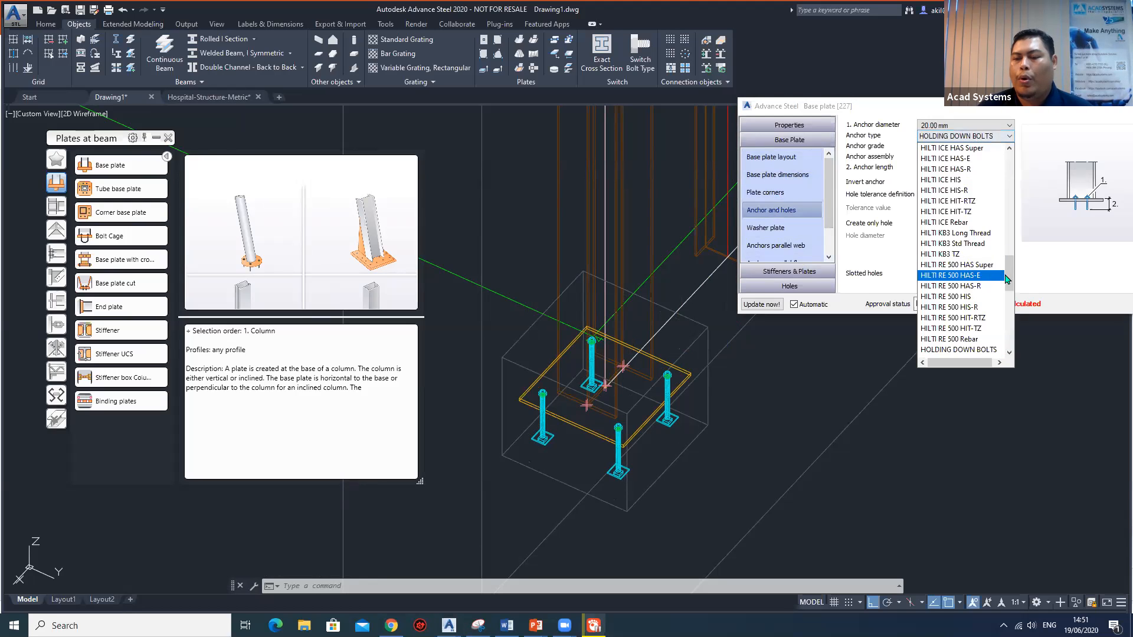
drag(1010, 272, 993, 325)
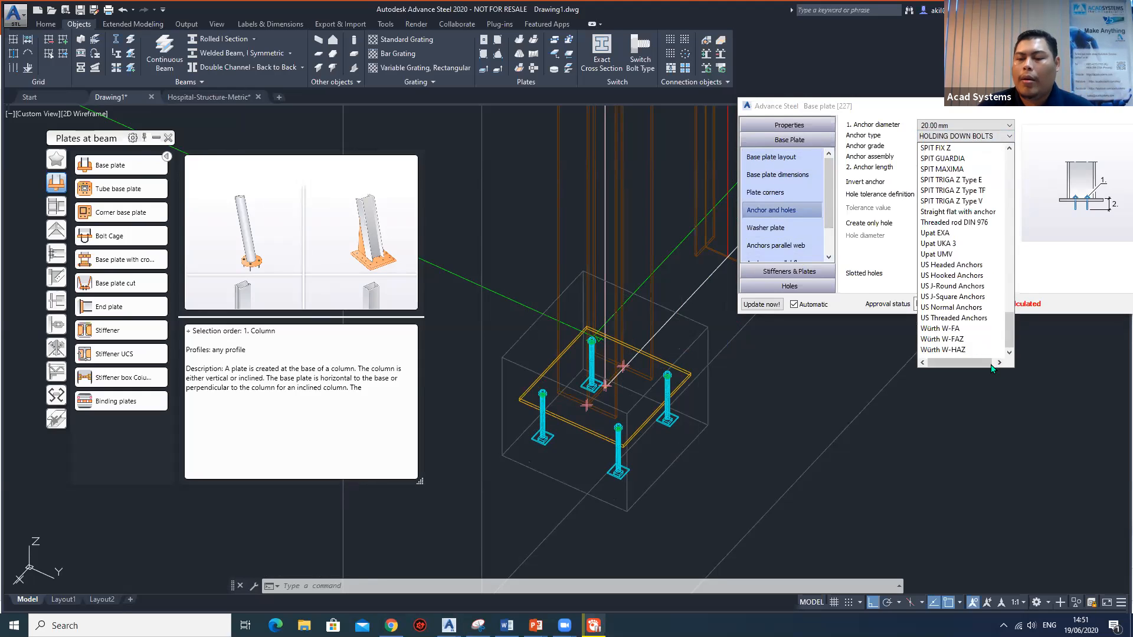
click(961, 286)
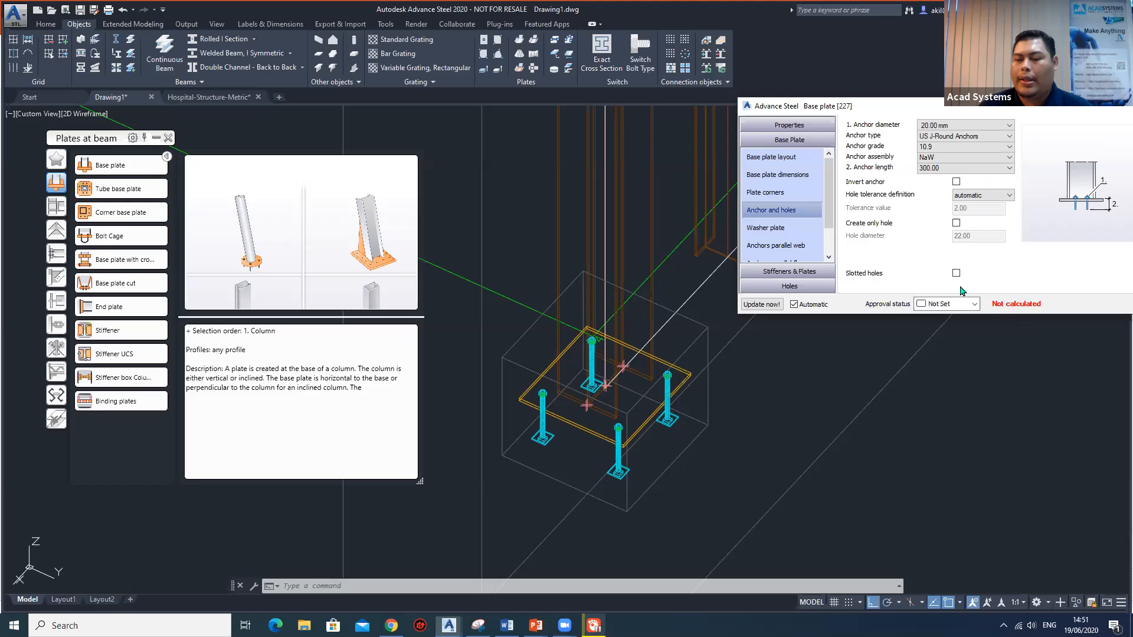
scroll(604, 458, up, 5)
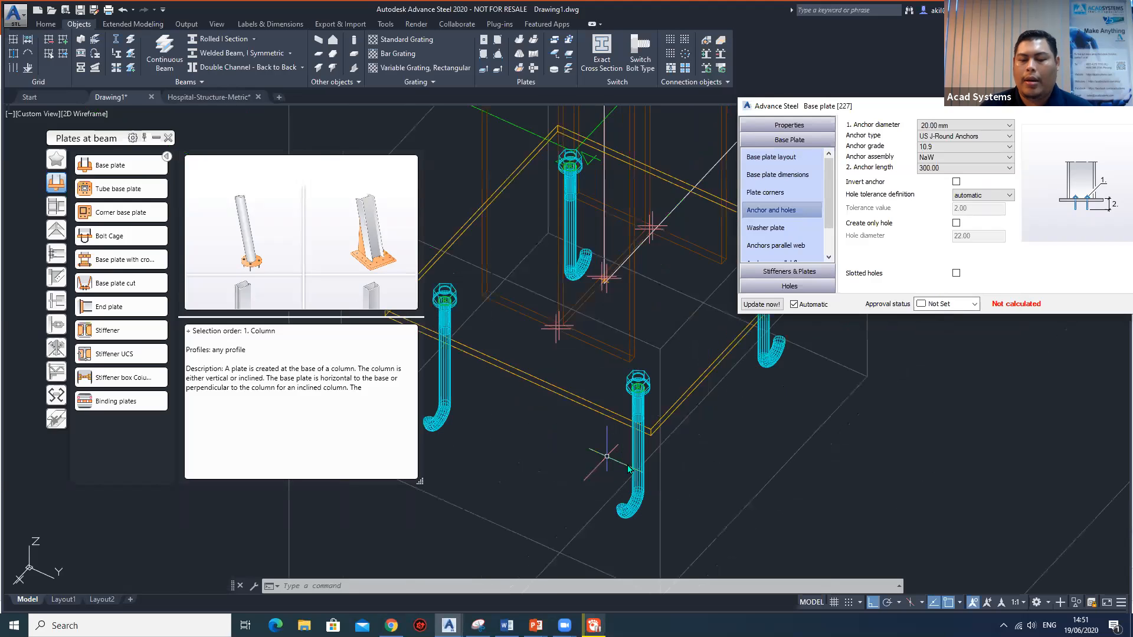
scroll(604, 458, down, 3)
mouse_move(636, 380)
shift+middle_down()
mouse_move(576, 339)
mouse_move(634, 288)
mouse_move(597, 333)
mouse_move(603, 368)
mouse_move(625, 360)
mouse_move(596, 354)
mouse_move(654, 384)
mouse_move(631, 384)
shift+middle_up()
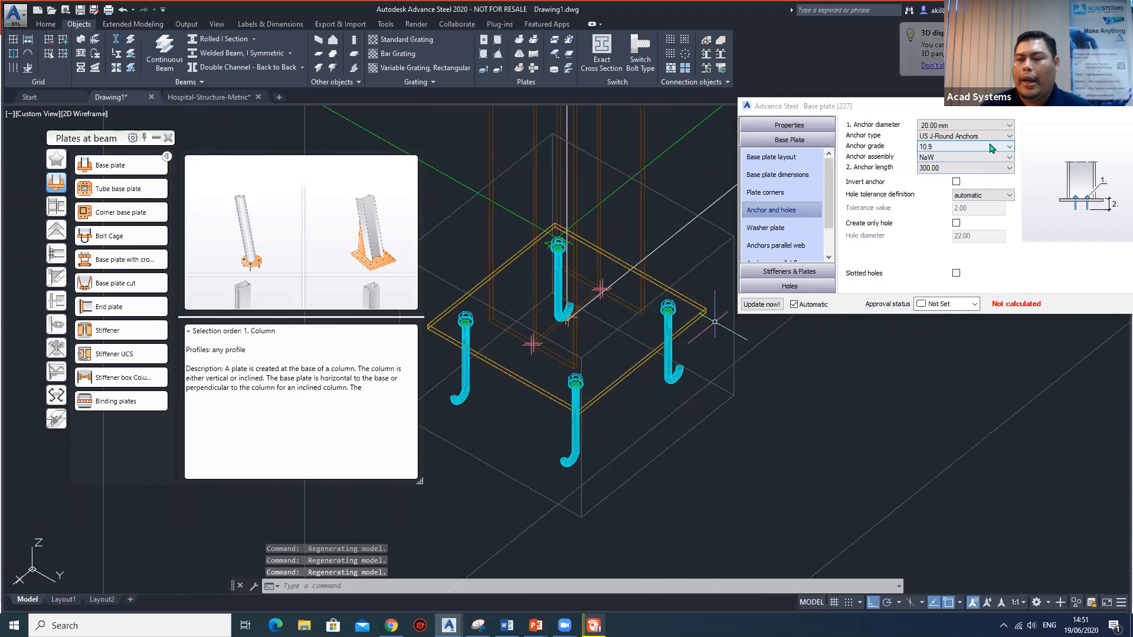
Set the anchor diameter to 24 mm and create washer plates for the base plate anchors.
click(967, 126)
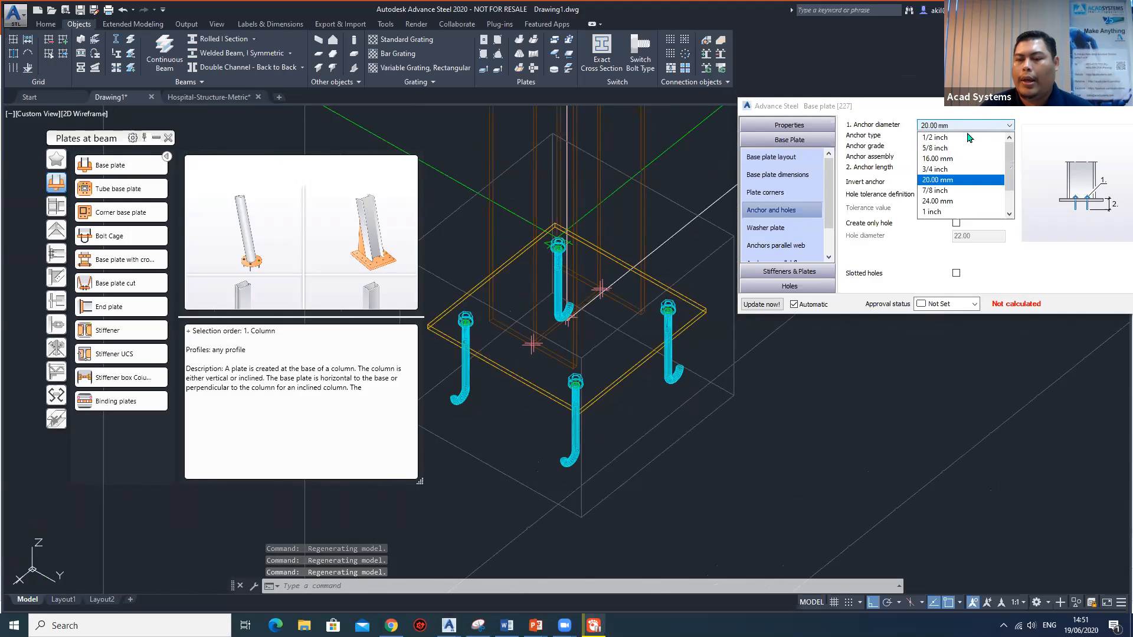
click(951, 201)
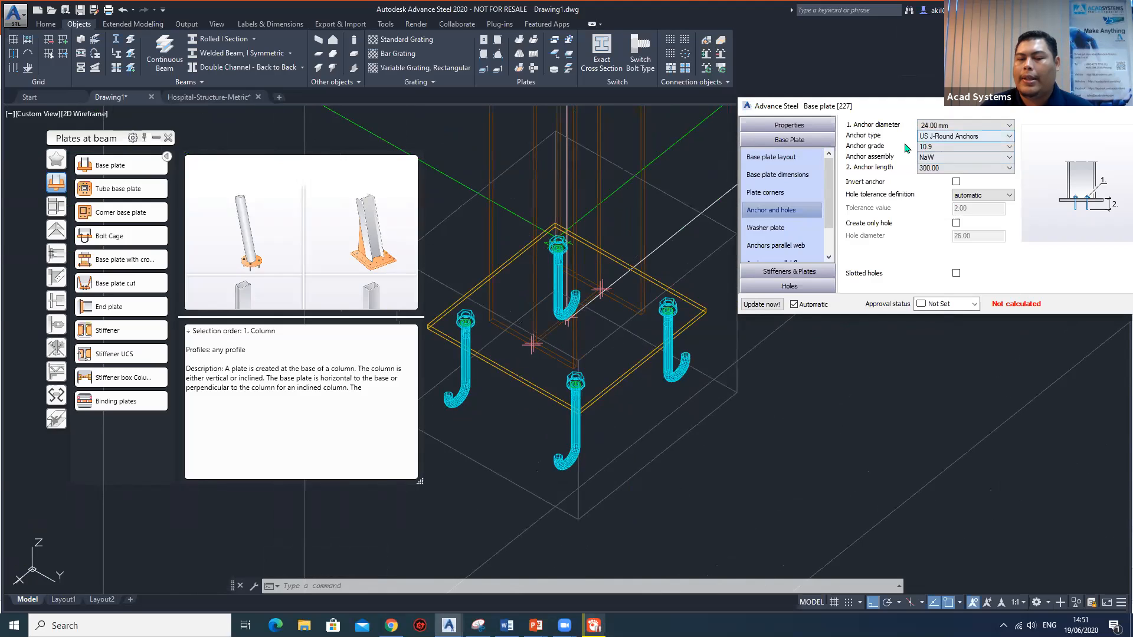
click(960, 125)
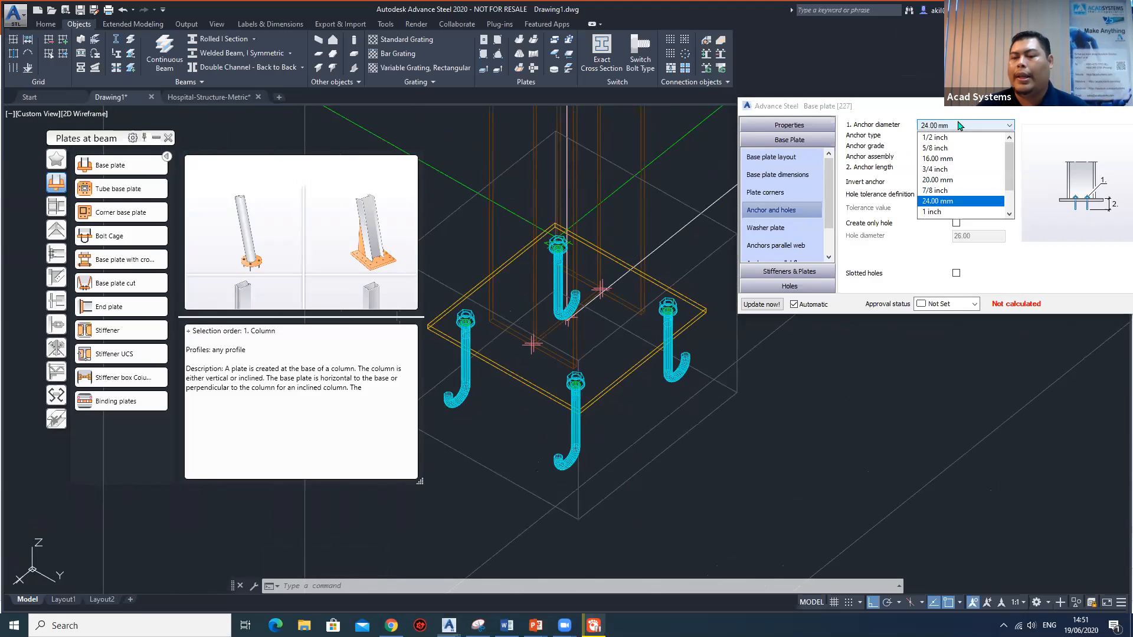
click(951, 202)
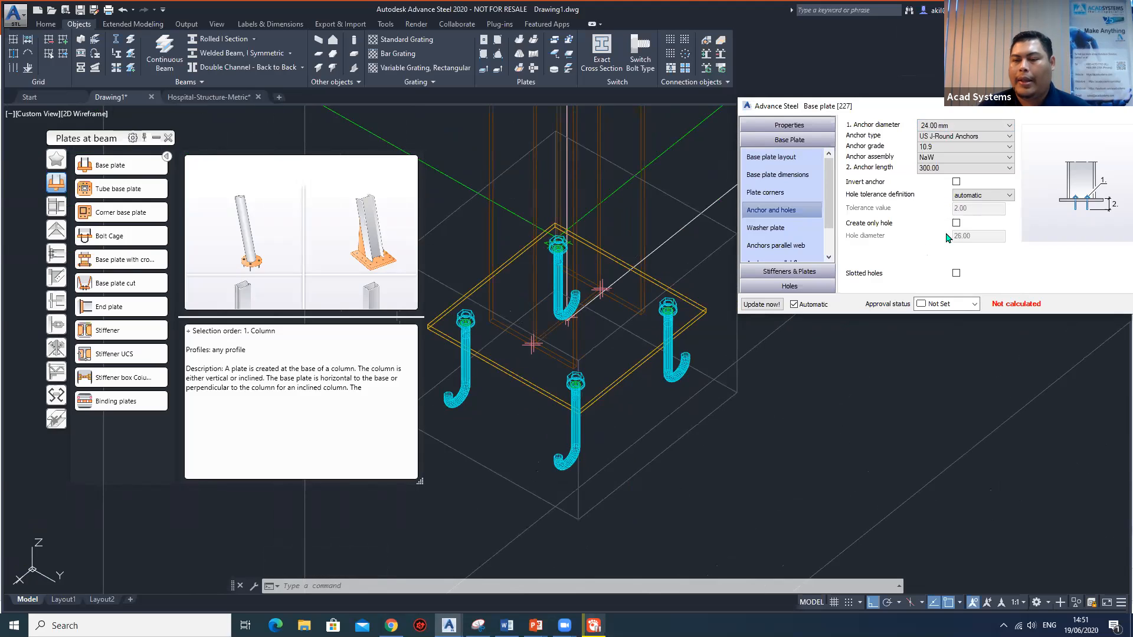
click(778, 230)
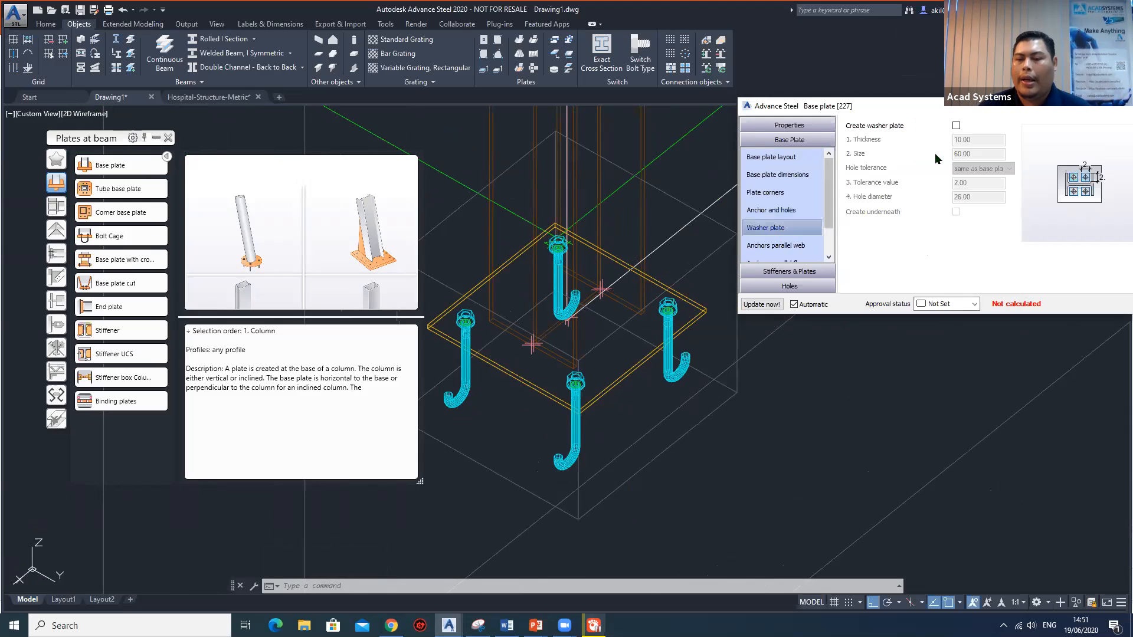
click(956, 126)
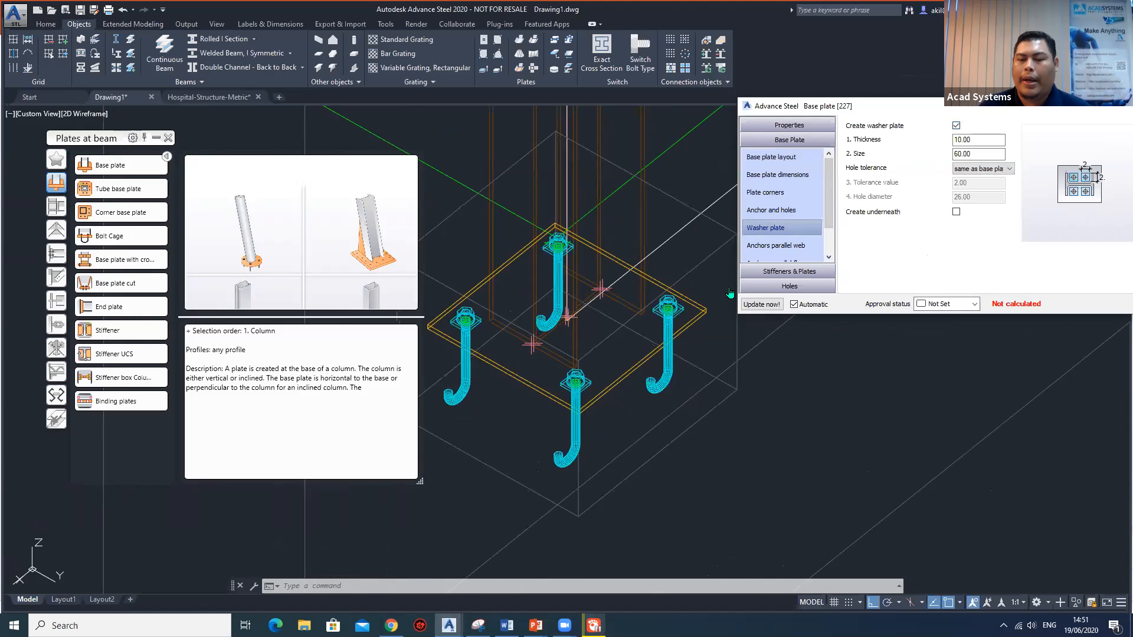
Set the anchors parallel to the web to 3 with an intermediate distance of 150.
scroll(780, 216, down, 1)
click(780, 211)
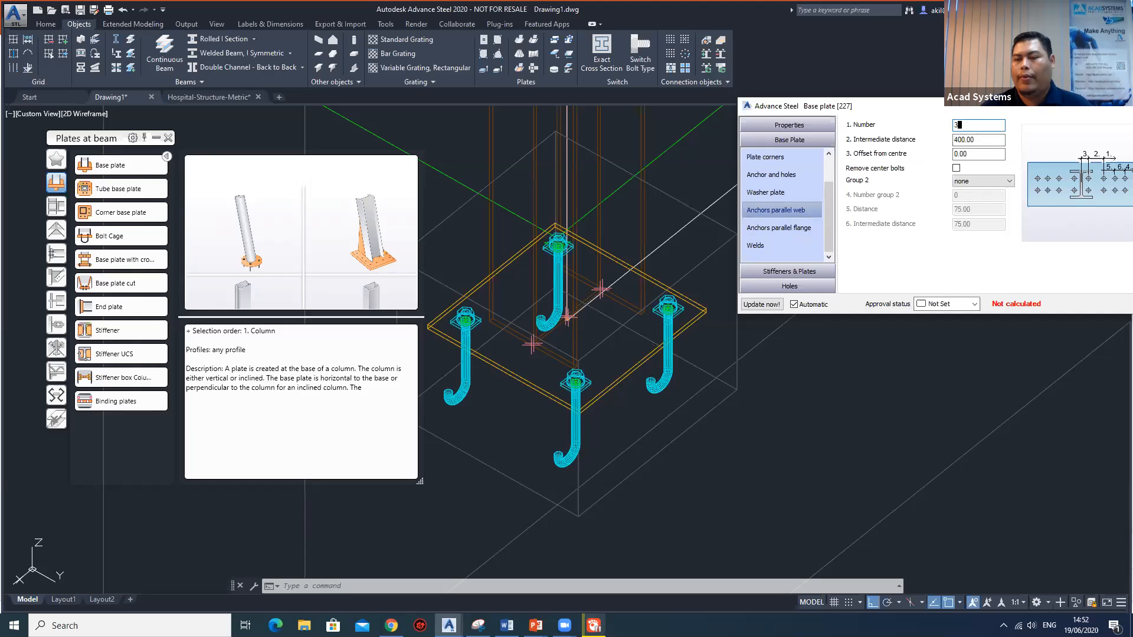
key(Return)
key(Tab)
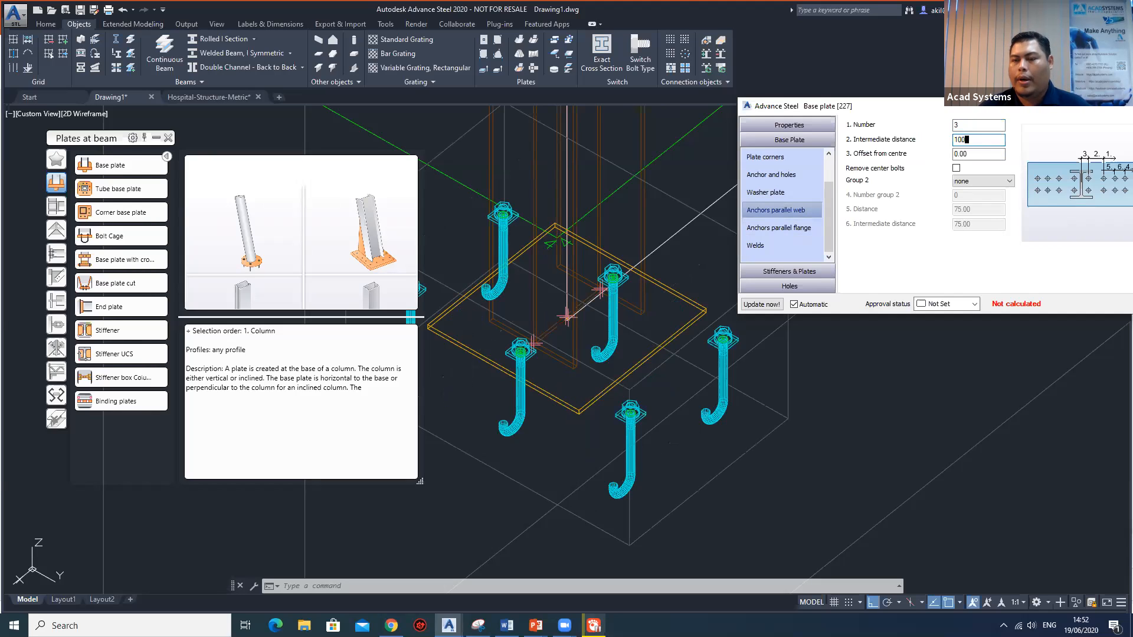
key(Return)
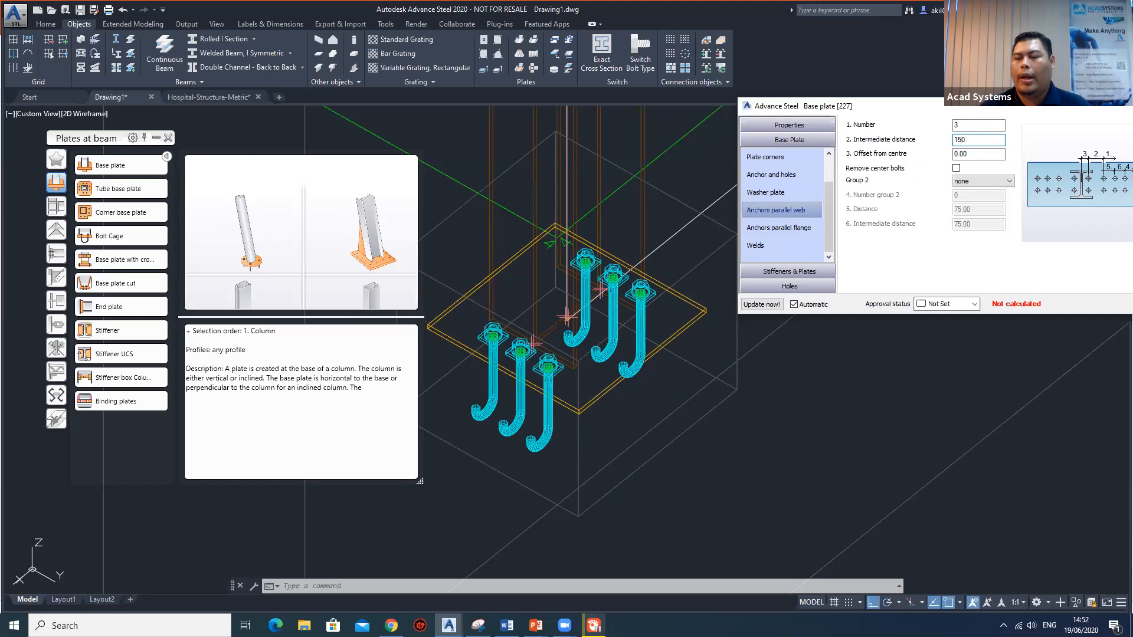
text(150.00)
key(Return)
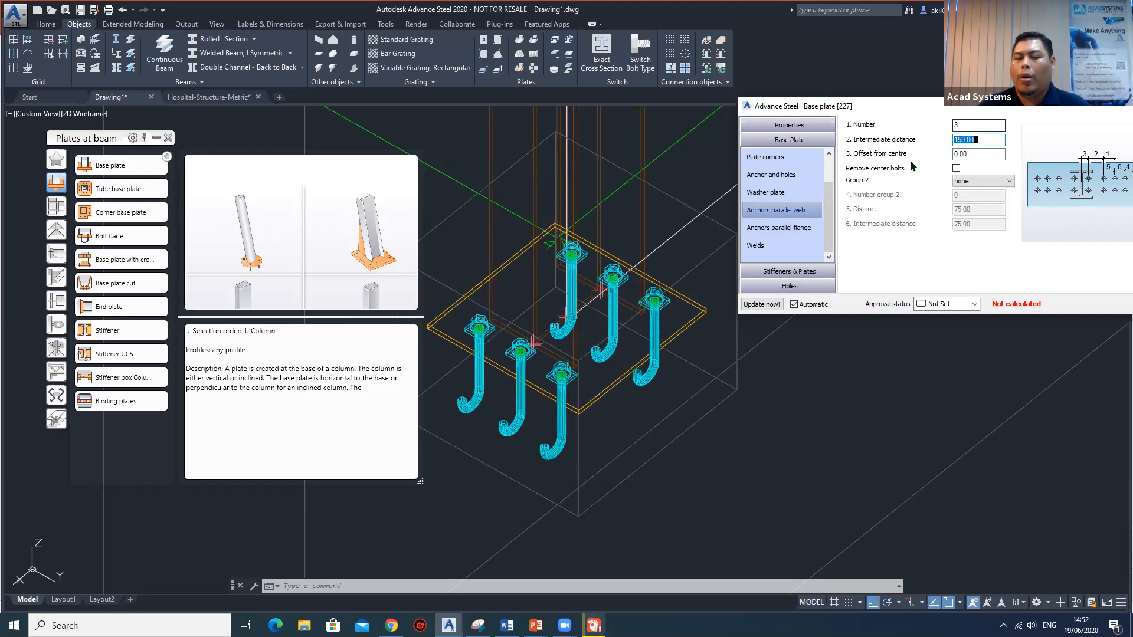
Enable the removal of center bolts for the anchors parallel to the web and close the base plate properties.
click(956, 169)
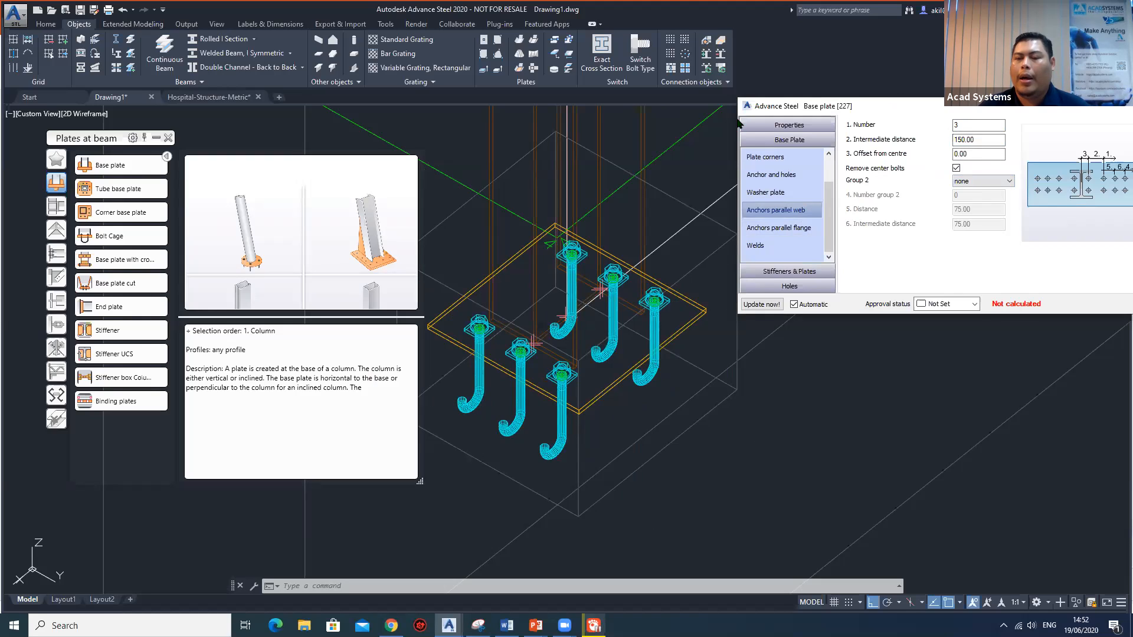
drag(887, 104, 748, 121)
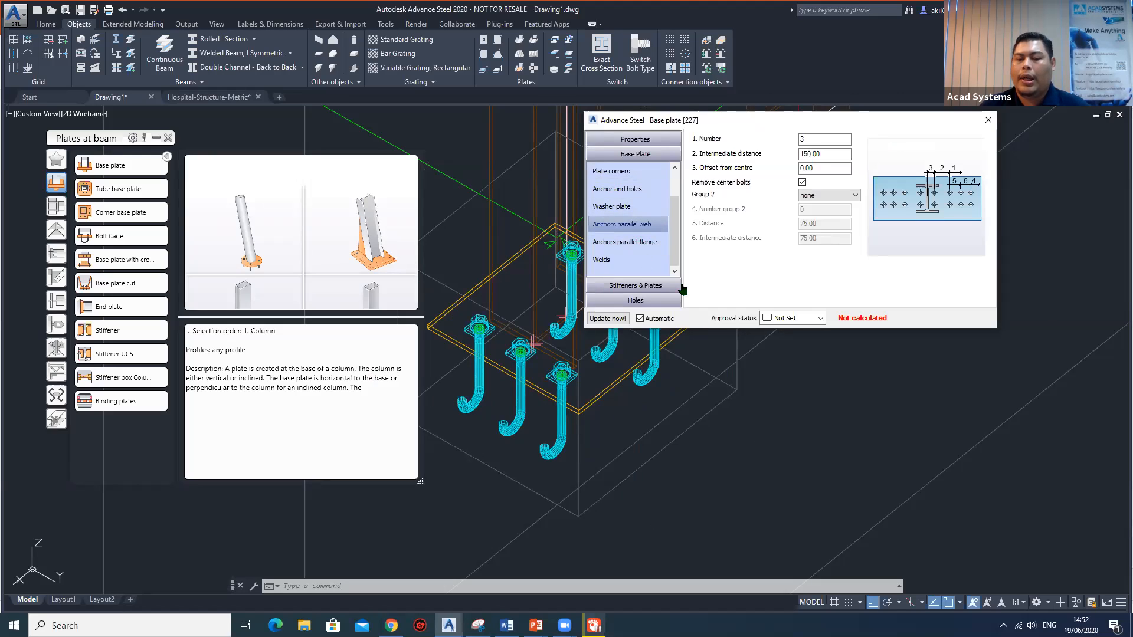
drag(928, 131, 968, 156)
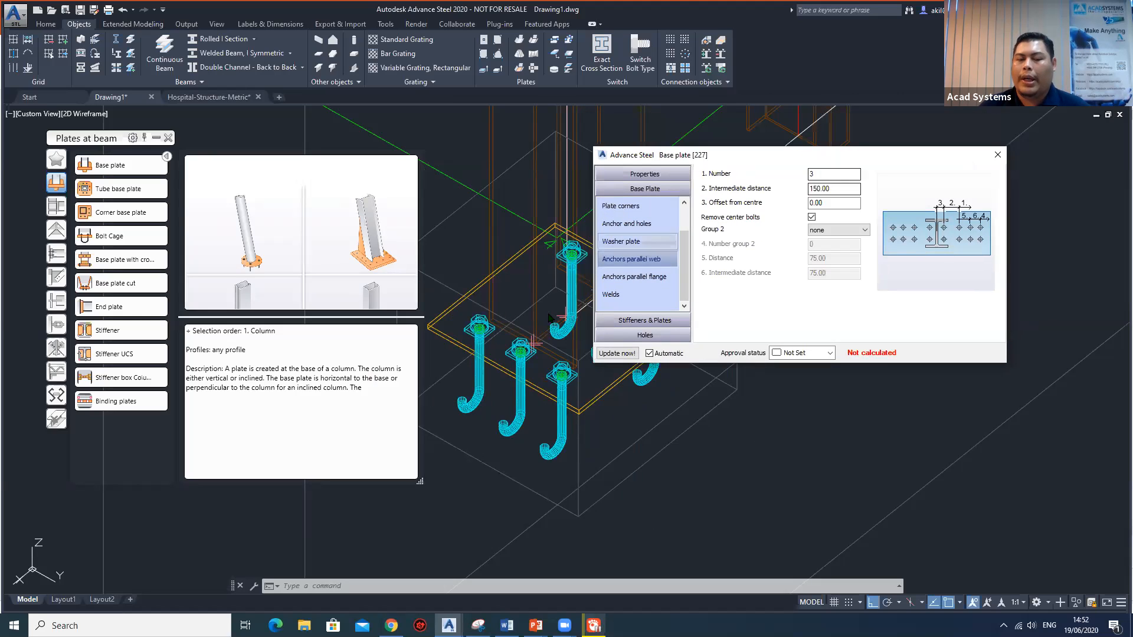
click(997, 156)
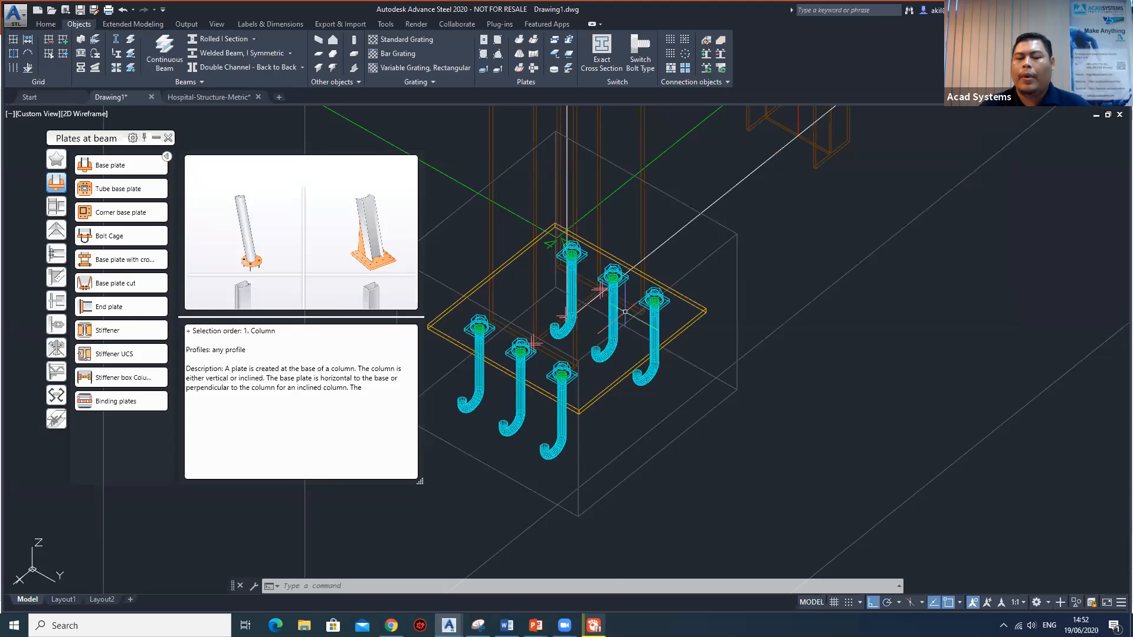
Examine the base plate joint at the corner column, both within the whole frame and up close.
scroll(735, 352, down, 5)
middle_drag(734, 352, 798, 387)
scroll(784, 374, down, 2)
scroll(788, 365, down, 6)
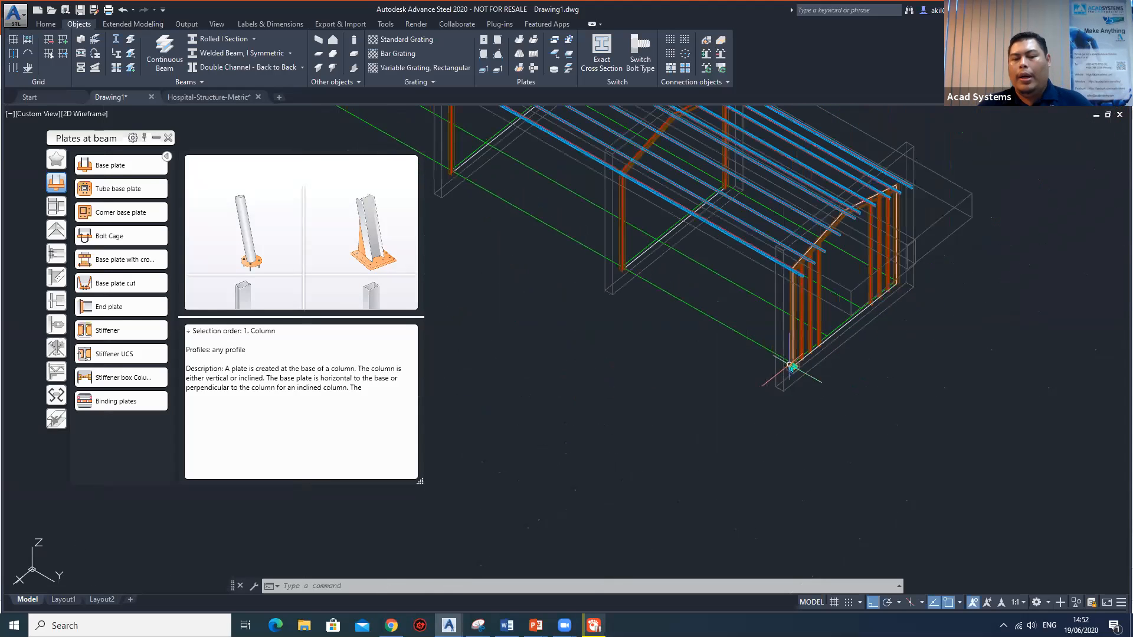
middle_drag(775, 348, 766, 351)
scroll(766, 351, up, 3)
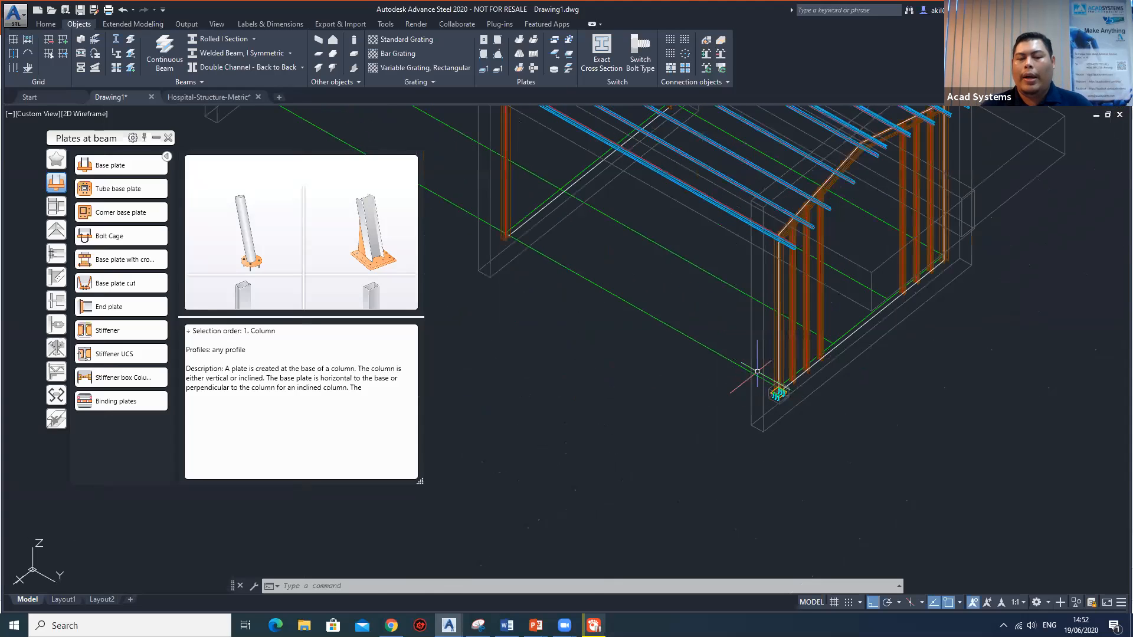
scroll(779, 400, up, 3)
middle_drag(778, 400, 919, 441)
scroll(907, 426, down, 5)
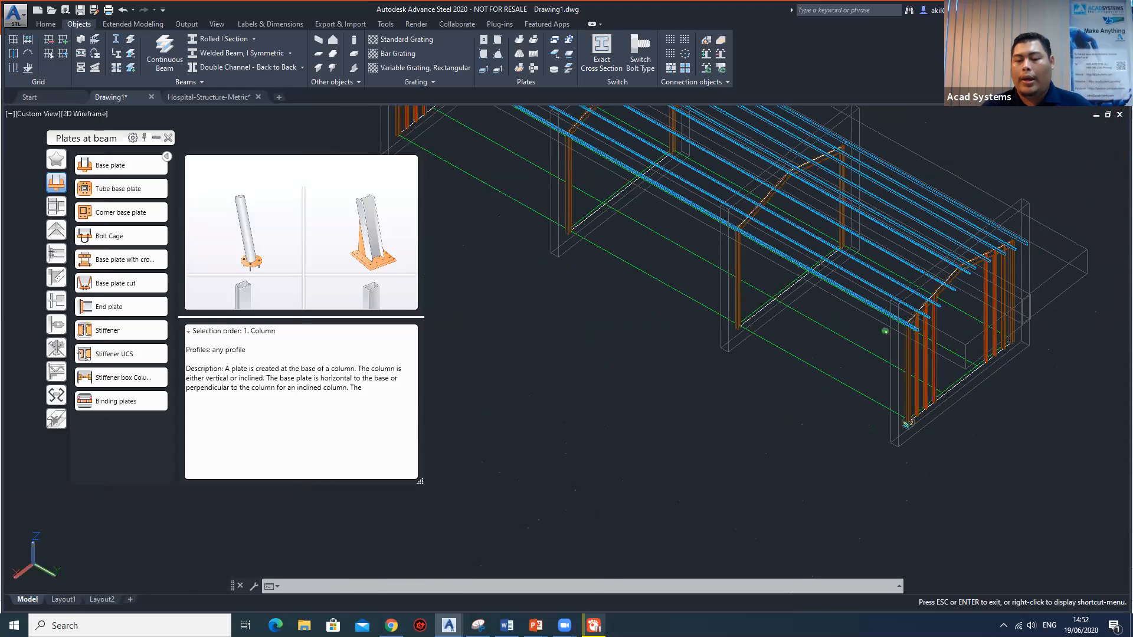
scroll(941, 412, up, 3)
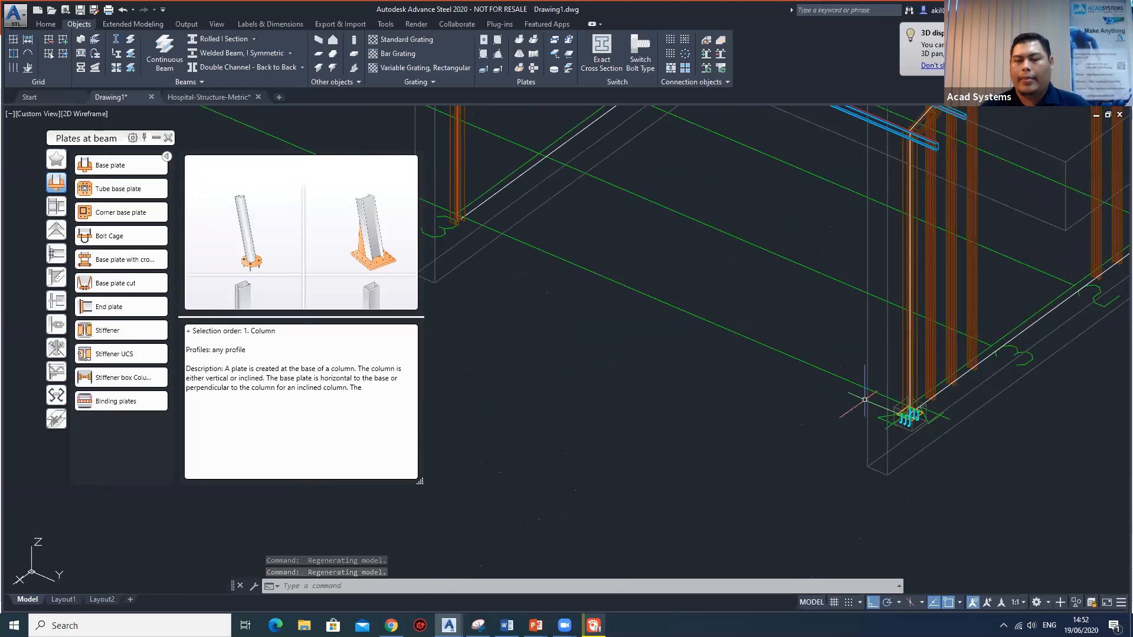
scroll(930, 408, up, 4)
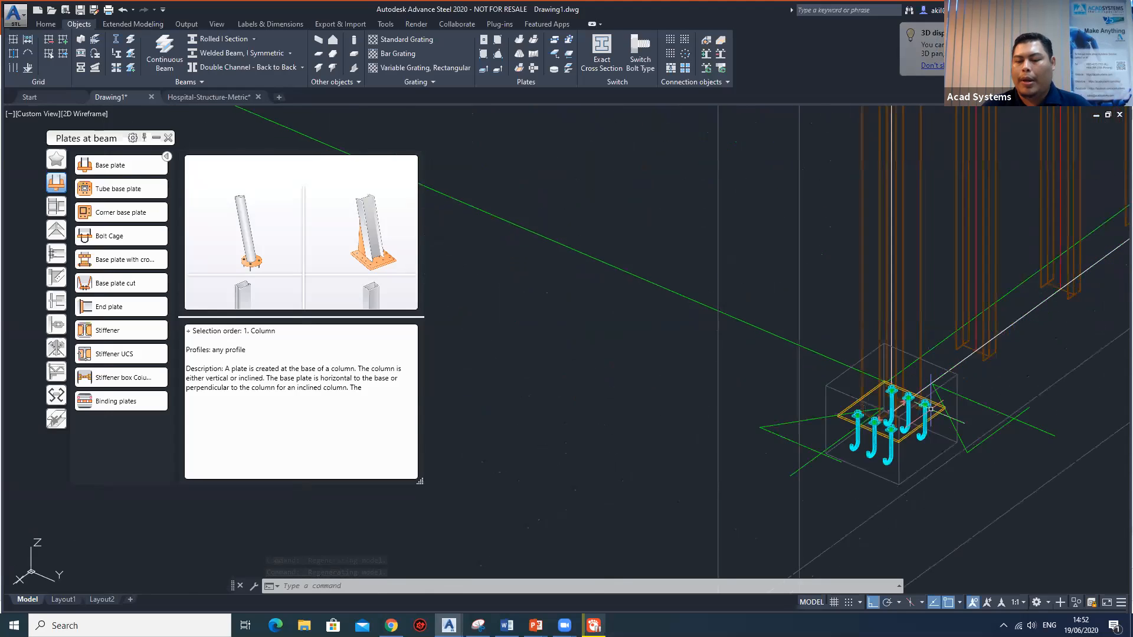
scroll(932, 408, down, 4)
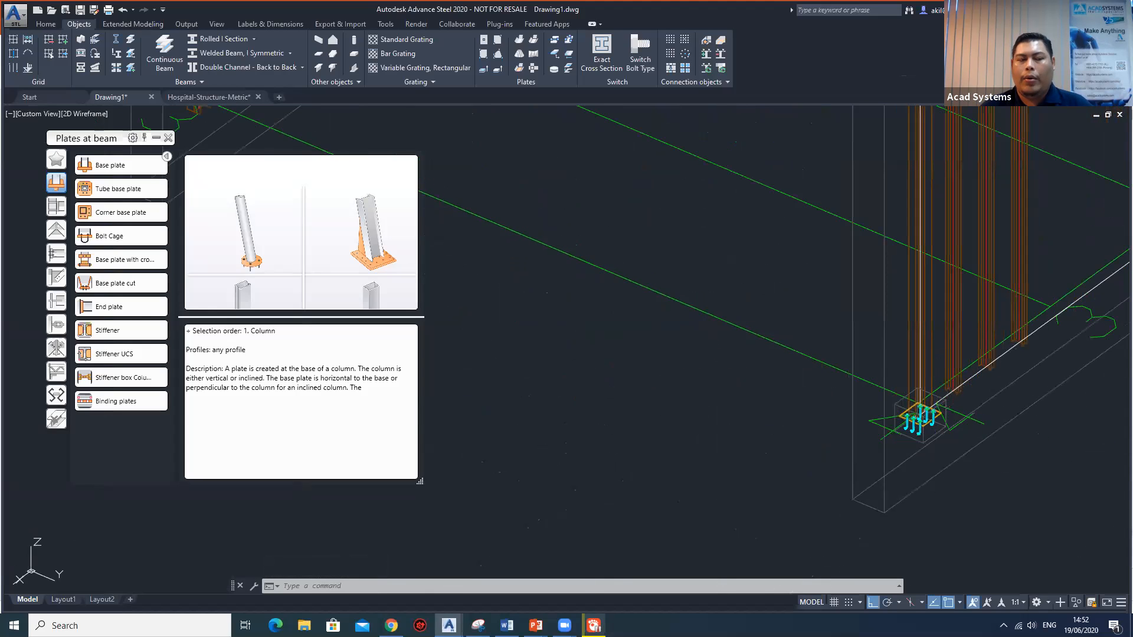
Start a multiple transfer of slave joints with the corner column's base plate joint as the source.
click(156, 138)
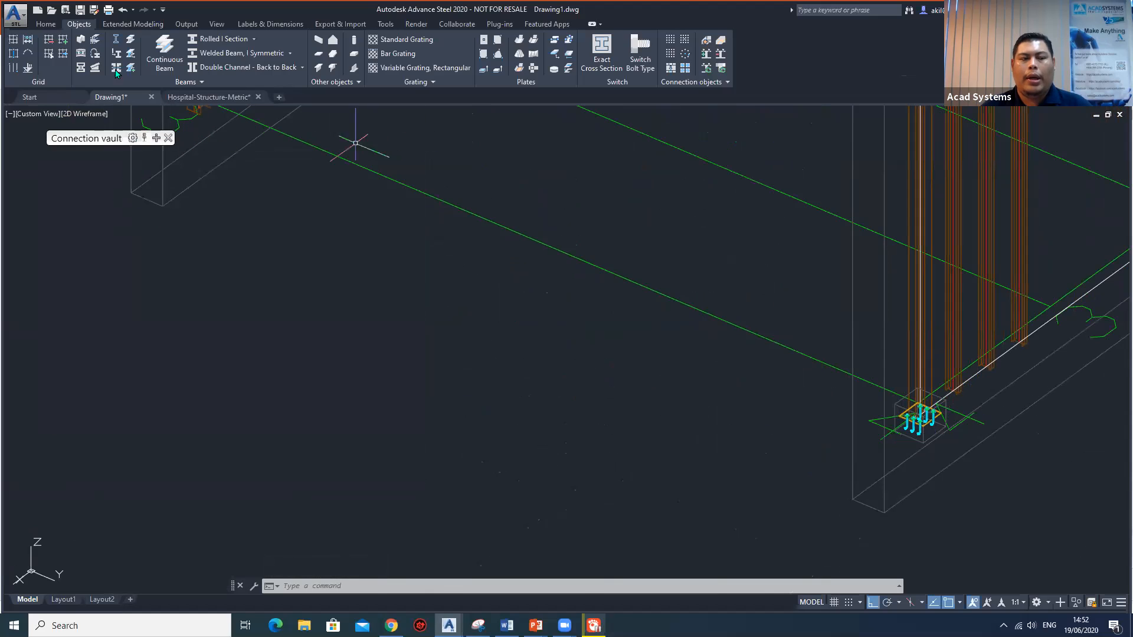
click(46, 24)
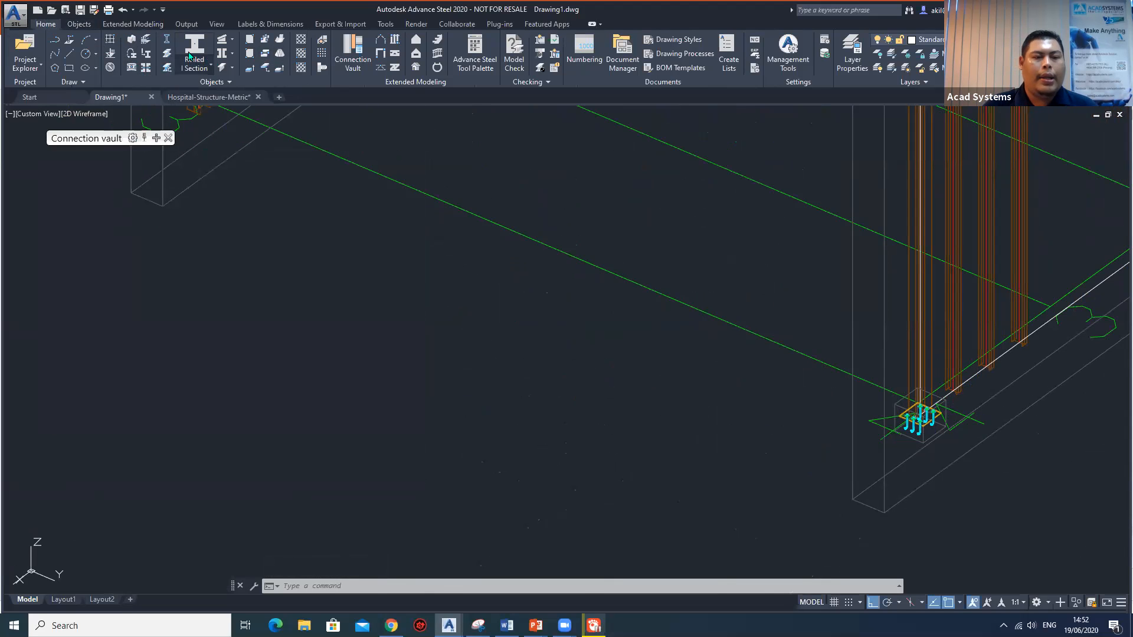
click(483, 61)
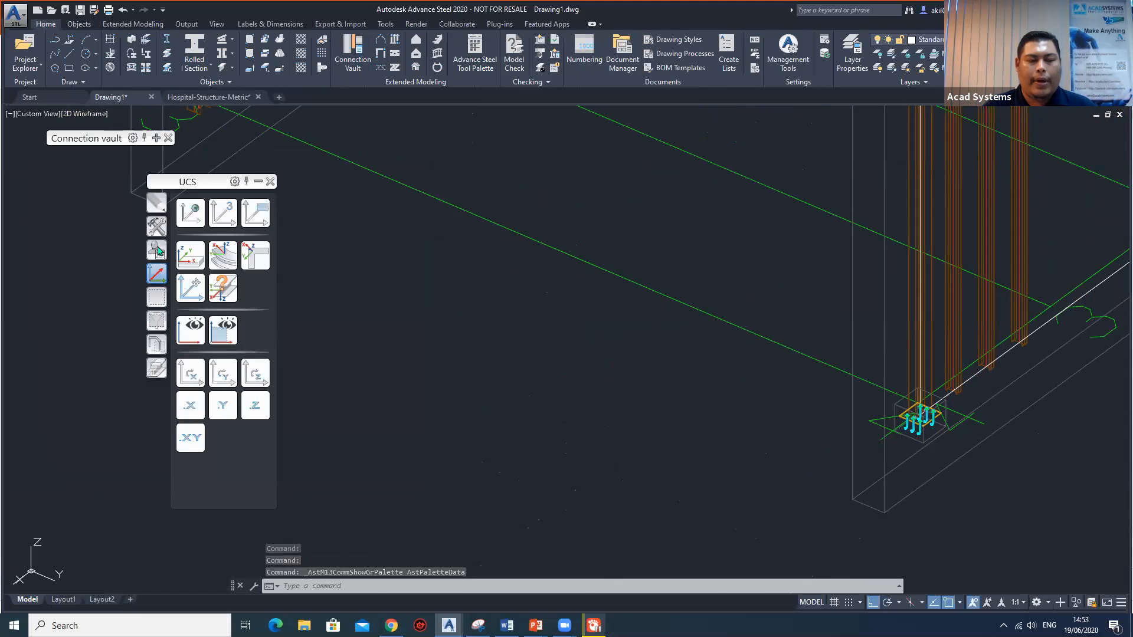
click(156, 226)
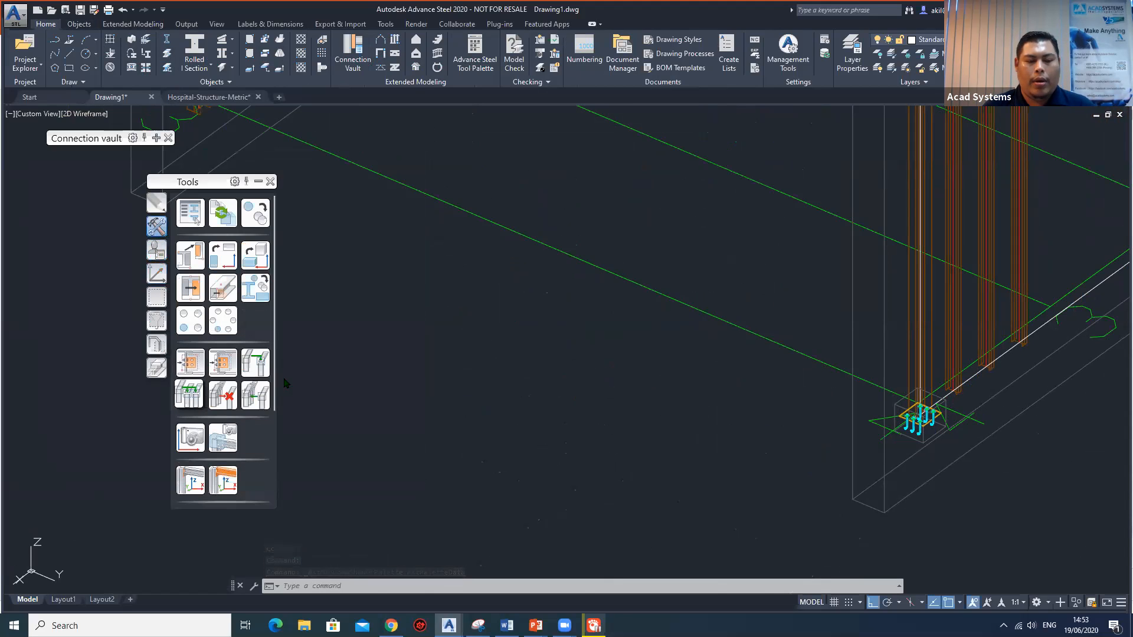
click(188, 396)
scroll(930, 424, up, 5)
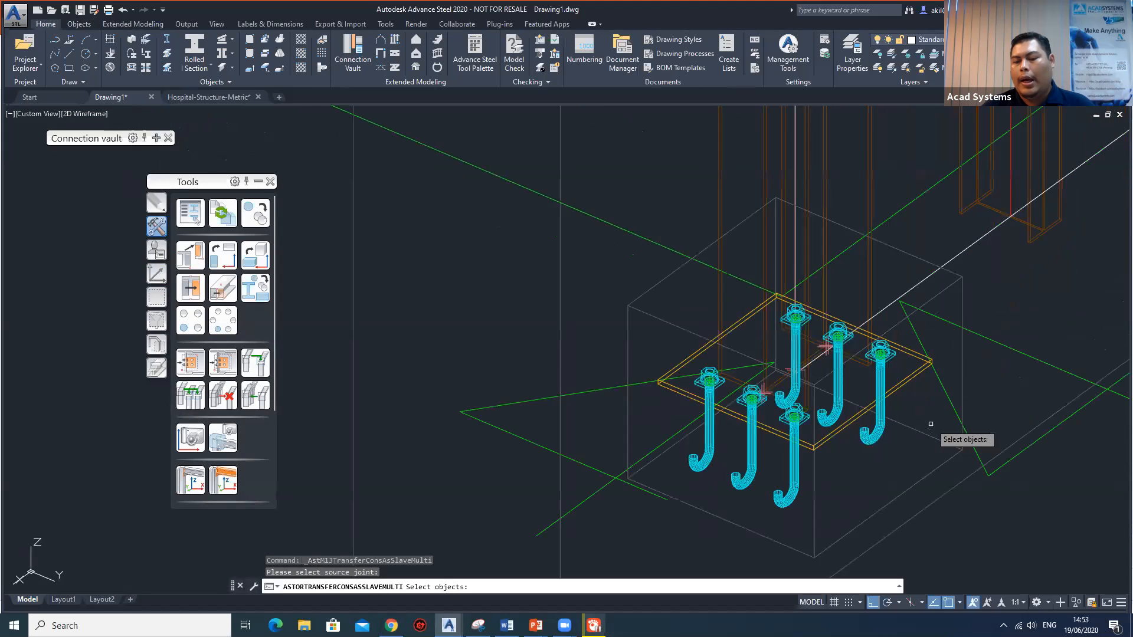
click(914, 372)
key(Return)
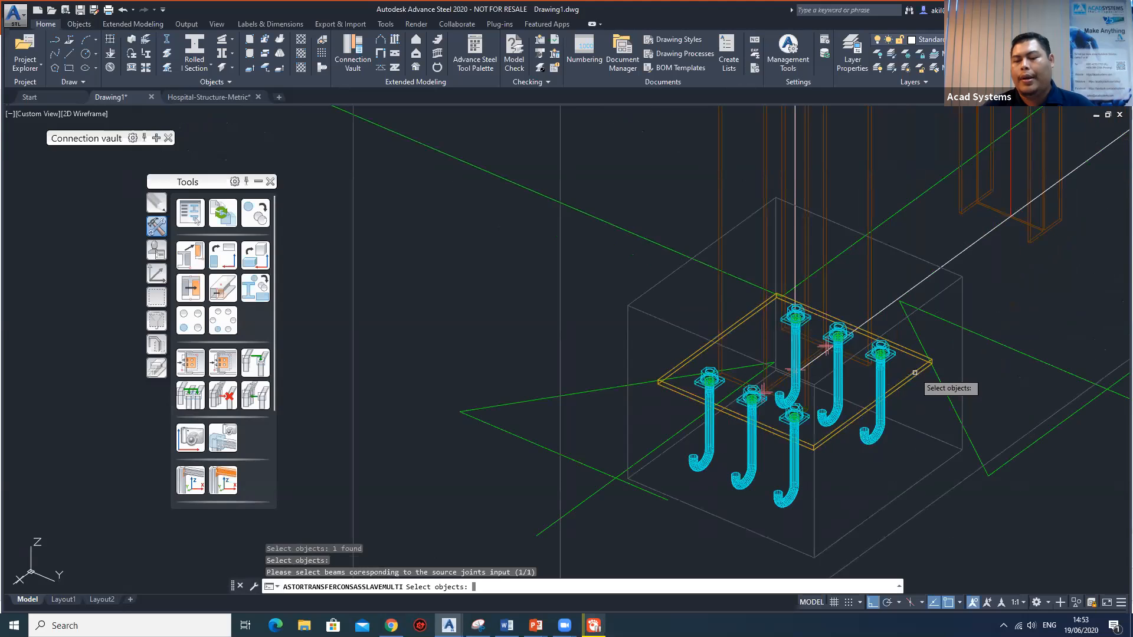
Choose the two portal columns and the far gable corner column along the source joint's side as transfer targets.
scroll(589, 265, down, 5)
middle_drag(552, 260, 888, 510)
click(812, 372)
click(529, 238)
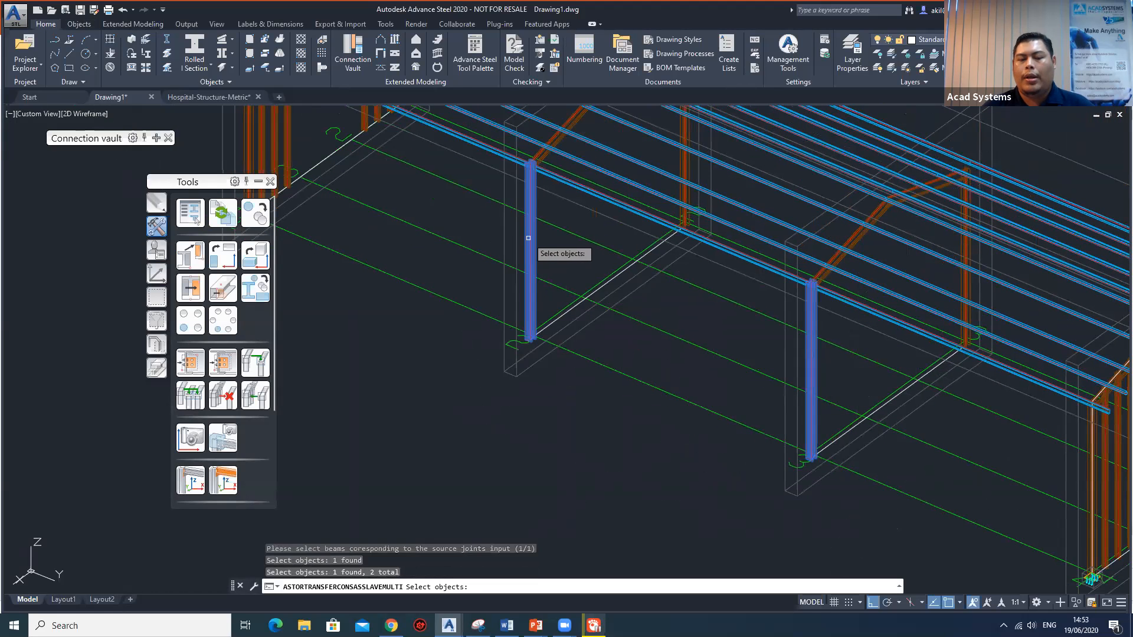
middle_drag(415, 230, 597, 390)
click(431, 304)
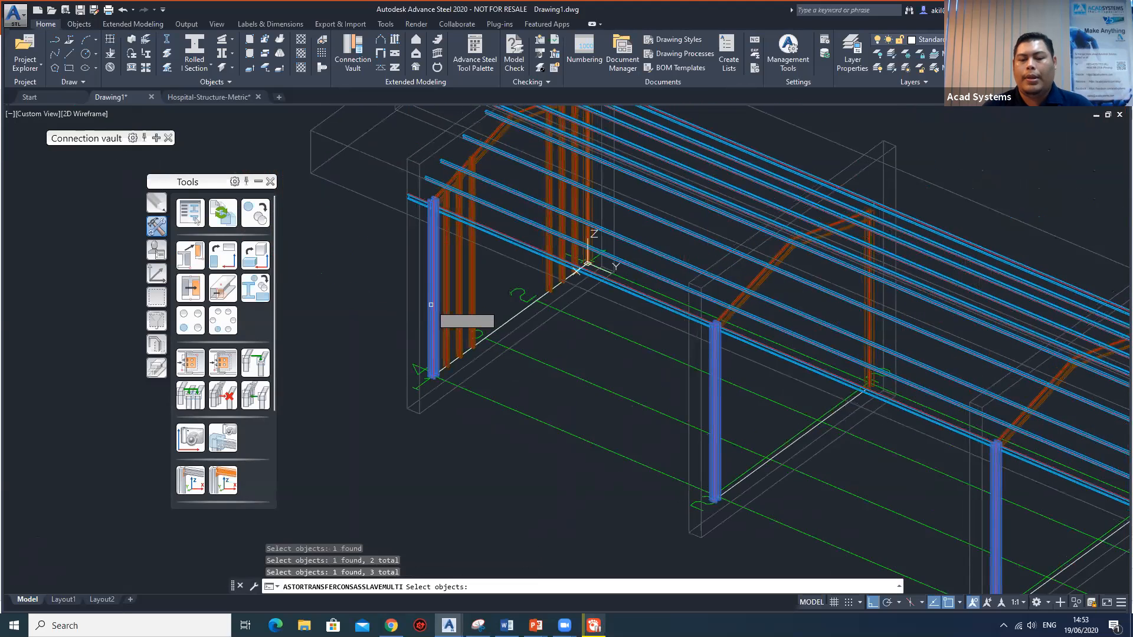
Add the four columns along the opposite side of the building to the targets and complete the base plate joint transfer.
scroll(576, 335, down, 6)
shift+middle_drag(690, 377, 590, 378)
scroll(590, 377, up, 4)
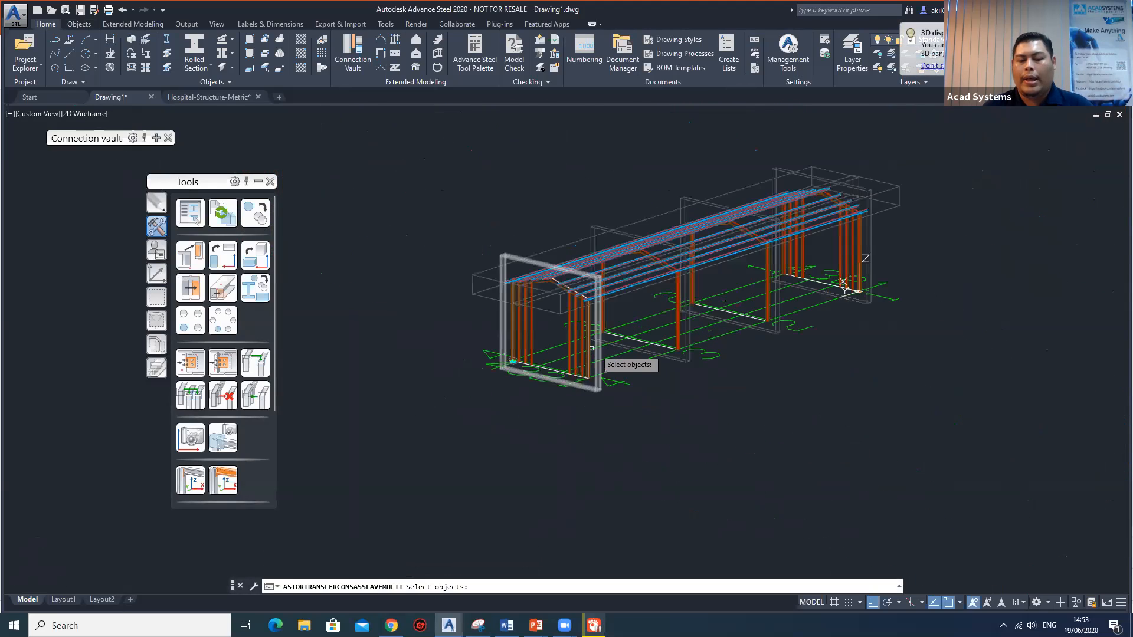
scroll(591, 349, up, 5)
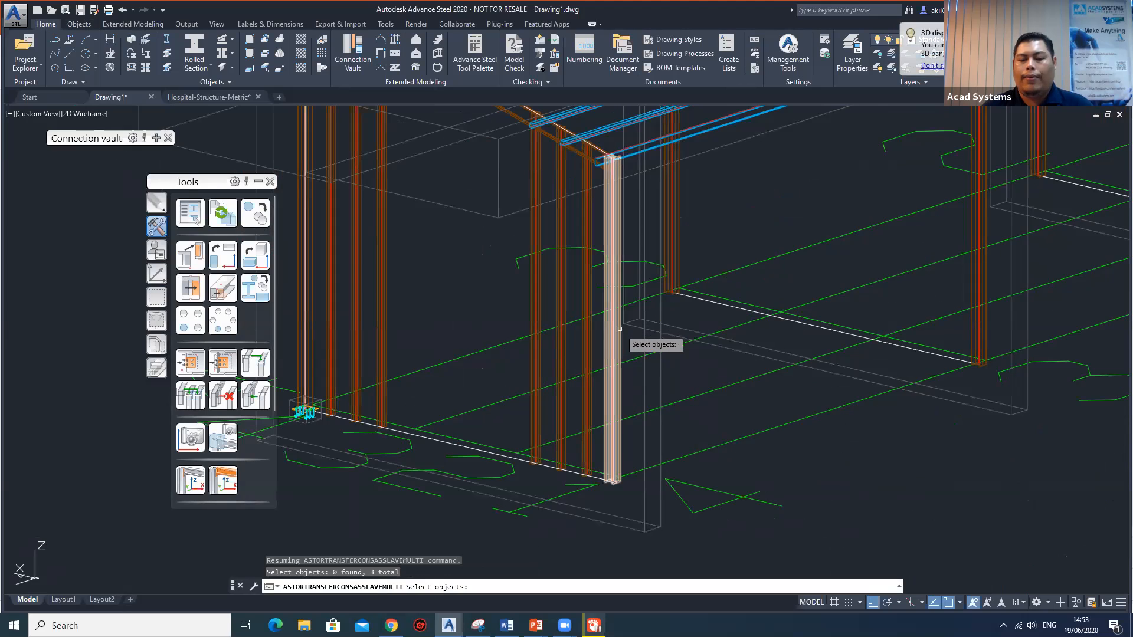
click(618, 328)
scroll(667, 343, down, 5)
middle_drag(811, 327, 660, 386)
click(682, 350)
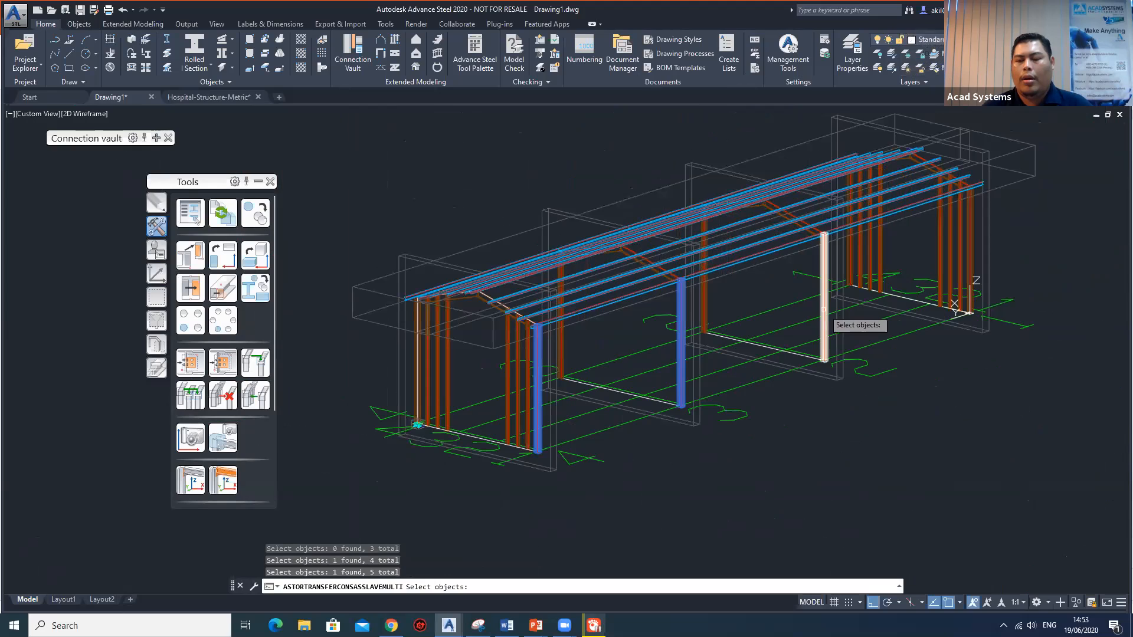
click(824, 310)
click(969, 259)
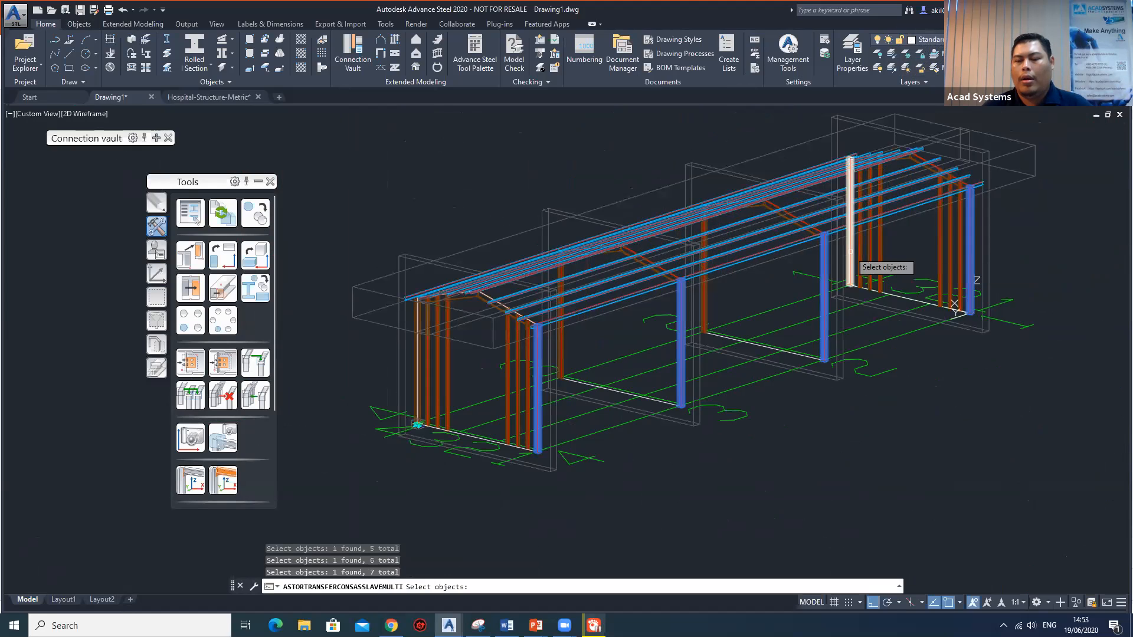
click(840, 253)
click(687, 300)
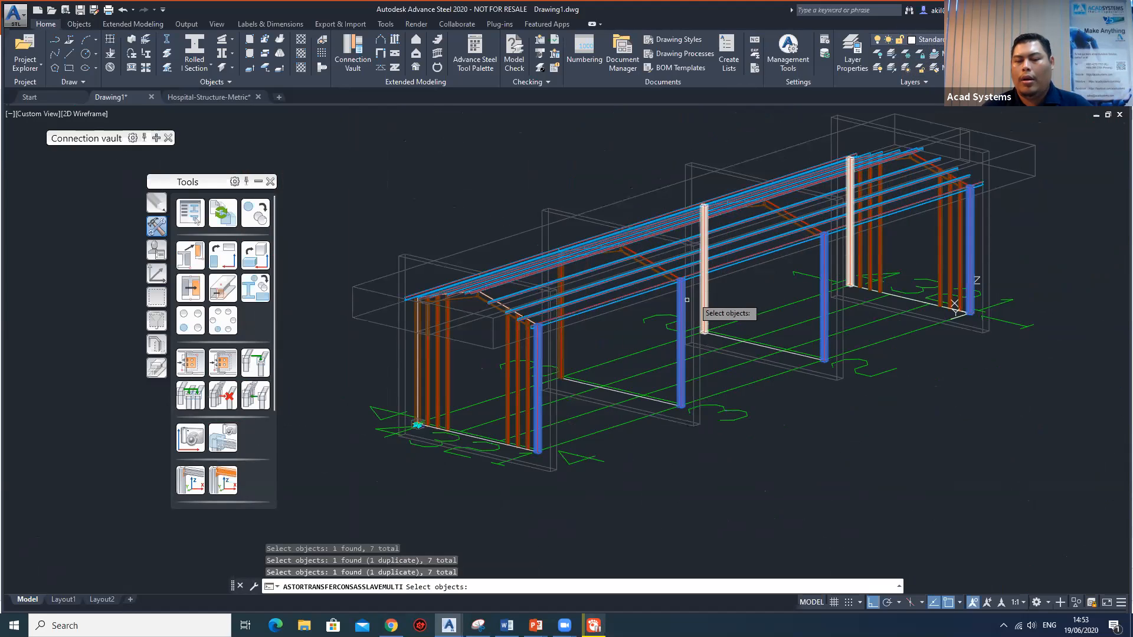
click(687, 383)
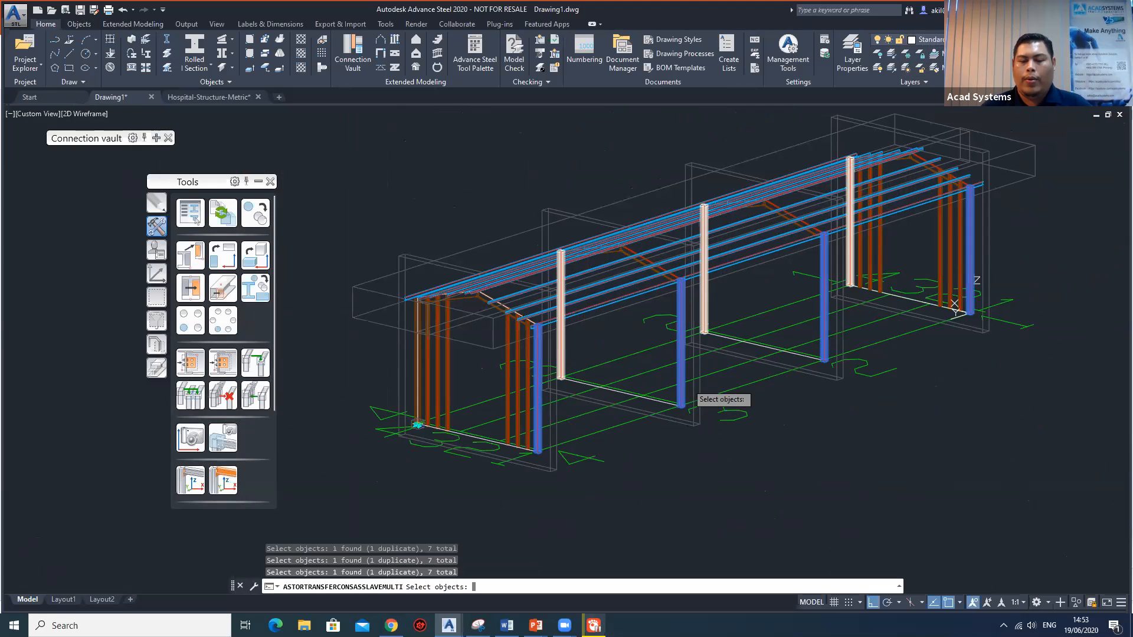
key(Return)
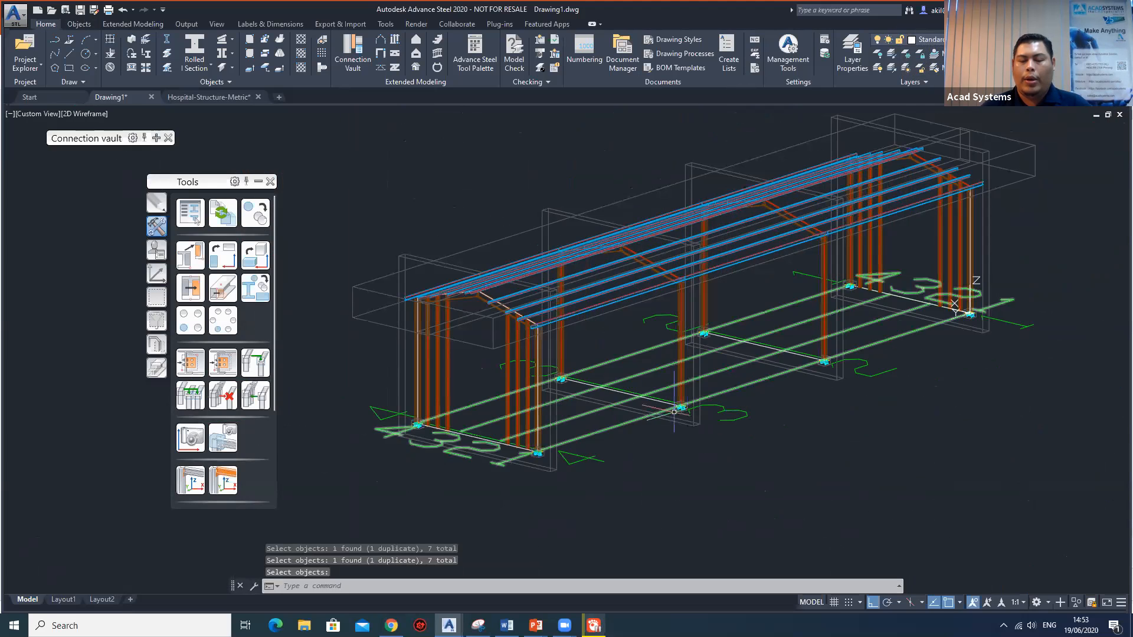
Examine the transferred base plate joint at a portal column up close and return to the source joint at the corner column.
scroll(693, 403, up, 10)
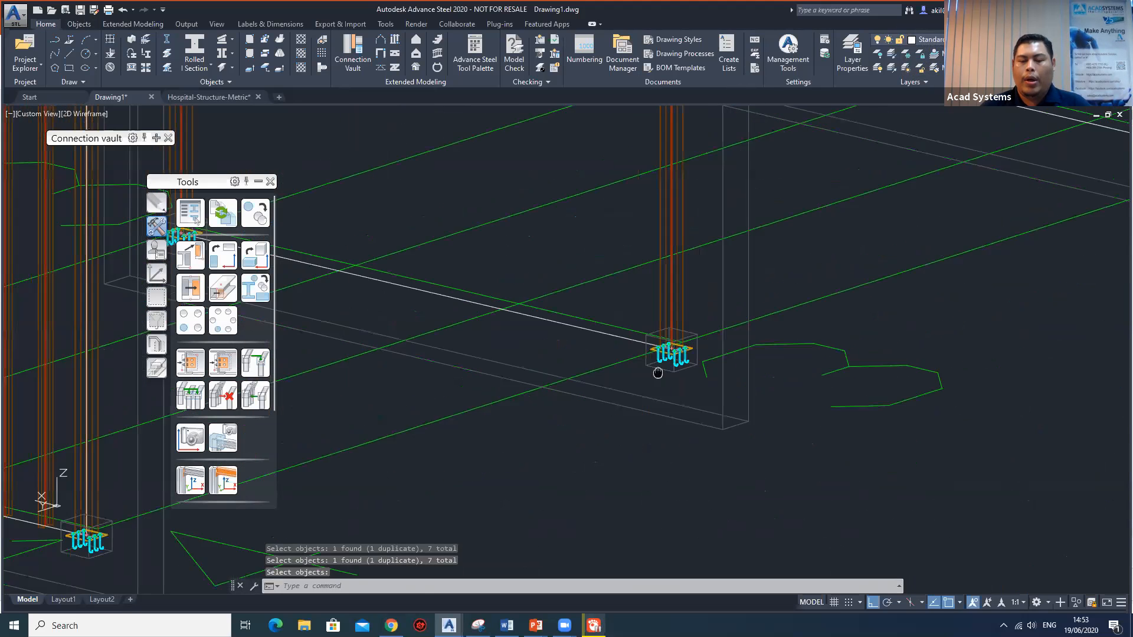
scroll(666, 259, down, 10)
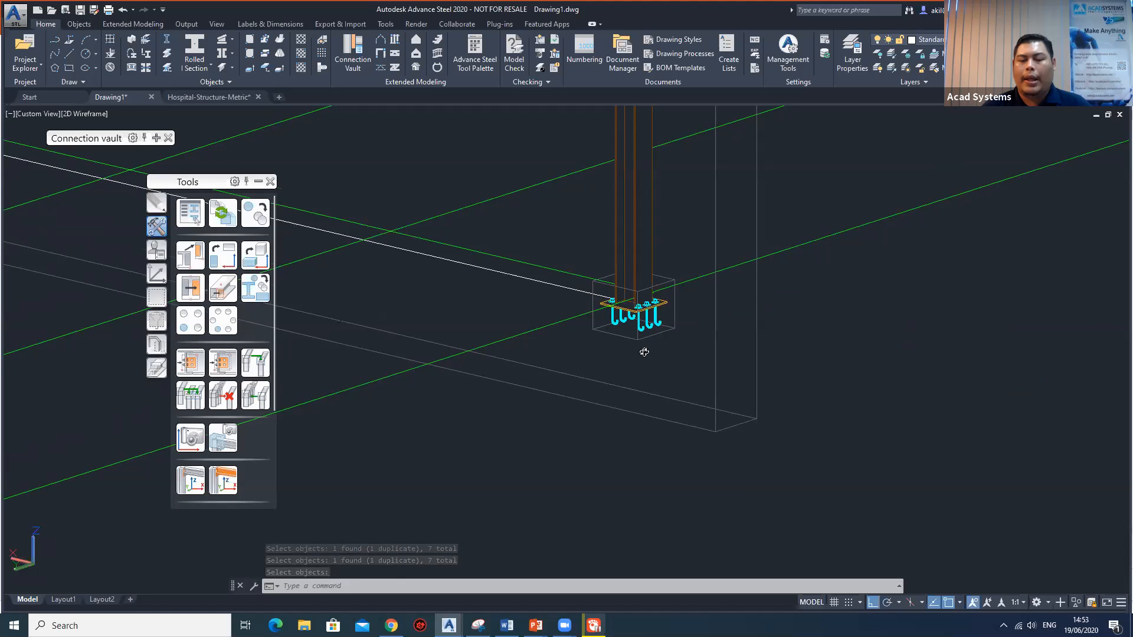
scroll(655, 298, down, 10)
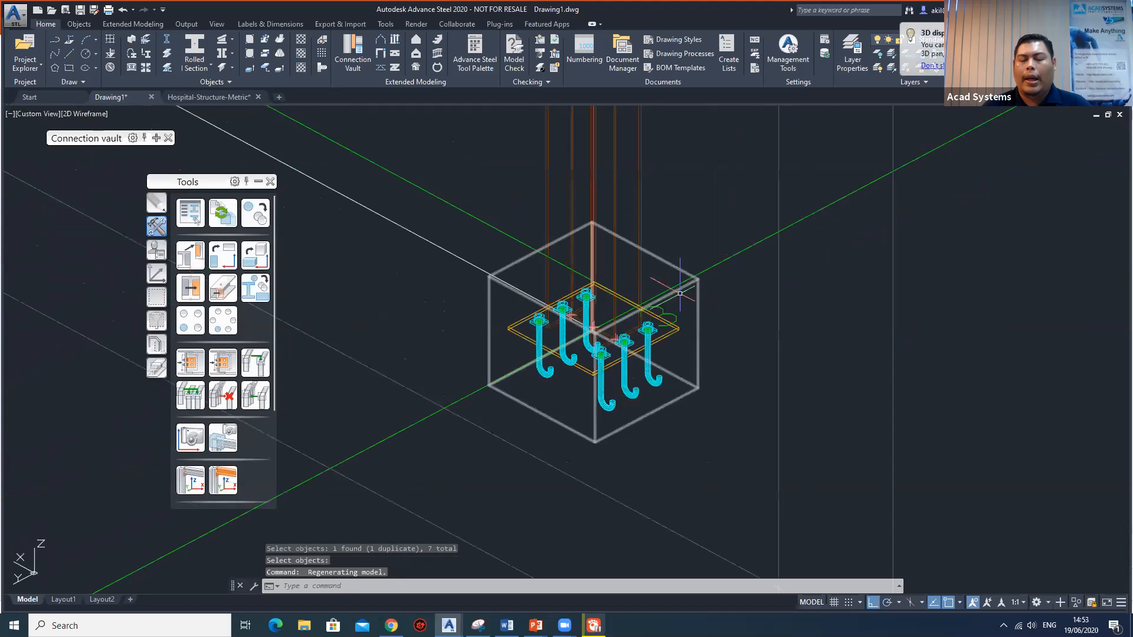
scroll(743, 349, down, 3)
shift+middle_drag(743, 348, 926, 336)
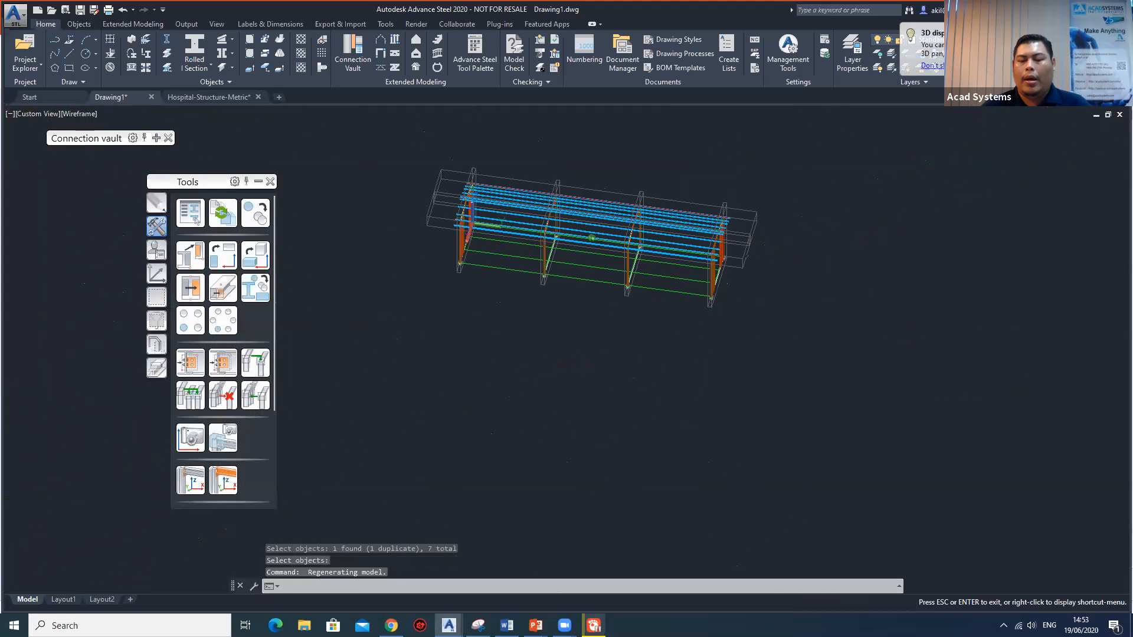
scroll(728, 320, up, 8)
scroll(728, 321, up, 8)
shift+middle_drag(728, 323, 647, 389)
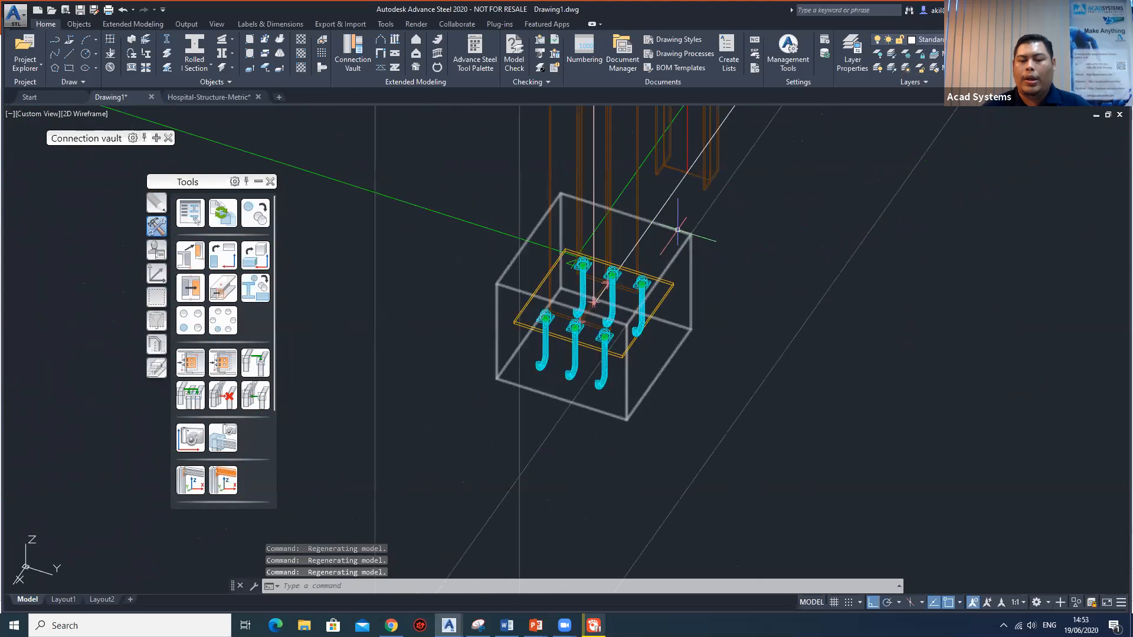
Set the source base plate's anchors parallel to the web to 2 with an intermediate distance of 350, and close its properties.
click(677, 230)
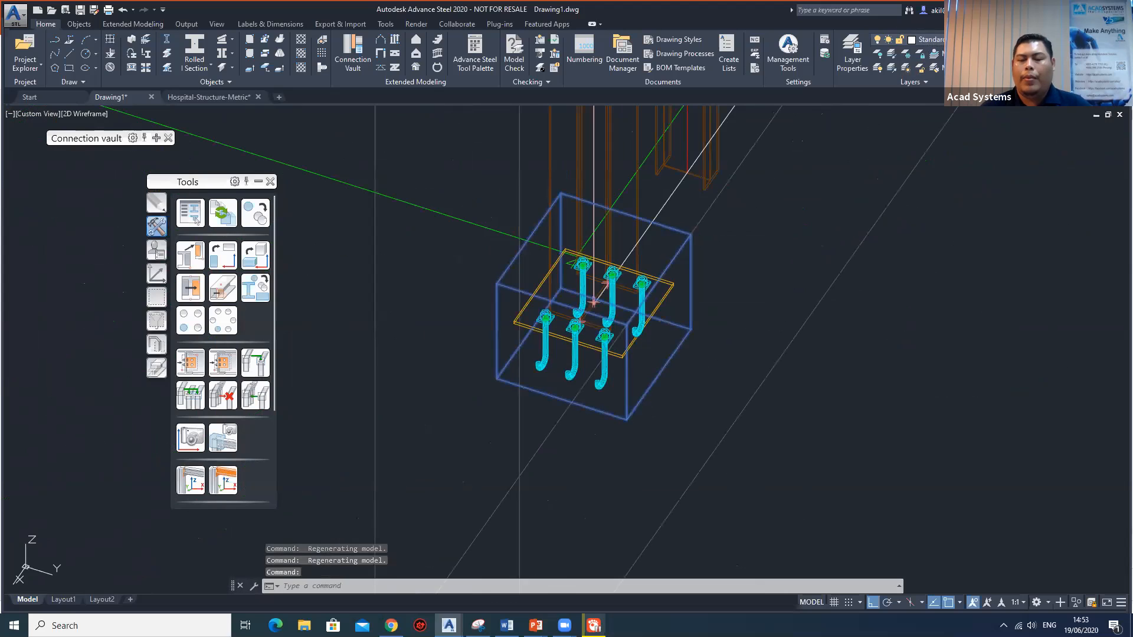
double_click(593, 302)
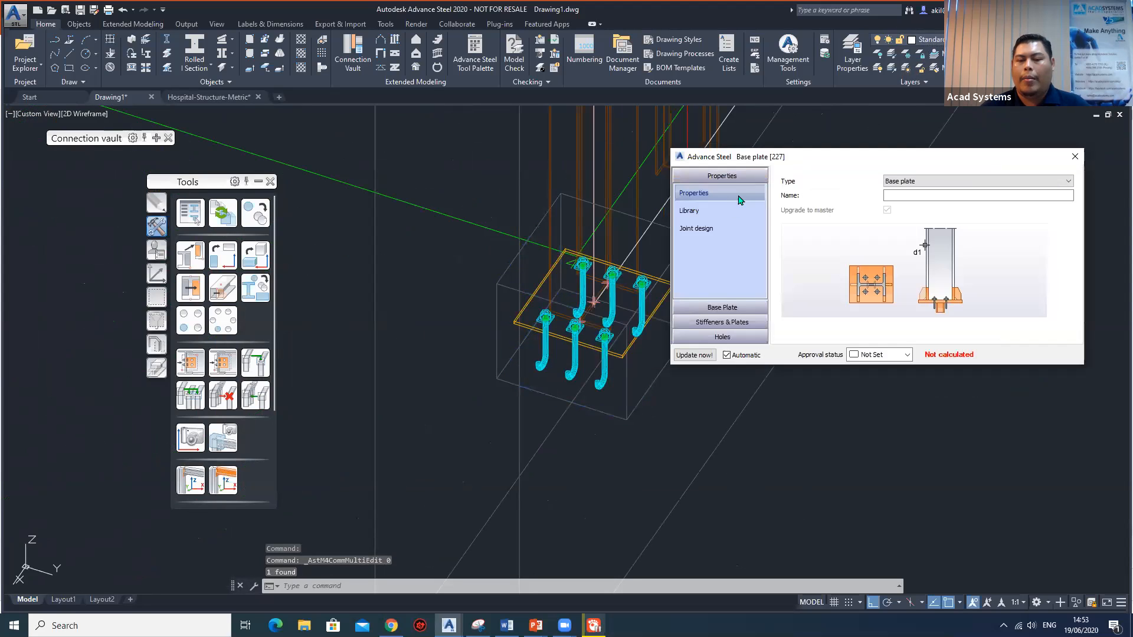
click(725, 308)
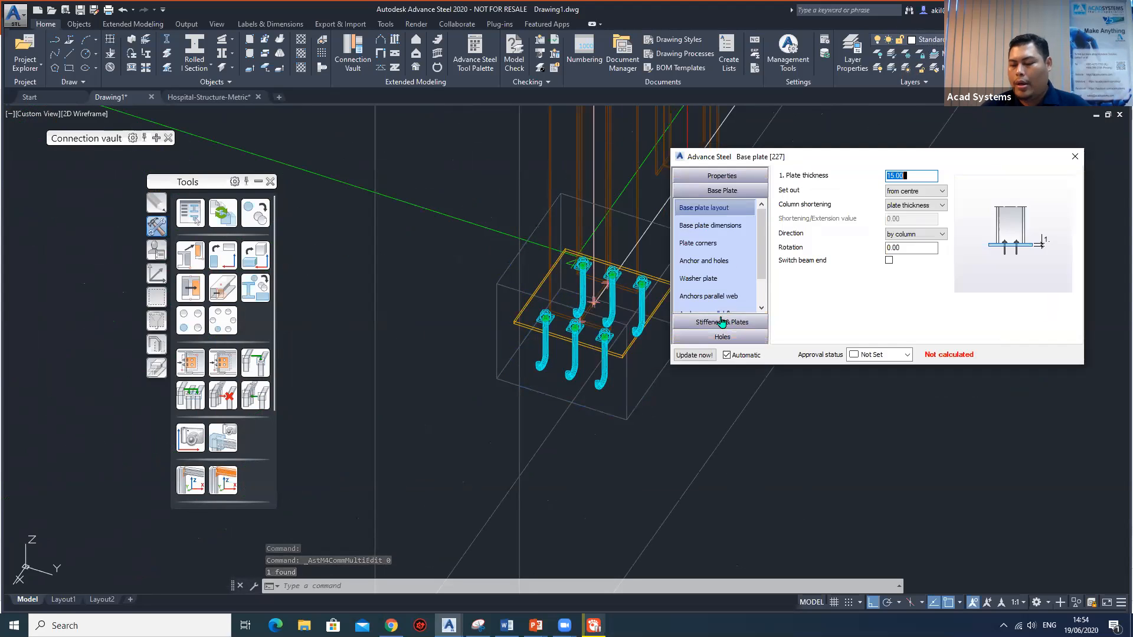
scroll(720, 272, down, 1)
click(725, 262)
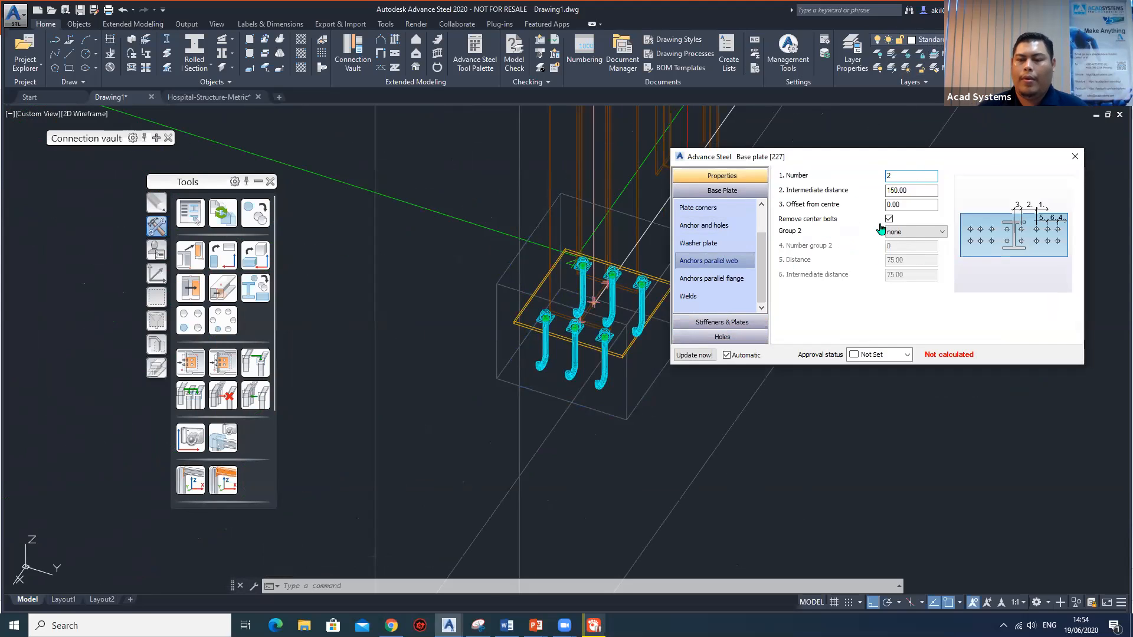
key(Return)
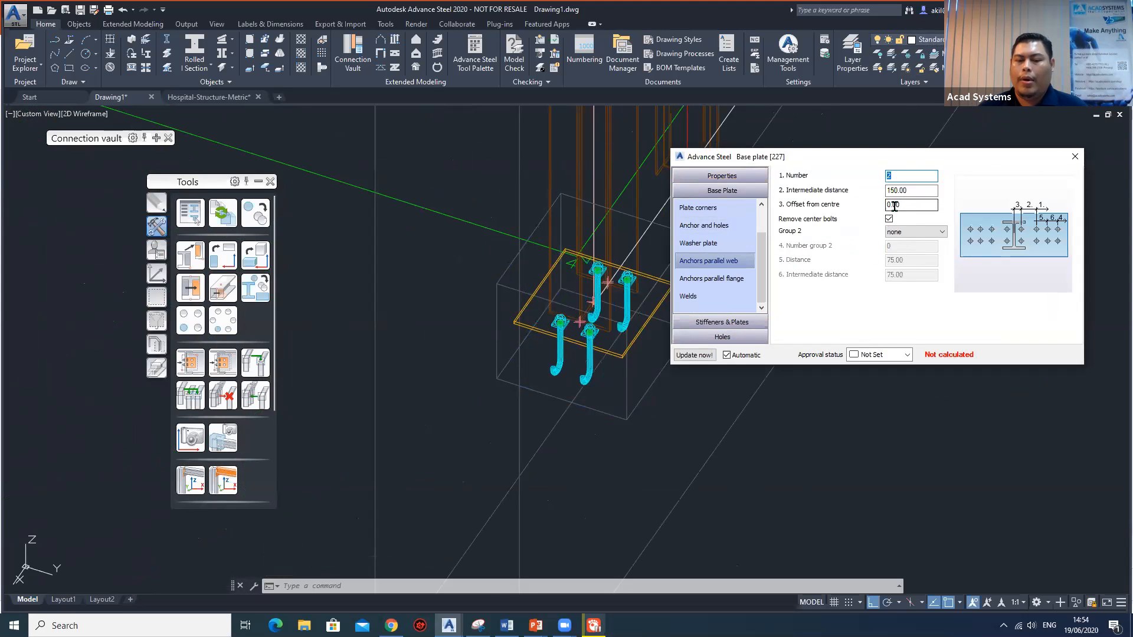
key(Tab)
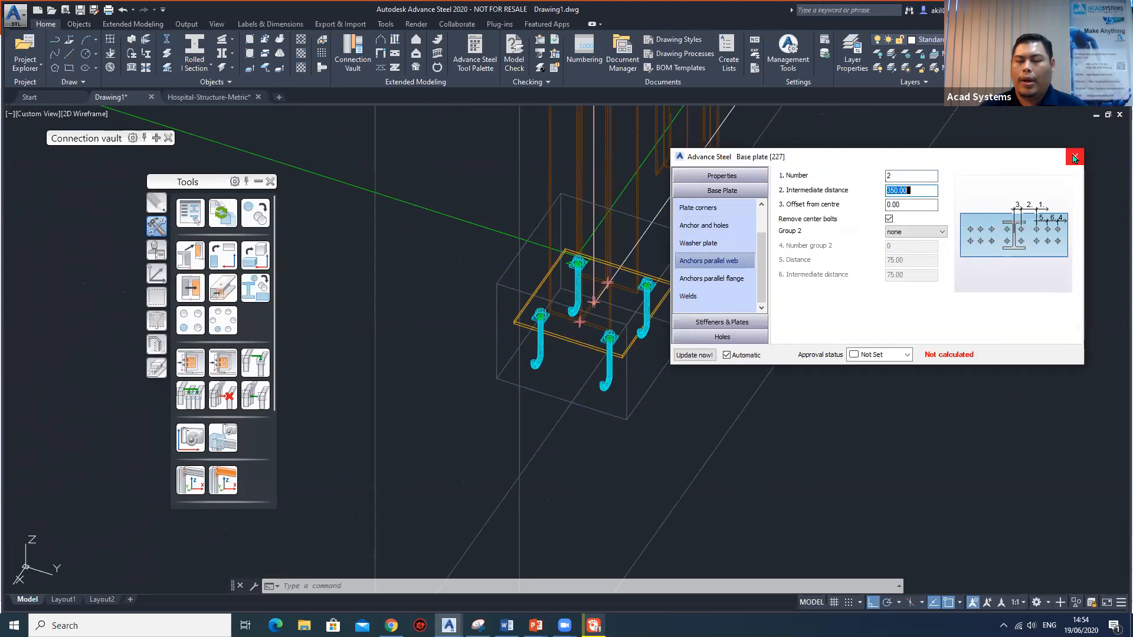
click(1075, 156)
Examine up close the anchor layout of the base plates at the opposite gable corner and at a portal column.
scroll(617, 306, down, 6)
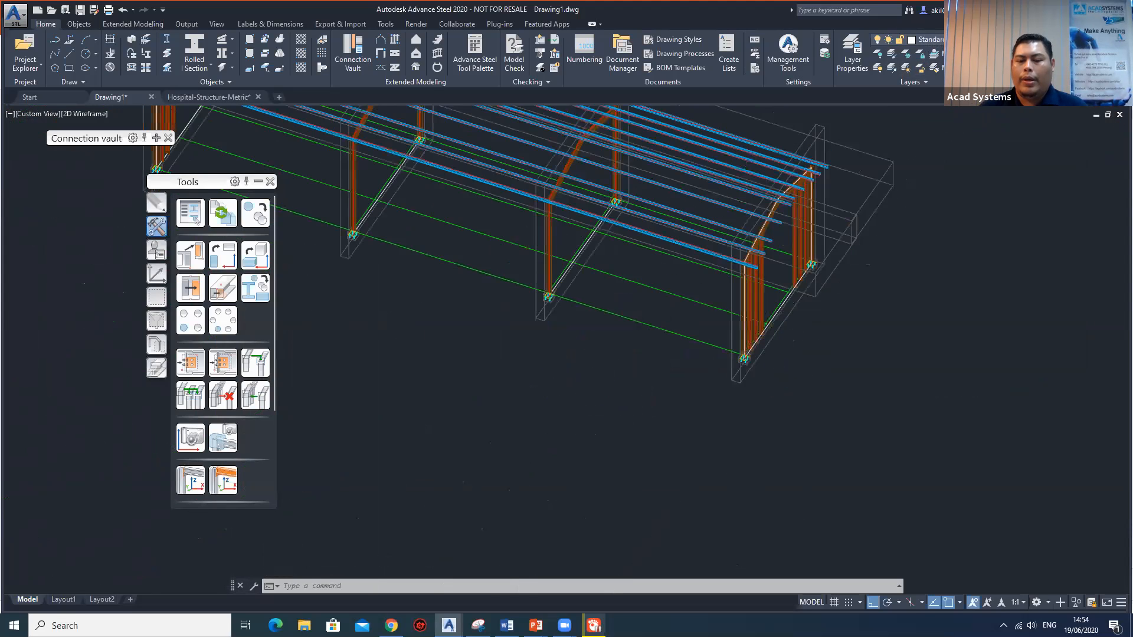
middle_drag(618, 306, 975, 387)
middle_drag(482, 253, 747, 374)
middle_drag(310, 242, 620, 345)
scroll(546, 325, up, 5)
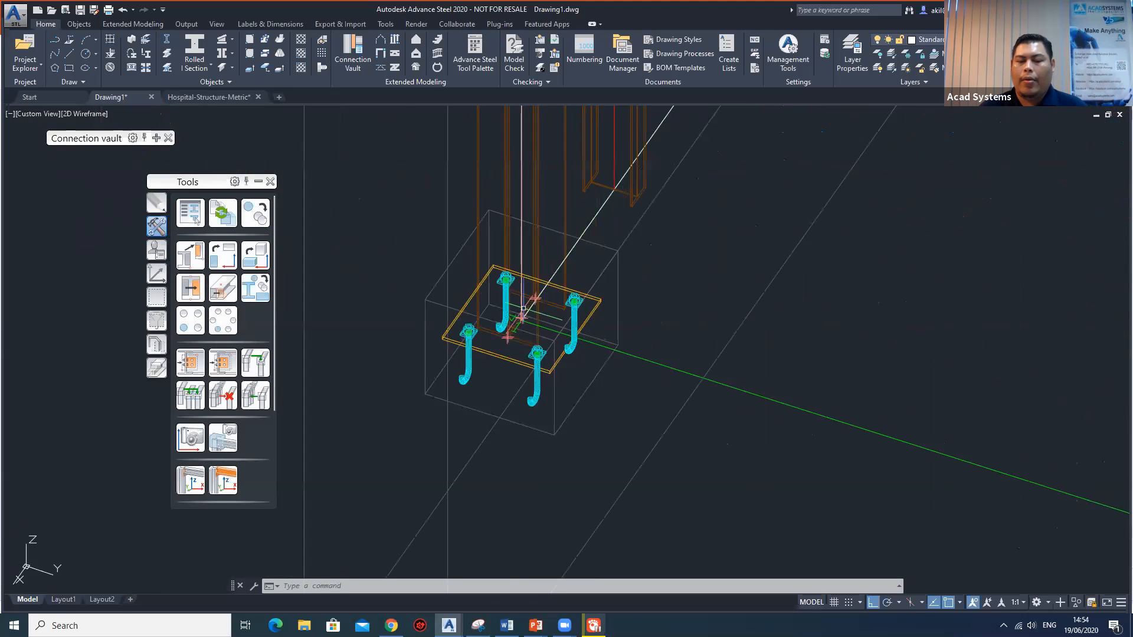
scroll(768, 316, down, 10)
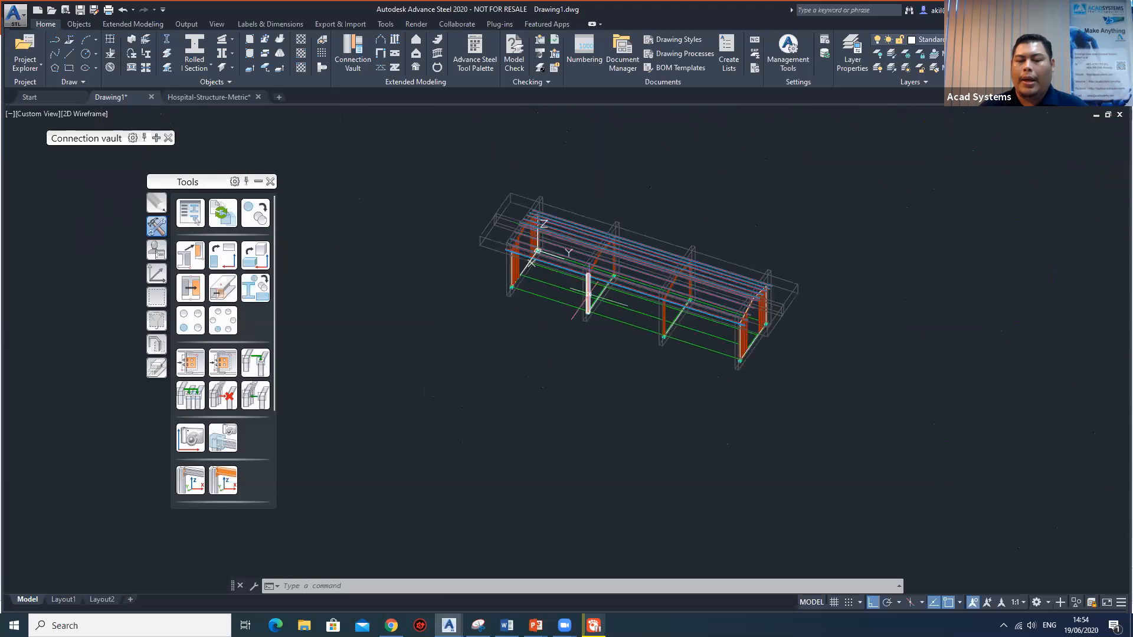
scroll(768, 318, up, 8)
shift+middle_drag(630, 351, 415, 353)
shift+middle_drag(673, 377, 820, 357)
scroll(819, 358, up, 7)
scroll(614, 472, down, 2)
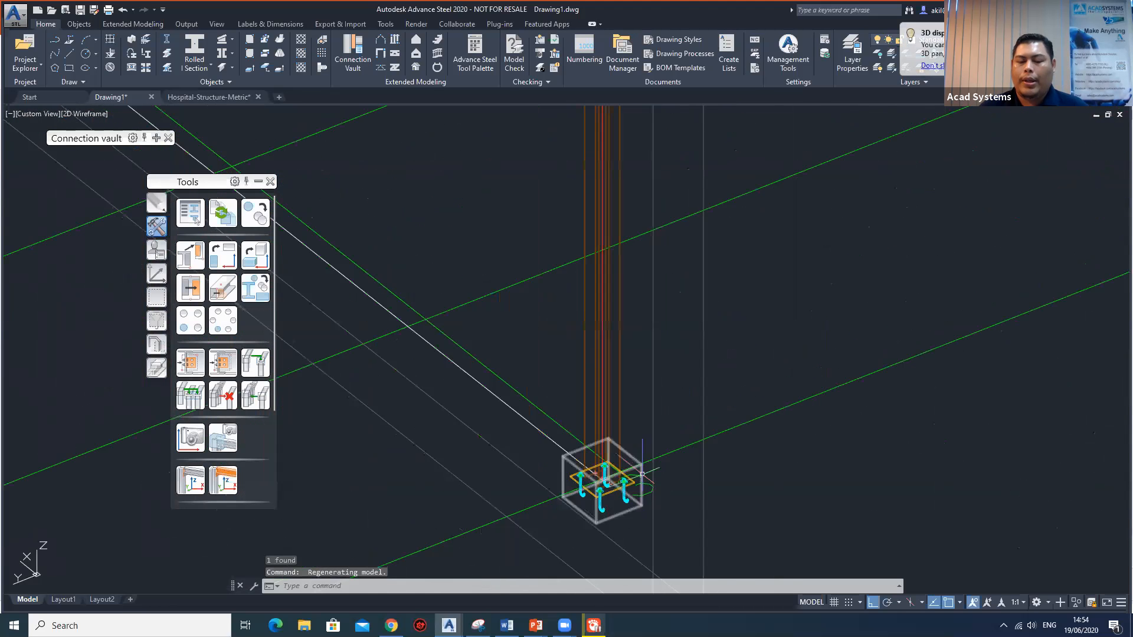
middle_drag(634, 466, 717, 413)
scroll(684, 444, up, 4)
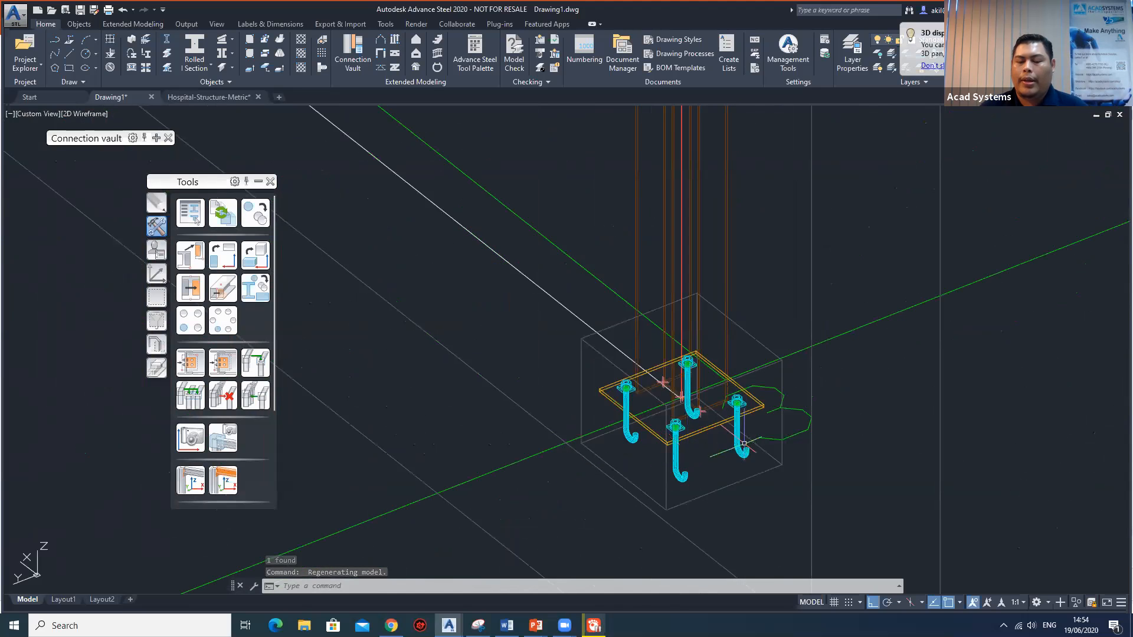
Examine the base plate at the gable corner near the UCS origin, as well as the whole frame with its purlins.
scroll(732, 433, down, 4)
middle_drag(778, 423, 281, 495)
scroll(856, 303, down, 7)
middle_drag(701, 362, 588, 432)
scroll(862, 313, up, 6)
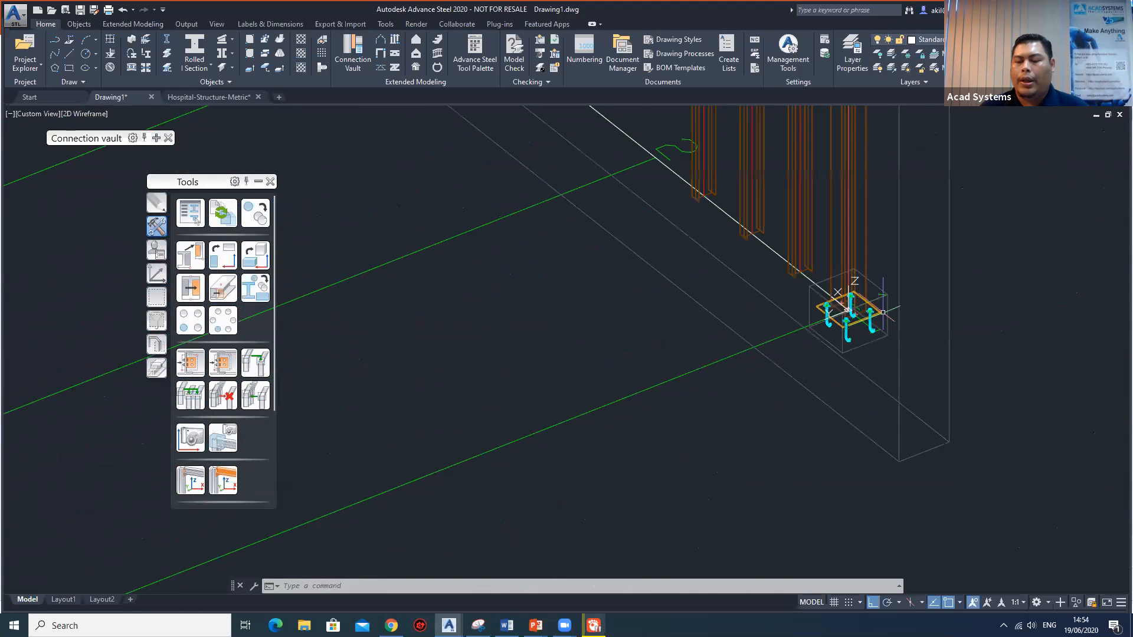
scroll(864, 313, down, 2)
scroll(808, 329, down, 10)
shift+middle_drag(690, 349, 865, 344)
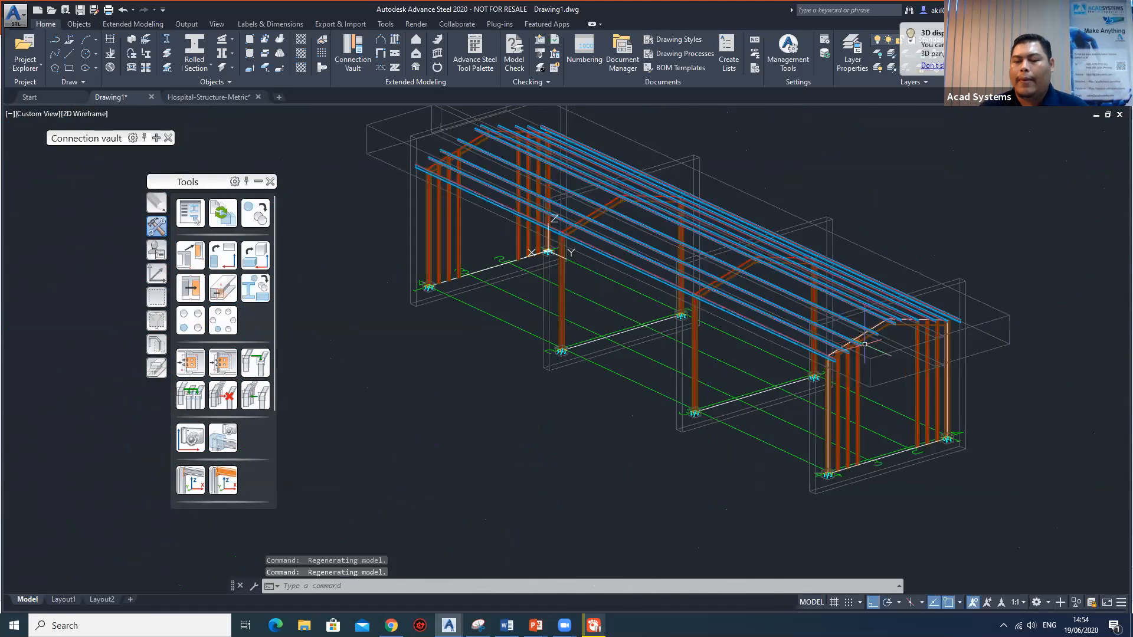
scroll(865, 344, up, 4)
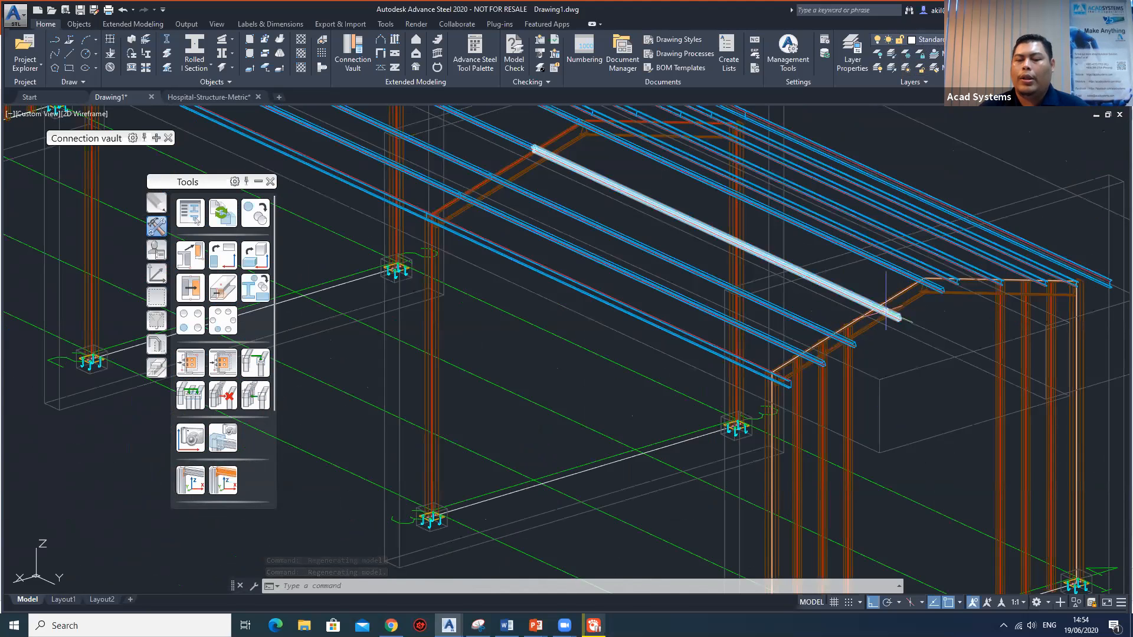
scroll(885, 304, down, 3)
middle_drag(663, 224, 753, 295)
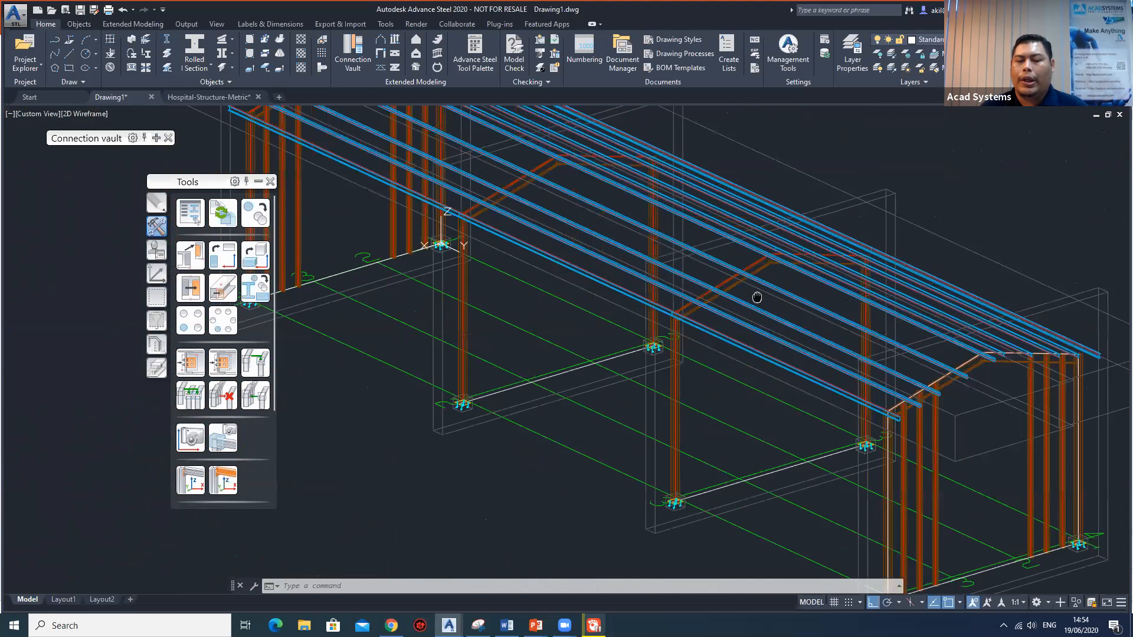
scroll(785, 308, down, 3)
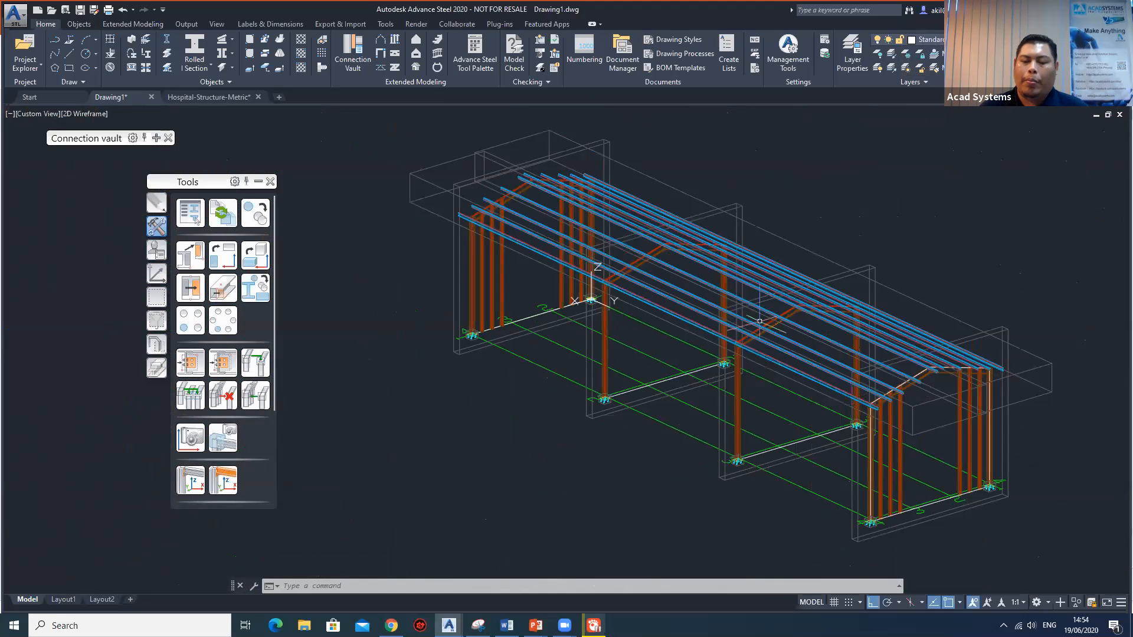
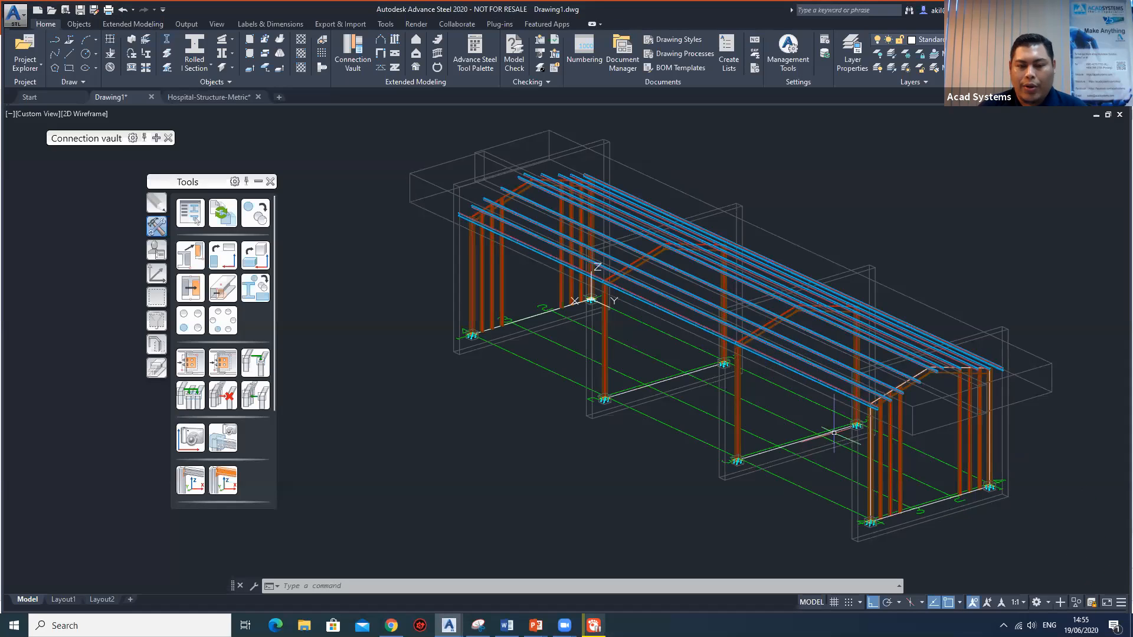
Switch to the Hospital-Structure-Metric drawing and bring its two-storey steel frame into view.
key(Escape)
key(Escape)
scroll(779, 407, down, 3)
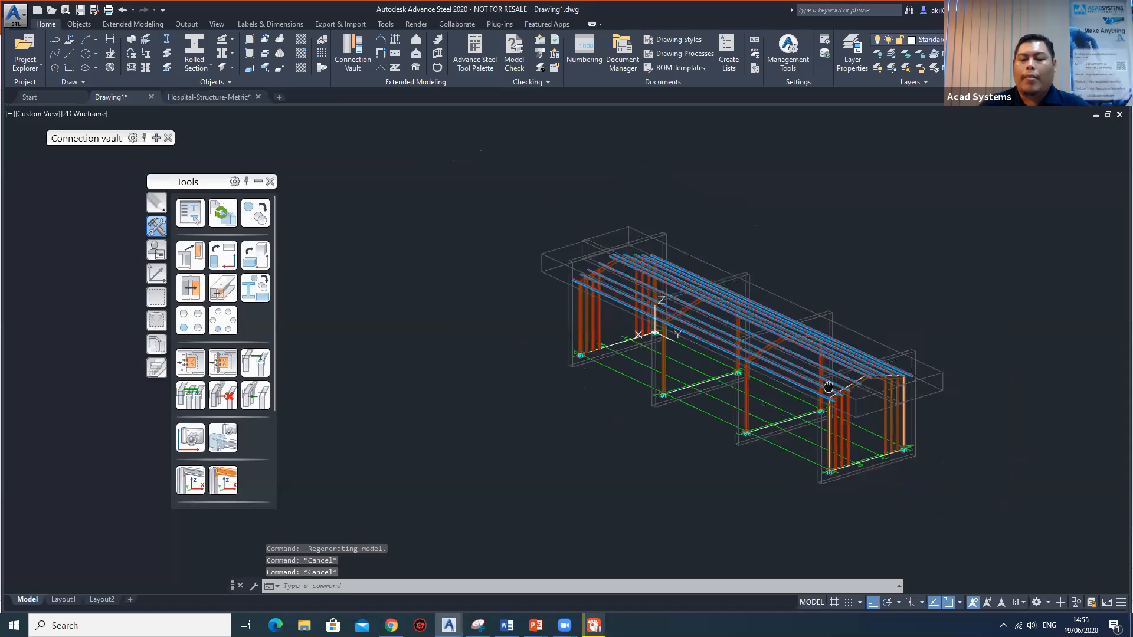
scroll(764, 406, up, 3)
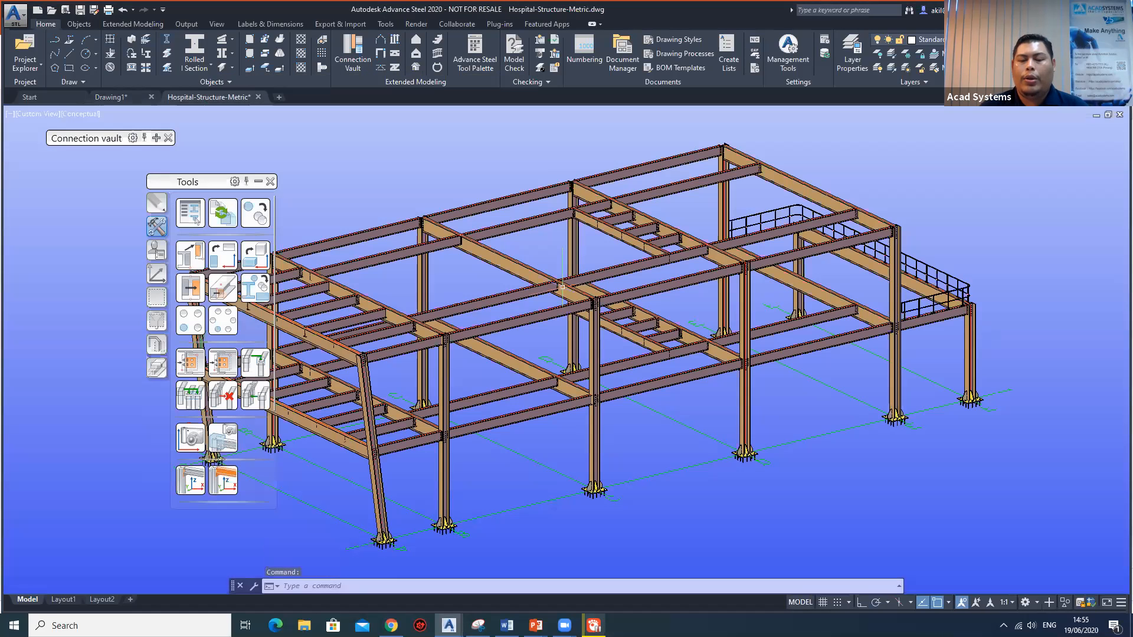
middle_drag(681, 268, 731, 254)
middle_drag(564, 330, 727, 281)
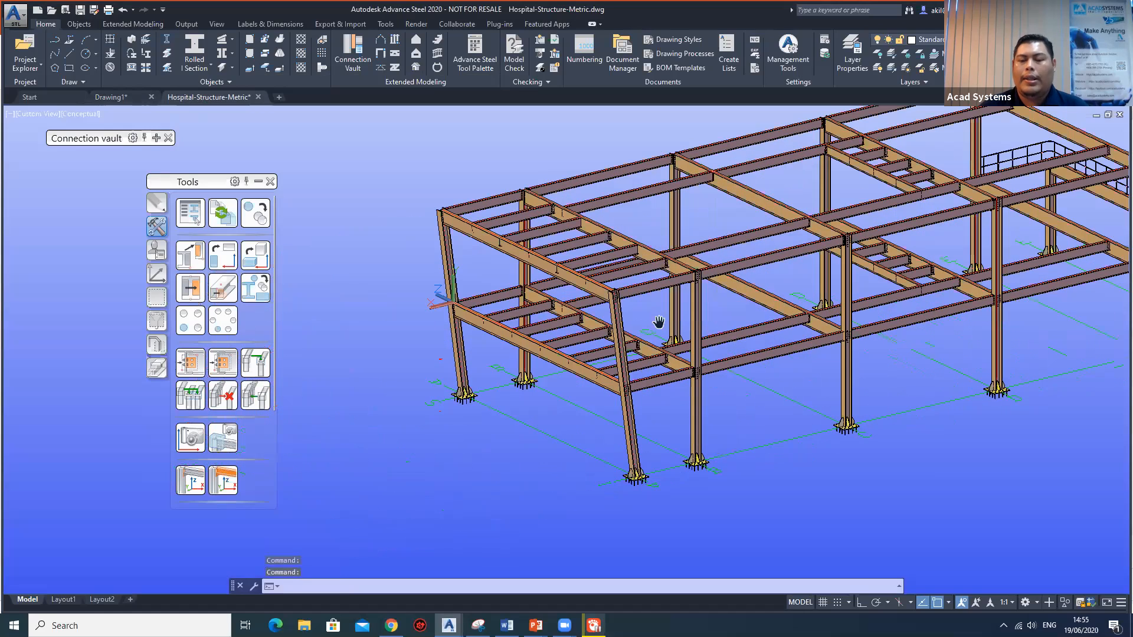
middle_drag(660, 324, 541, 333)
middle_drag(631, 299, 618, 316)
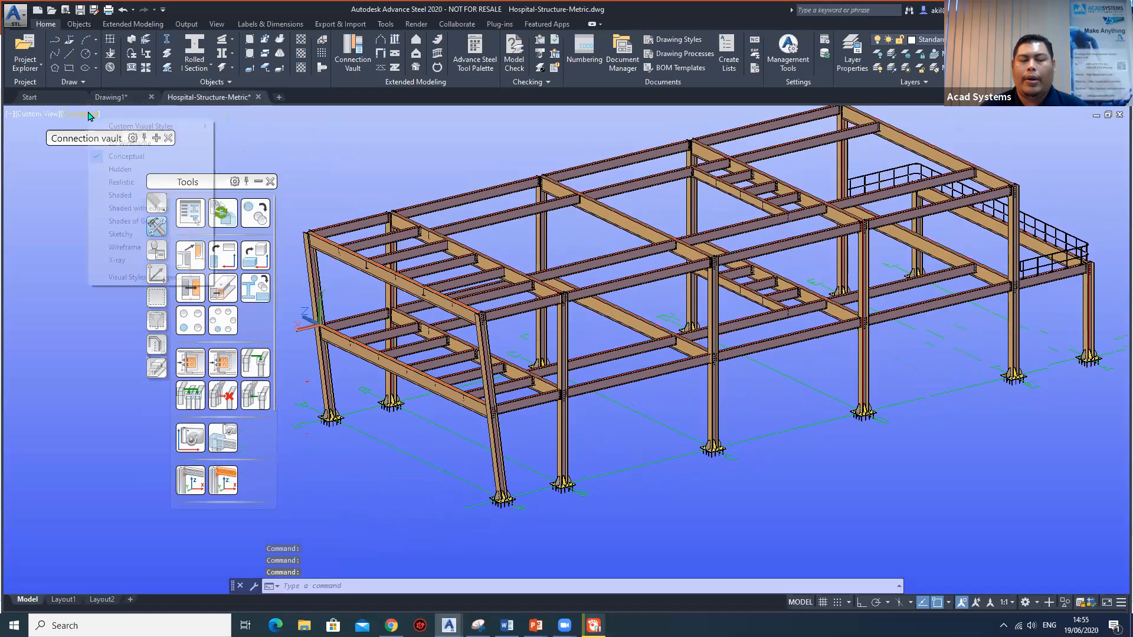
Try the Wireframe visual style on the hospital structure and restore the Conceptual style.
click(90, 114)
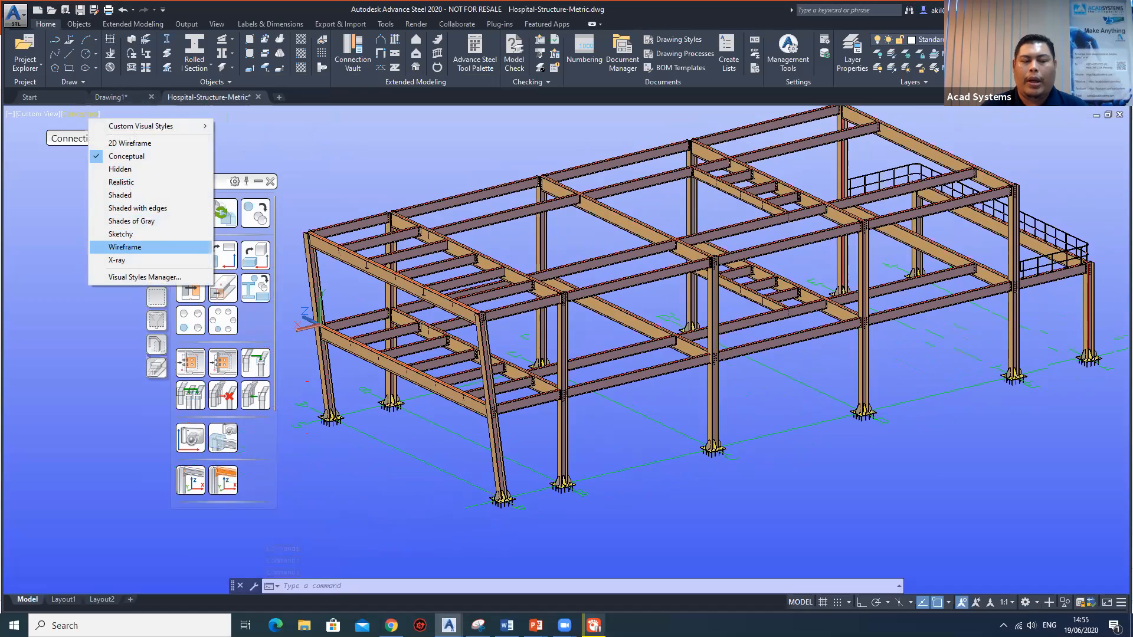
click(125, 246)
click(78, 114)
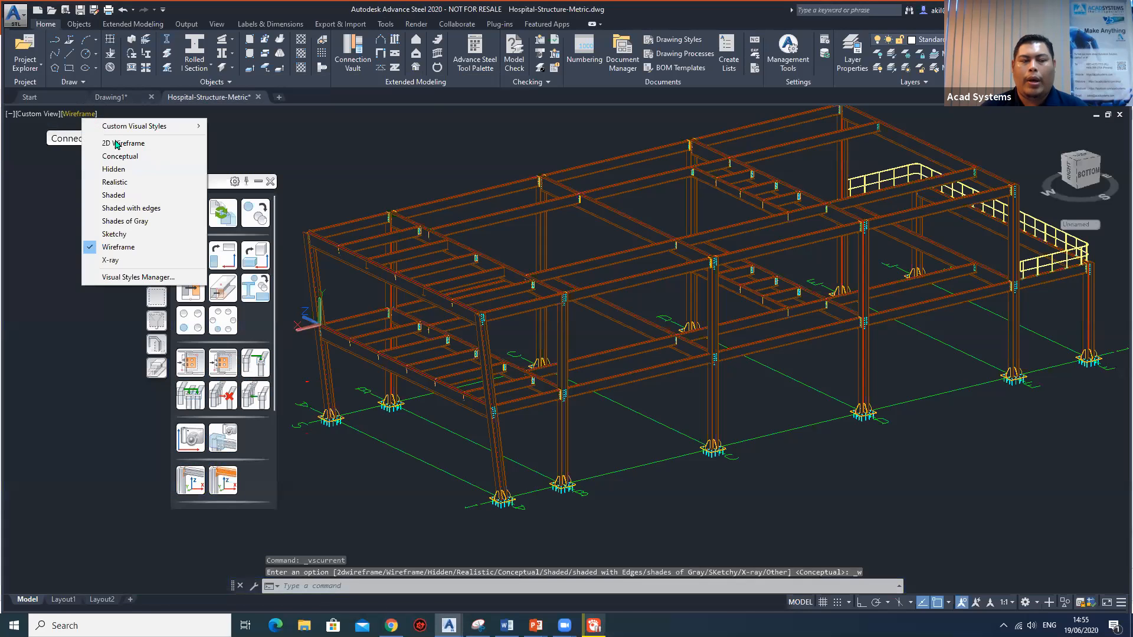
click(116, 156)
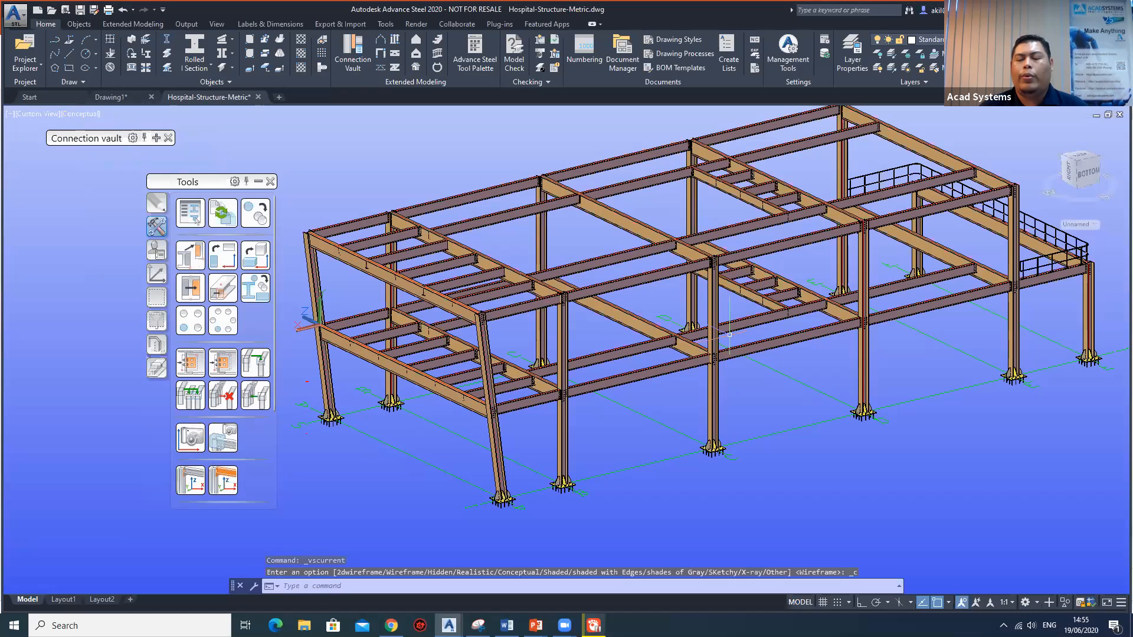
mouse_move(721, 349)
shift+middle_down()
mouse_move(739, 351)
mouse_move(721, 288)
shift+middle_up()
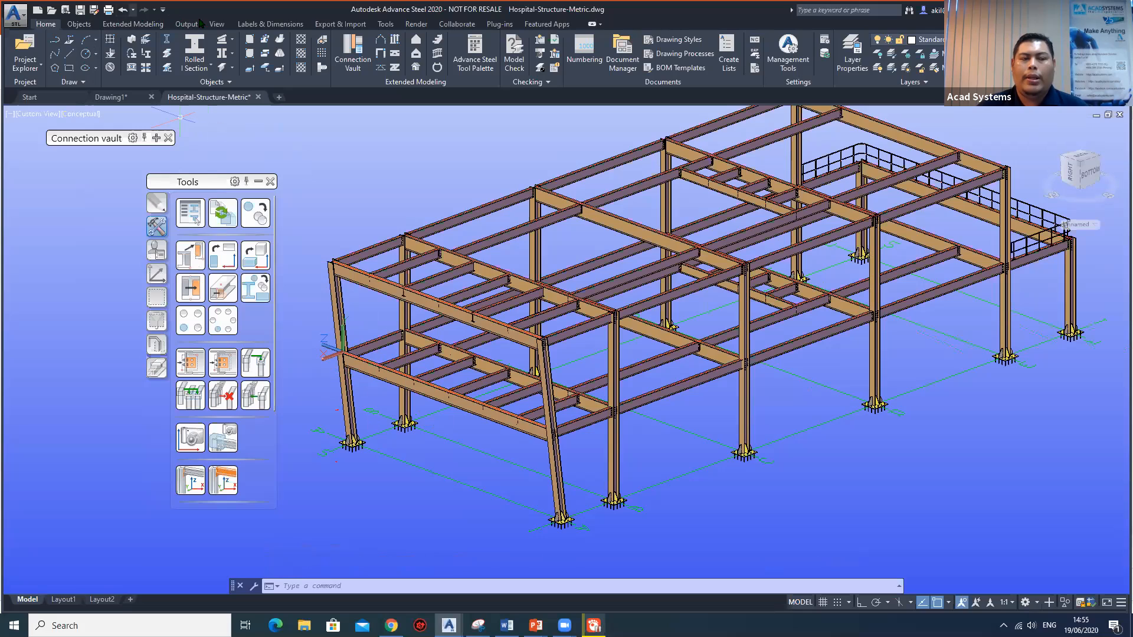
click(289, 24)
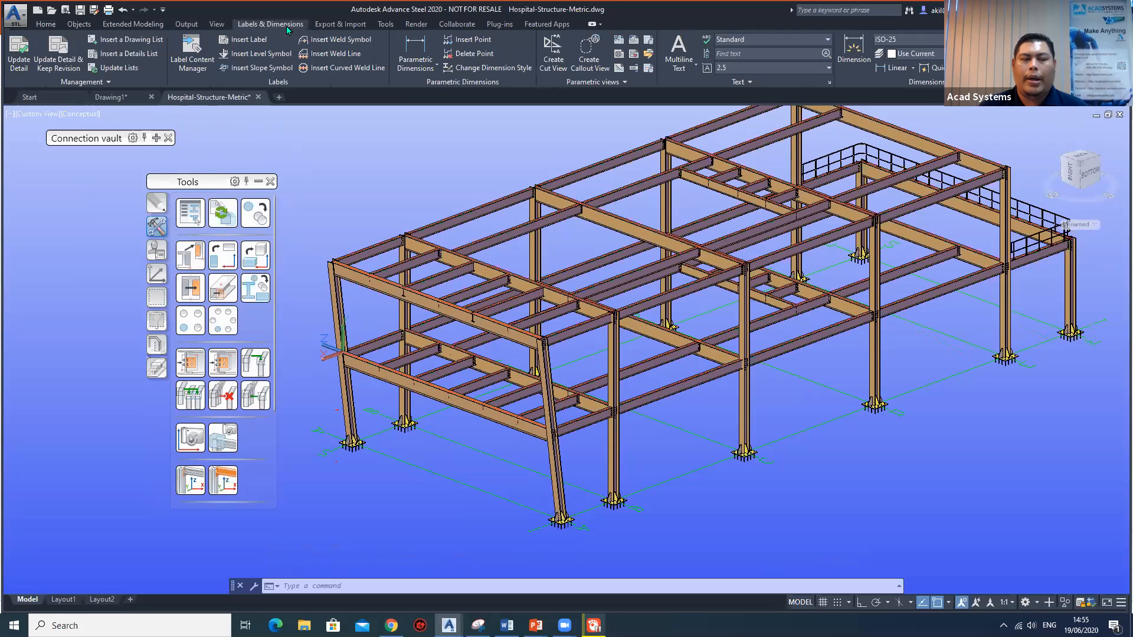
click(354, 24)
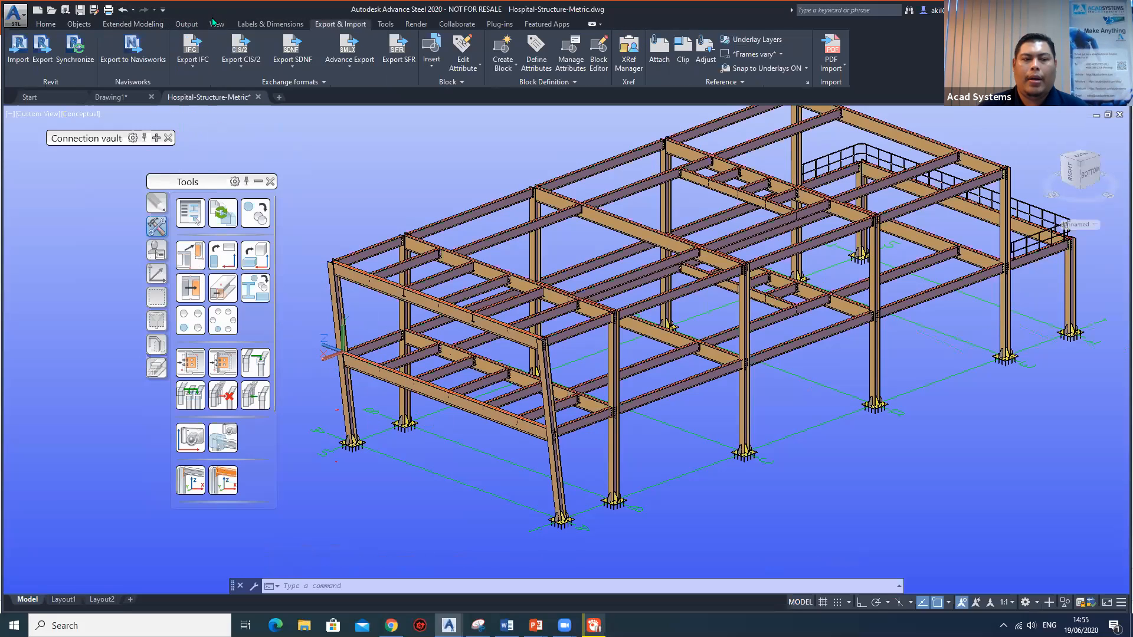
click(46, 24)
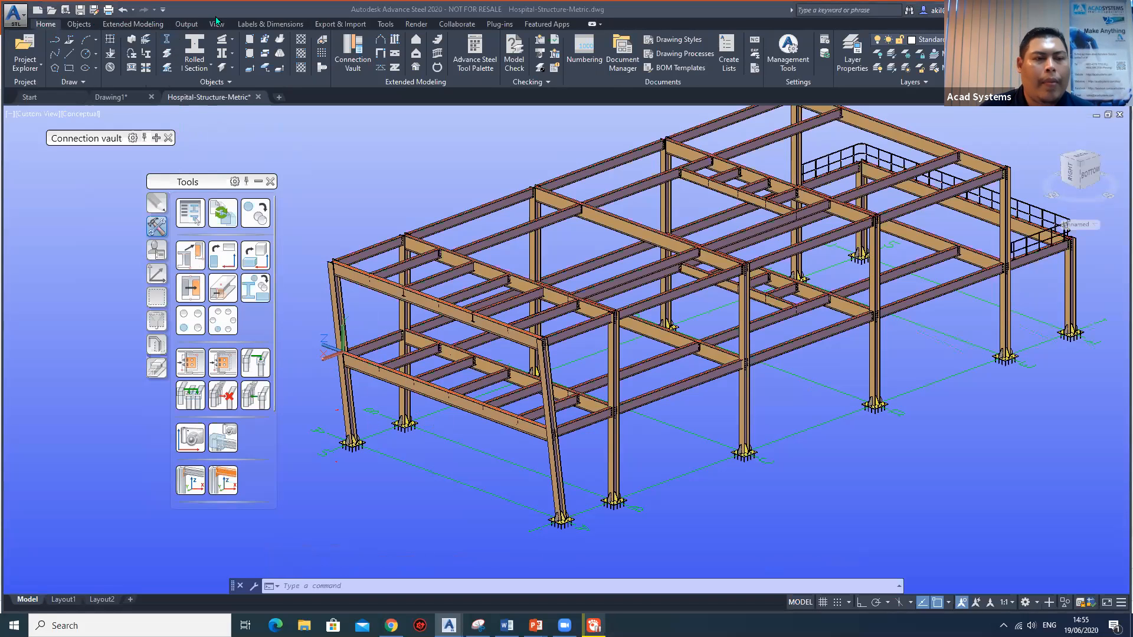
click(290, 24)
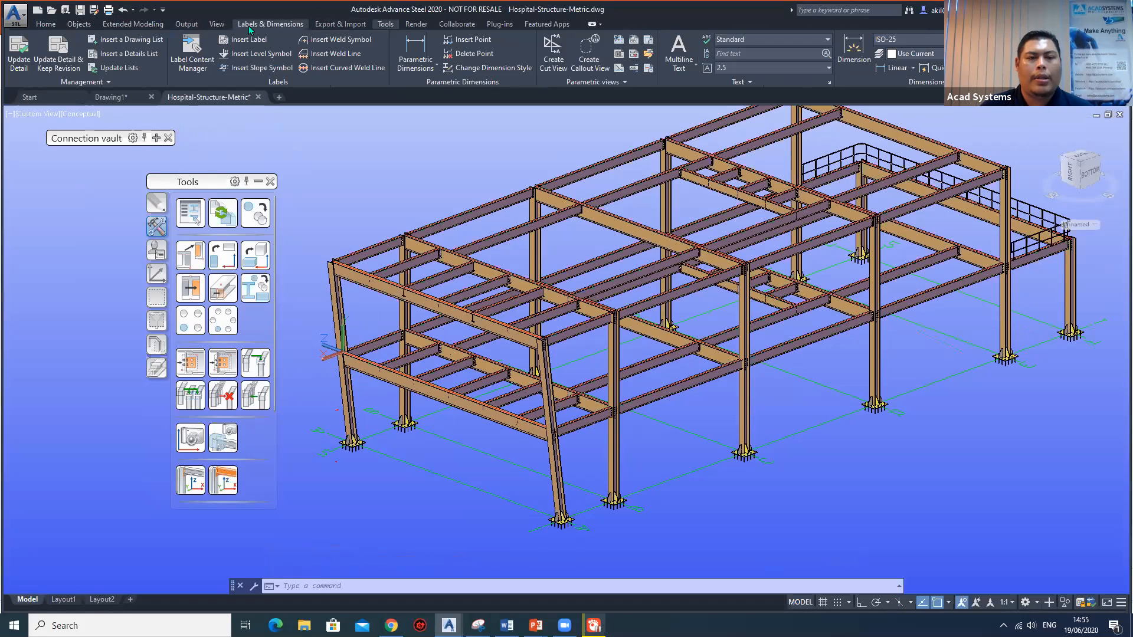
Open the Prefix Configuration and expand the user's Default prefixes down to the individual model roles under Any.
click(187, 23)
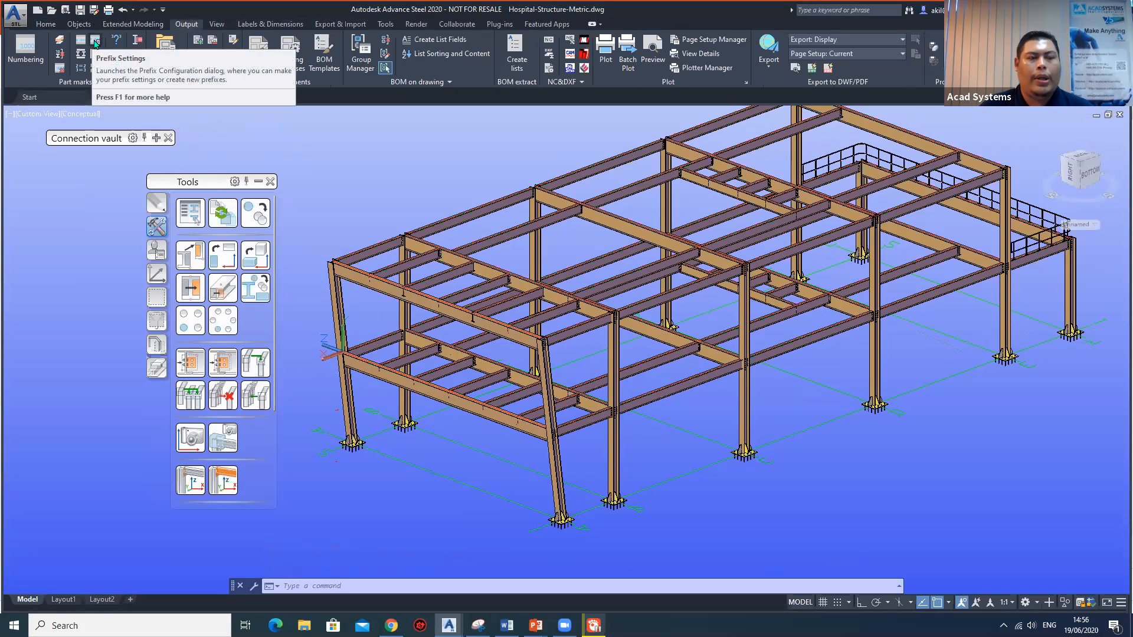
click(95, 43)
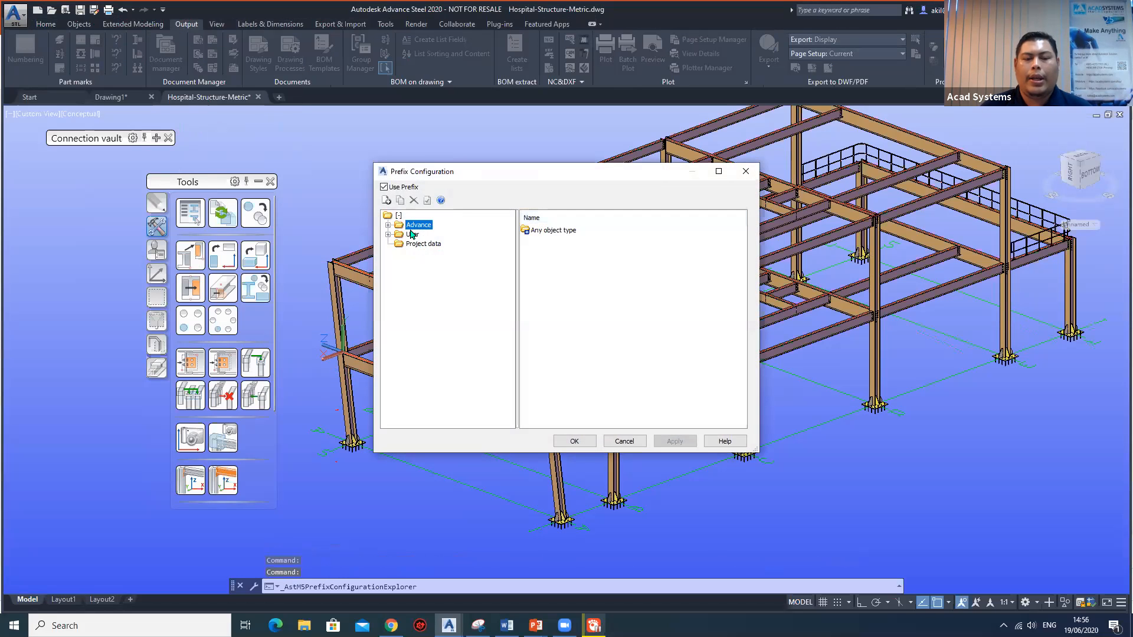
double_click(413, 227)
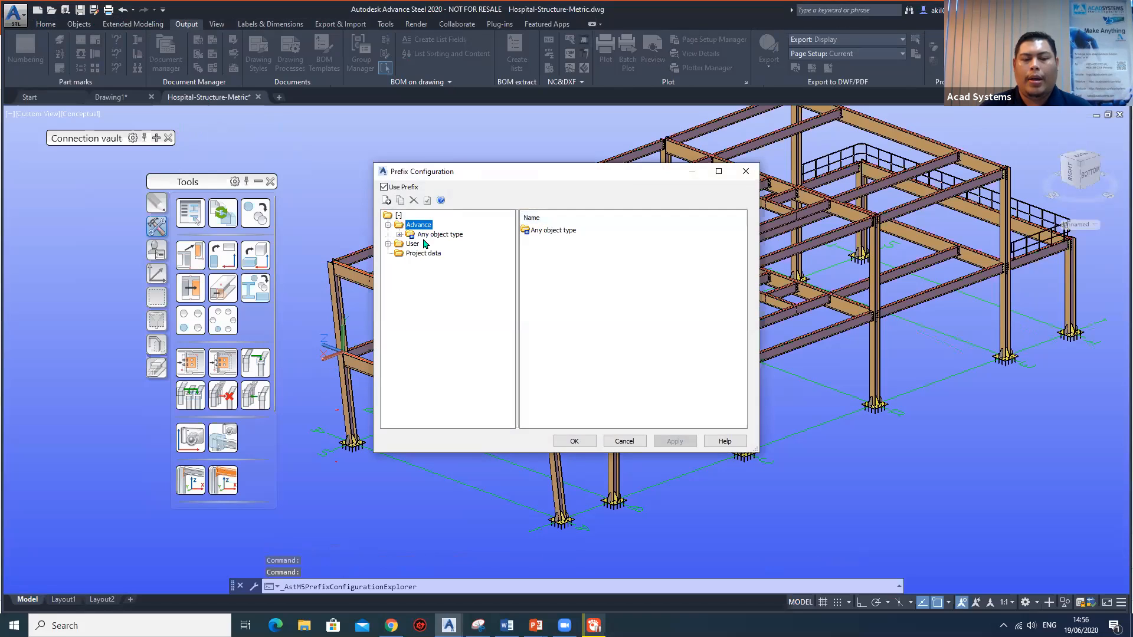
double_click(413, 243)
double_click(430, 254)
double_click(451, 263)
click(445, 272)
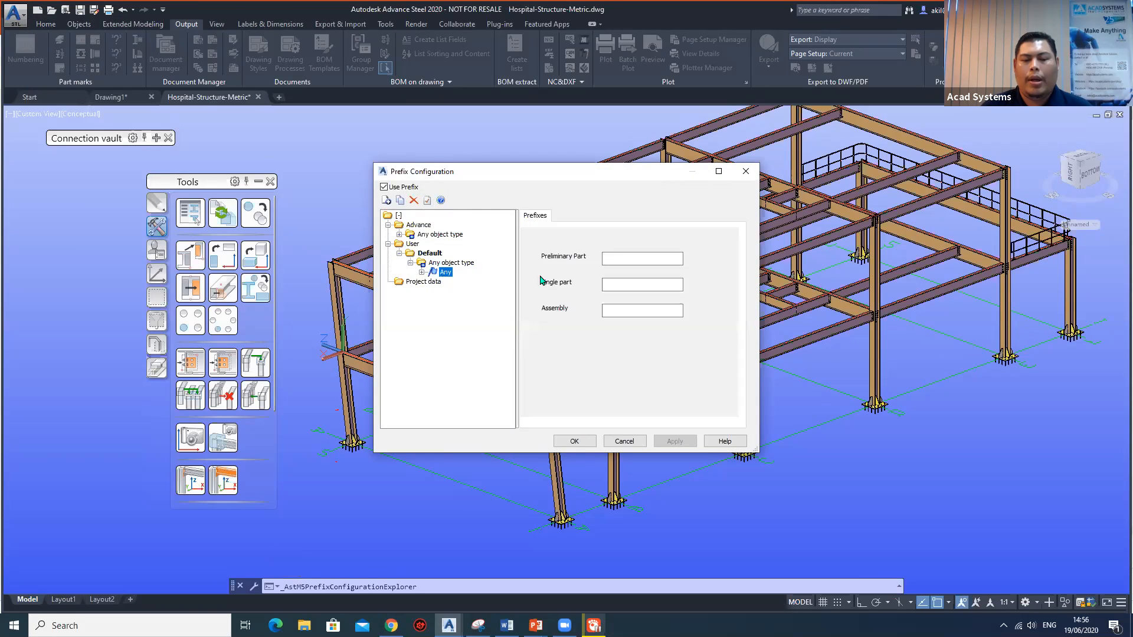
click(422, 272)
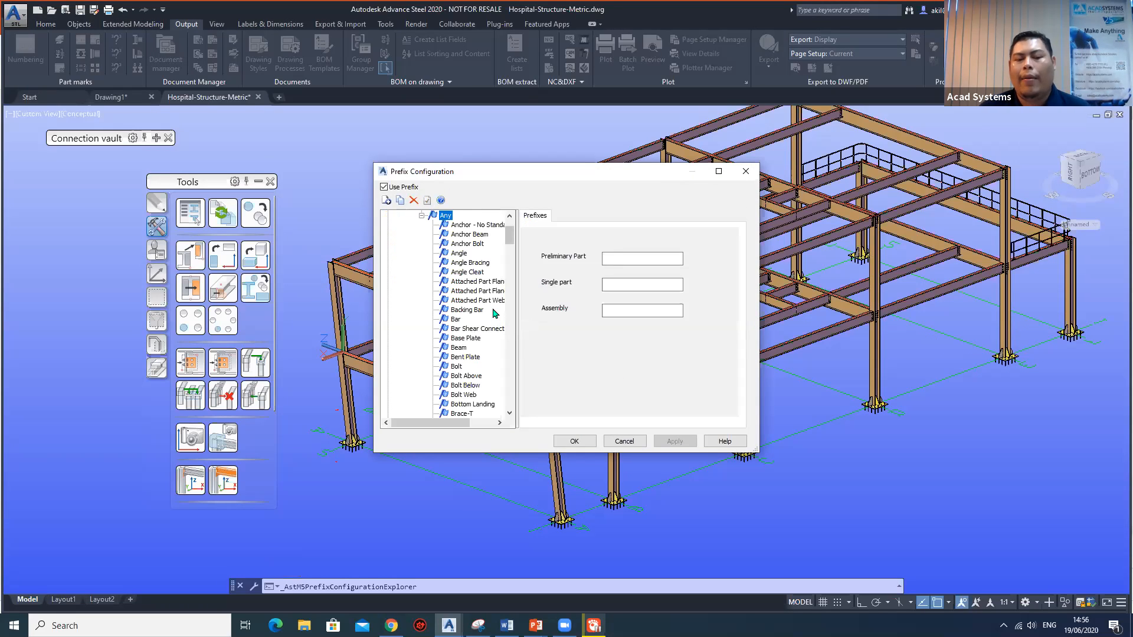
Examine the single part and assembly prefixes of roles such as Concrete Foundation, Cover1 and Folded Profile, and close the configuration.
scroll(469, 311, down, 5)
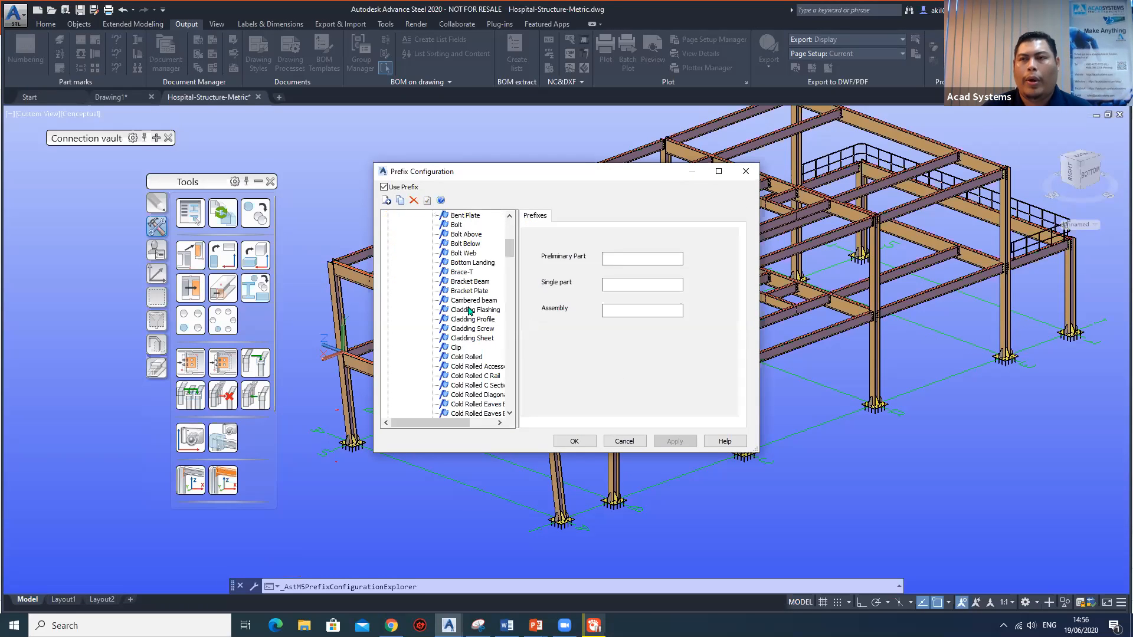
scroll(474, 301, down, 5)
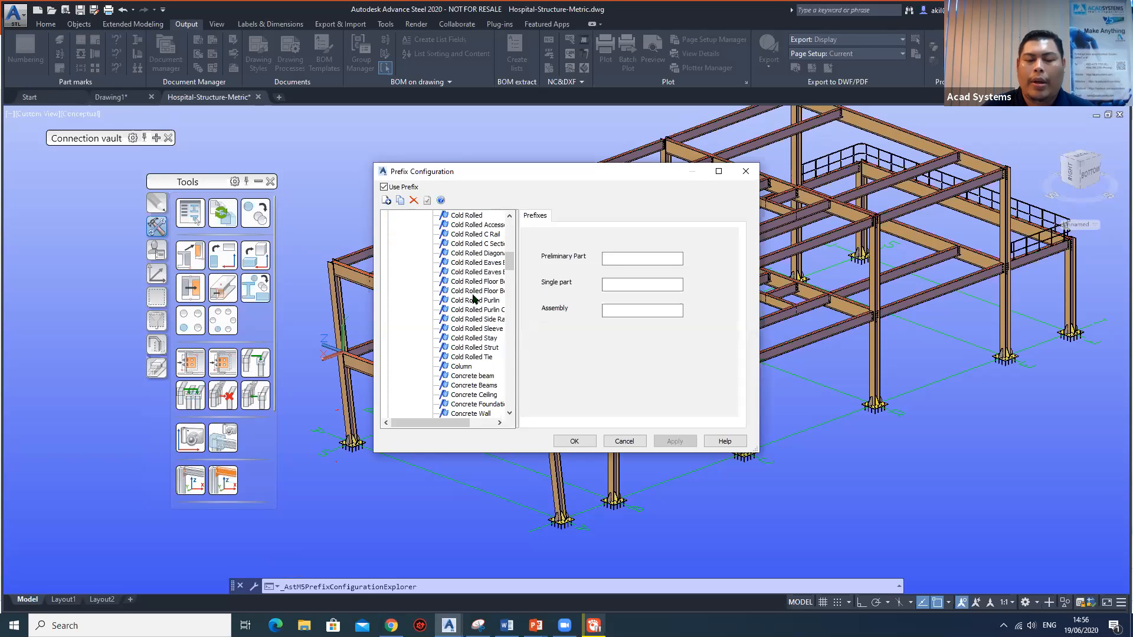
scroll(472, 301, down, 4)
click(475, 291)
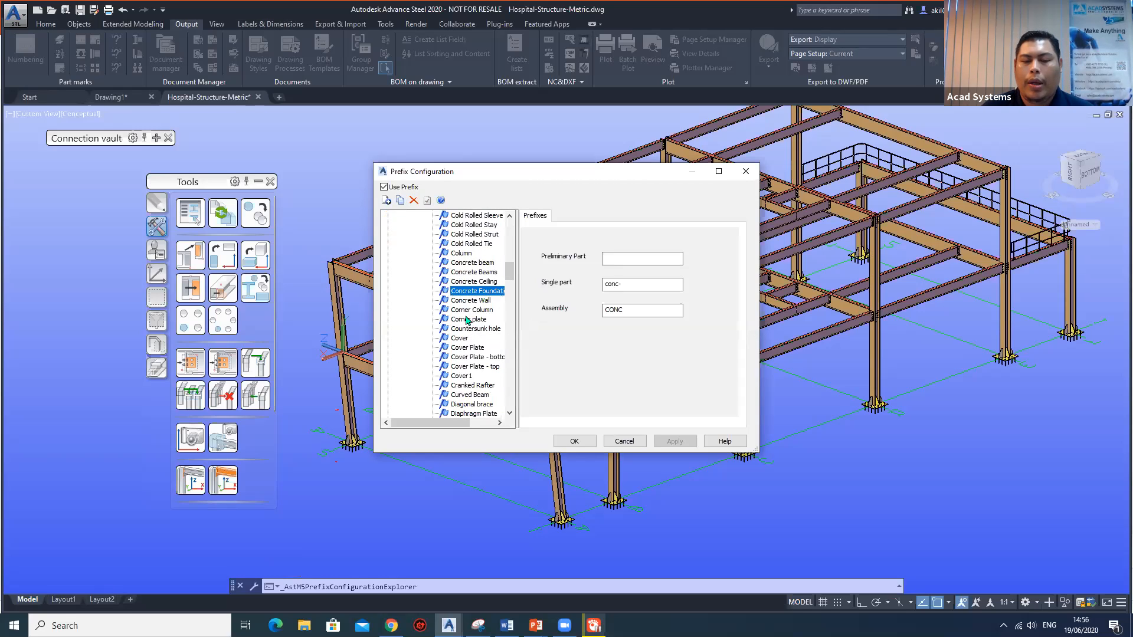
scroll(467, 320, down, 2)
click(467, 319)
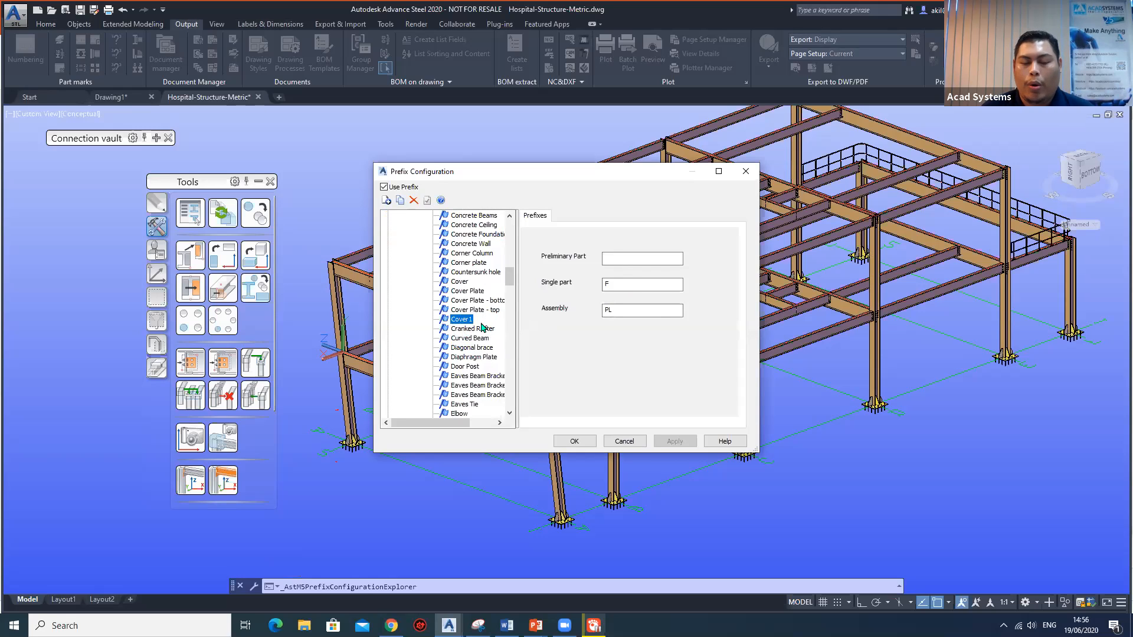
scroll(468, 328, down, 5)
click(466, 332)
click(453, 403)
scroll(463, 366, down, 2)
scroll(463, 369, down, 3)
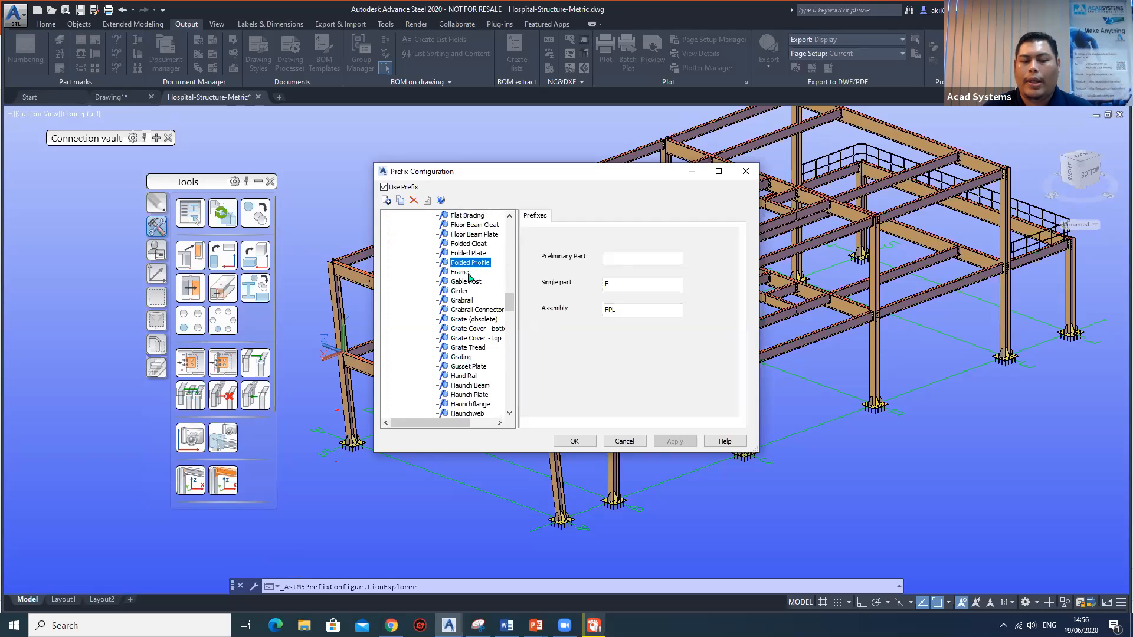
scroll(469, 280, up, 10)
scroll(468, 287, up, 3)
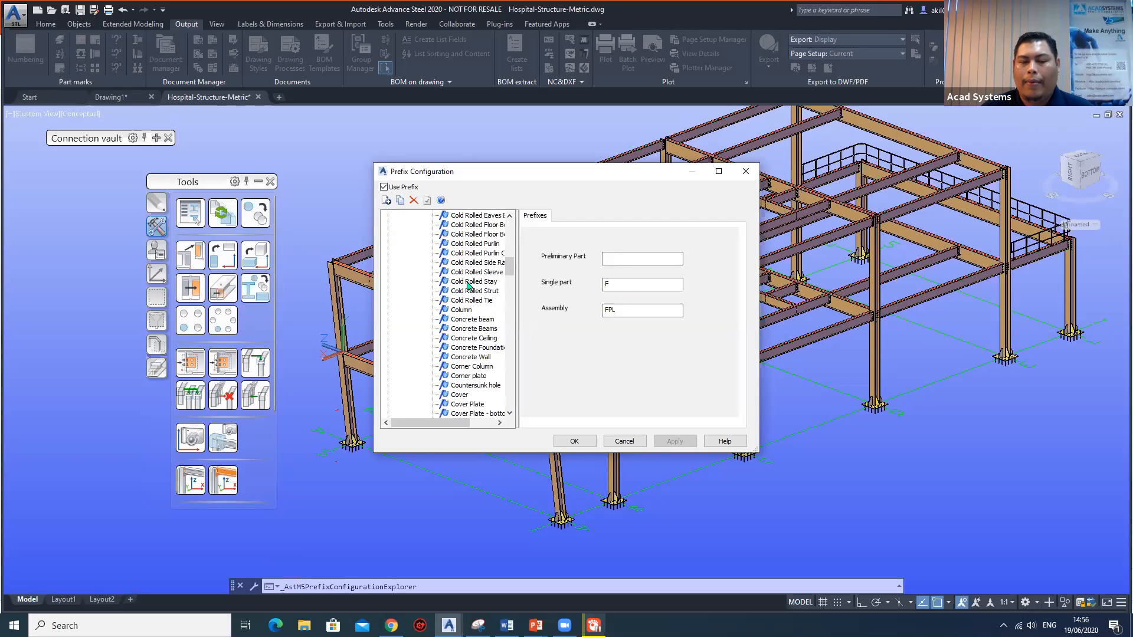
click(744, 171)
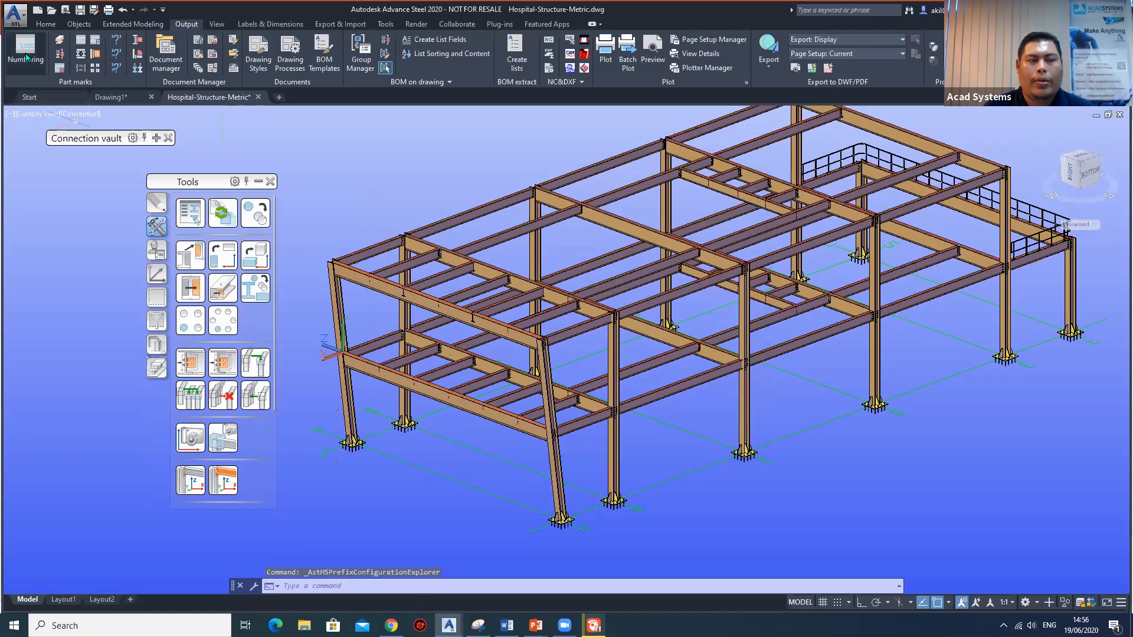
Run the numbering with single parts starting at 1000, assemblies starting at 1, and the method SP: 1000,1001...;MP:1,2,3 for both.
click(26, 58)
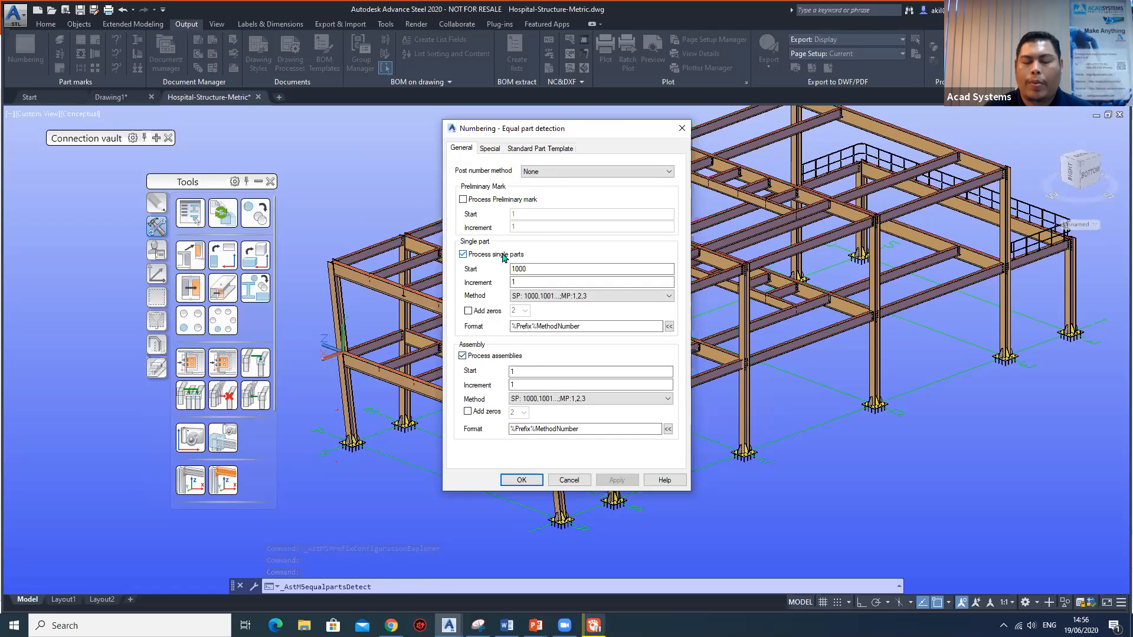
click(532, 399)
click(532, 399)
click(591, 298)
click(591, 298)
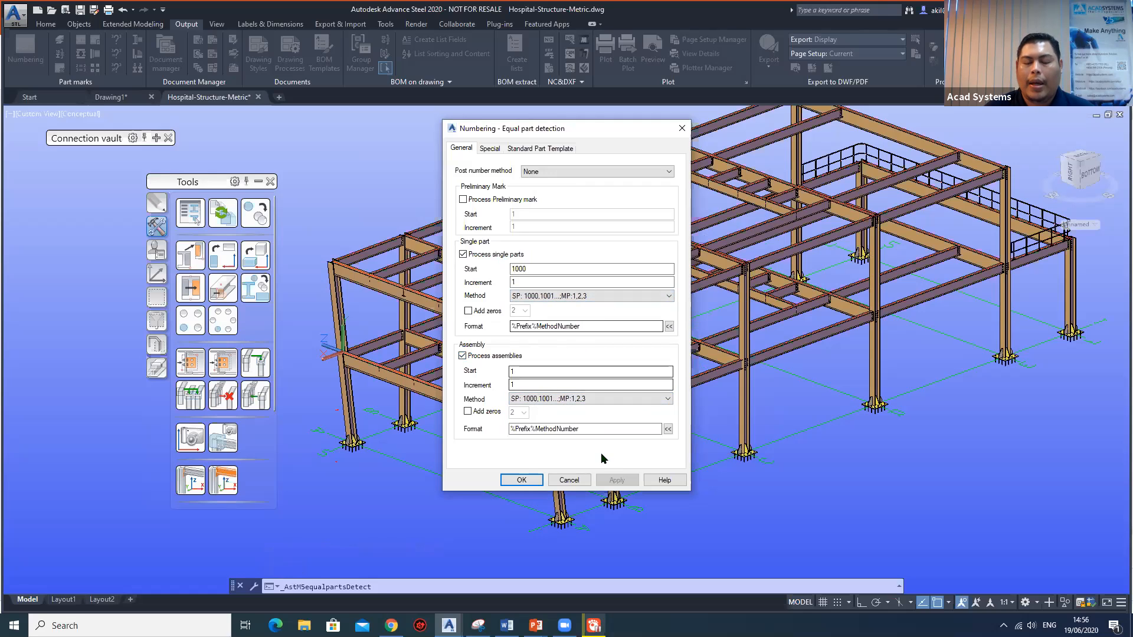
click(522, 480)
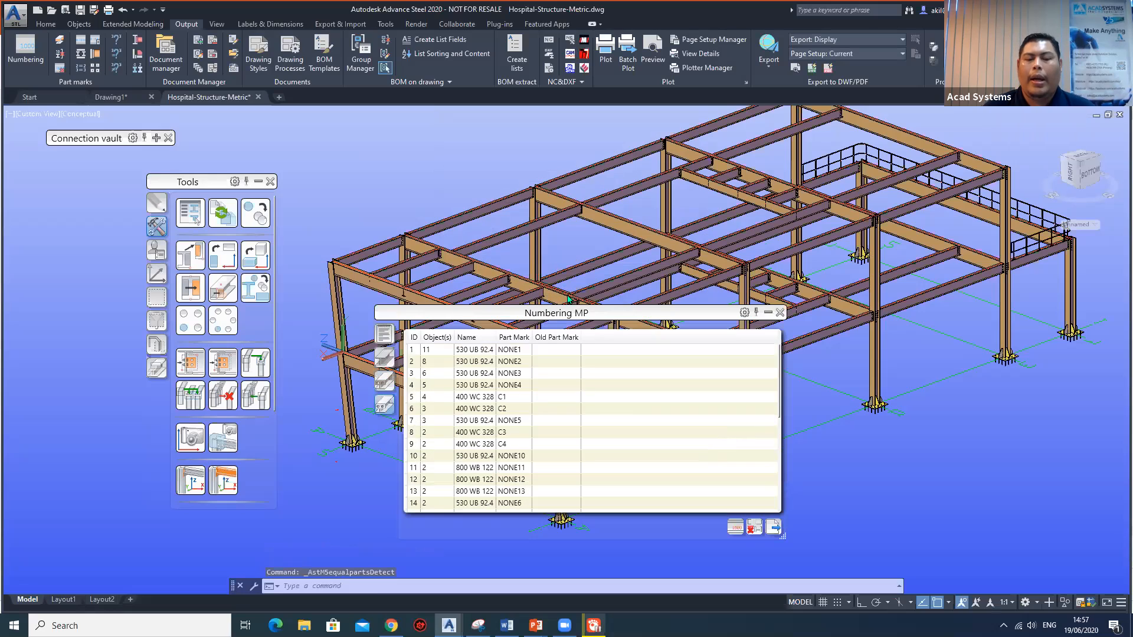
Enlarge the Numbering MP list with a wider Name column and mark several 400 WC 328, 800 WB 122 and 530 UB 92.4 entries.
drag(566, 306, 551, 131)
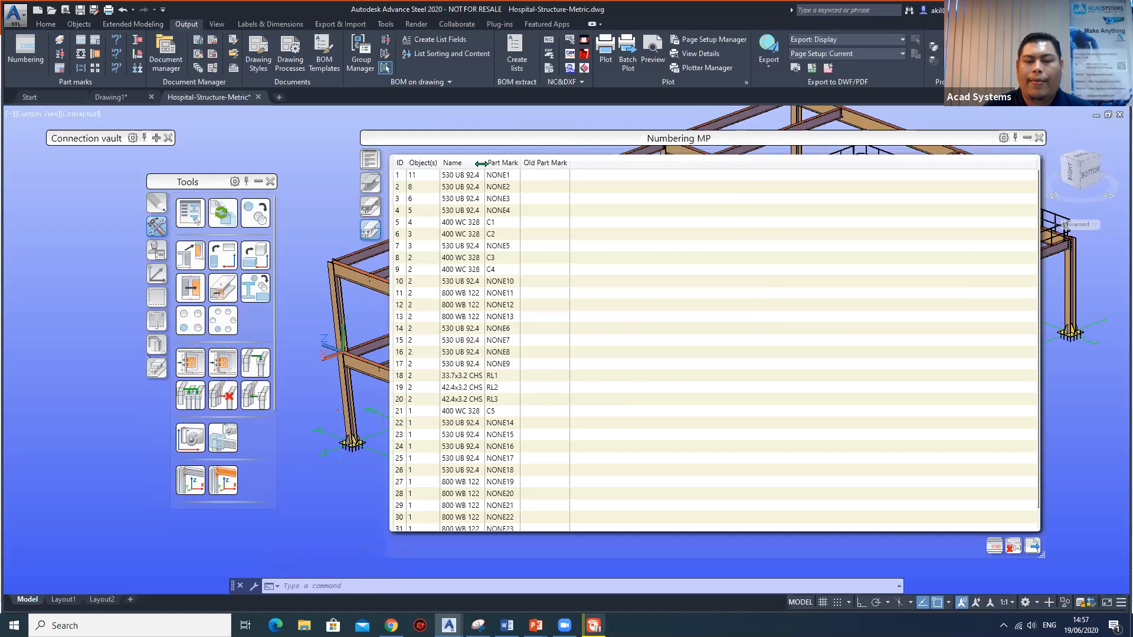
drag(594, 164, 597, 164)
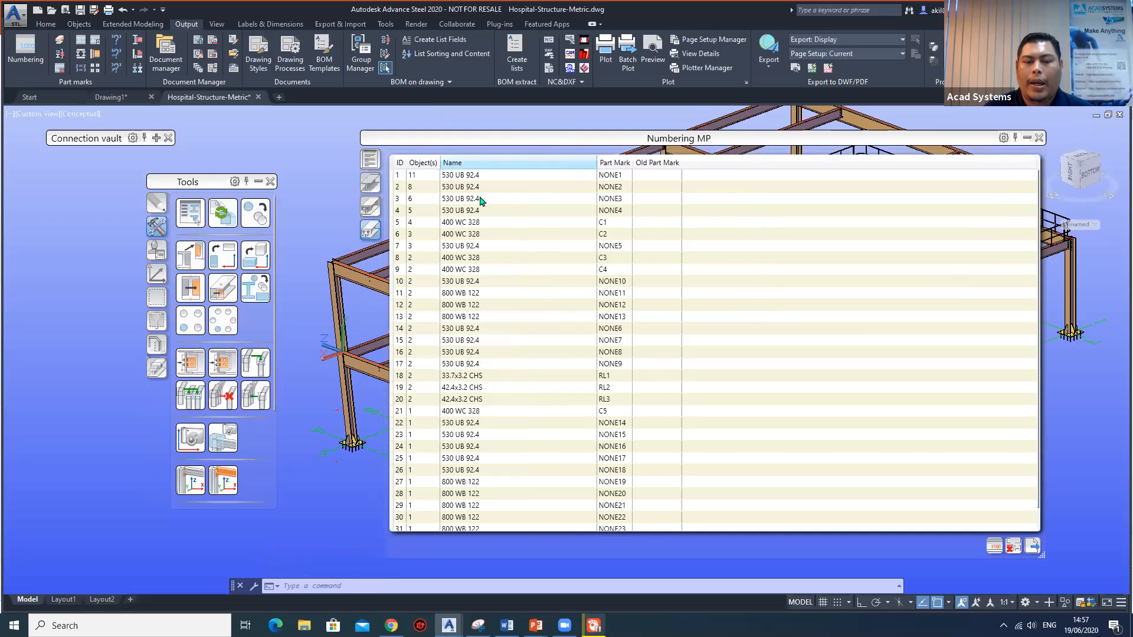
click(473, 259)
click(468, 293)
click(467, 342)
click(475, 294)
click(478, 282)
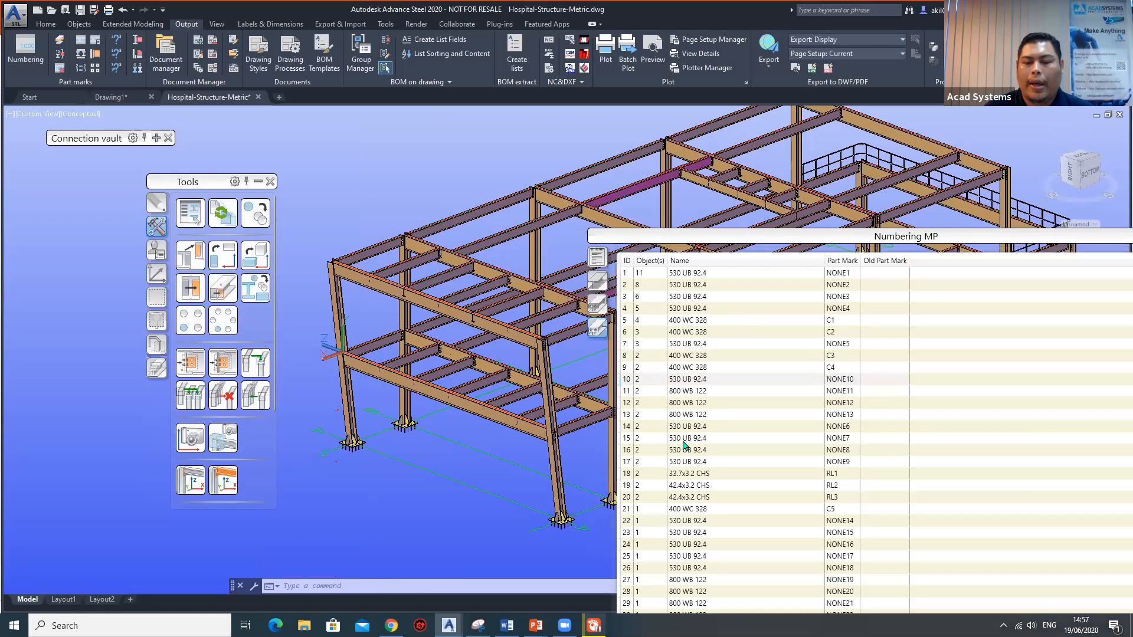
Move the Numbering MP list clear of the frame and mark the parts C4, C1 and NONE3 in the model.
click(686, 440)
click(688, 365)
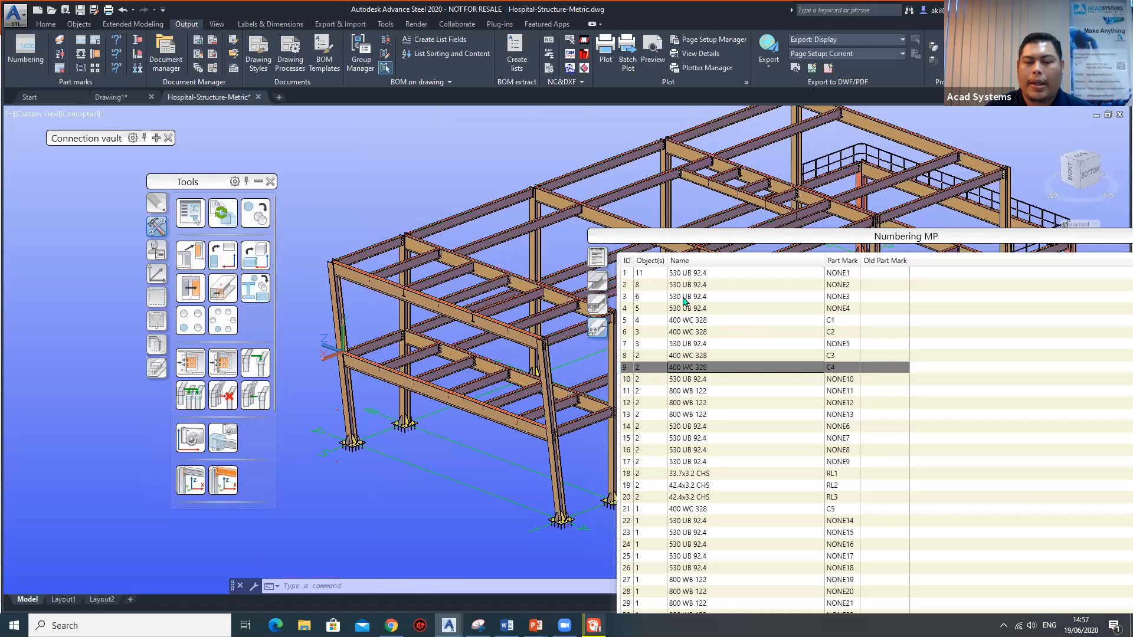
click(686, 320)
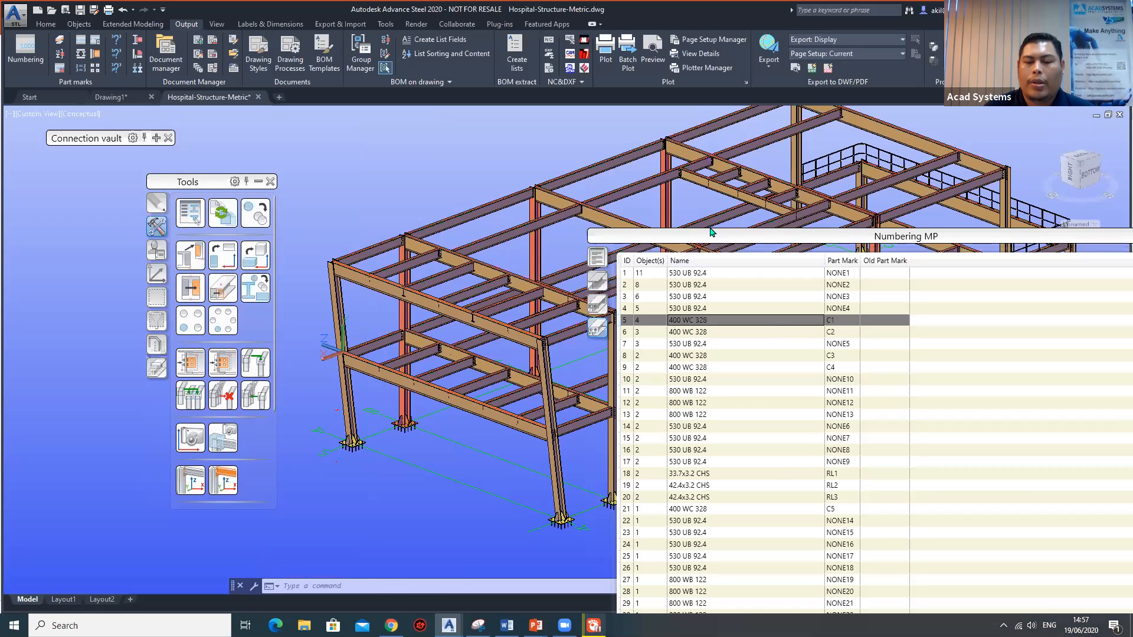
drag(639, 236, 589, 151)
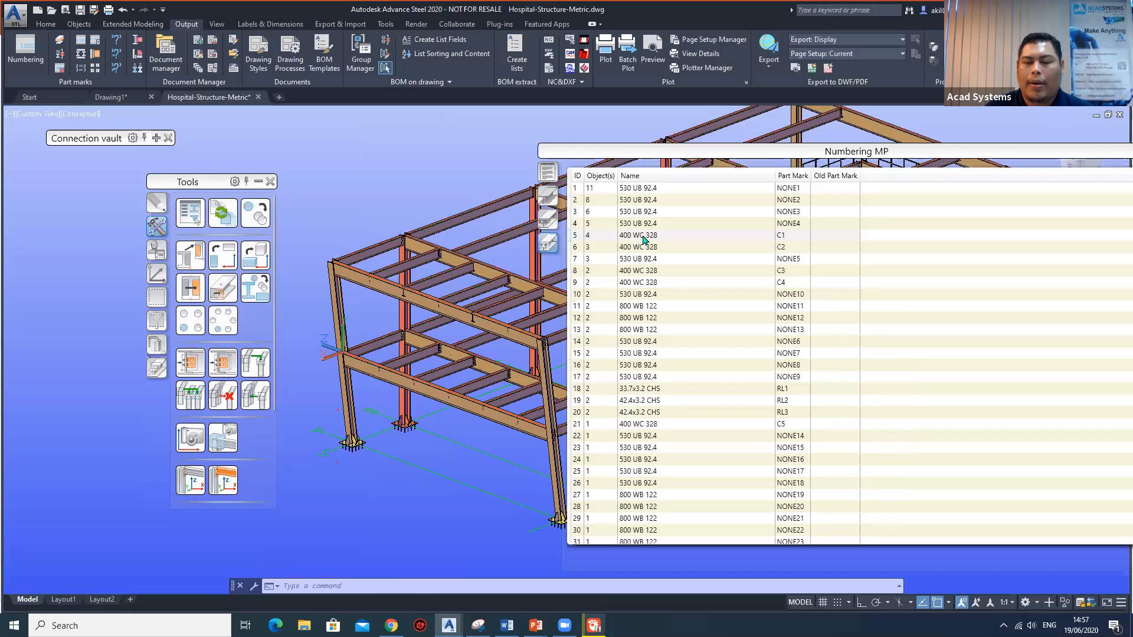
click(789, 236)
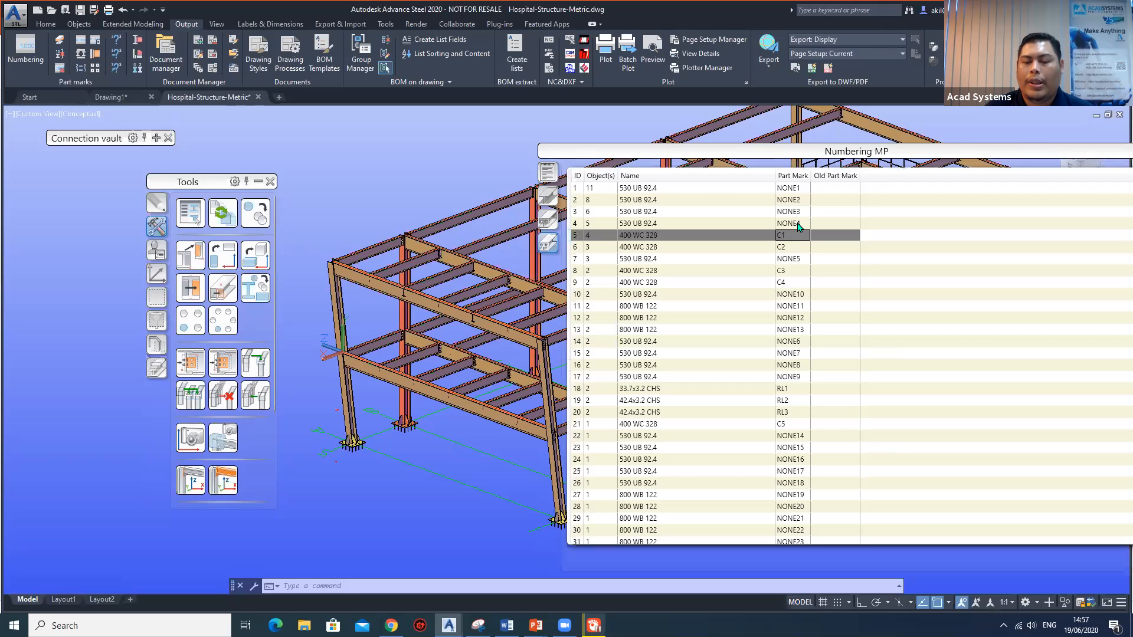
click(791, 212)
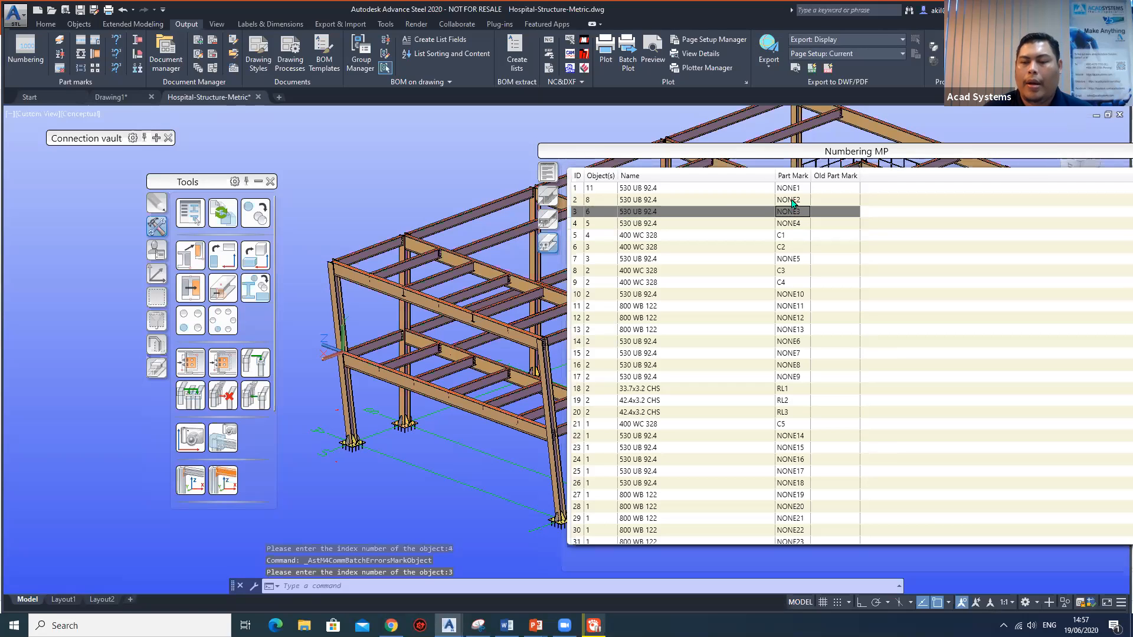
Mark the 530 UB 92.4 parts NONE2, NONE1, NONE3 and NONE10 in the model and close the Numbering MP list.
click(794, 201)
click(796, 192)
click(796, 201)
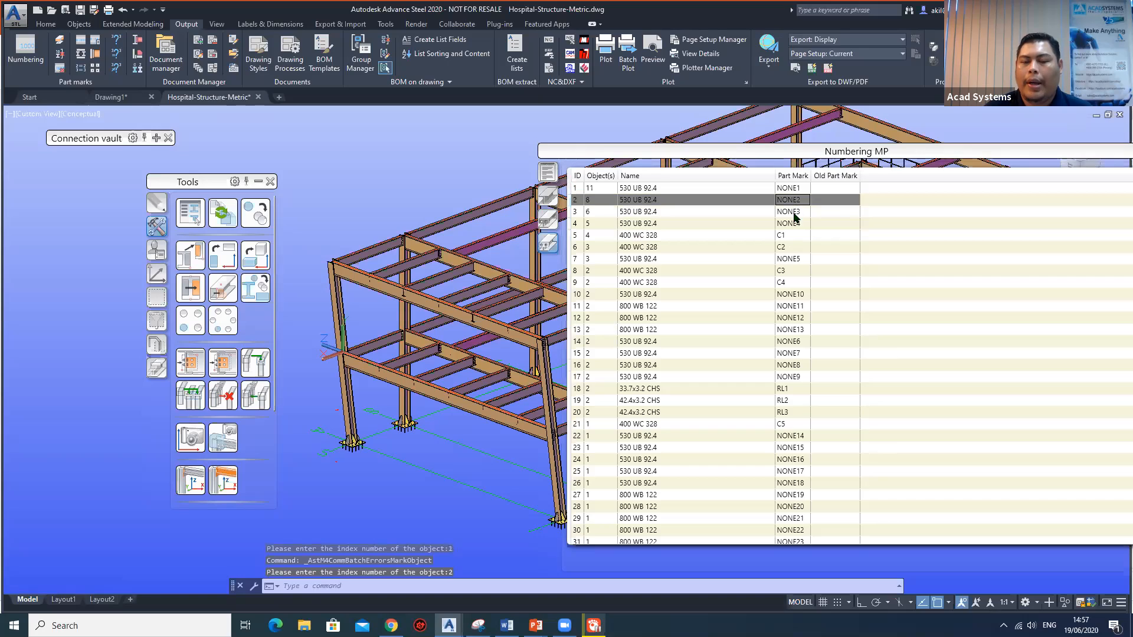
click(793, 212)
click(786, 295)
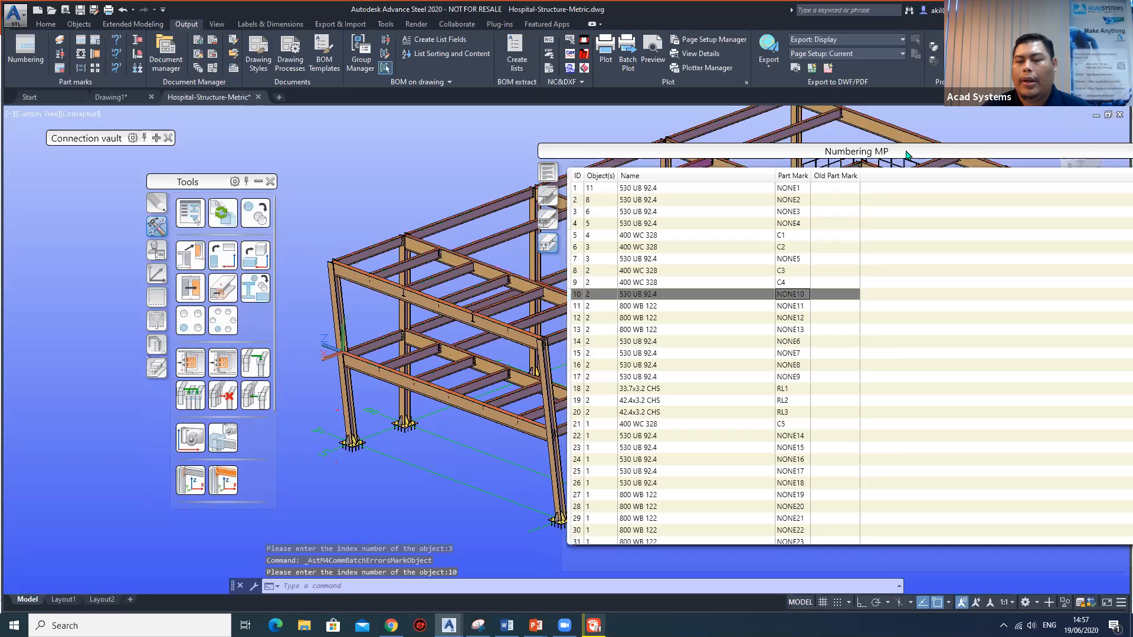
drag(662, 151, 415, 128)
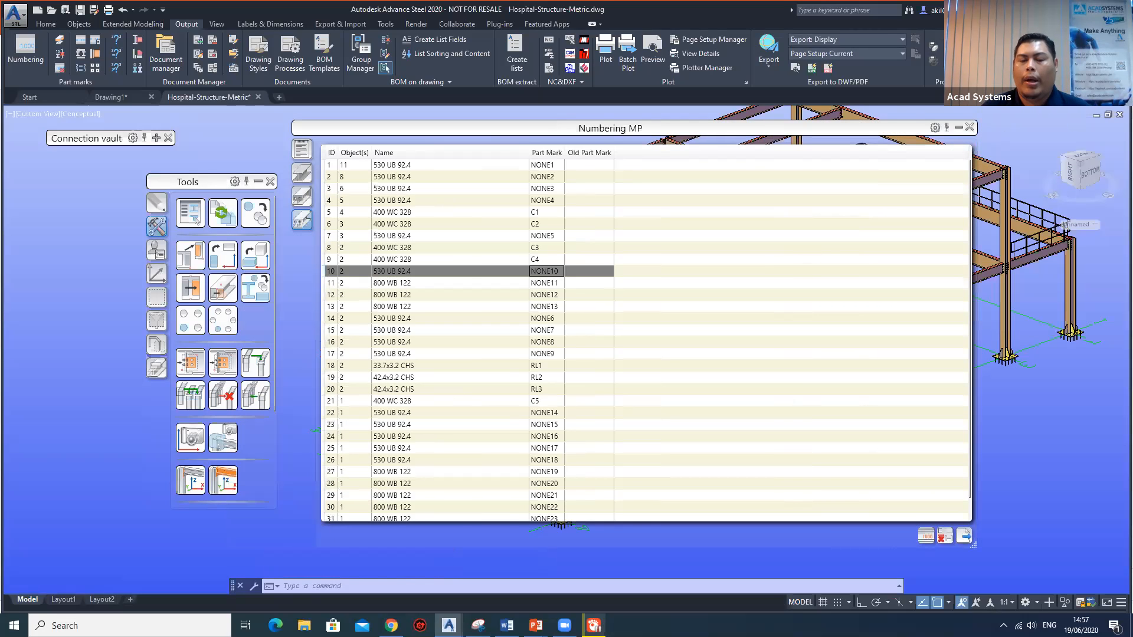
click(969, 127)
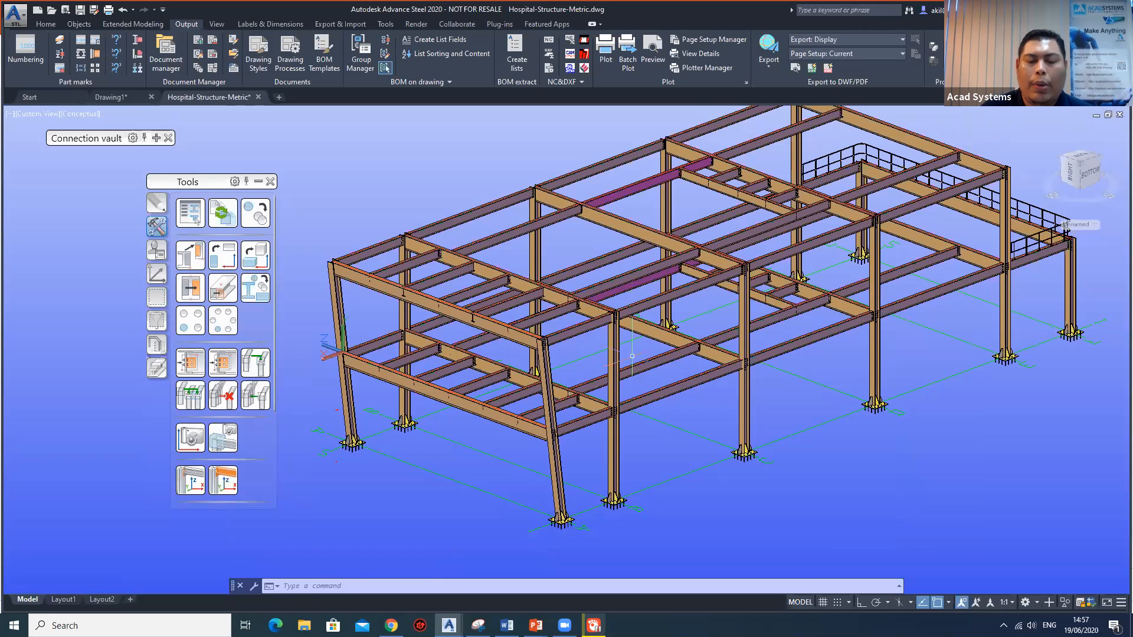
Close the Tools palette and the Connection vault.
middle_drag(404, 398, 406, 402)
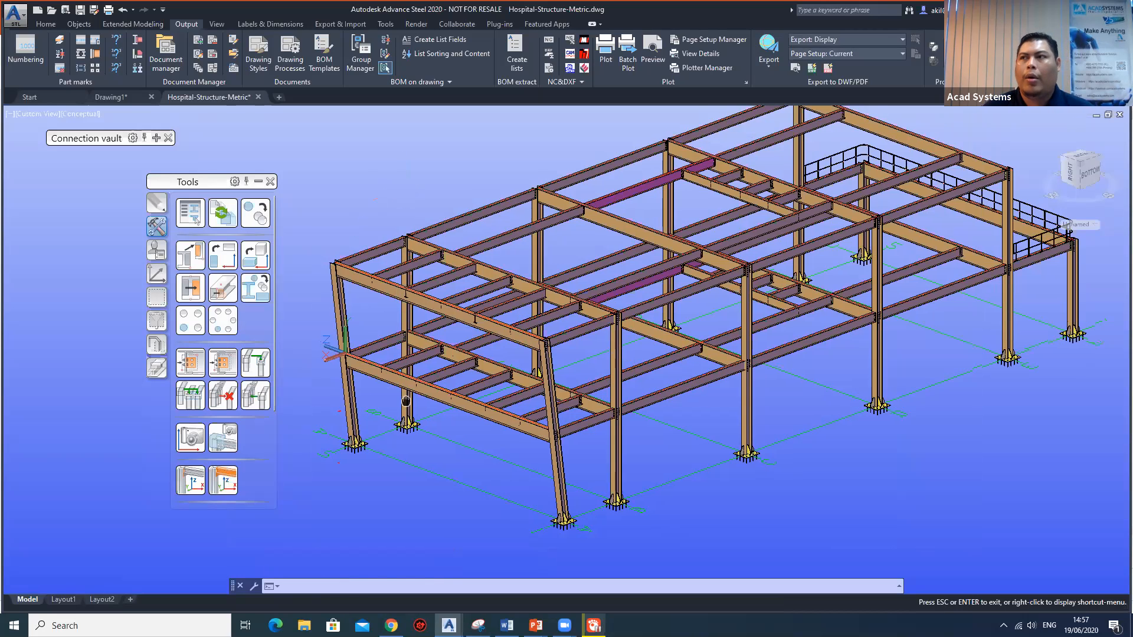
scroll(444, 394, up, 2)
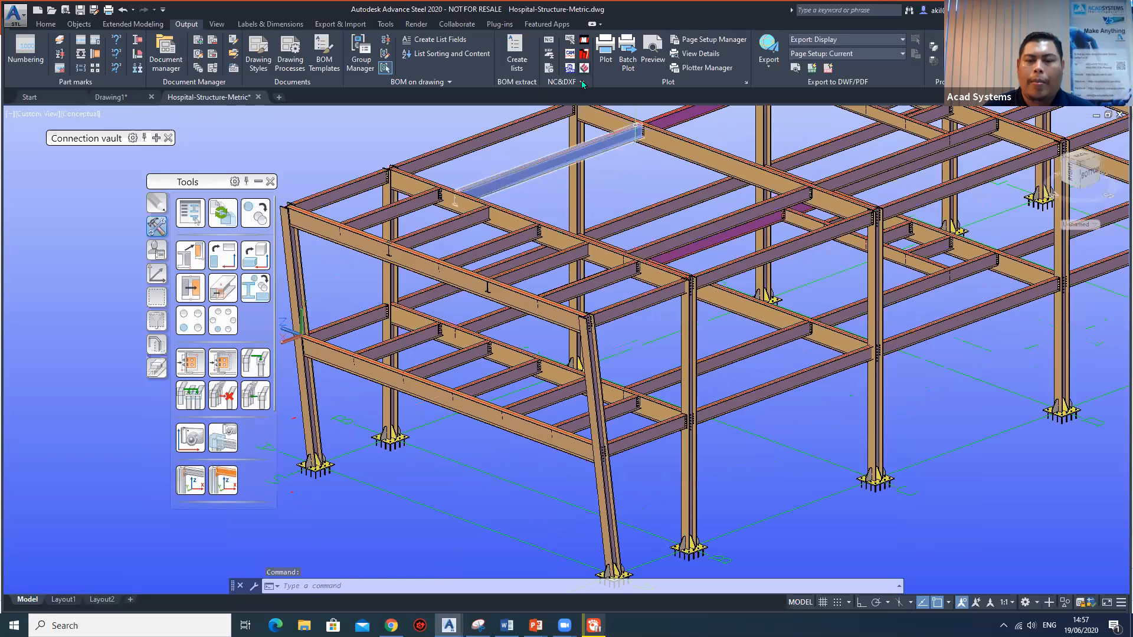
scroll(534, 248, down, 2)
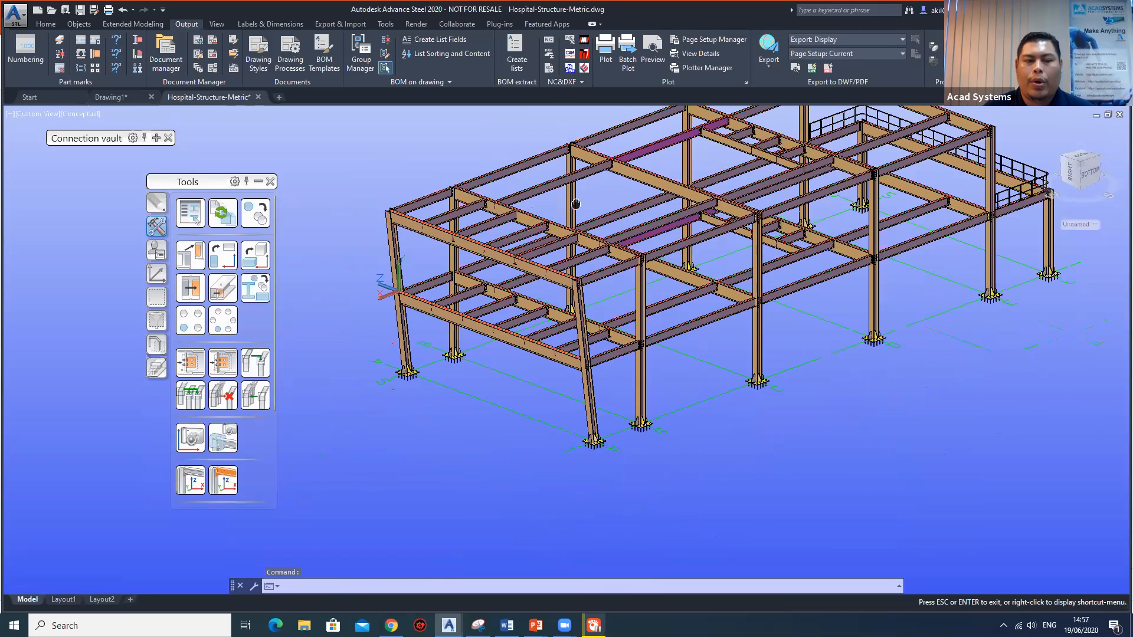
click(270, 182)
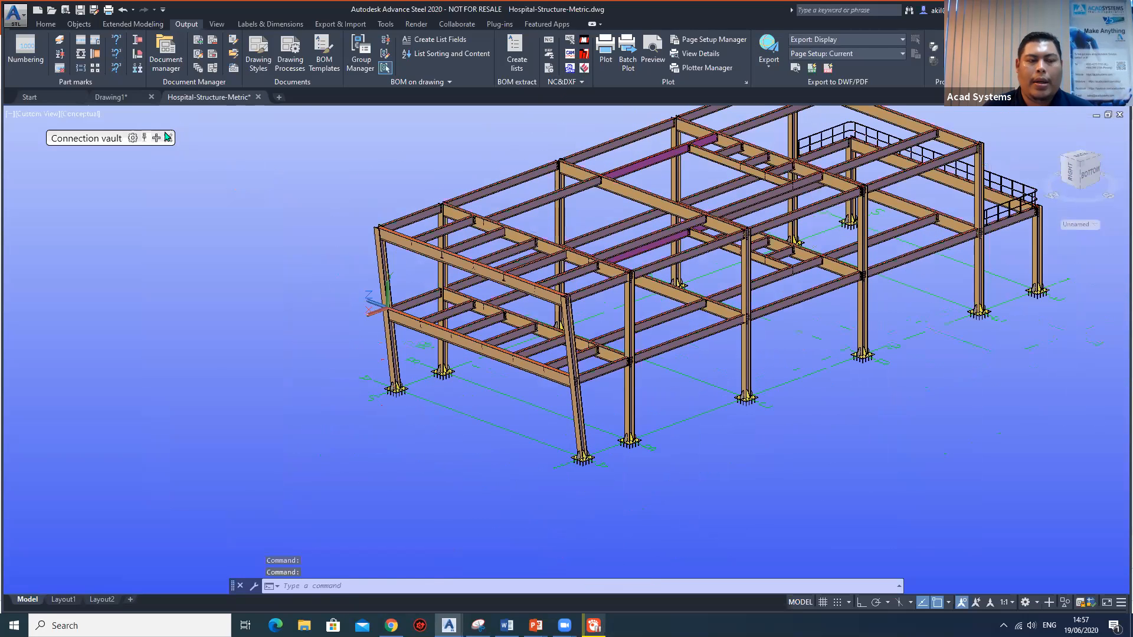
click(168, 137)
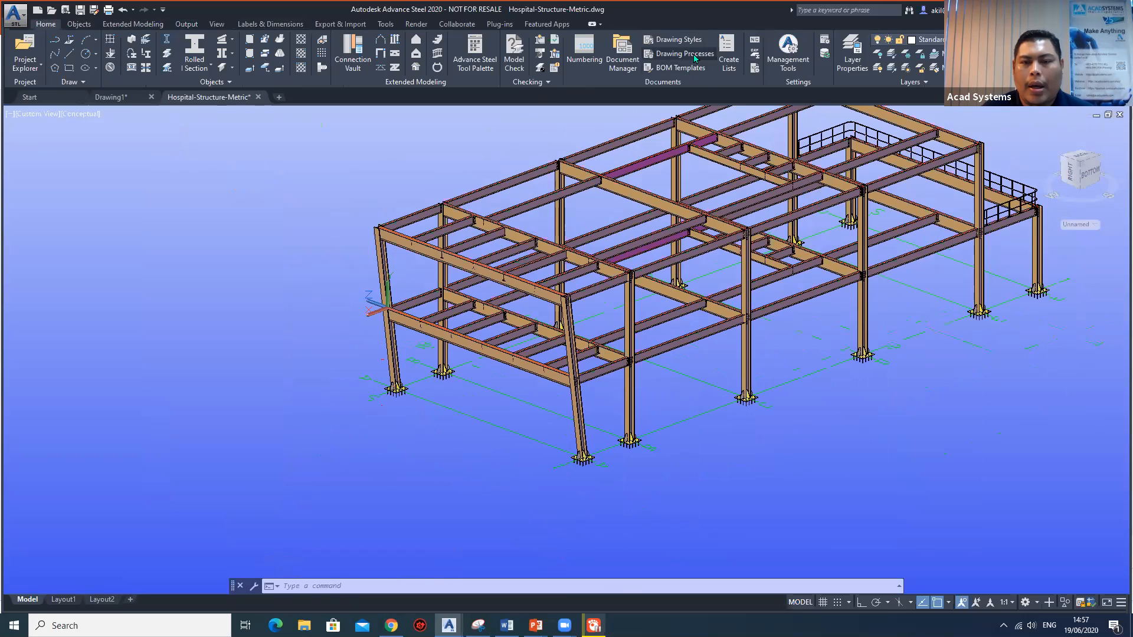
Open the drawing processes and drawing styles, collapse the processes palette, and place the GA - Elevation palette clear of the model.
click(685, 53)
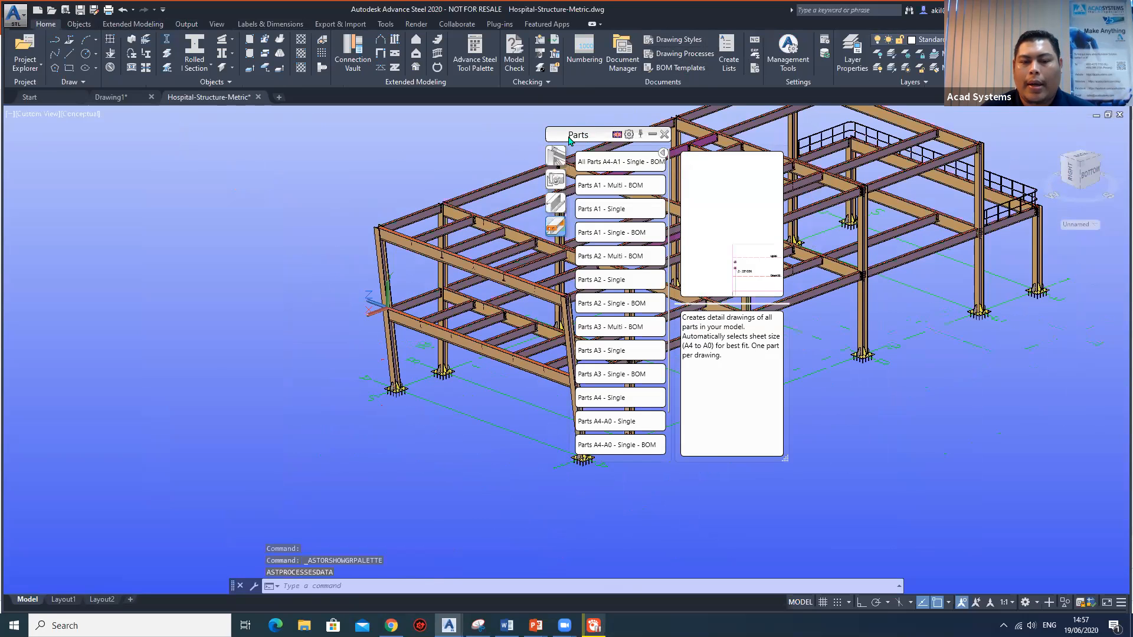
drag(569, 140, 165, 145)
drag(694, 139, 499, 227)
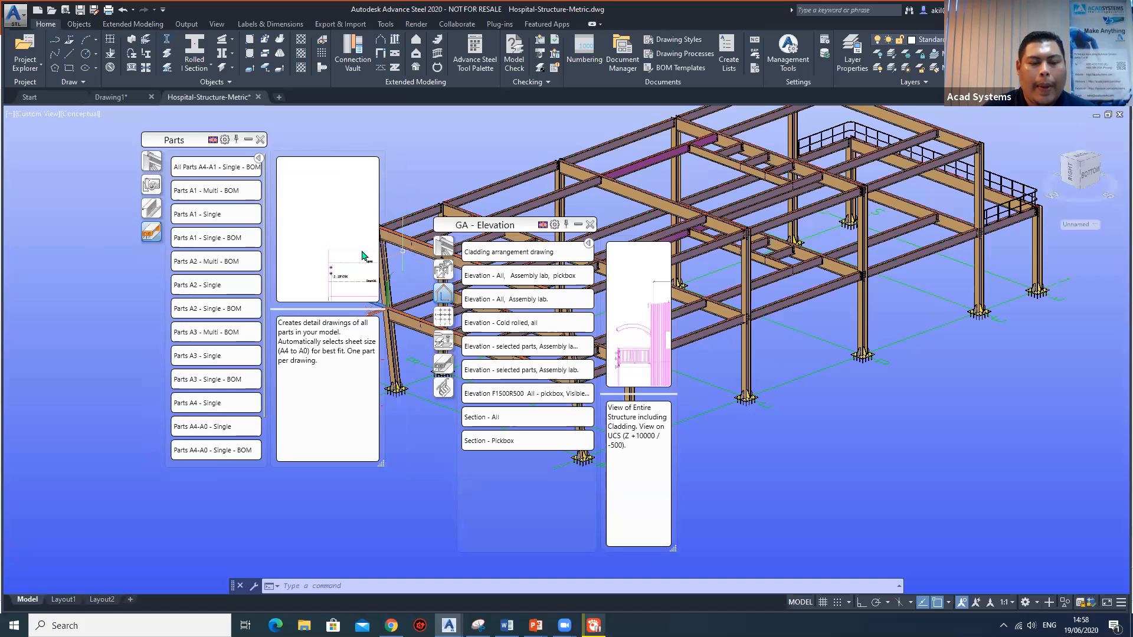
click(247, 140)
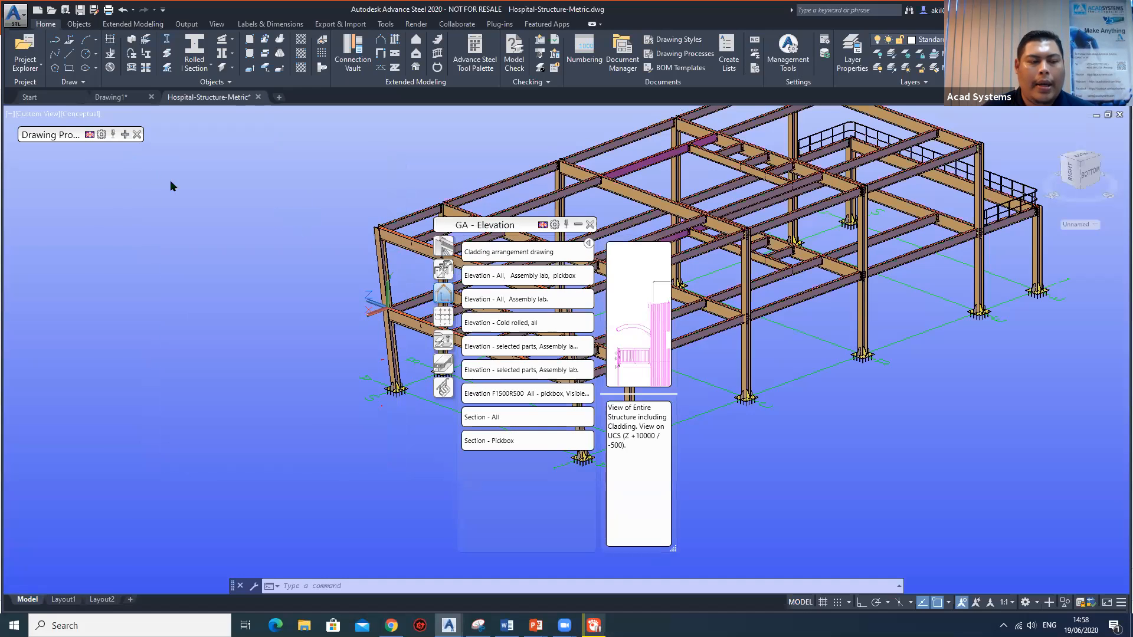
drag(514, 226, 169, 173)
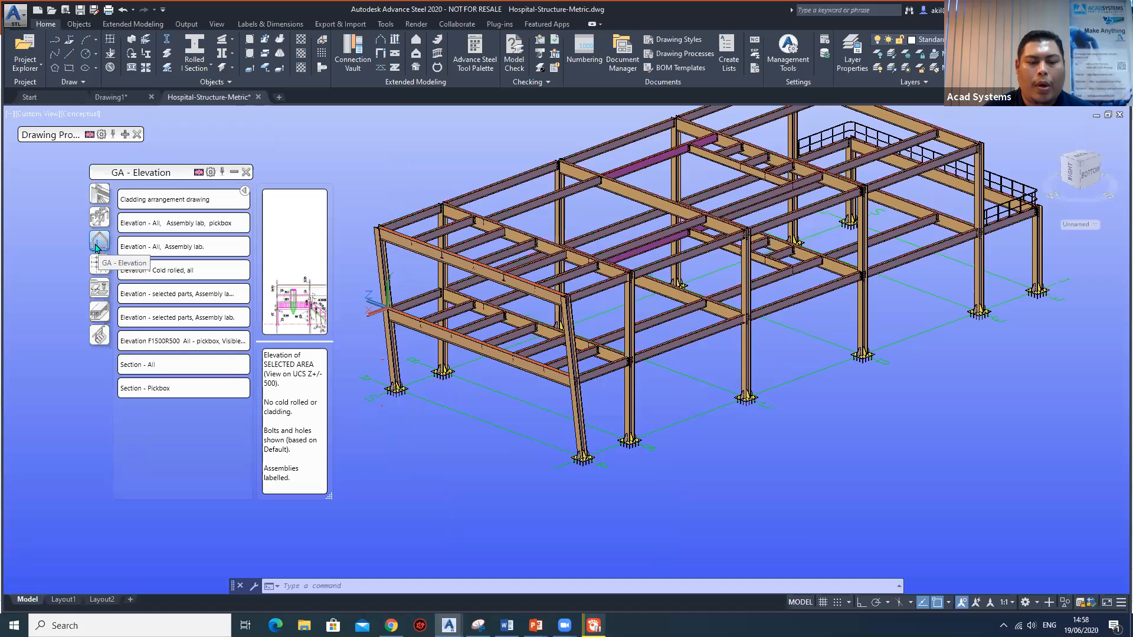
Examine the UCS at the inclined corner column and look at the whole hospital structure from the opposite side.
middle_drag(364, 308, 378, 308)
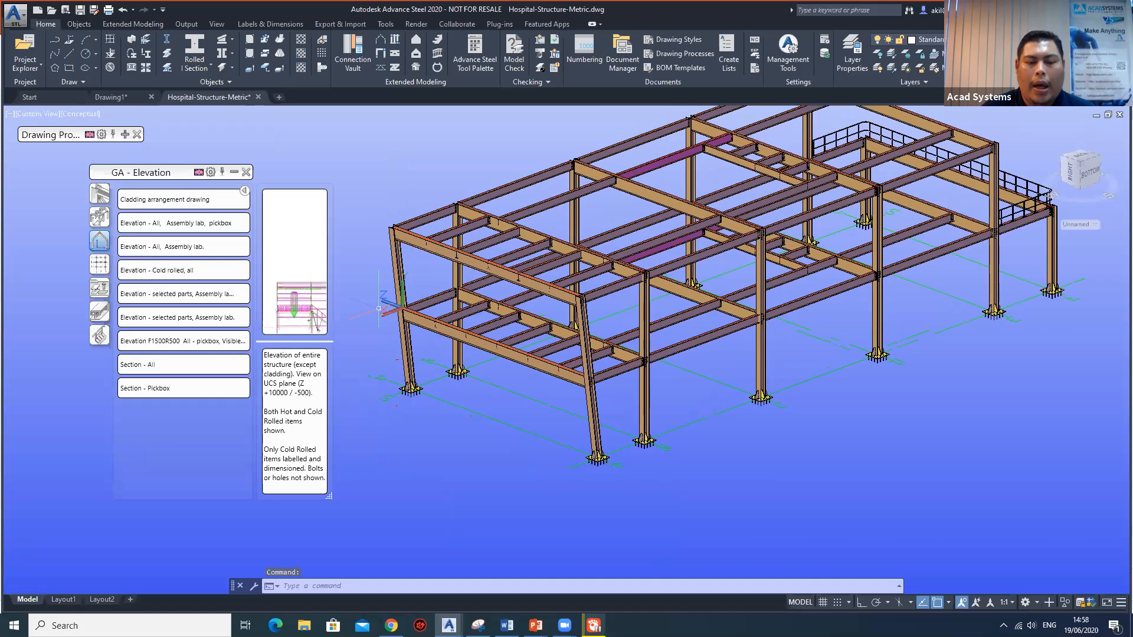
scroll(378, 308, up, 5)
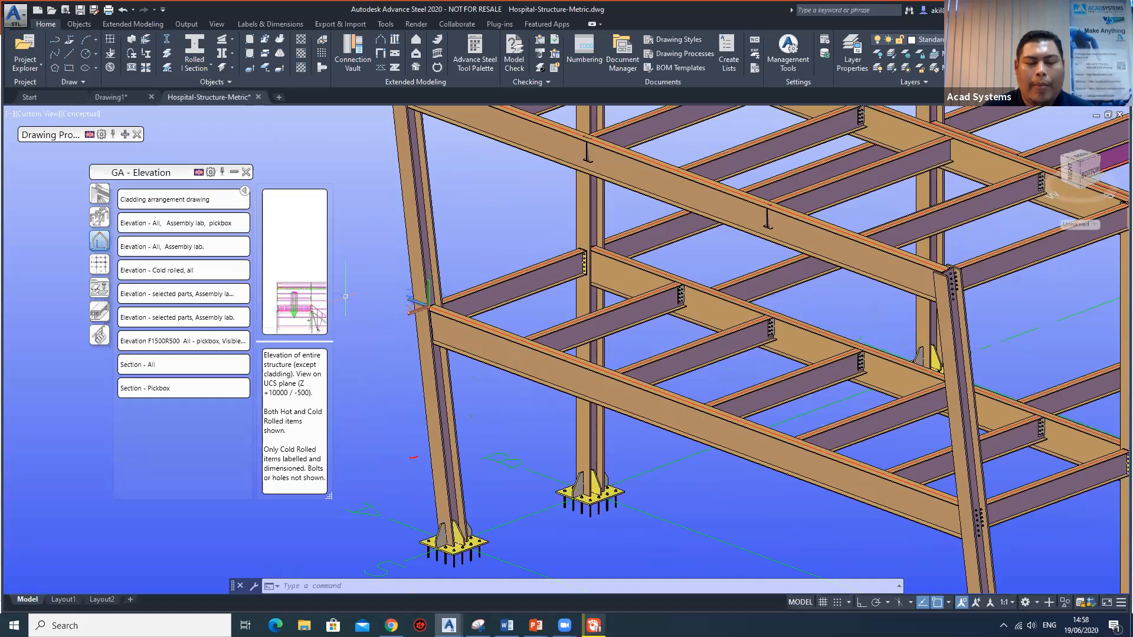
scroll(437, 309, up, 5)
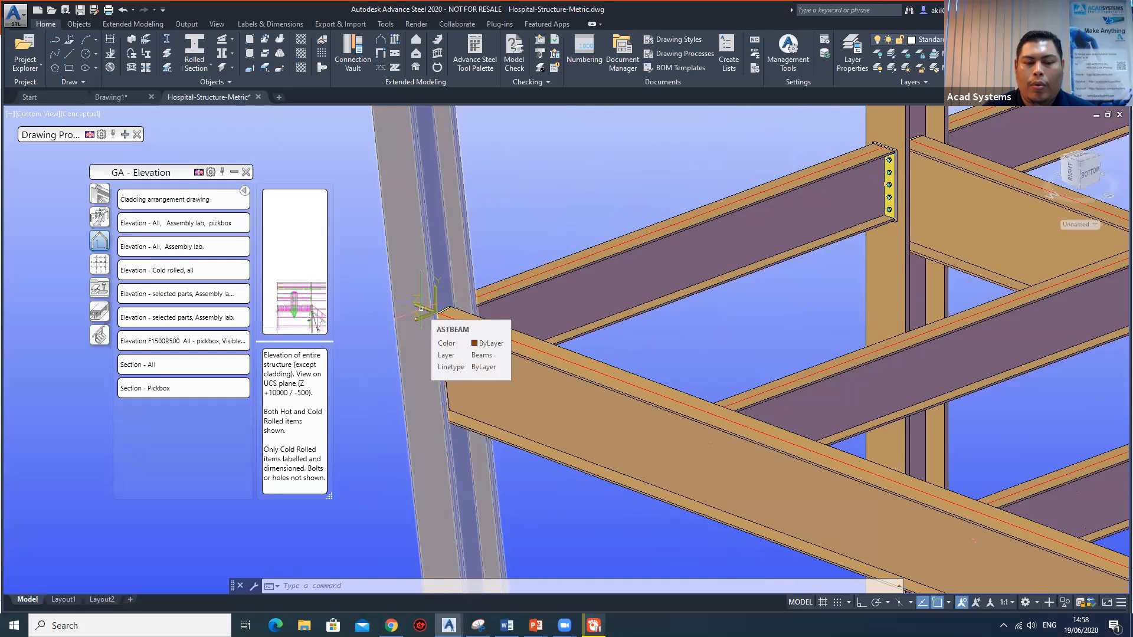
scroll(421, 308, down, 5)
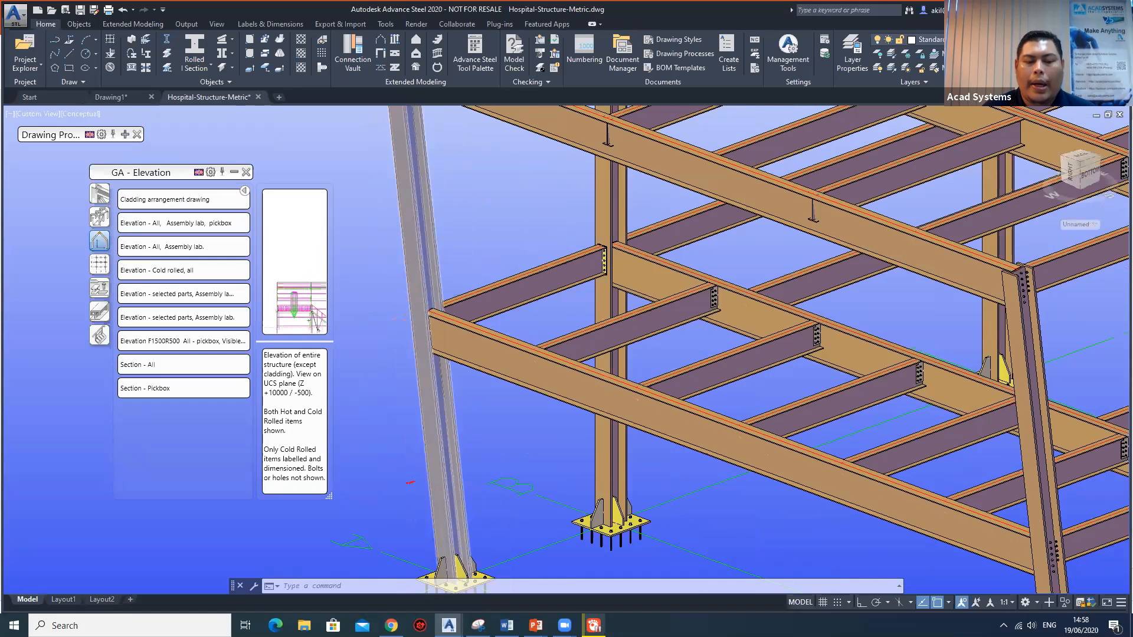
scroll(428, 314, down, 2)
scroll(428, 313, up, 3)
scroll(427, 313, down, 4)
shift+middle_drag(731, 167, 947, 178)
mouse_move(869, 413)
shift+middle_down()
mouse_move(905, 416)
mouse_move(854, 417)
shift+middle_up()
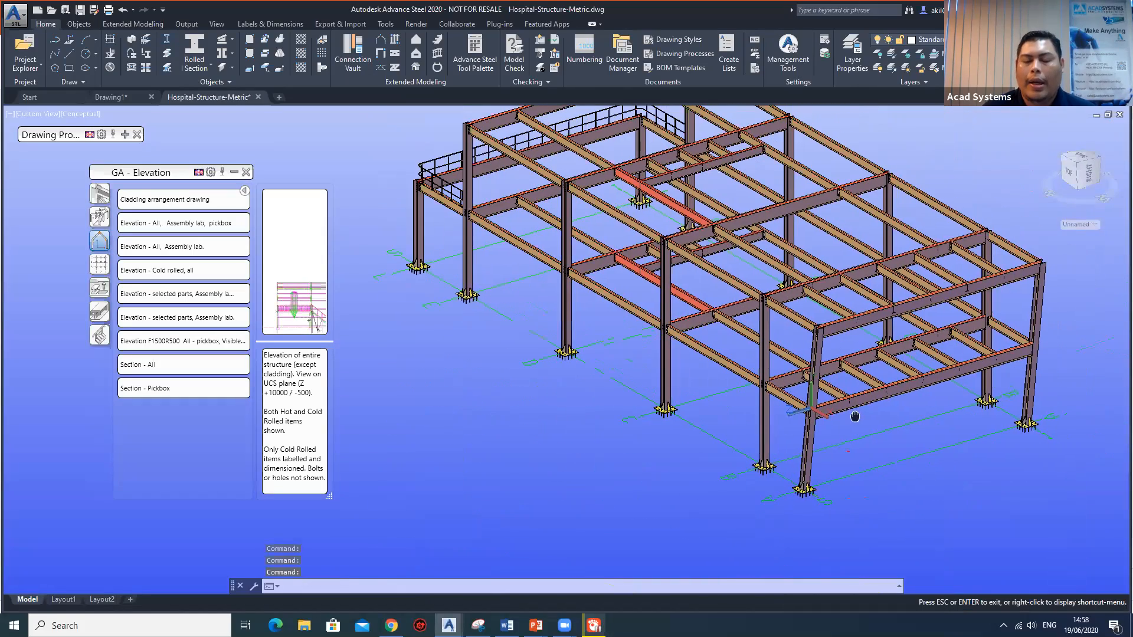
scroll(782, 389, down, 3)
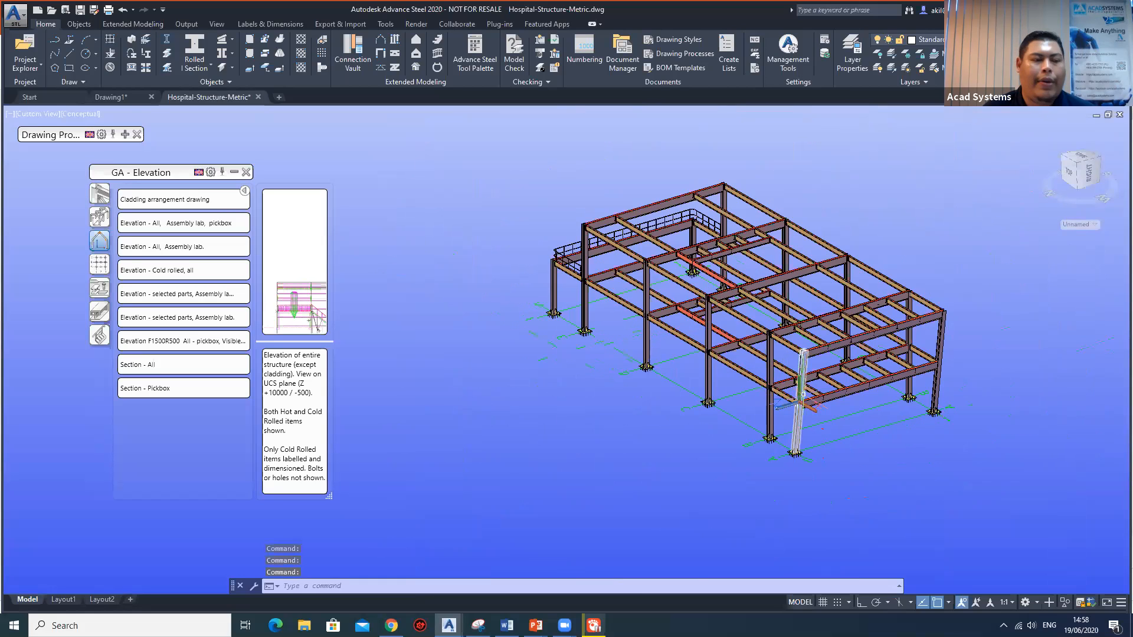
Create the Elevation - All, Assembly lab. drawing with modified settings, using scale 1:100 and the prototype UK-GA-A1.dwg.
click(177, 252)
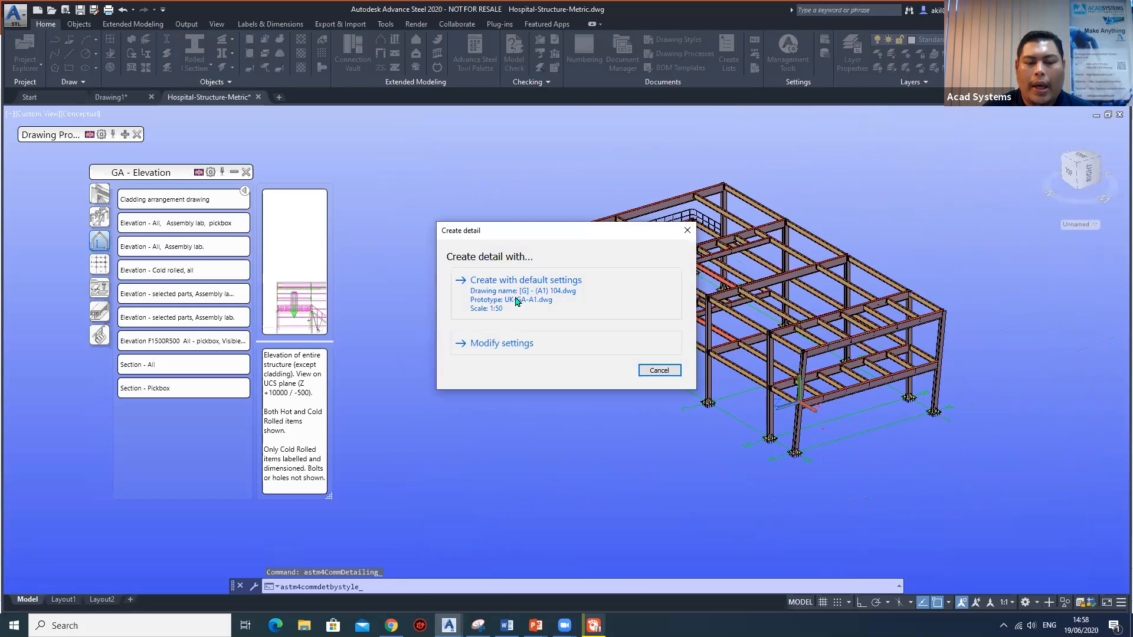
click(519, 343)
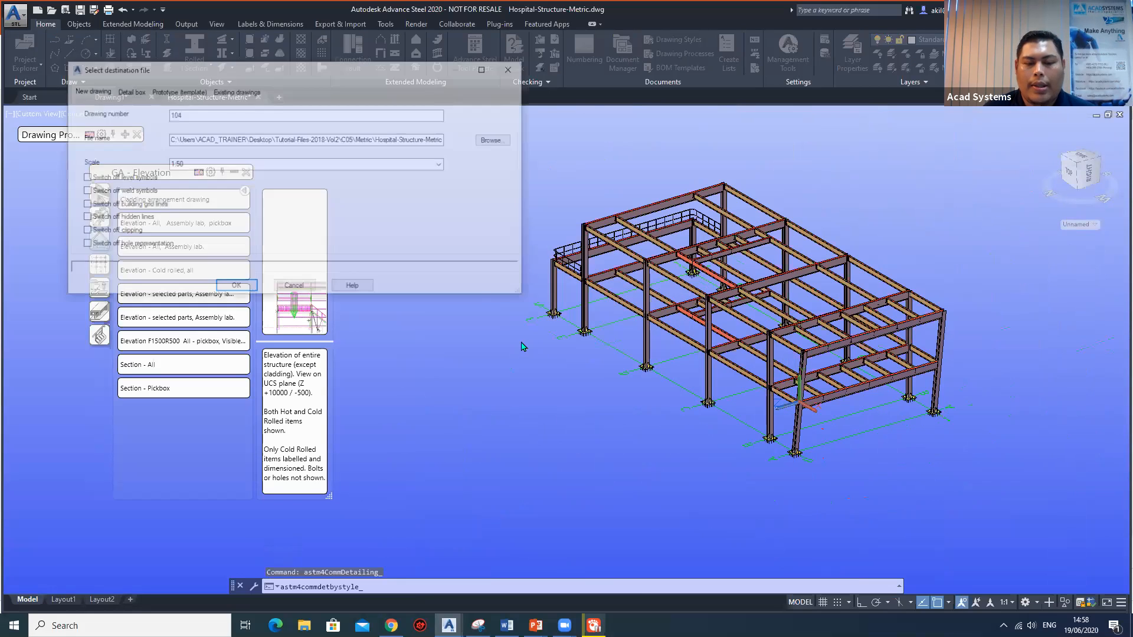
click(441, 164)
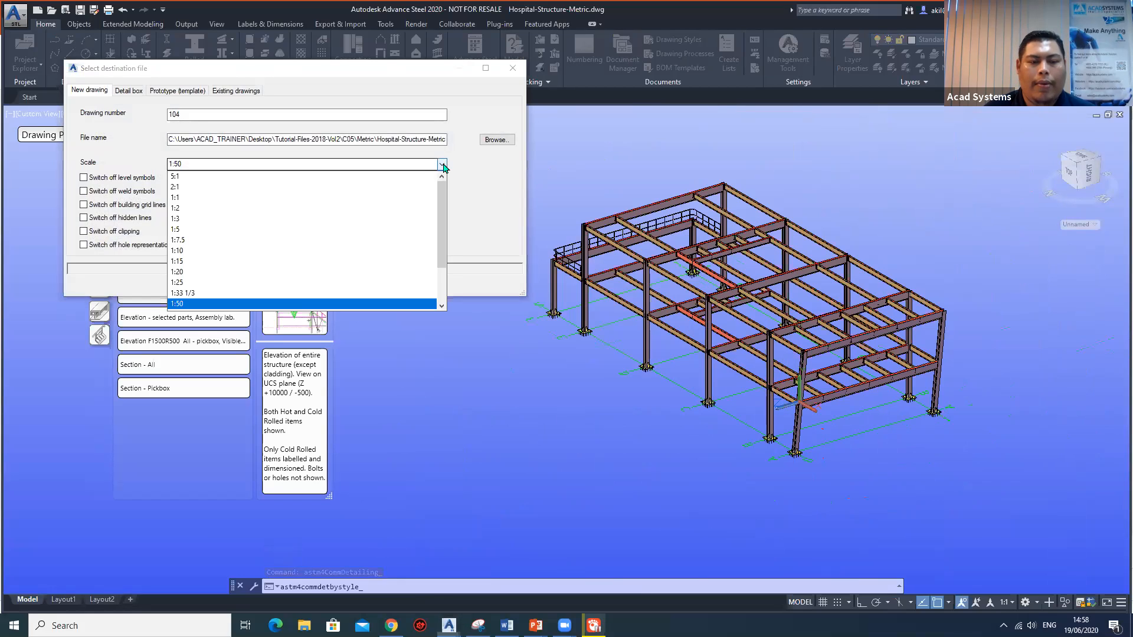
scroll(227, 256, down, 2)
click(228, 278)
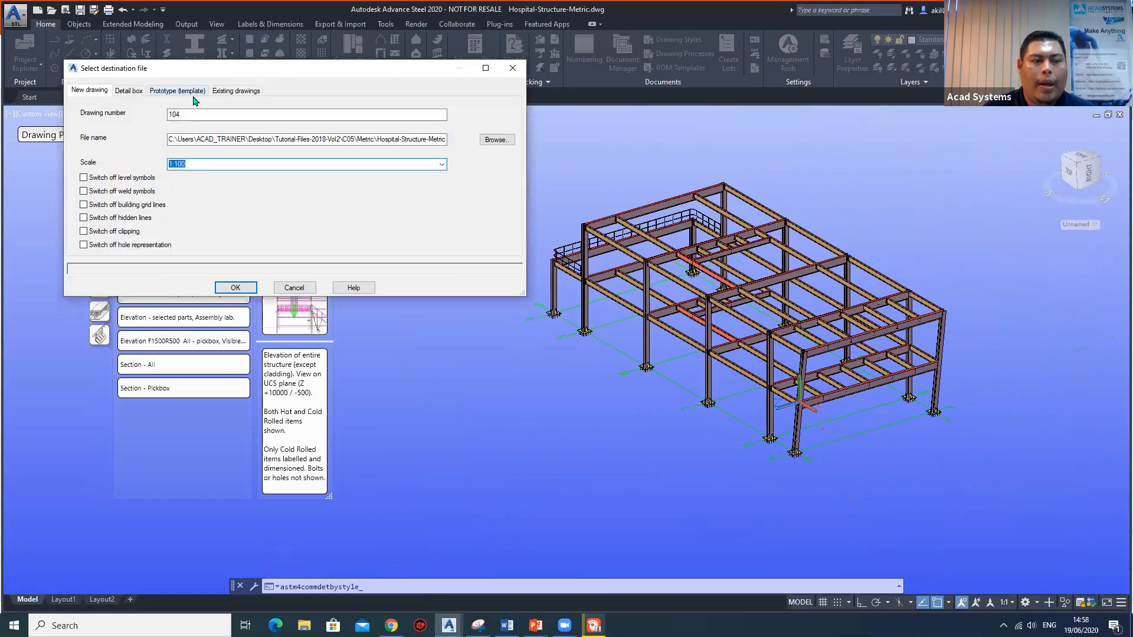
click(128, 91)
click(163, 92)
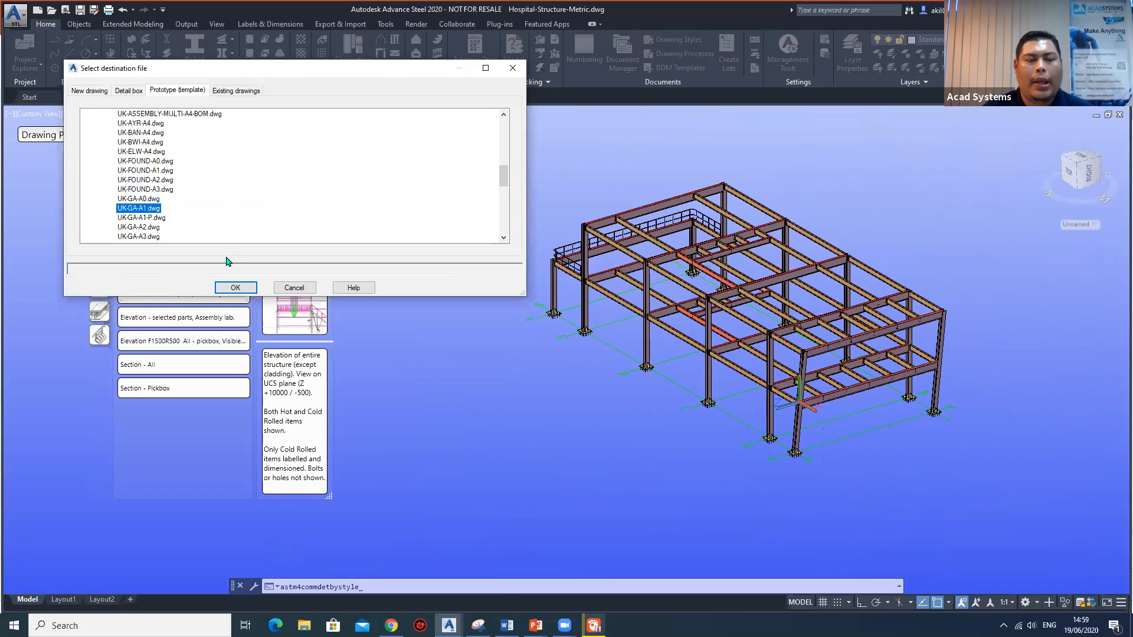
click(235, 287)
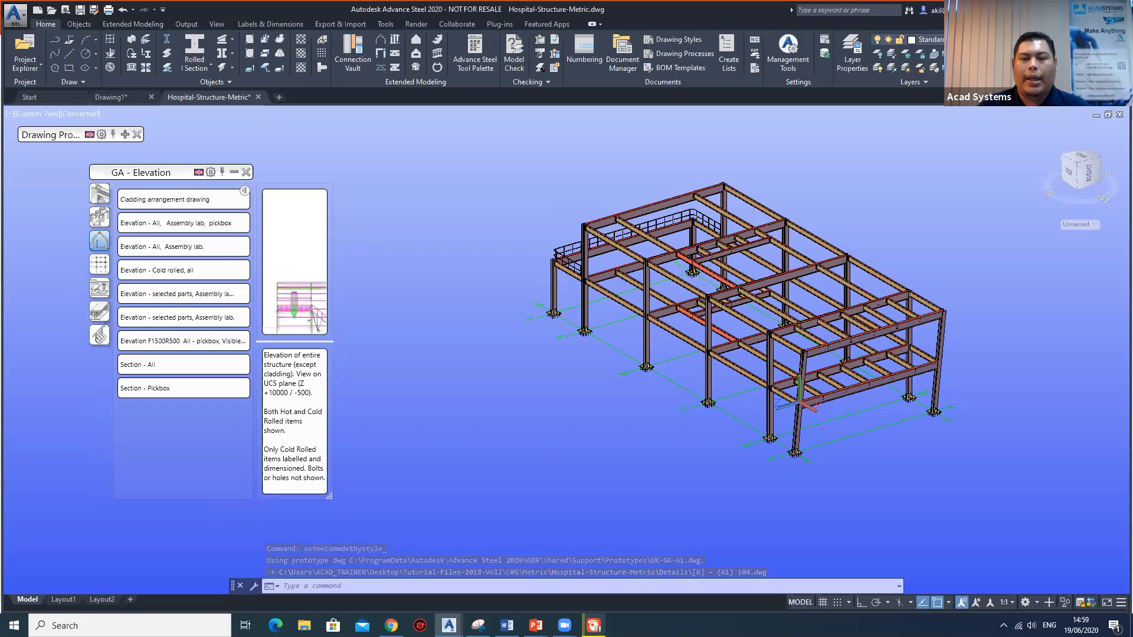
Open the up-to-date detail drawing [G] - (A1) 104.dwg through the Document Manager.
click(612, 59)
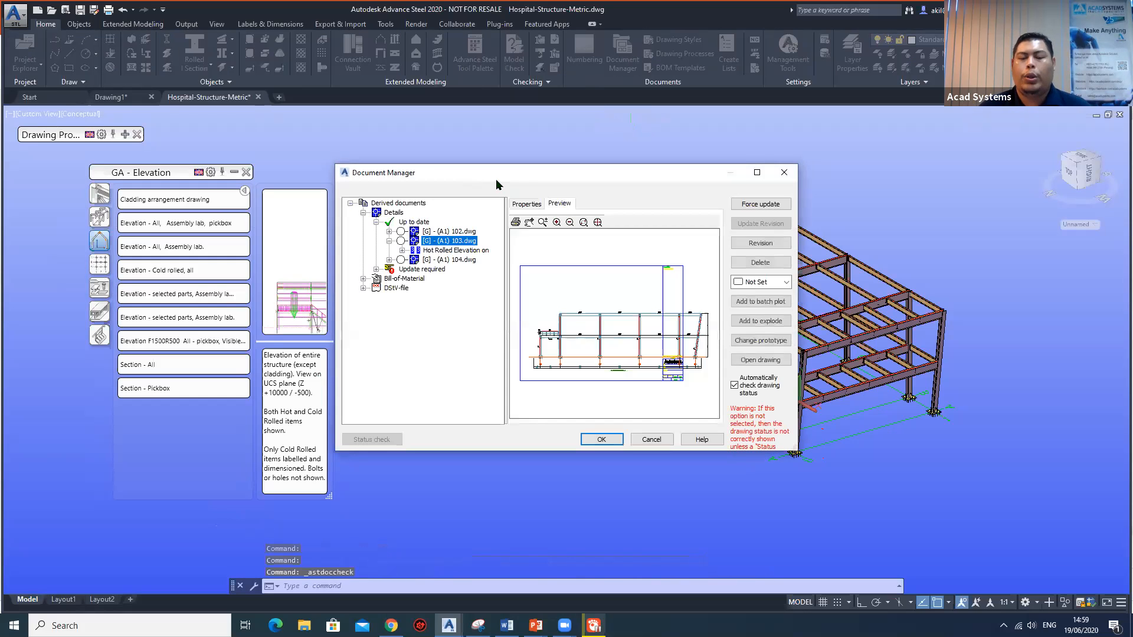
click(462, 261)
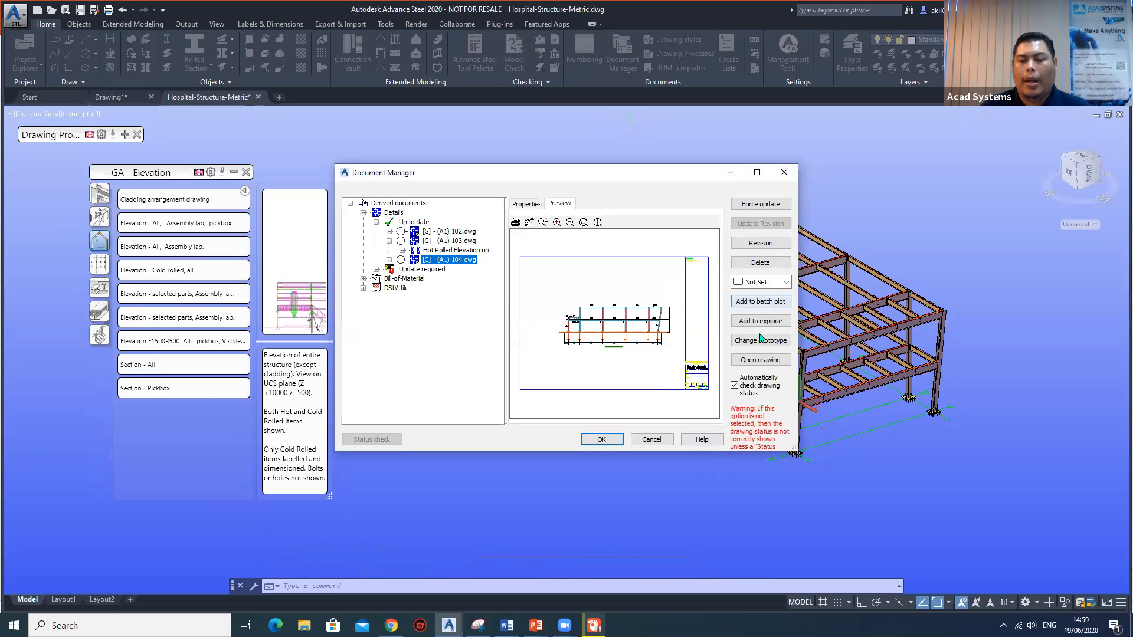
click(761, 360)
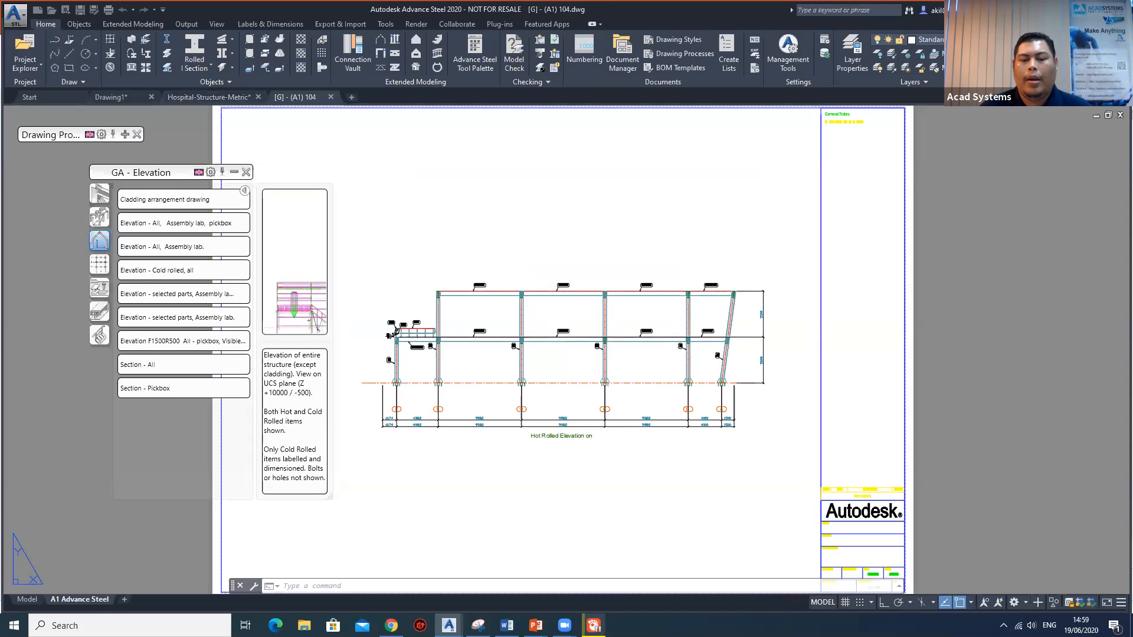
Examine the part mark labels of the beams, columns and railing along the elevation drawing.
scroll(547, 325, up, 2)
scroll(555, 351, up, 2)
middle_drag(522, 379, 734, 298)
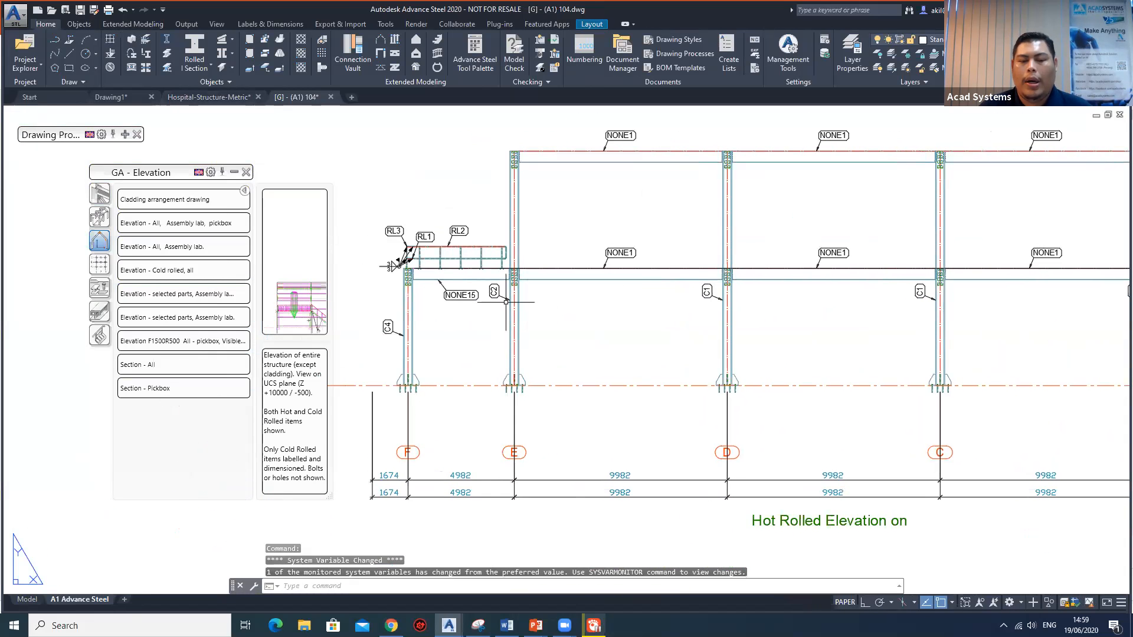
mouse_move(536, 301)
middle_down()
mouse_move(517, 320)
mouse_move(531, 320)
middle_up()
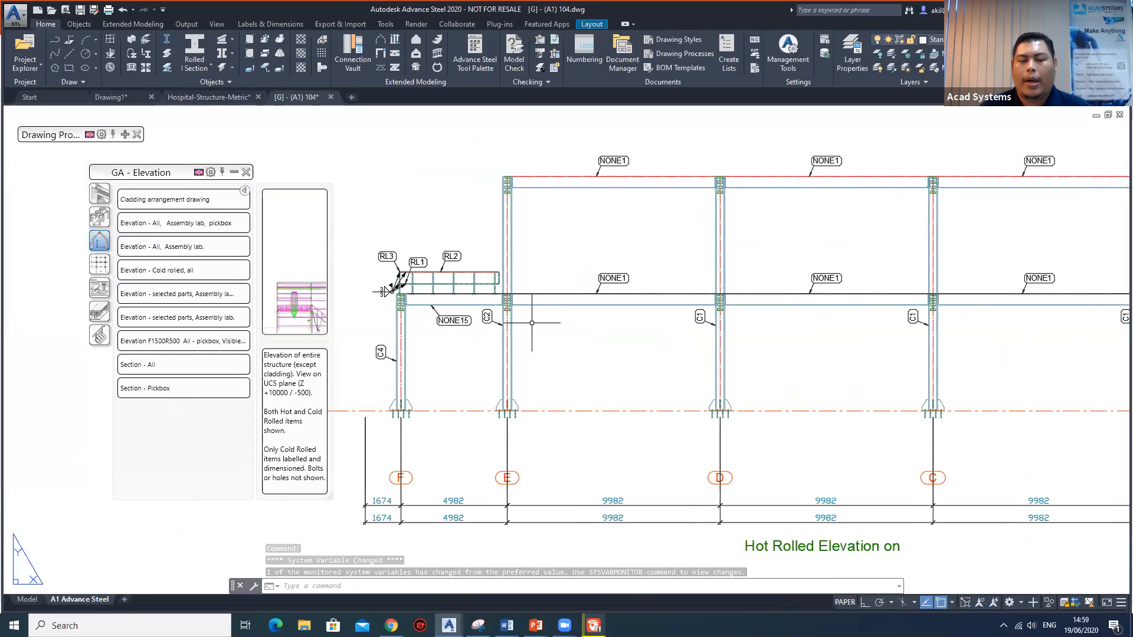
scroll(410, 355, up, 4)
middle_drag(410, 355, 531, 371)
scroll(554, 339, up, 3)
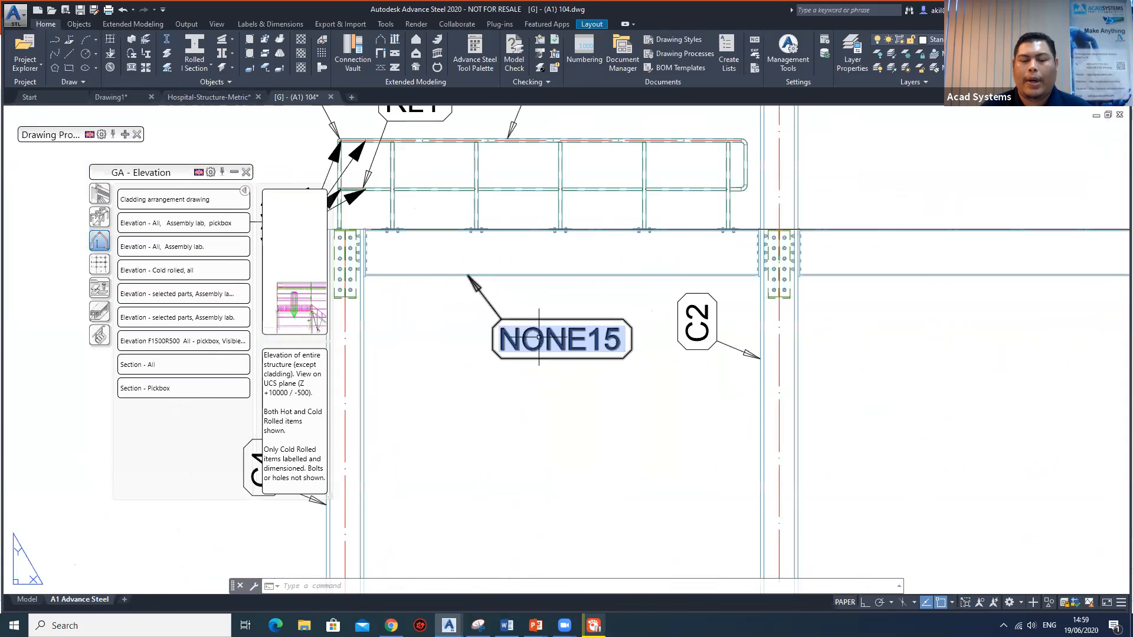
scroll(530, 339, down, 3)
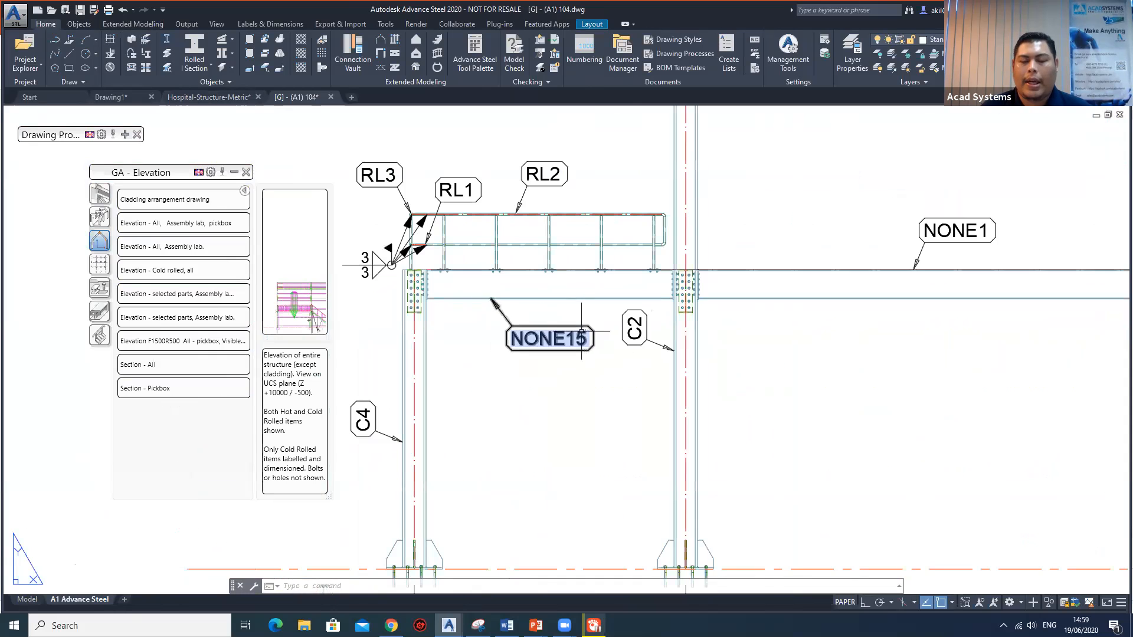
scroll(581, 338, down, 3)
middle_drag(645, 342, 506, 409)
mouse_move(753, 309)
middle_down()
mouse_move(561, 214)
mouse_move(499, 215)
middle_up()
mouse_move(591, 339)
middle_down()
mouse_move(588, 369)
mouse_move(480, 371)
middle_up()
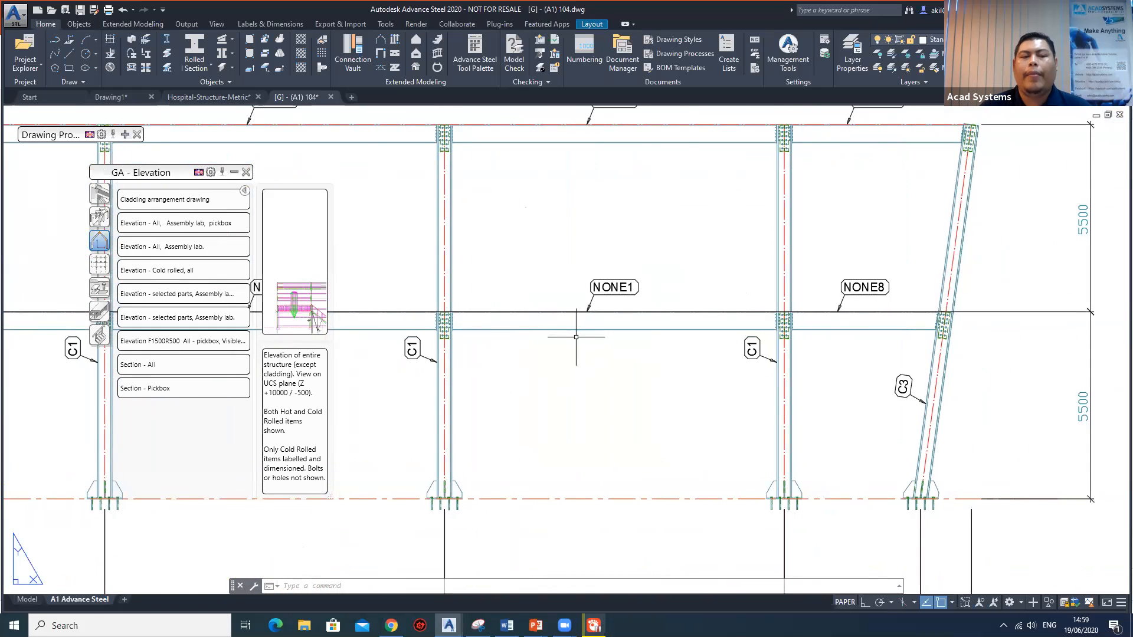
Return to the Hospital-Structure-Metric model and set it to the NW isometric view.
mouse_move(216, 101)
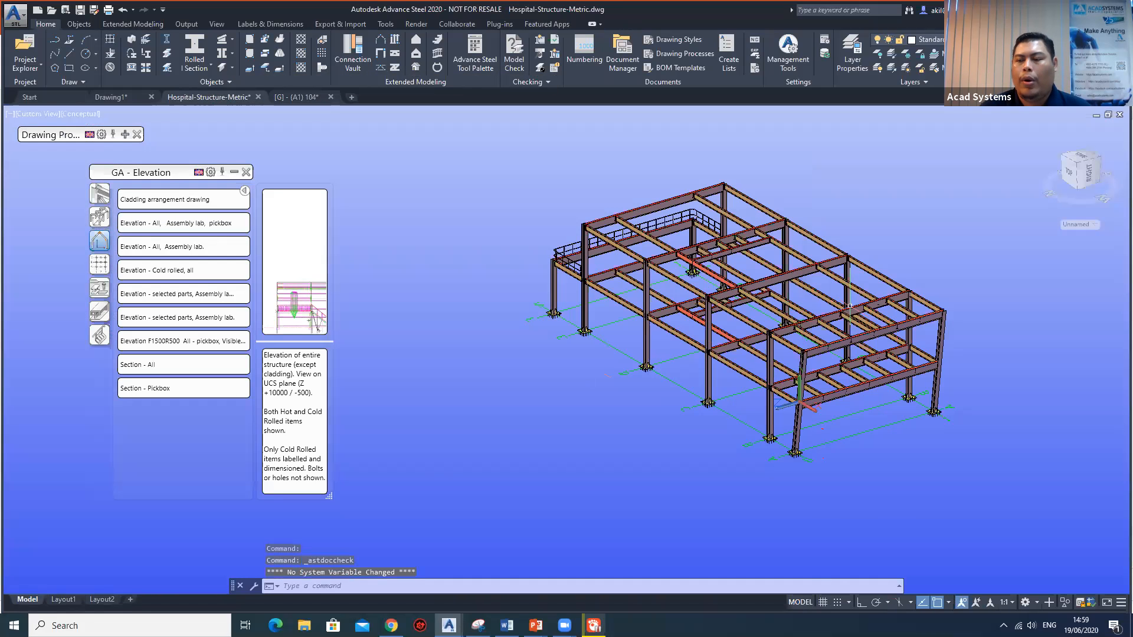
middle_drag(1079, 169, 1011, 183)
drag(1079, 168, 1068, 186)
click(1068, 185)
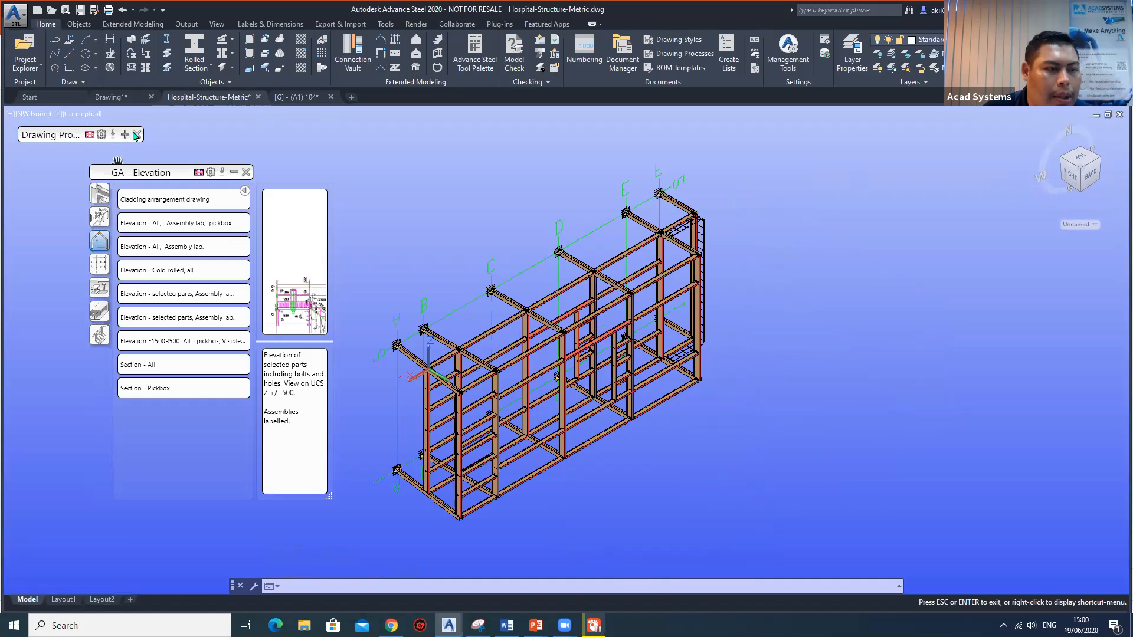
Collapse the GA - Elevation palette, bring up the UCS tools of the Advance Steel Tool Palette and set the UCS to World.
click(475, 52)
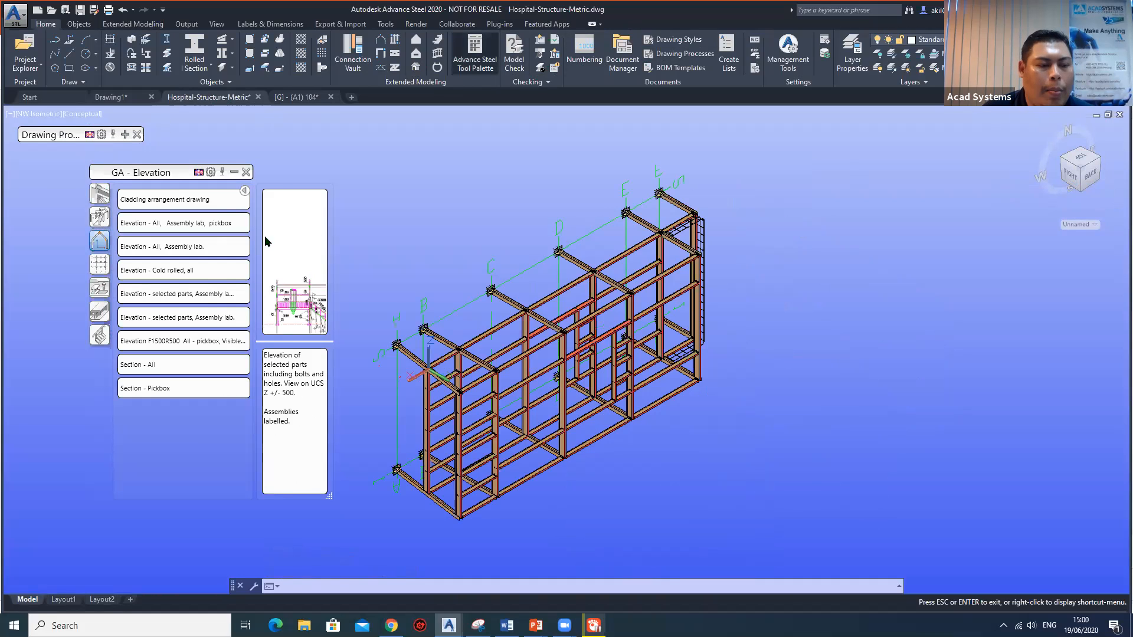
click(168, 173)
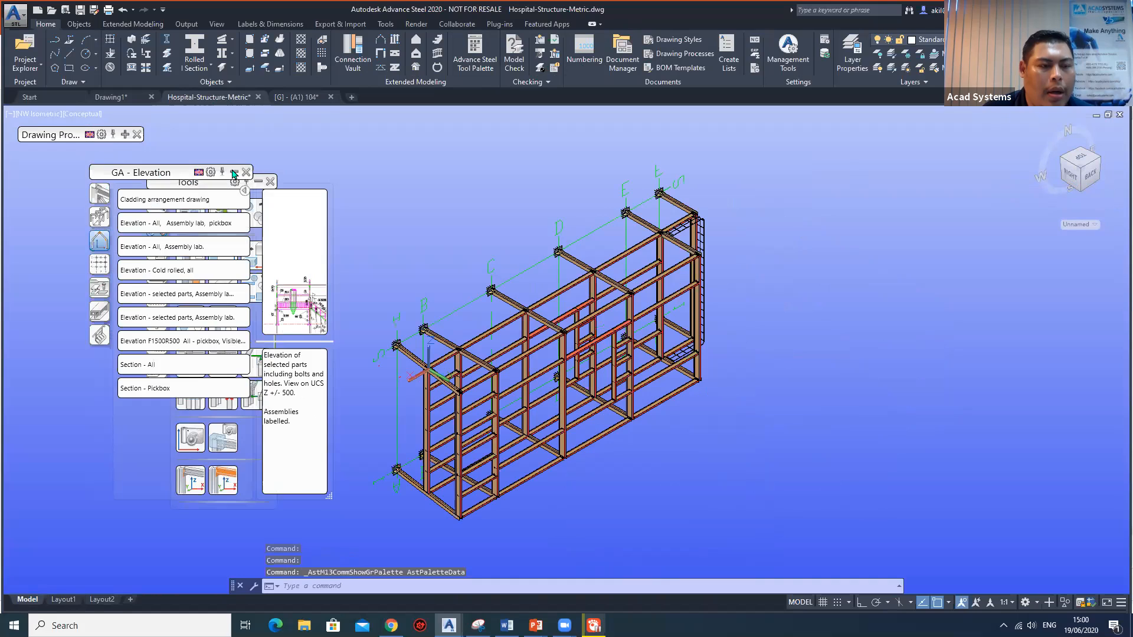
click(234, 173)
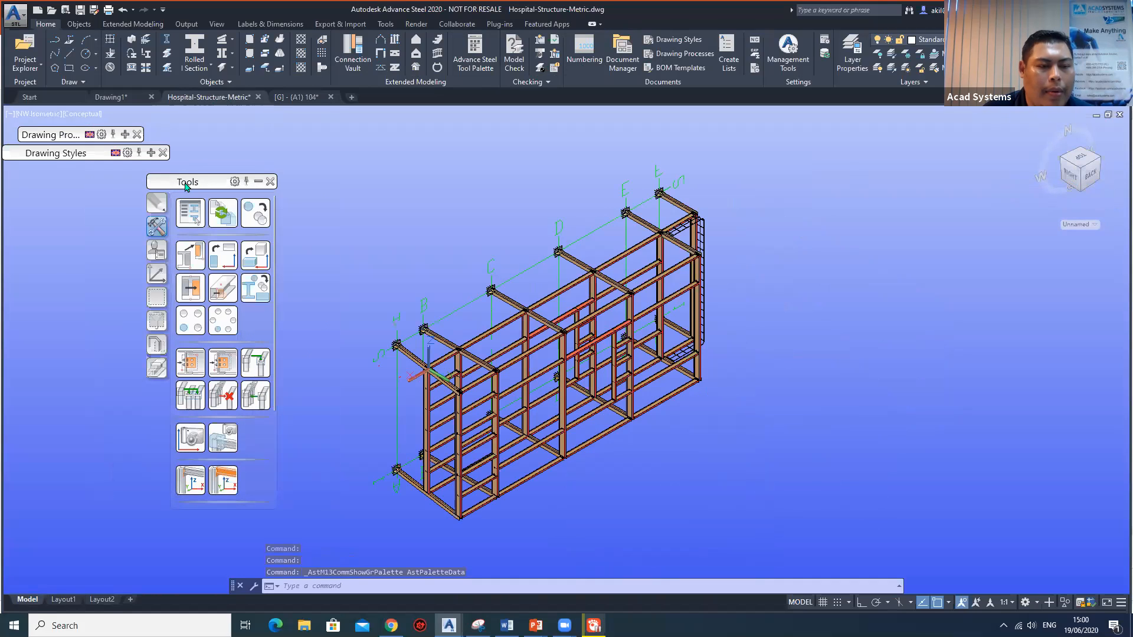
click(212, 234)
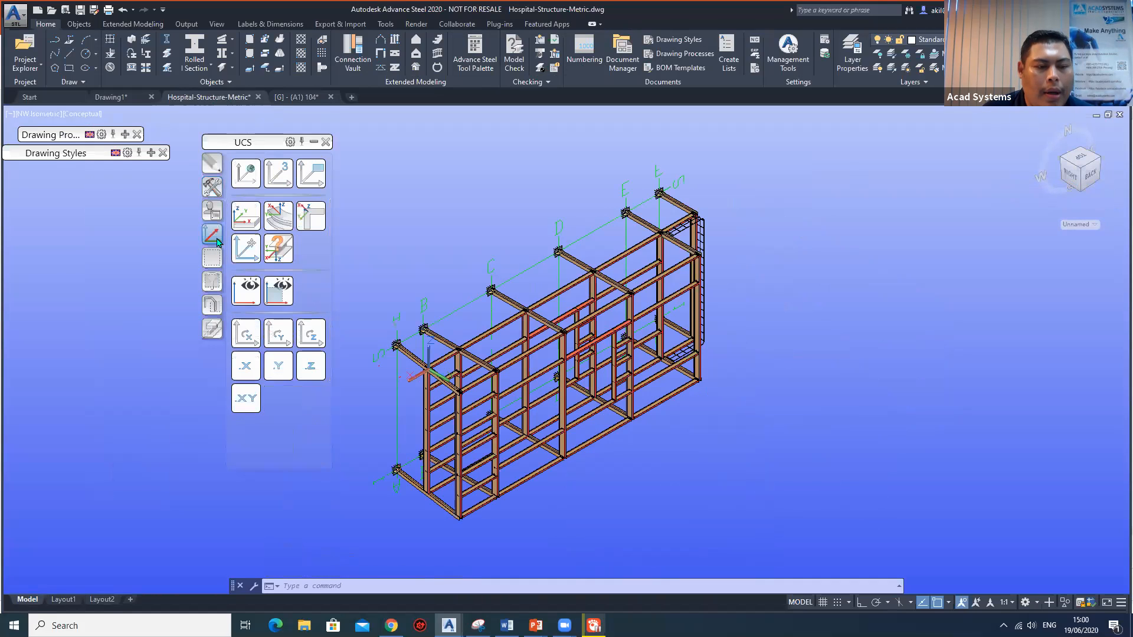
click(245, 172)
key(Escape)
Orbit the hospital structure to an upright three-dimensional view showing its bays and railing, and align the UCS with that view.
middle_drag(1027, 154, 973, 217)
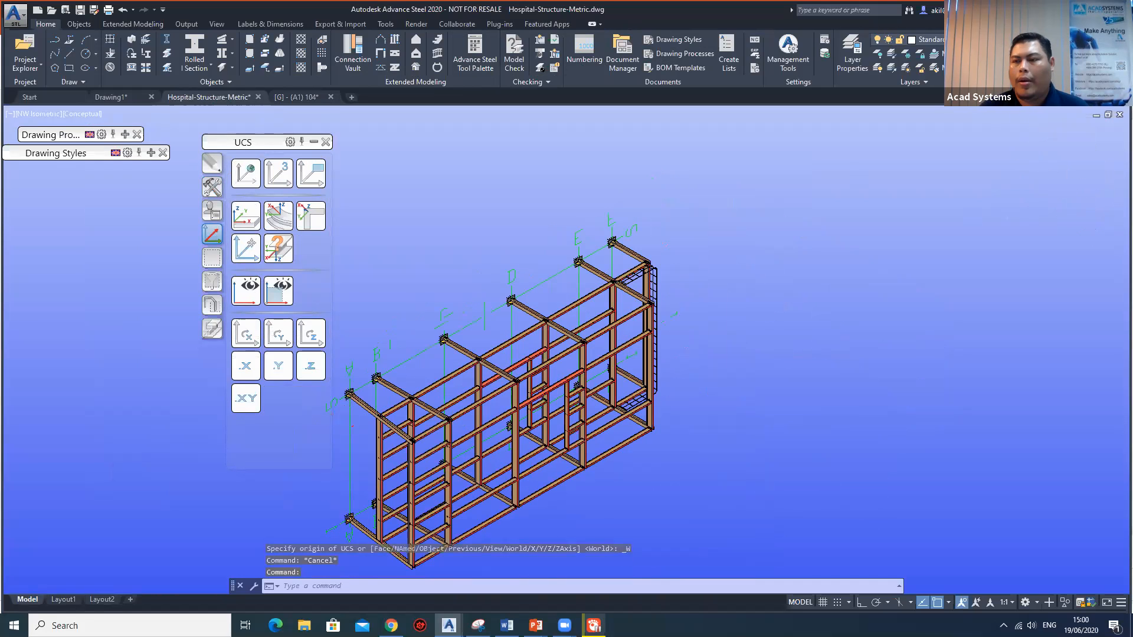
scroll(842, 340, down, 4)
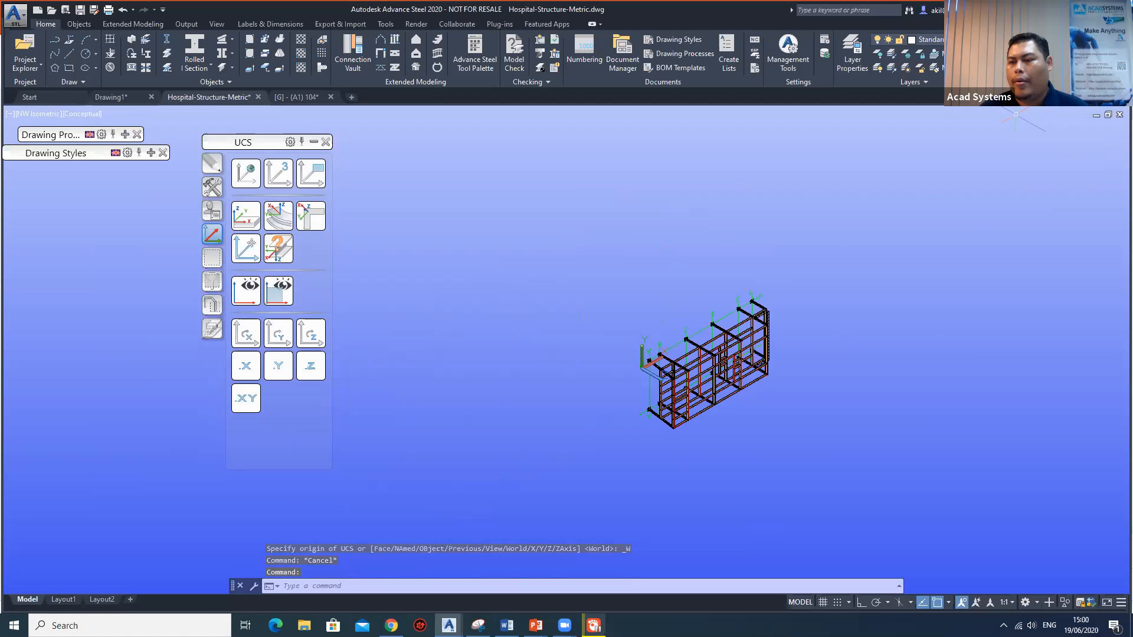
shift+middle_drag(920, 190, 473, 244)
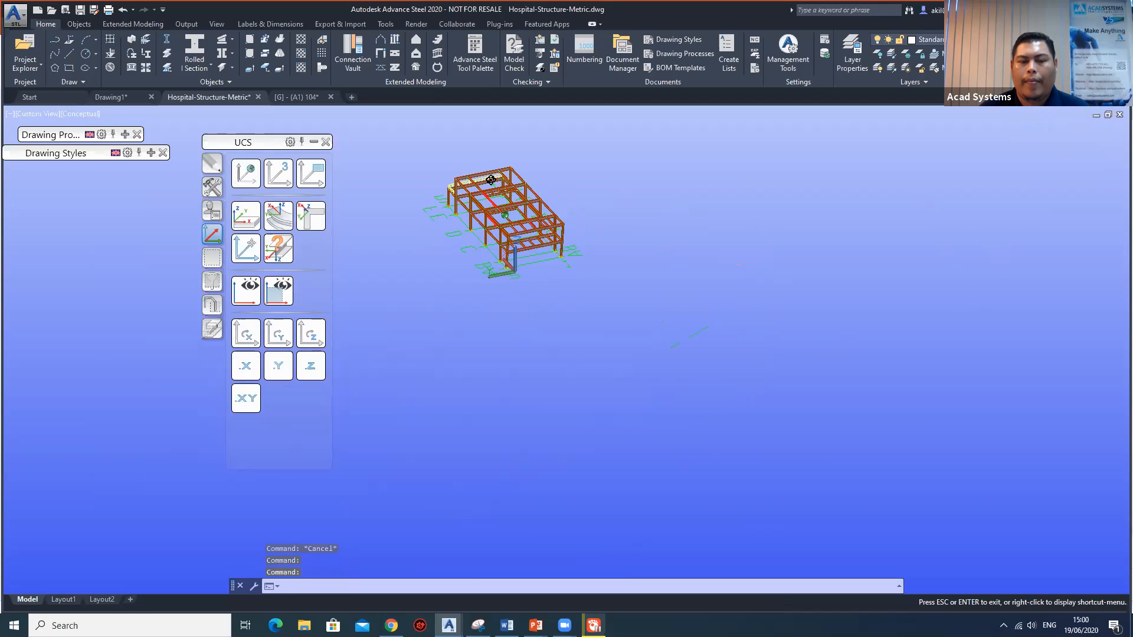
scroll(490, 180, up, 2)
scroll(653, 226, up, 6)
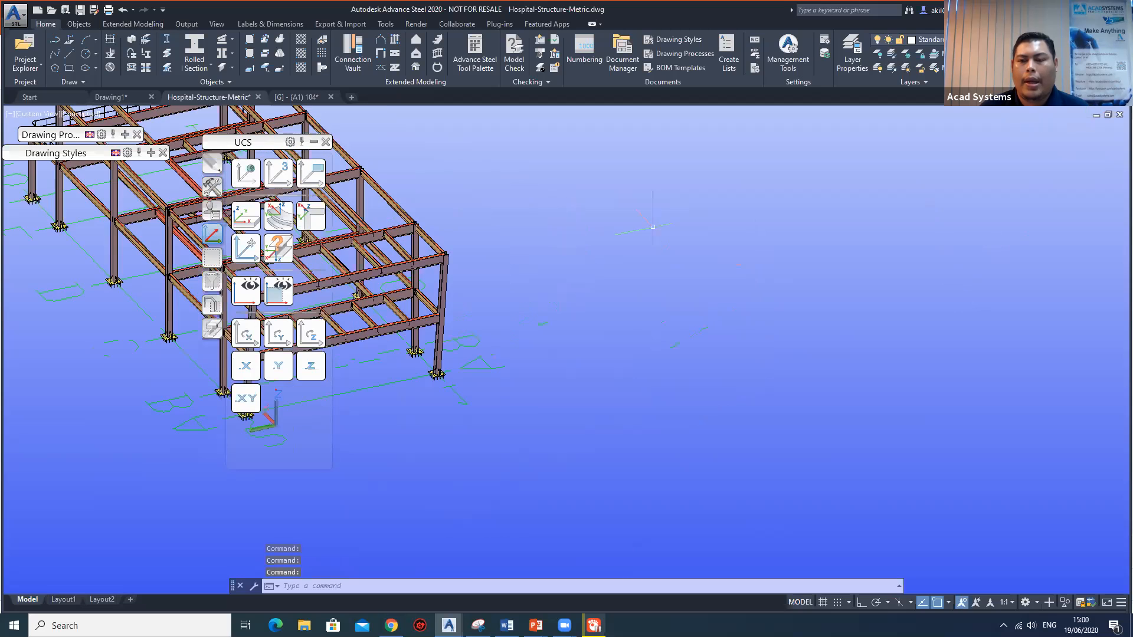
scroll(926, 324, down, 6)
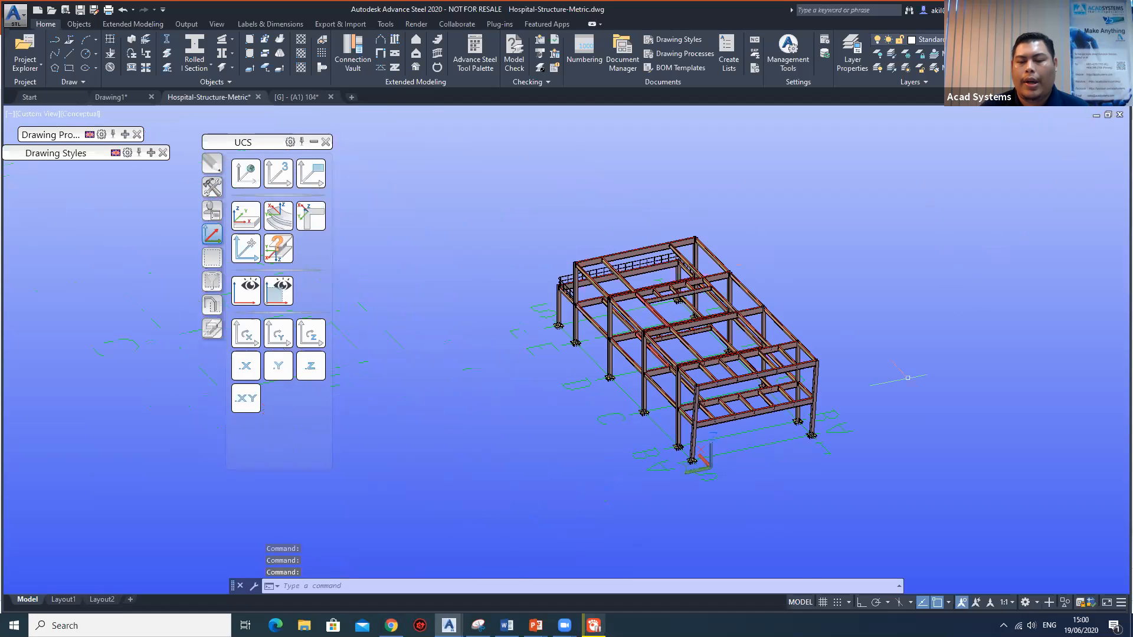
shift+middle_drag(931, 352, 877, 346)
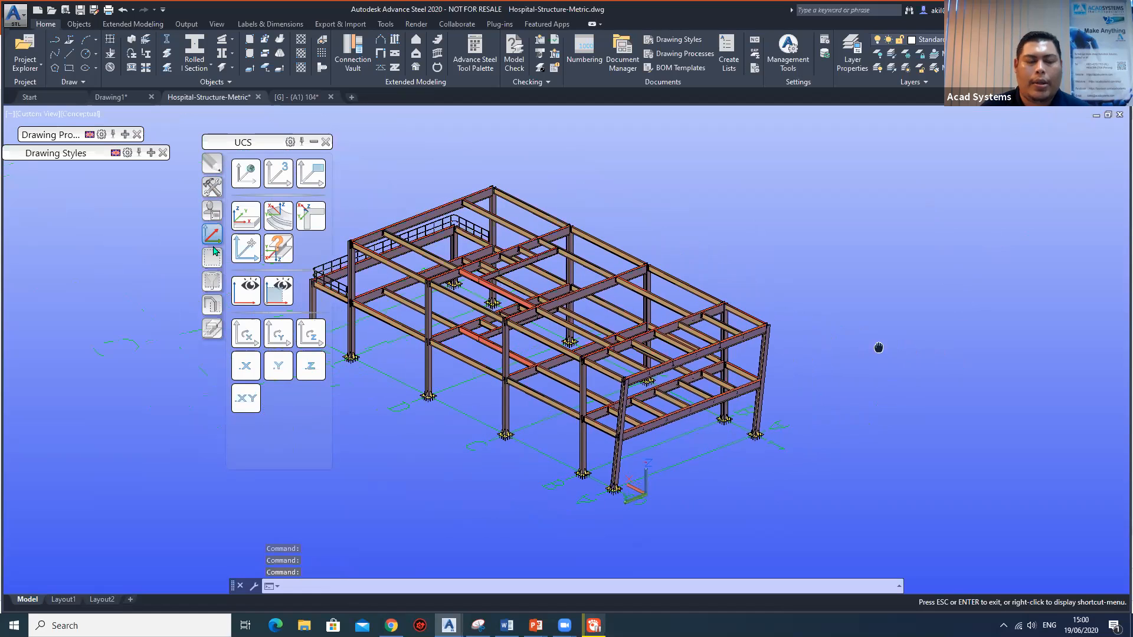
click(311, 177)
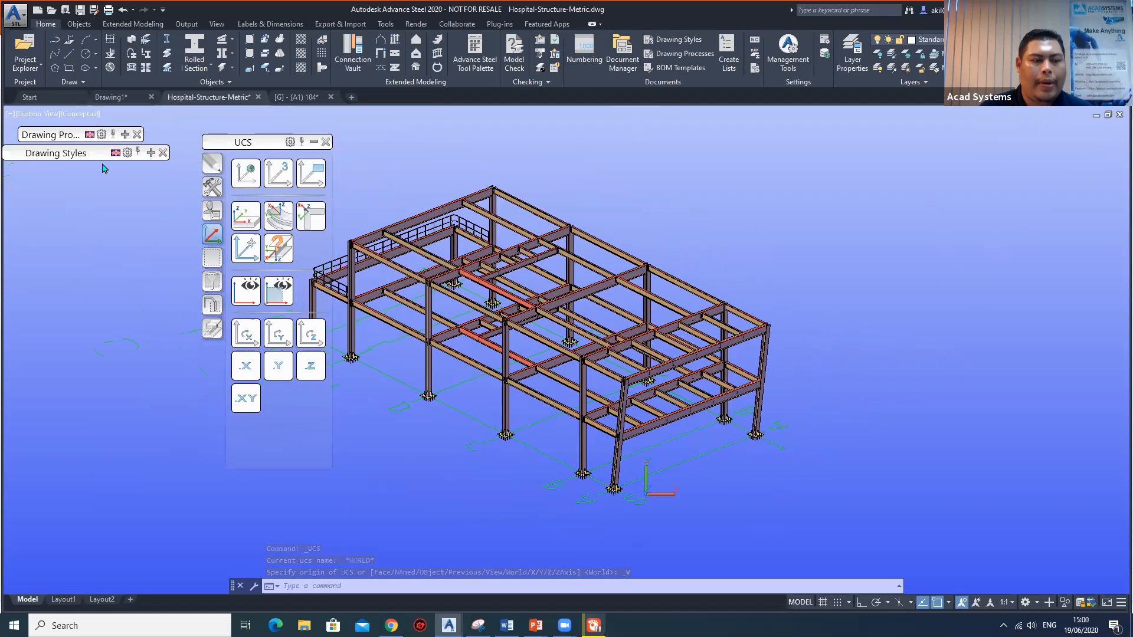
Create the GA - 3D drawing "3D view - All, Assembly labels" with default settings.
mouse_move(43, 156)
drag(112, 170, 111, 176)
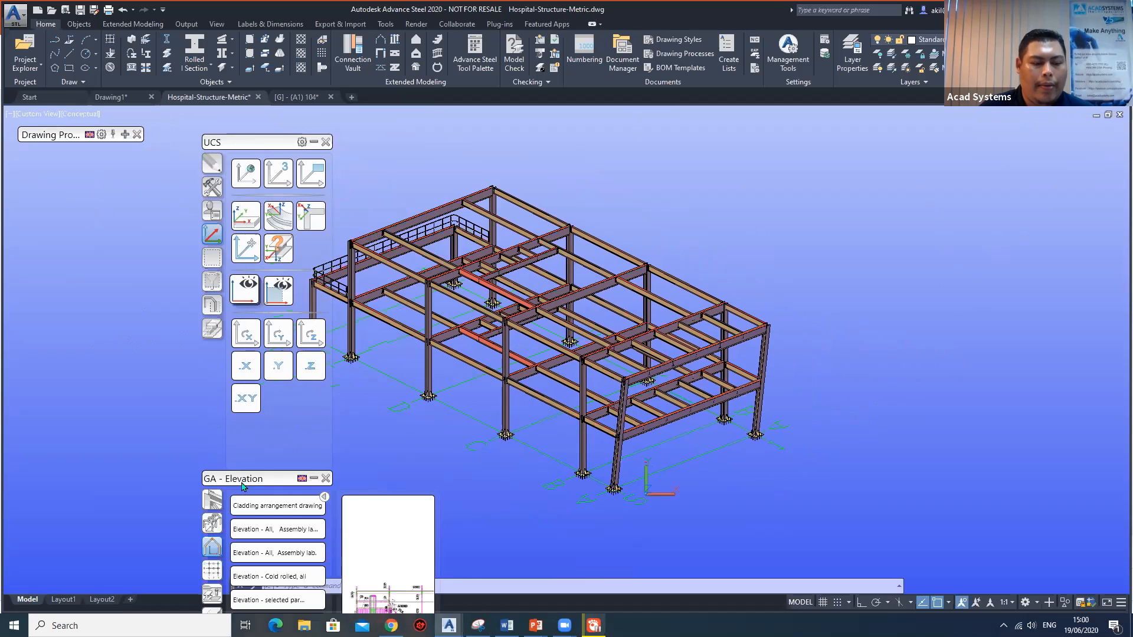
click(56, 232)
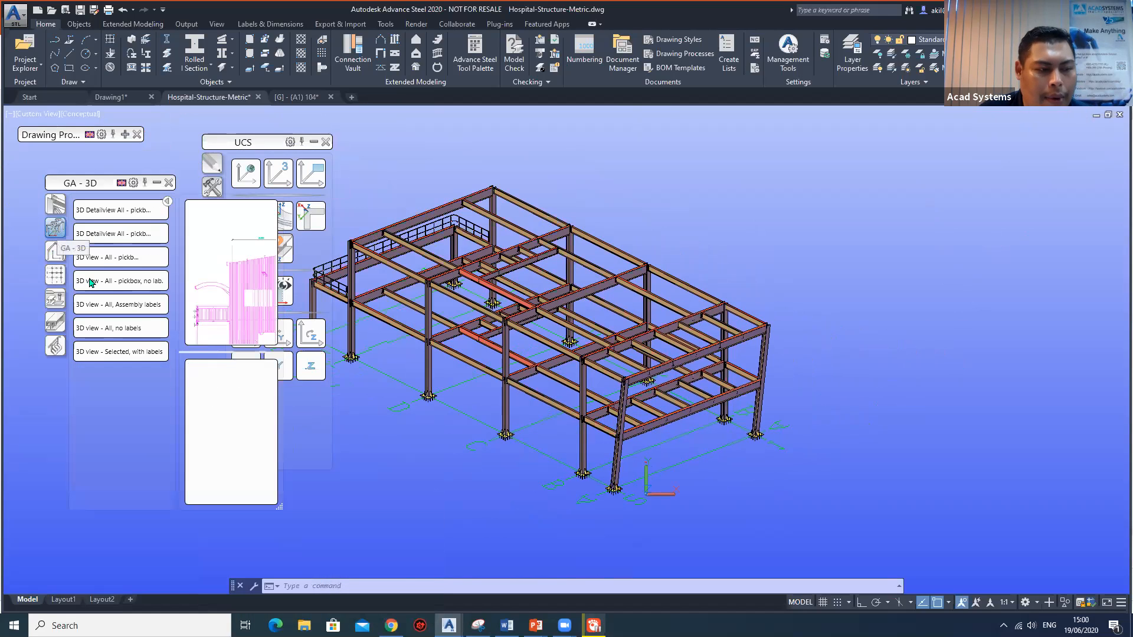
click(130, 304)
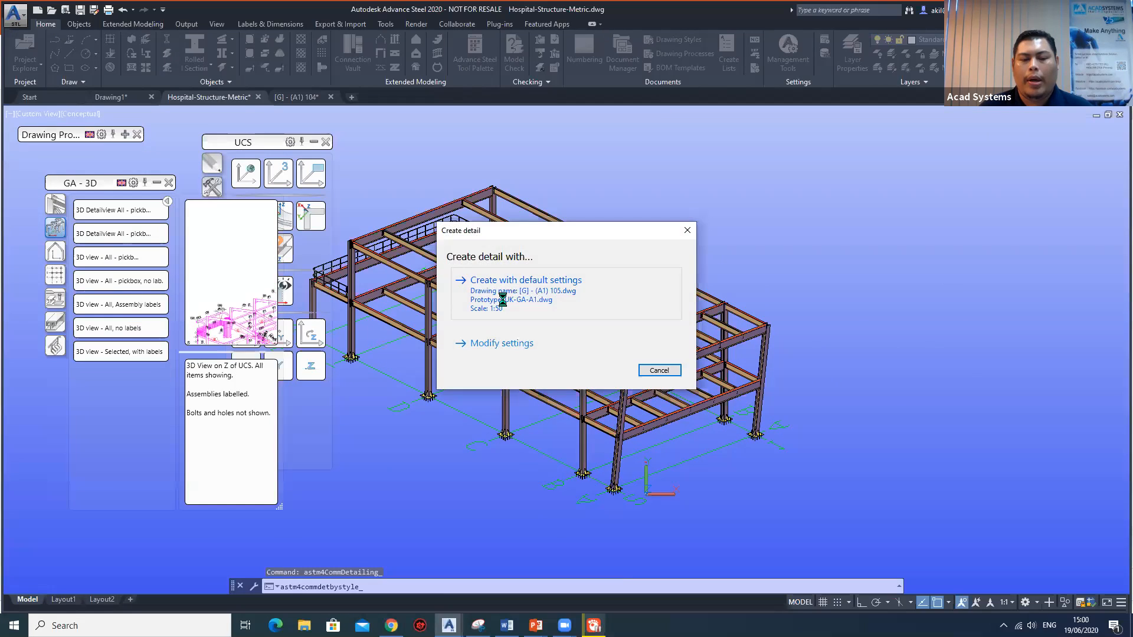
click(502, 298)
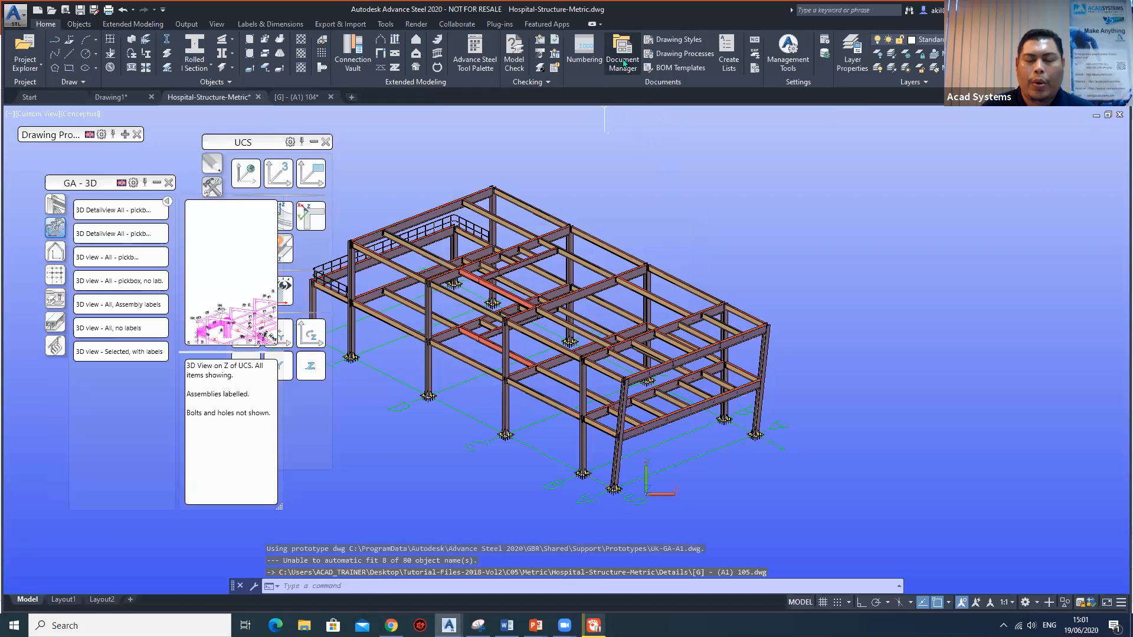
Open the up-to-date detail drawing [G] - (A1) 105.dwg through the Document Manager.
click(623, 61)
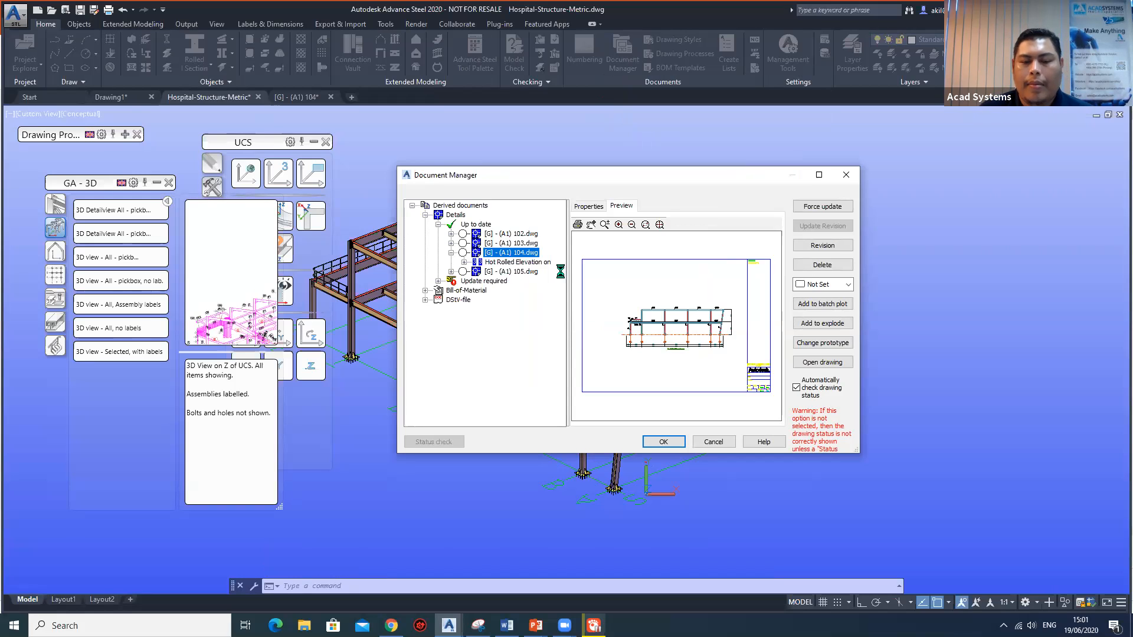
click(524, 270)
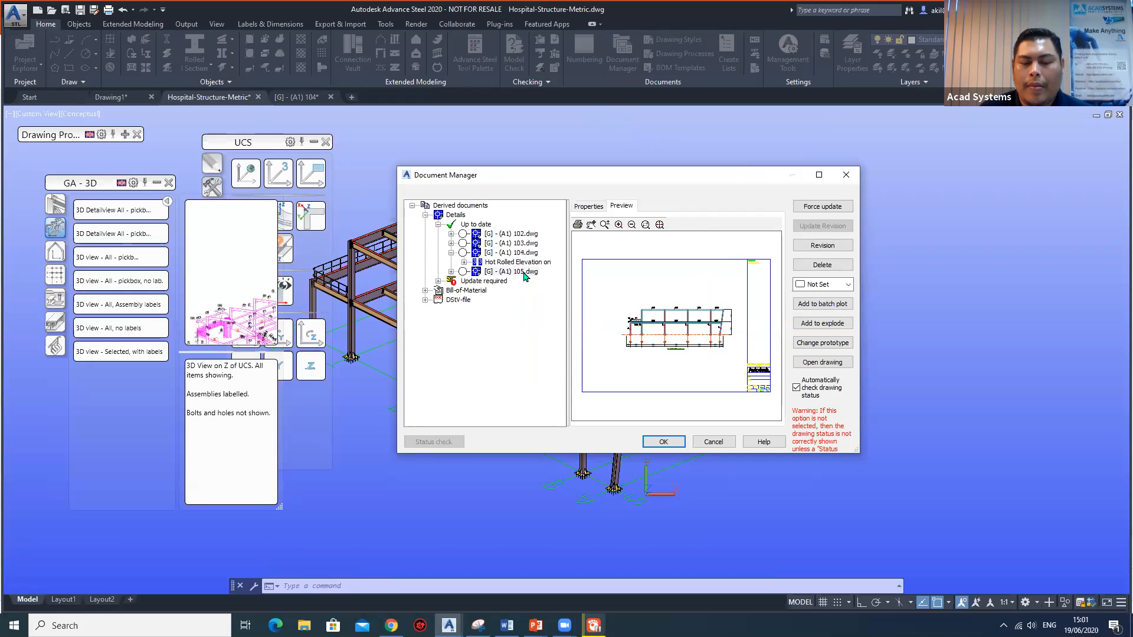
click(821, 363)
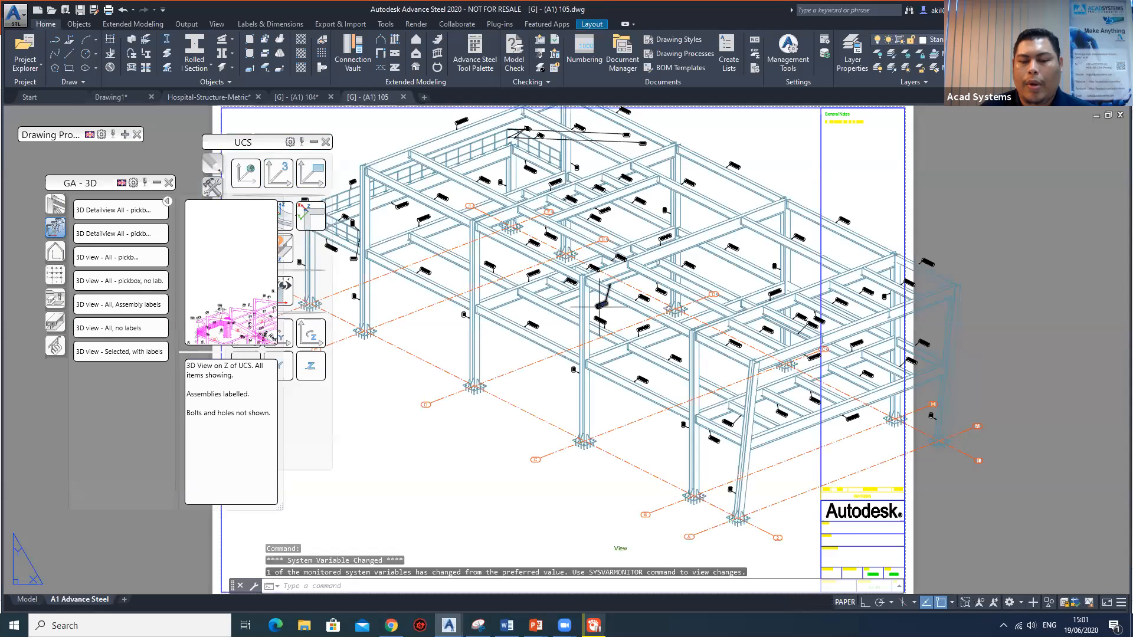
Examine the assembly labels of the beams, railing and columns close up in the 3D view drawing.
scroll(598, 307, up, 3)
scroll(608, 307, up, 3)
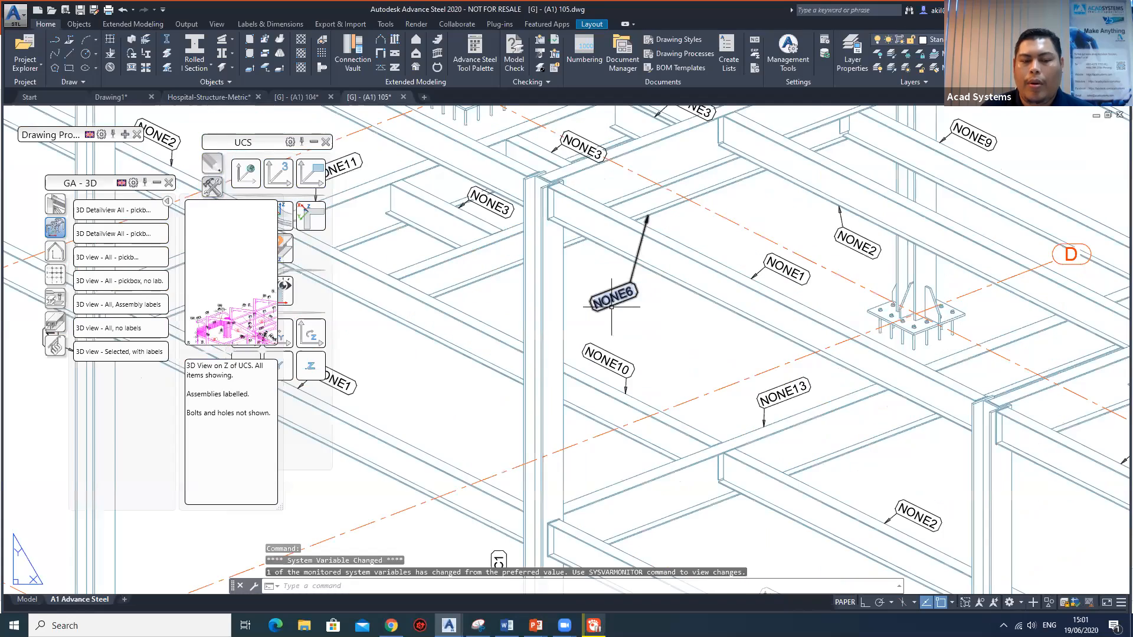
scroll(612, 306, down, 5)
middle_drag(564, 293, 573, 329)
middle_drag(392, 328, 521, 301)
scroll(521, 301, up, 5)
middle_drag(742, 420, 419, 223)
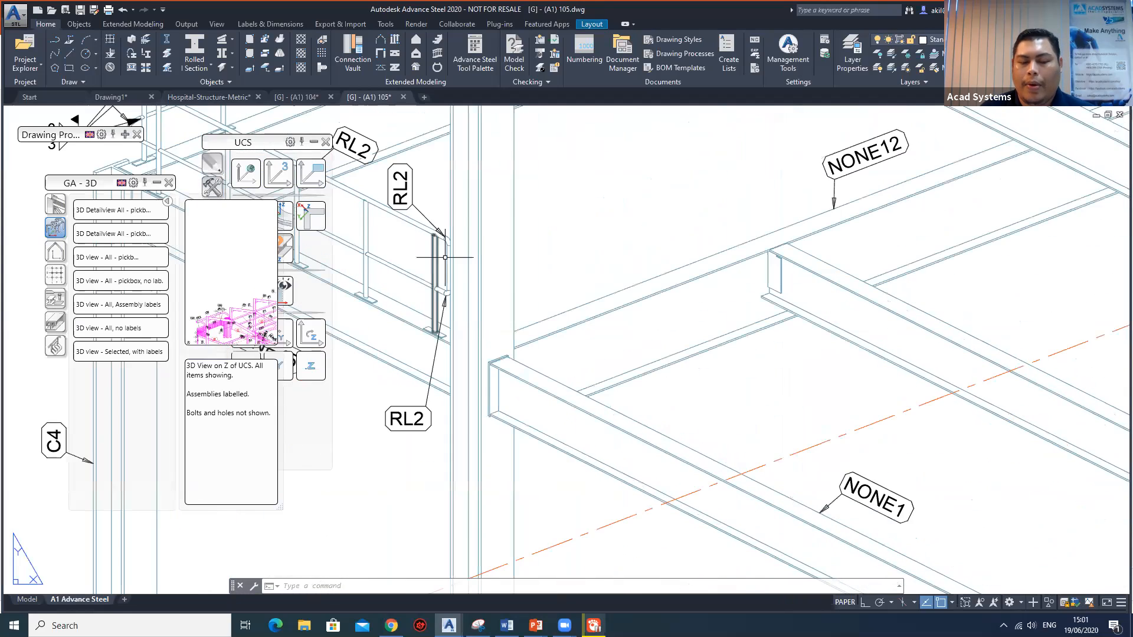
scroll(483, 276, down, 3)
middle_drag(660, 374, 535, 295)
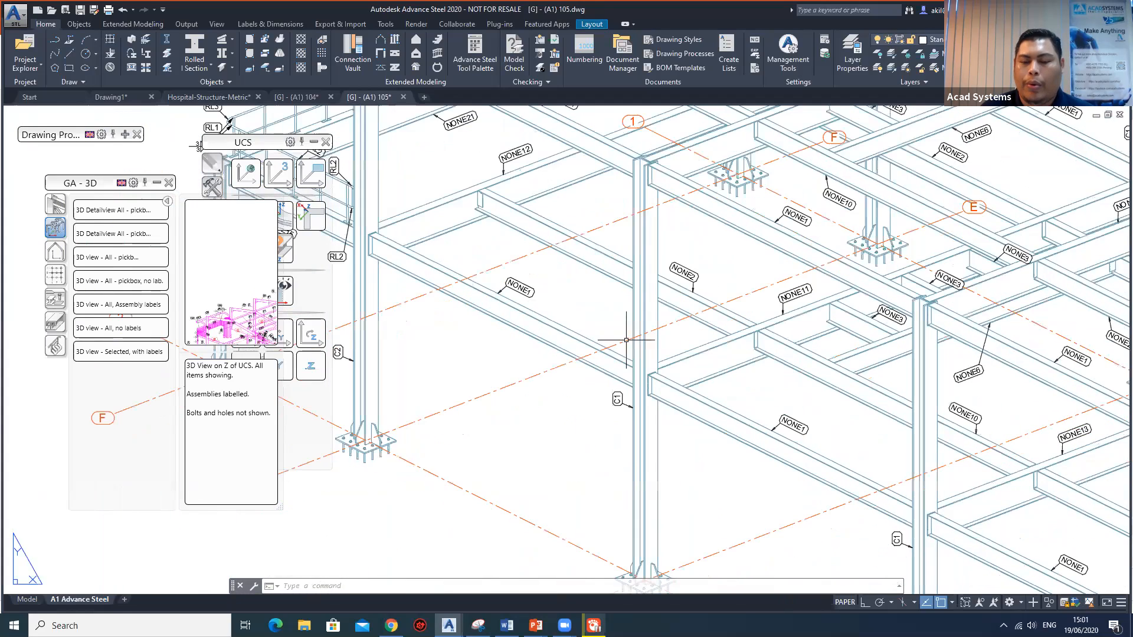
middle_drag(761, 416, 525, 307)
click(579, 345)
key(Escape)
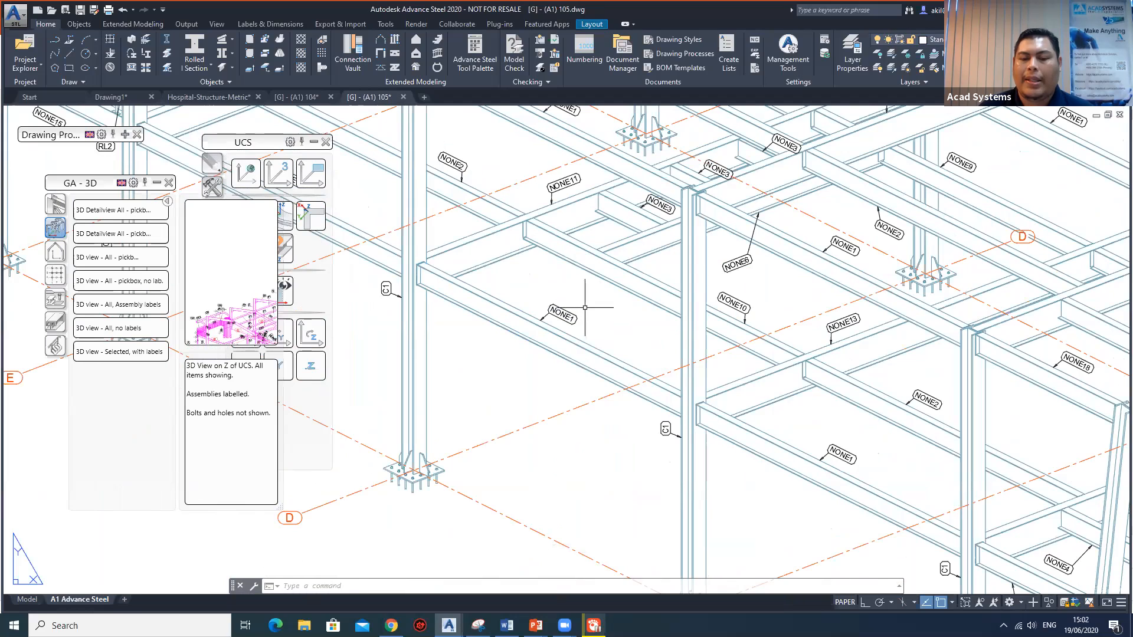
Review the overall 3D view on the sheet, checking the floor framing, railing corner and beam labels around grids C to F.
scroll(584, 308, down, 2)
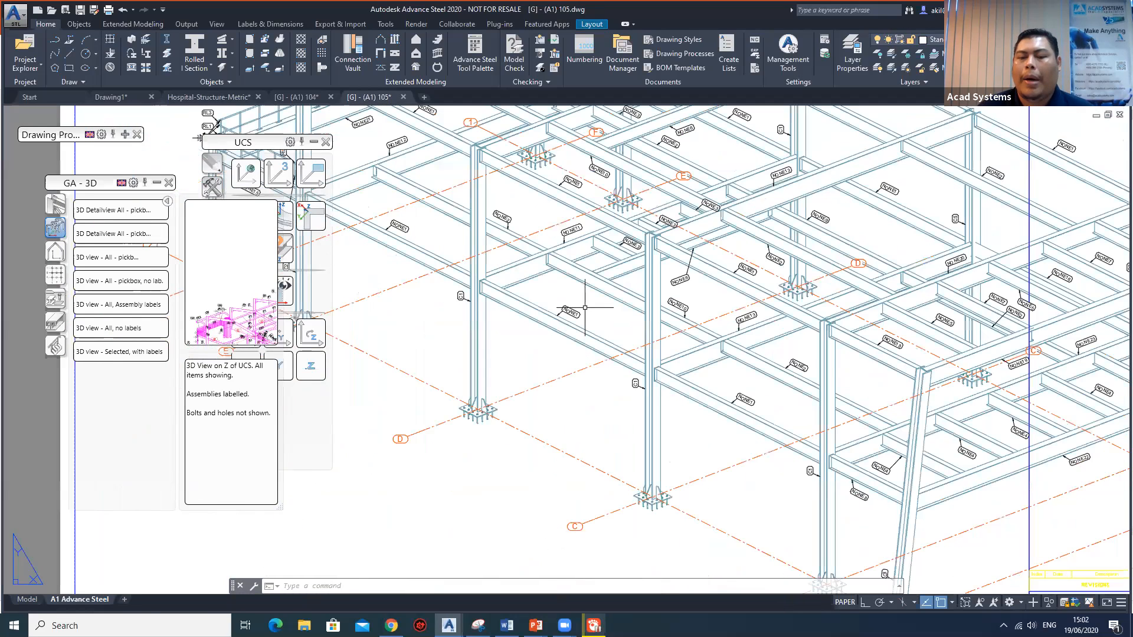
middle_drag(1031, 332, 838, 409)
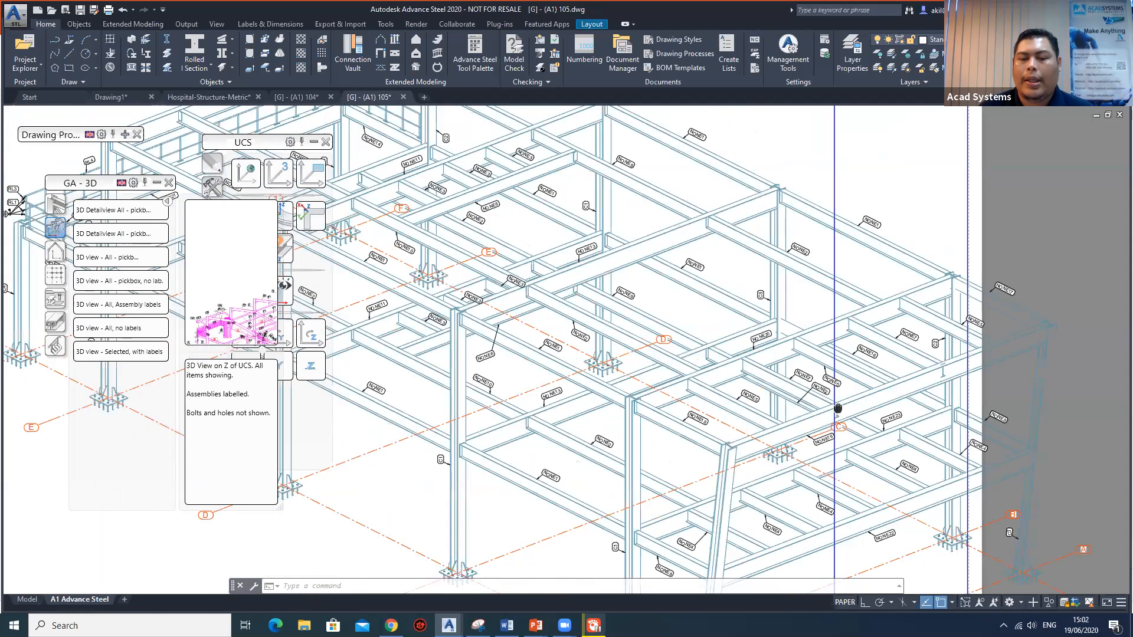
scroll(625, 274, down, 3)
scroll(624, 274, up, 4)
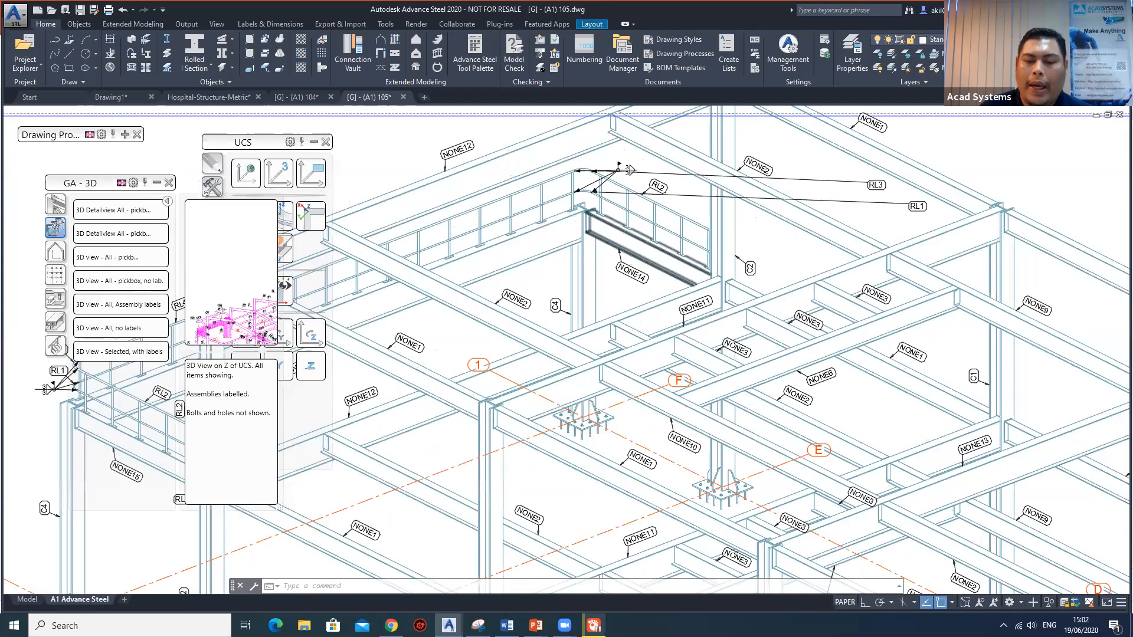
scroll(674, 248, down, 2)
middle_drag(842, 338, 832, 333)
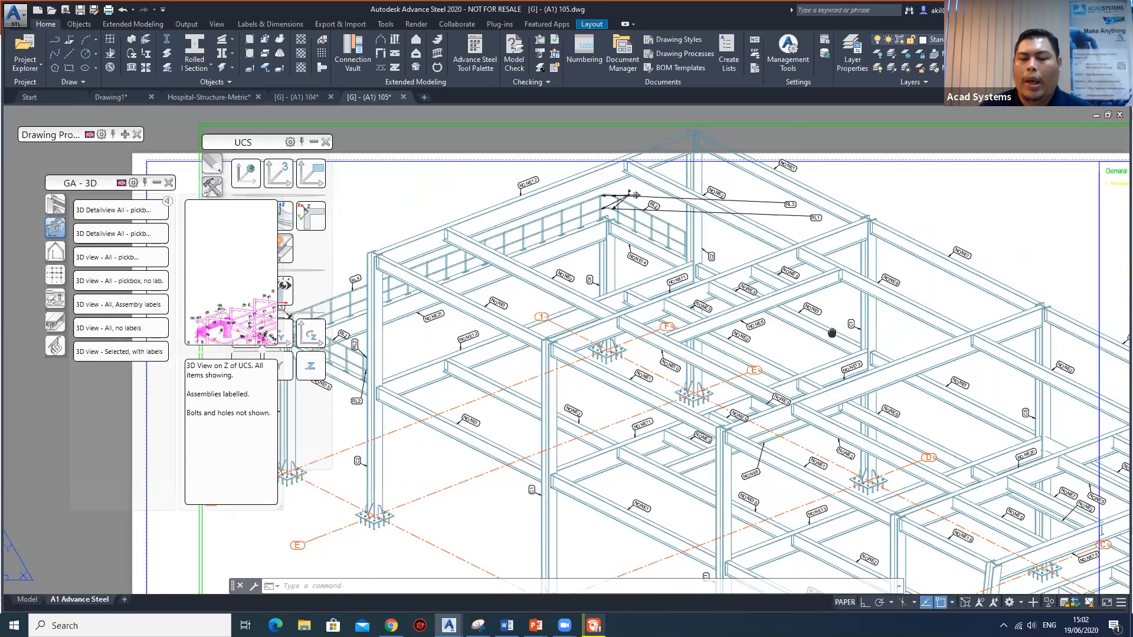
scroll(732, 248, down, 3)
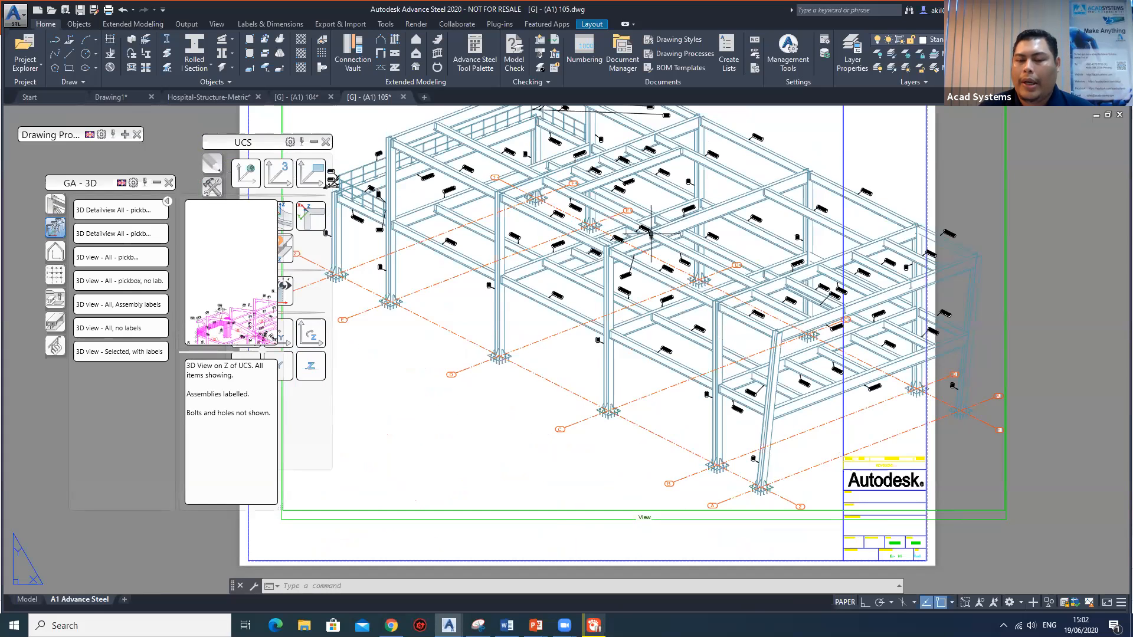
scroll(651, 234, up, 2)
scroll(653, 232, up, 3)
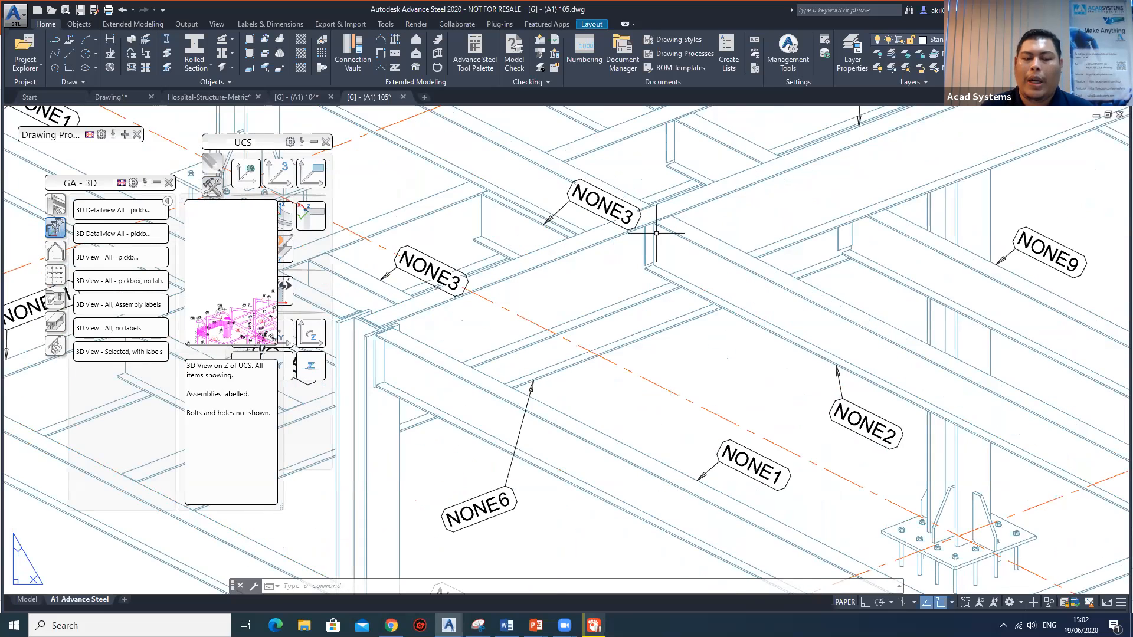
scroll(656, 234, down, 3)
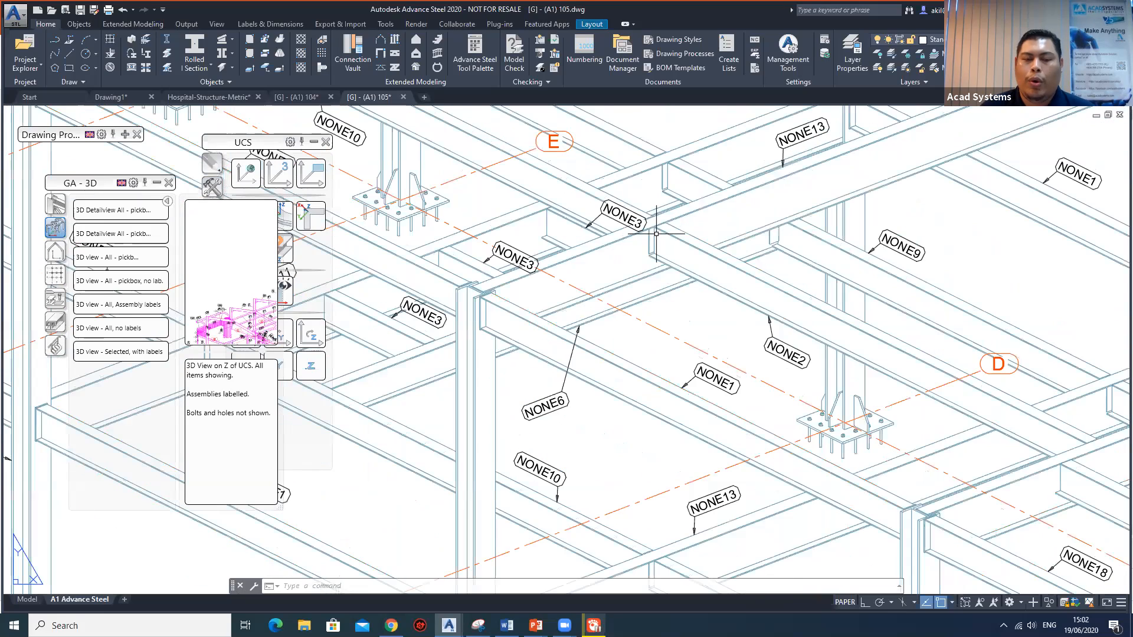
scroll(656, 234, down, 3)
scroll(607, 231, down, 3)
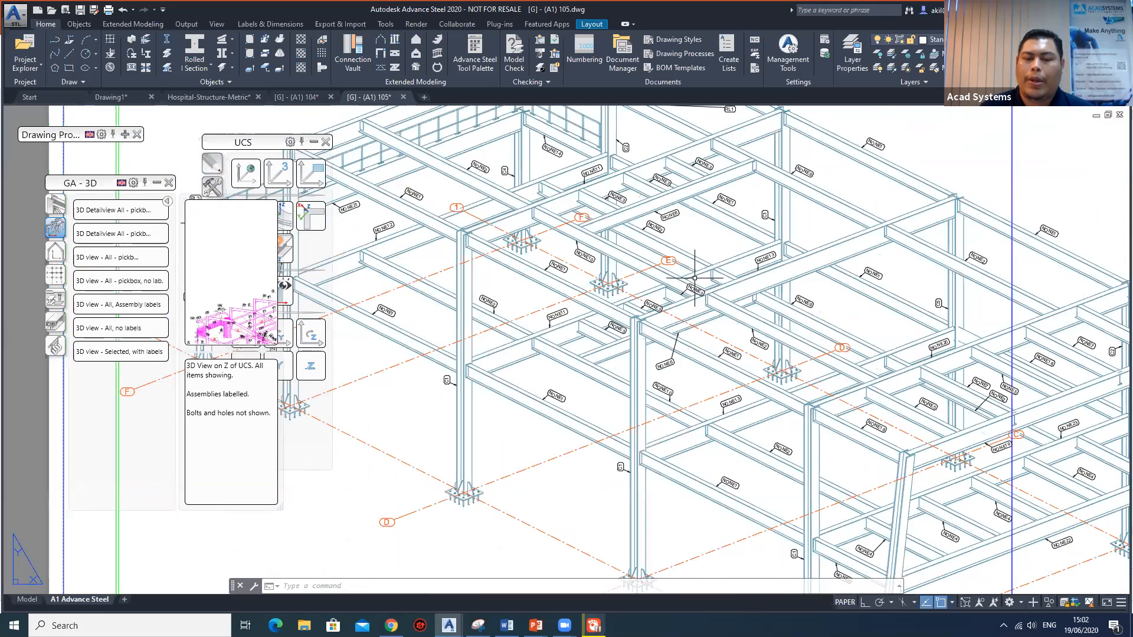
scroll(542, 212, up, 2)
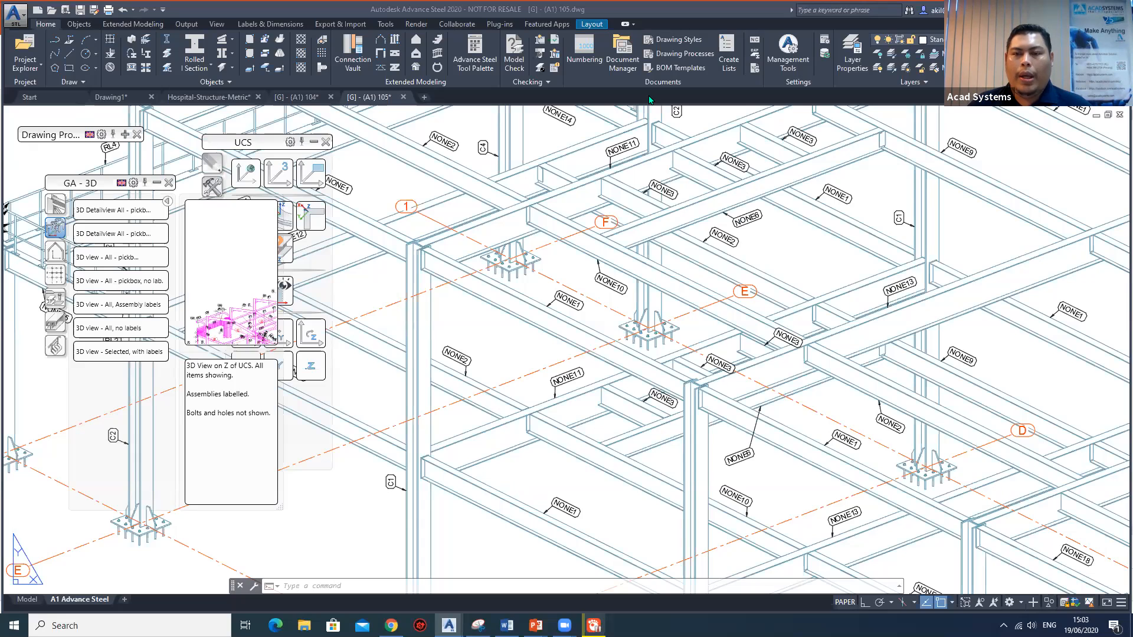
Switch to Chrome, maximise its window and bring up the Facebook profile page.
mouse_move(391, 625)
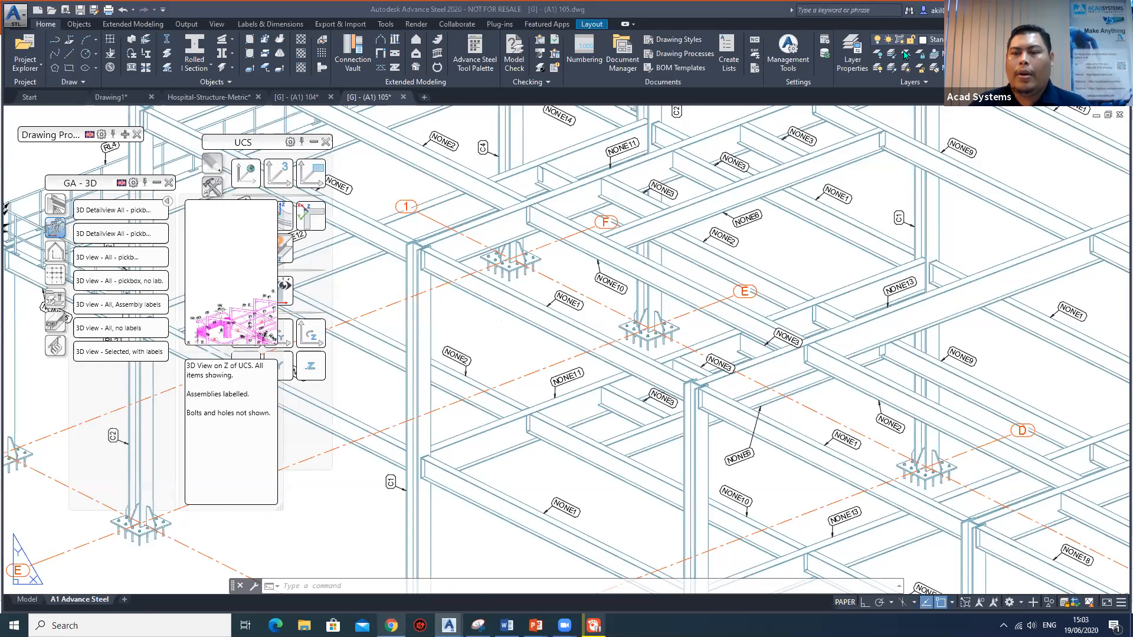
key(alt+Tab)
double_click(873, 34)
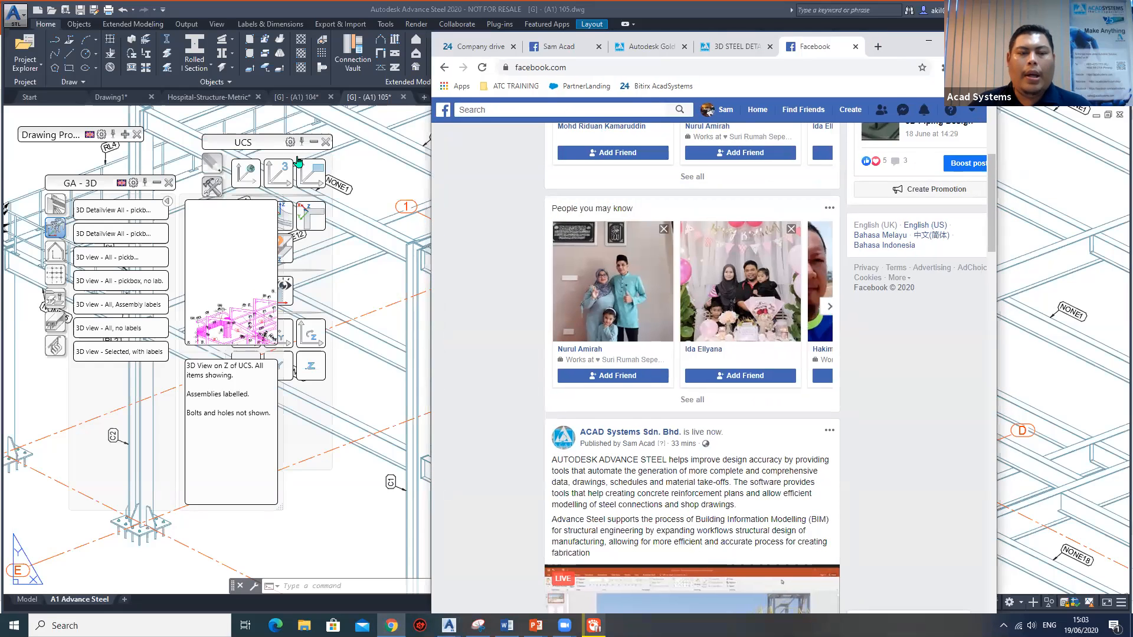
click(197, 3)
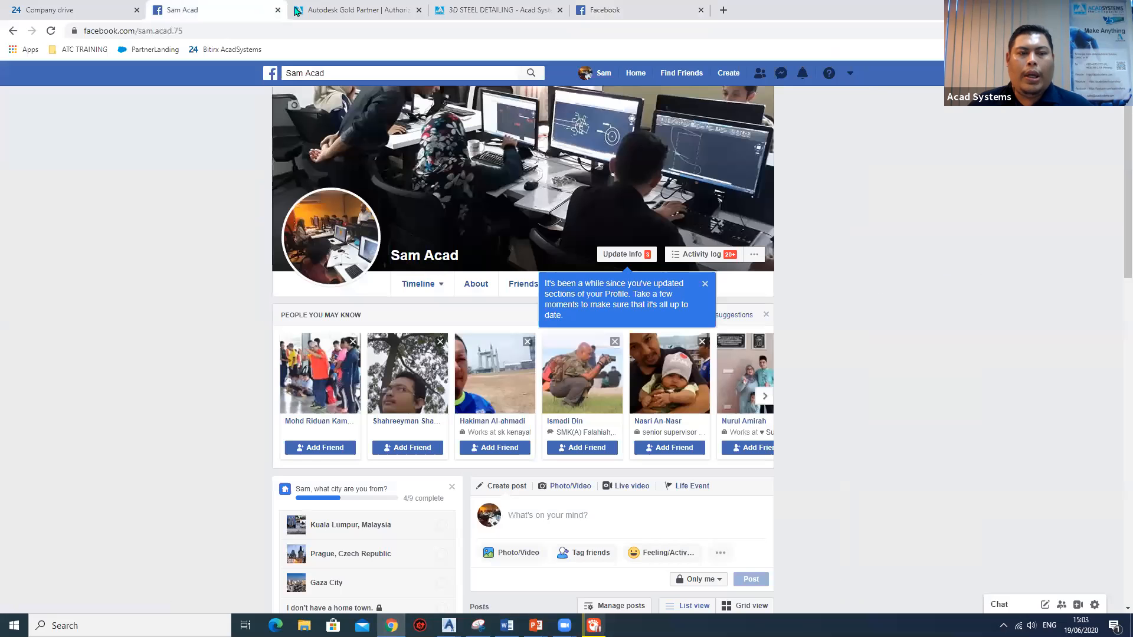
click(293, 10)
click(217, 8)
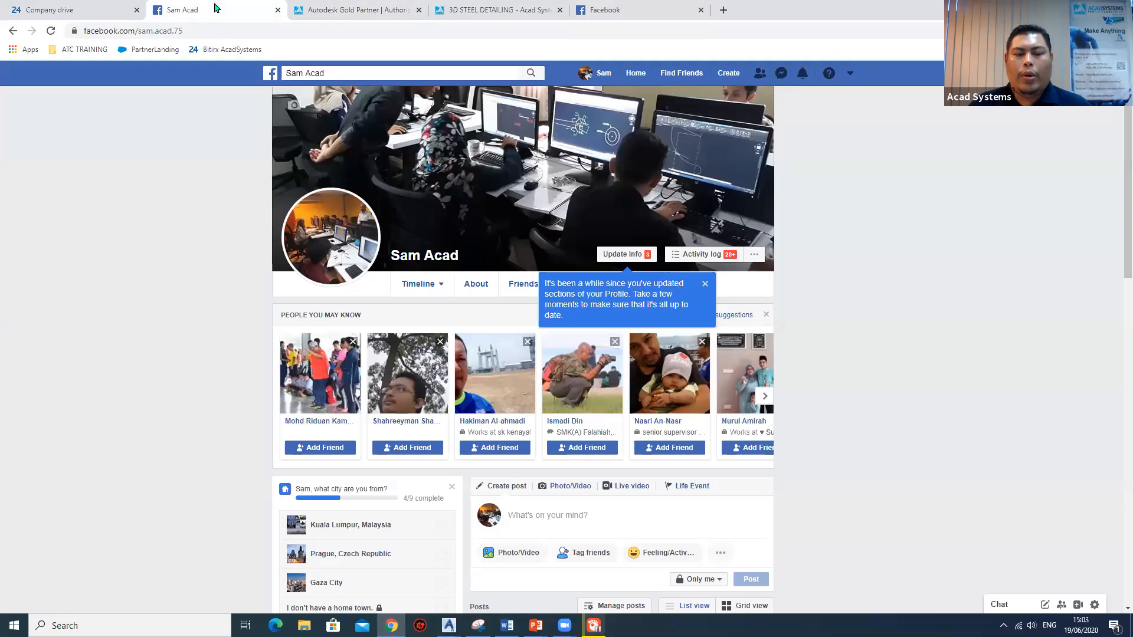
scroll(292, 304, down, 5)
scroll(292, 304, down, 7)
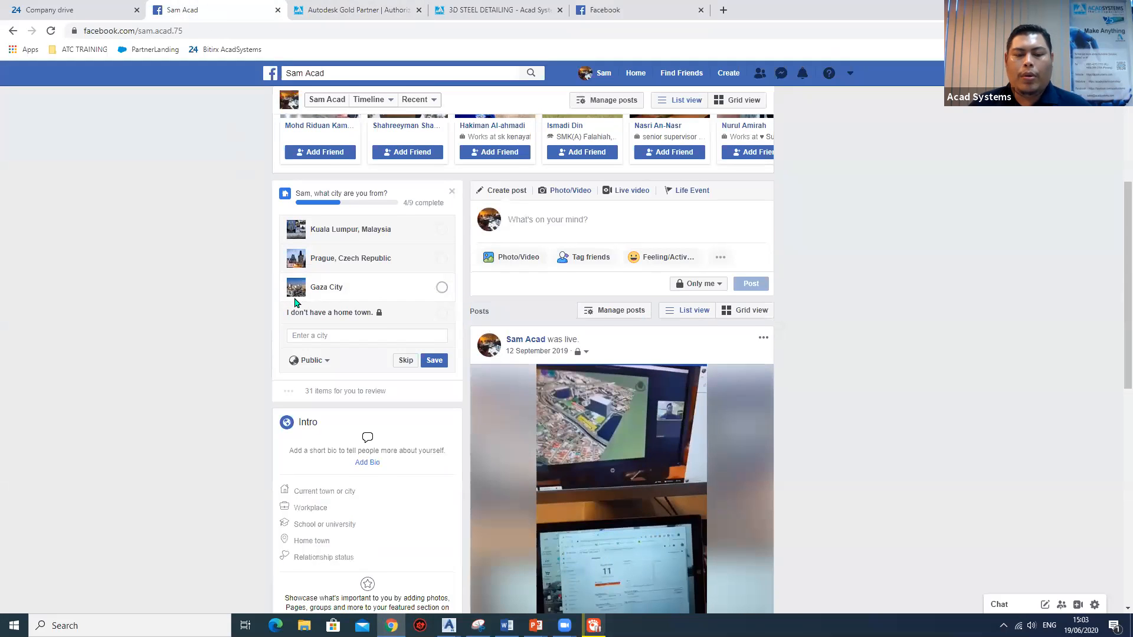
scroll(413, 354, up, 12)
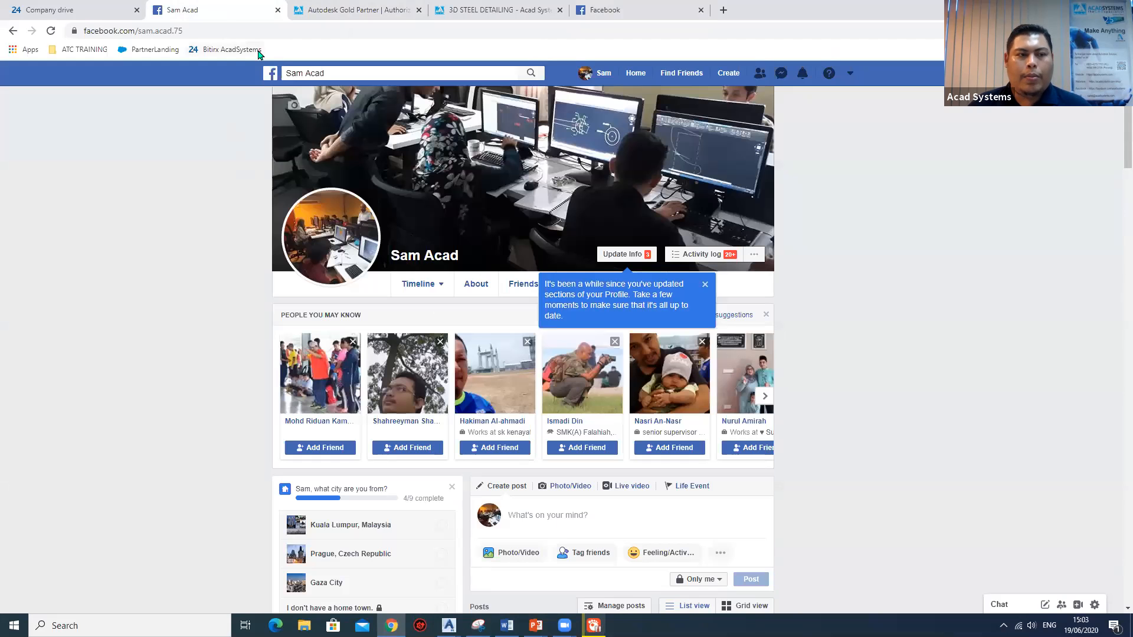
click(222, 29)
text(acad)
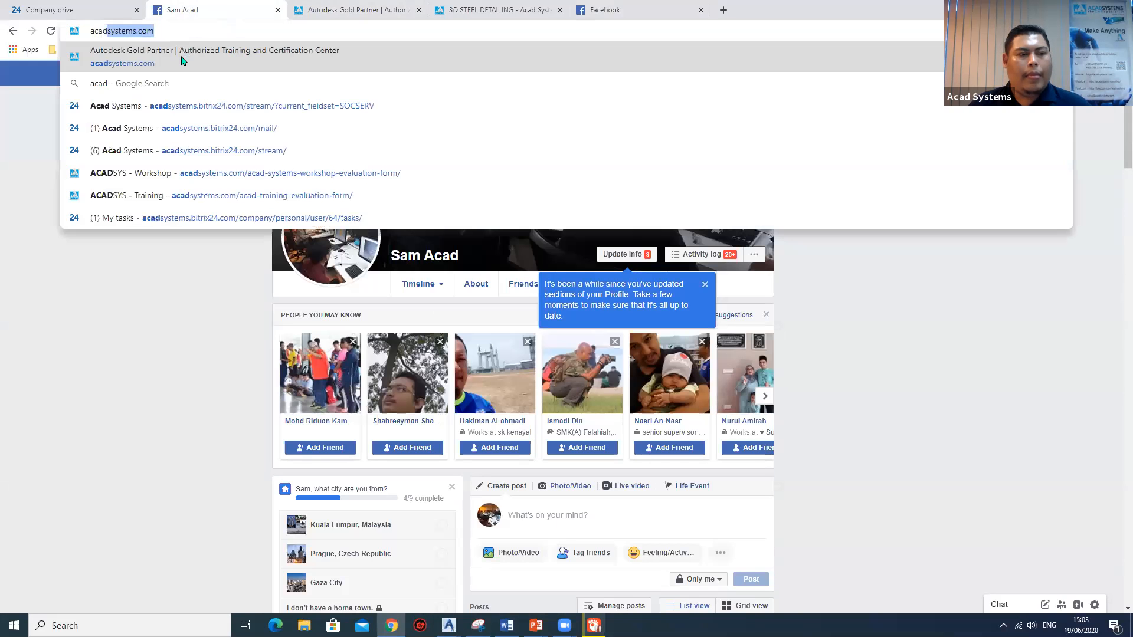
key(Escape)
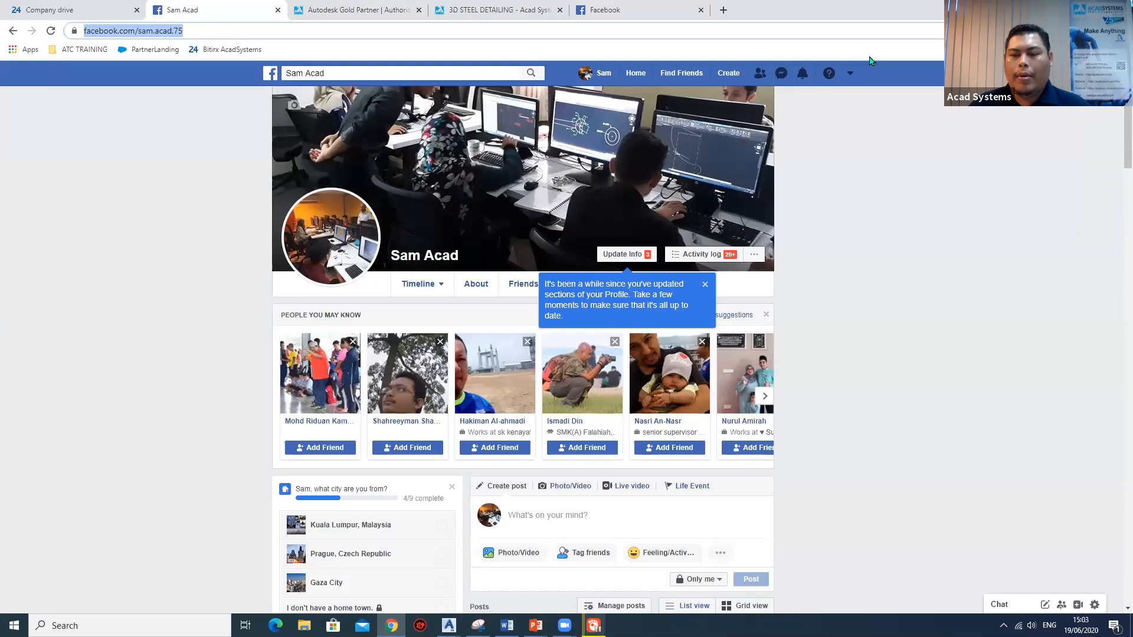
Show the live Advance Steel post in the Facebook news feed, then bring up the start of the acadsystems.com home page.
click(608, 10)
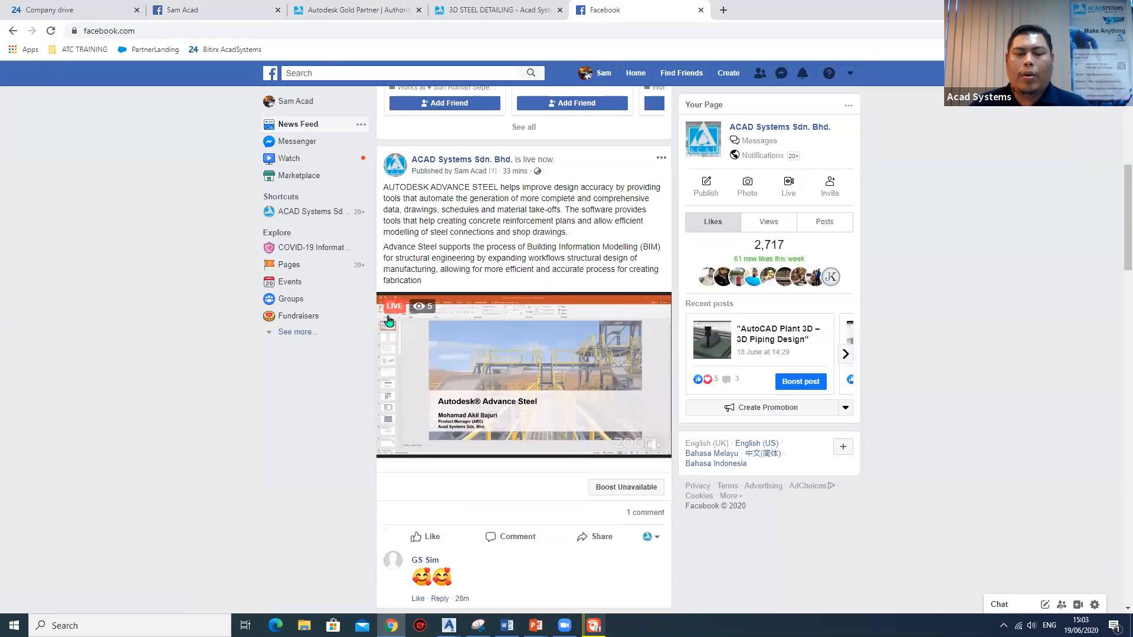
click(343, 17)
scroll(342, 253, up, 9)
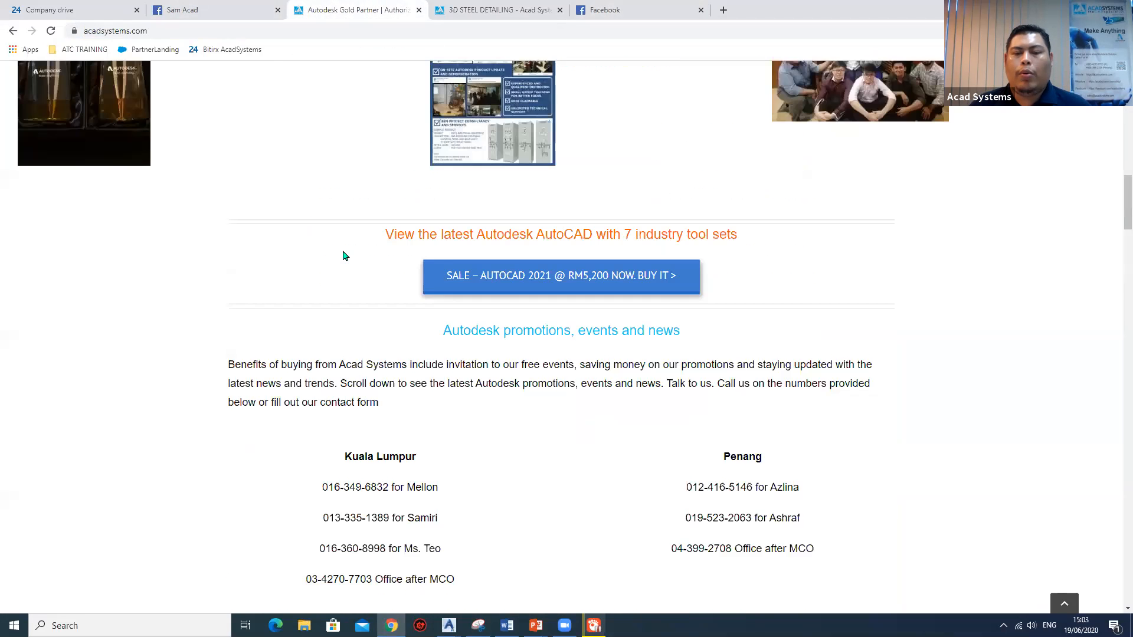
scroll(344, 251, up, 15)
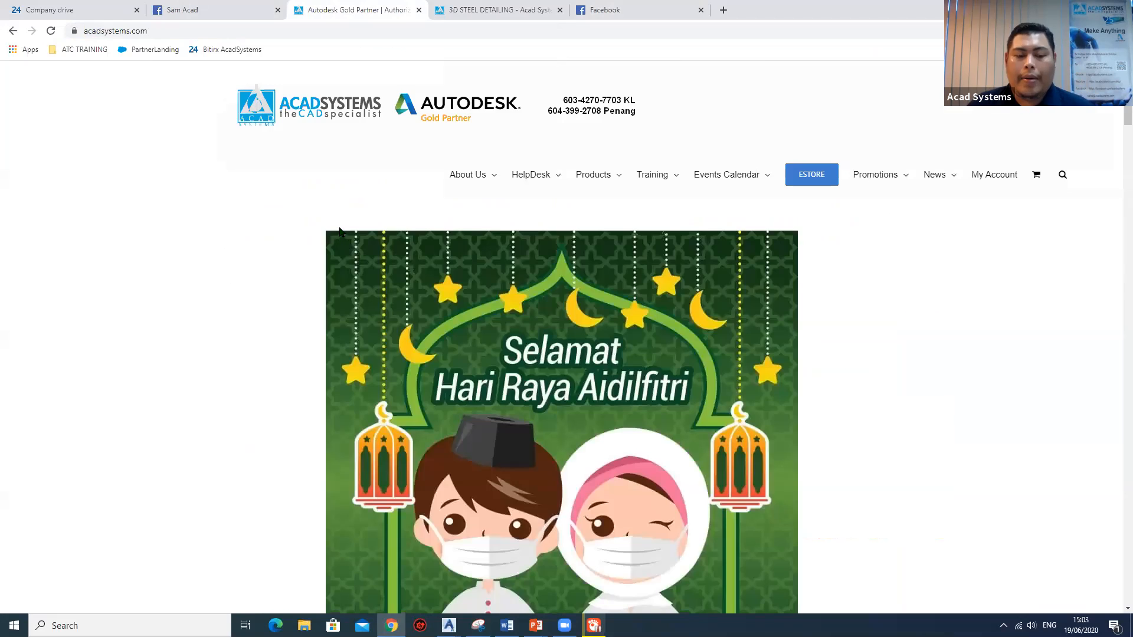
Review the Kuala Lumpur and Penang contacts, the contact form and the Latest Promotions & News section on the home page.
scroll(341, 221, down, 5)
scroll(341, 222, down, 15)
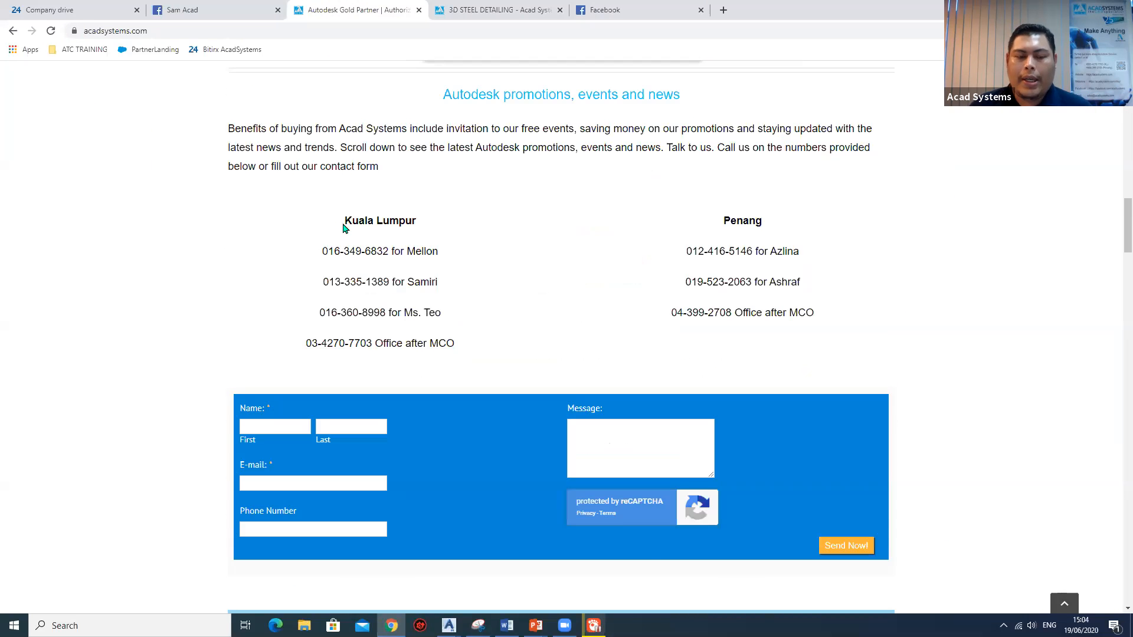
scroll(345, 228, down, 1)
scroll(436, 248, down, 1)
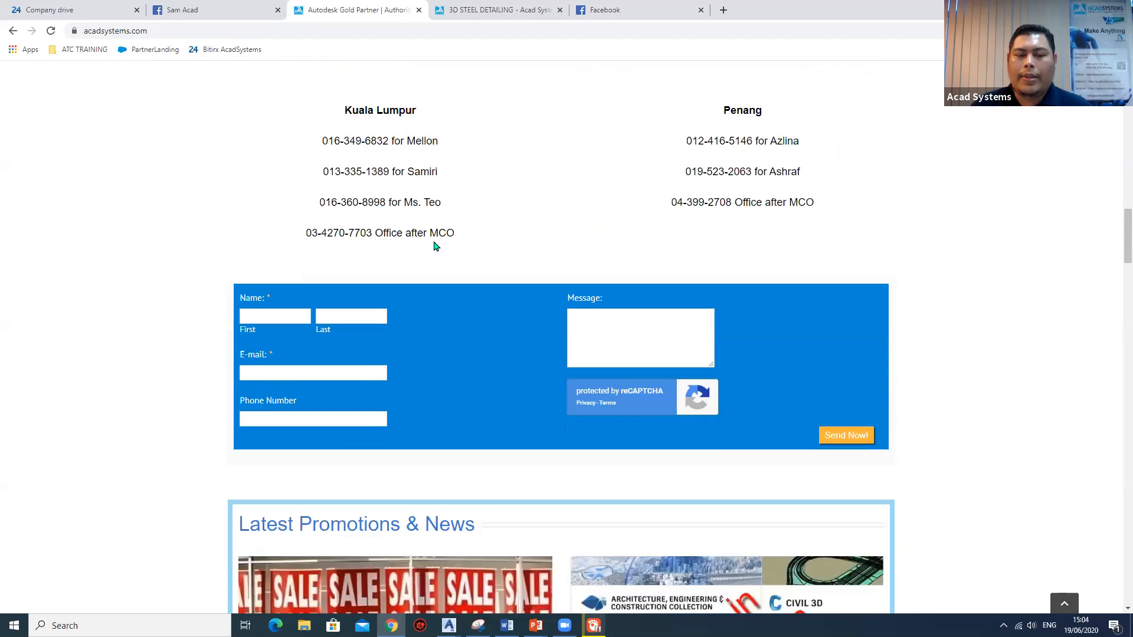
scroll(434, 242, down, 3)
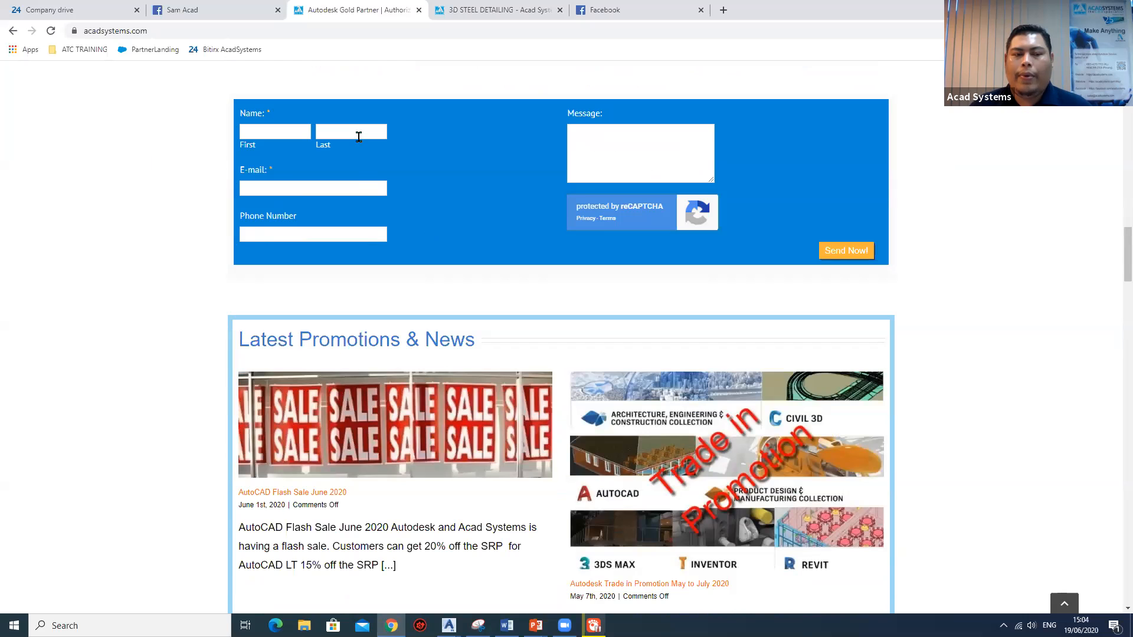
scroll(427, 286, down, 4)
scroll(427, 286, down, 5)
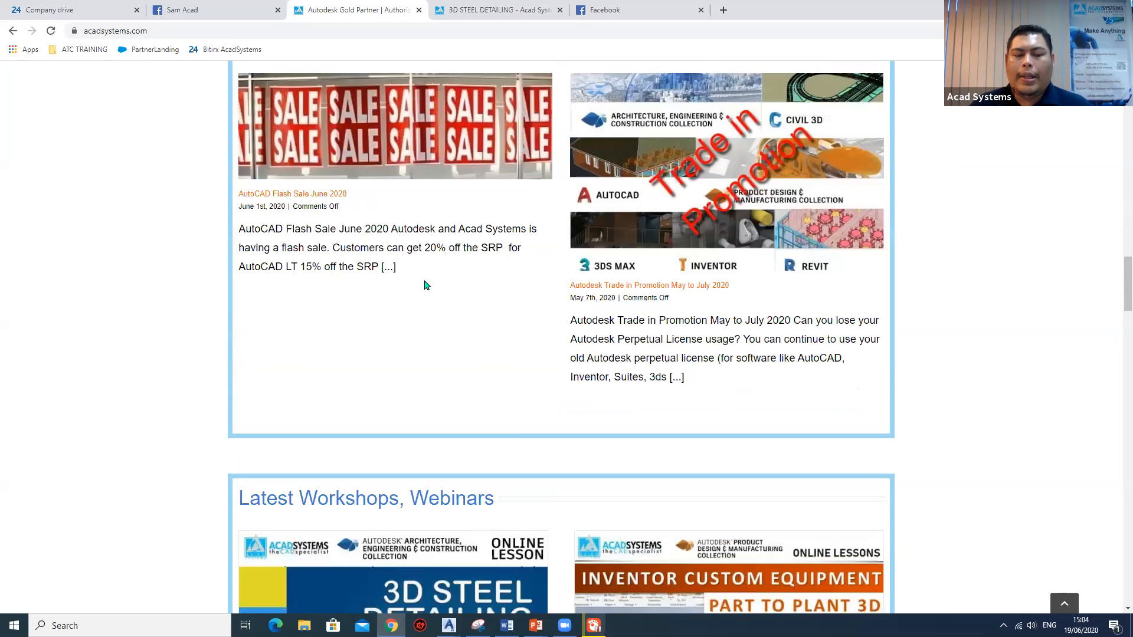
Review the Latest Workshops, Webinars listings through Corner Window in Revit Tutorial and the 2020 online training schedule.
scroll(420, 285, down, 2)
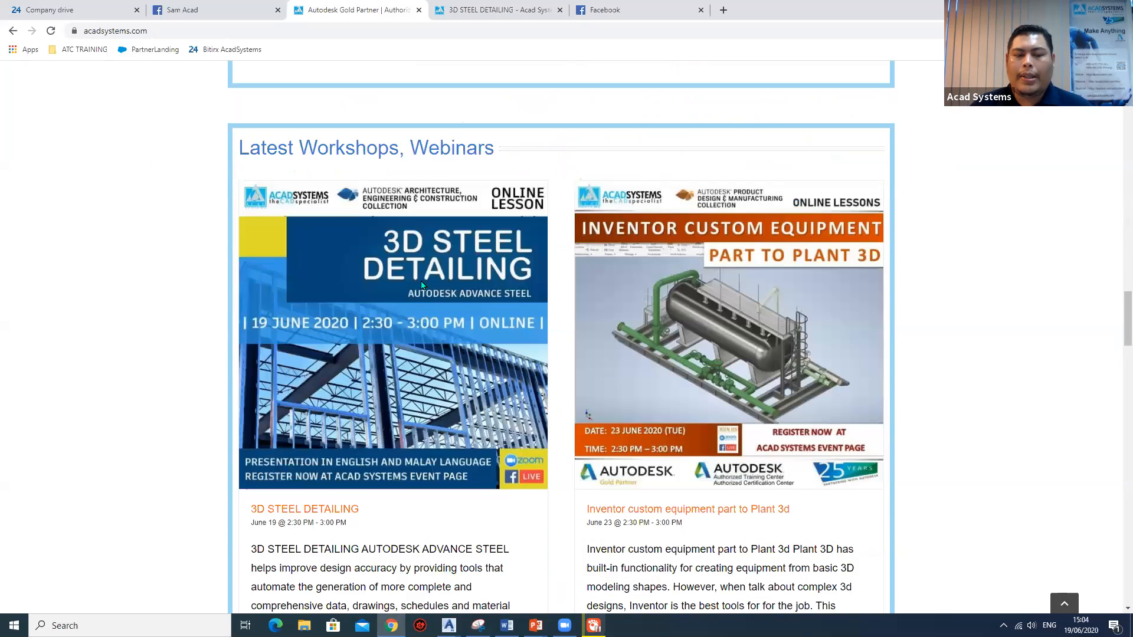
scroll(420, 285, down, 5)
scroll(420, 285, down, 5)
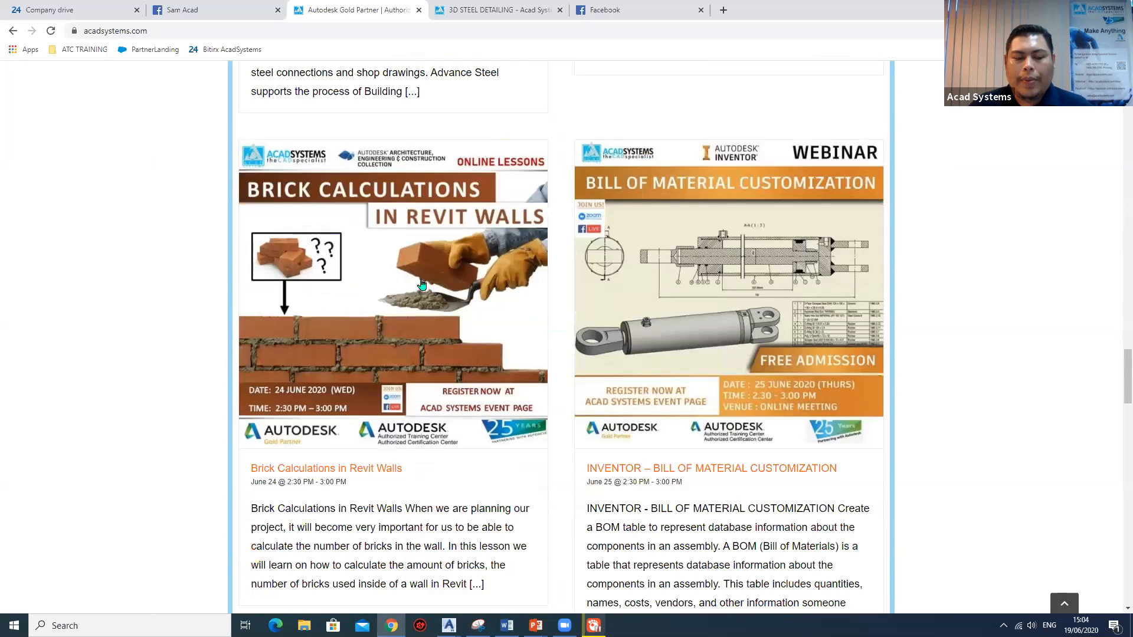
scroll(422, 281, down, 8)
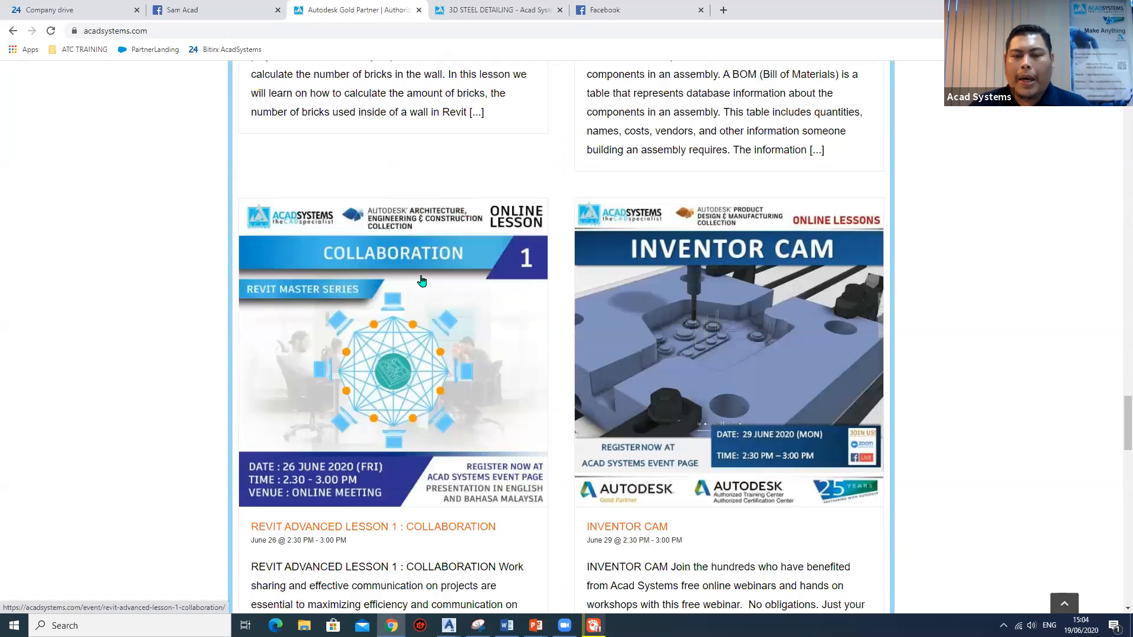
scroll(419, 280, down, 2)
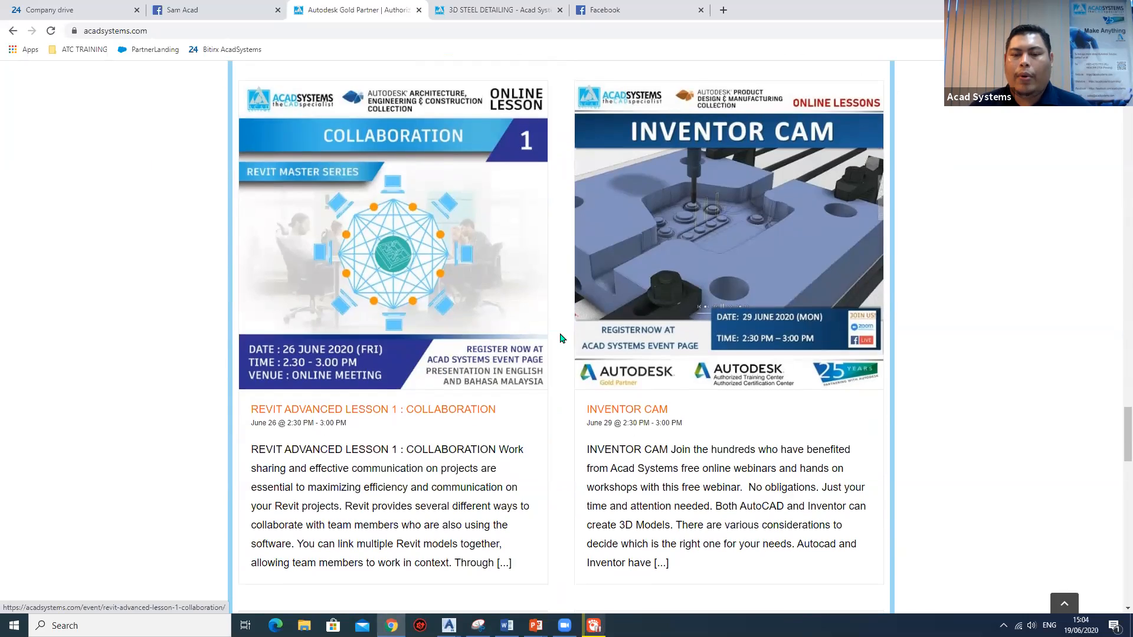
scroll(706, 359, up, 3)
scroll(702, 366, up, 7)
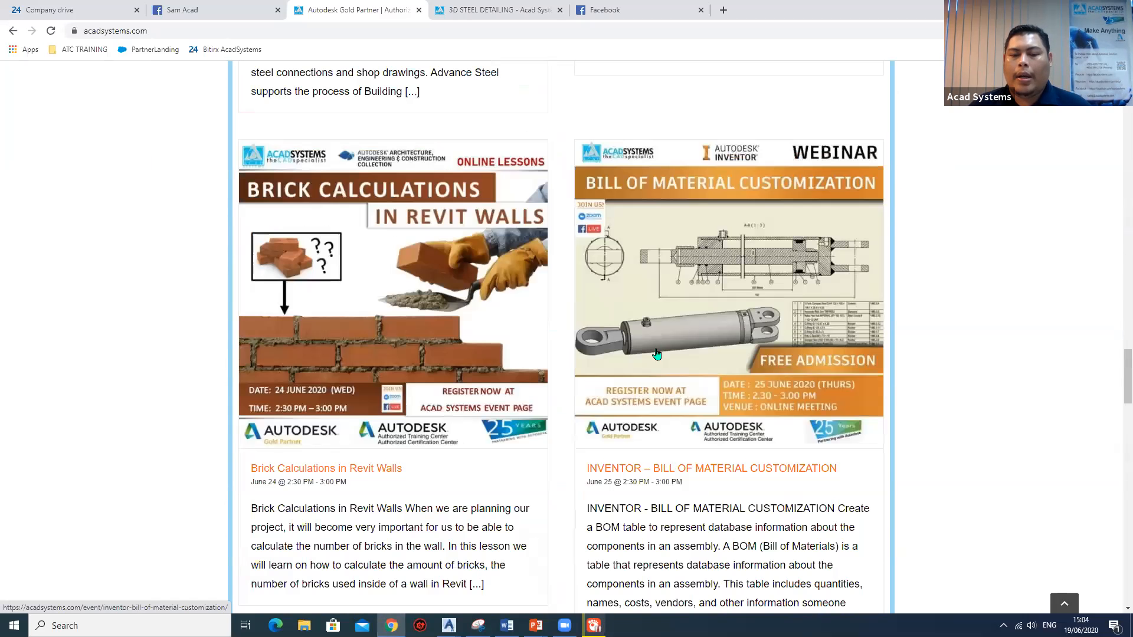
scroll(649, 353, down, 15)
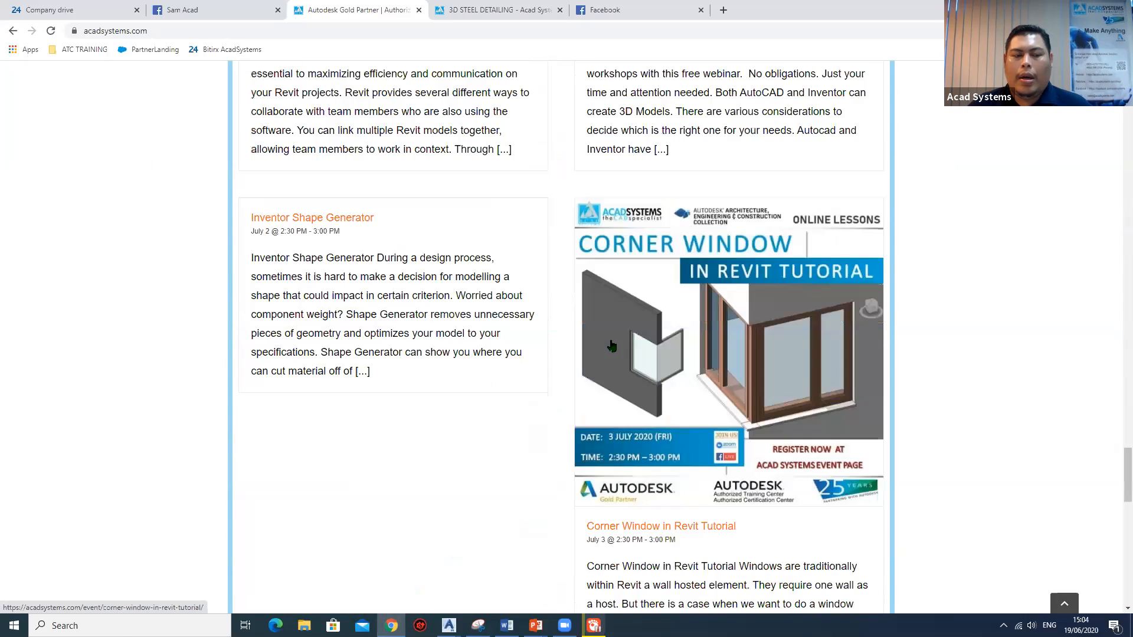
scroll(701, 318, down, 7)
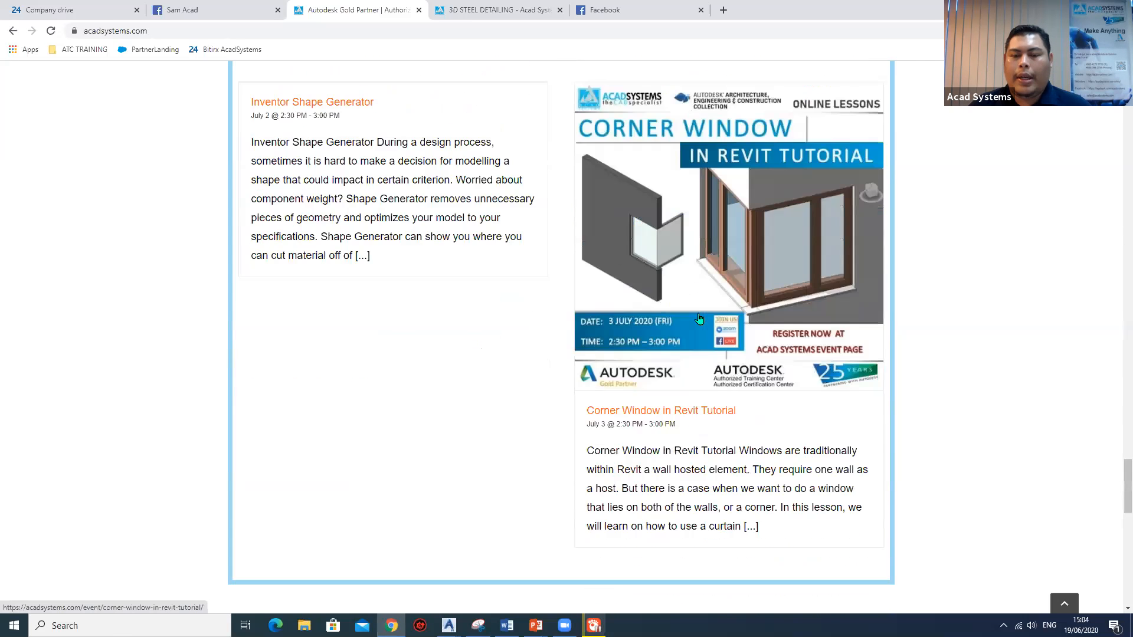
scroll(689, 316, down, 6)
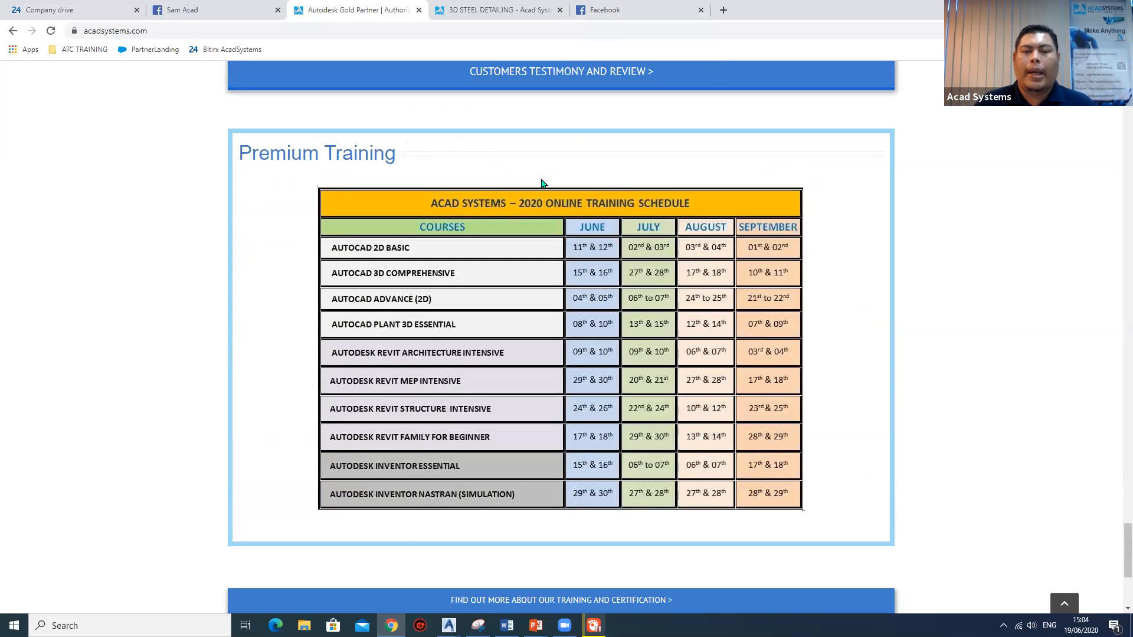
Open the Acad Systems New Helpdesk page from the home page's HelpDesk options.
scroll(543, 185, up, 7)
scroll(543, 183, up, 15)
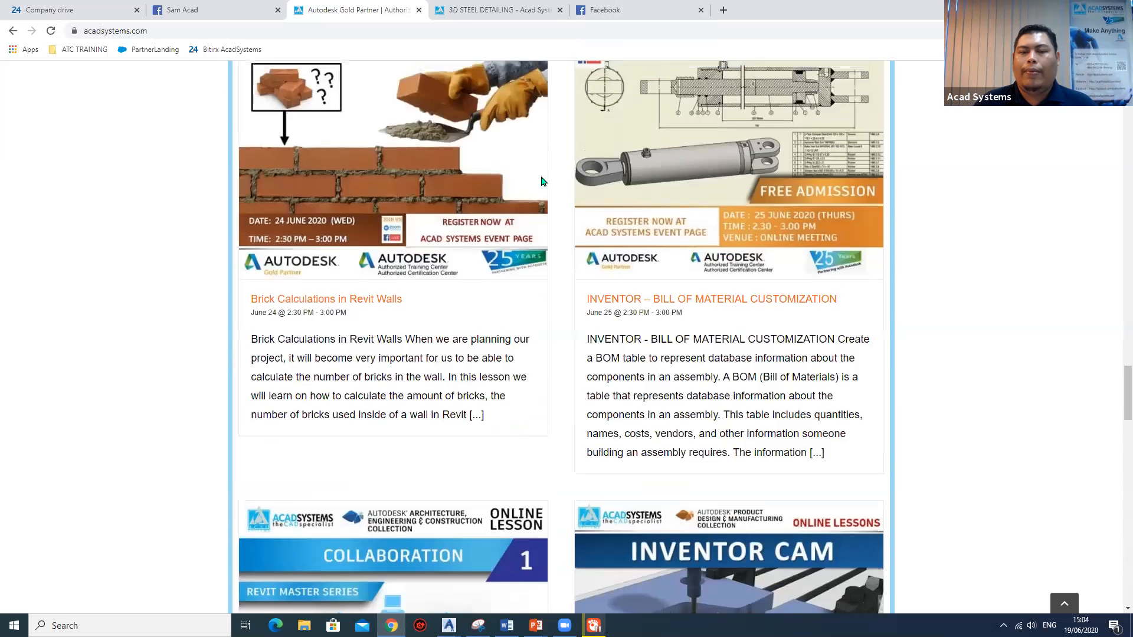
scroll(543, 181, up, 20)
mouse_move(540, 177)
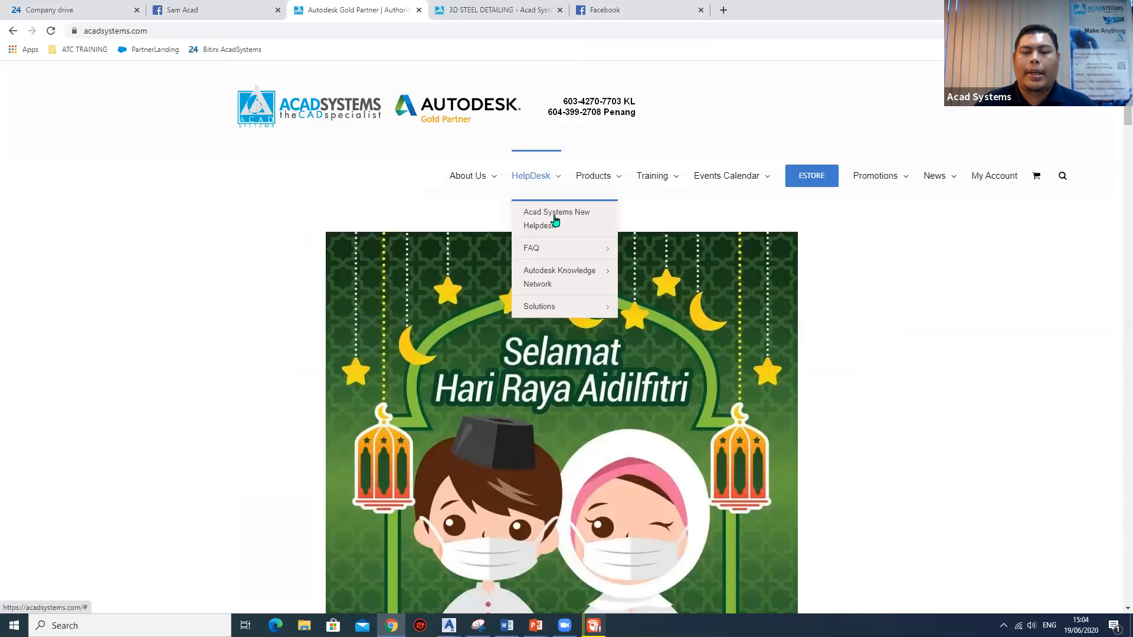
click(555, 221)
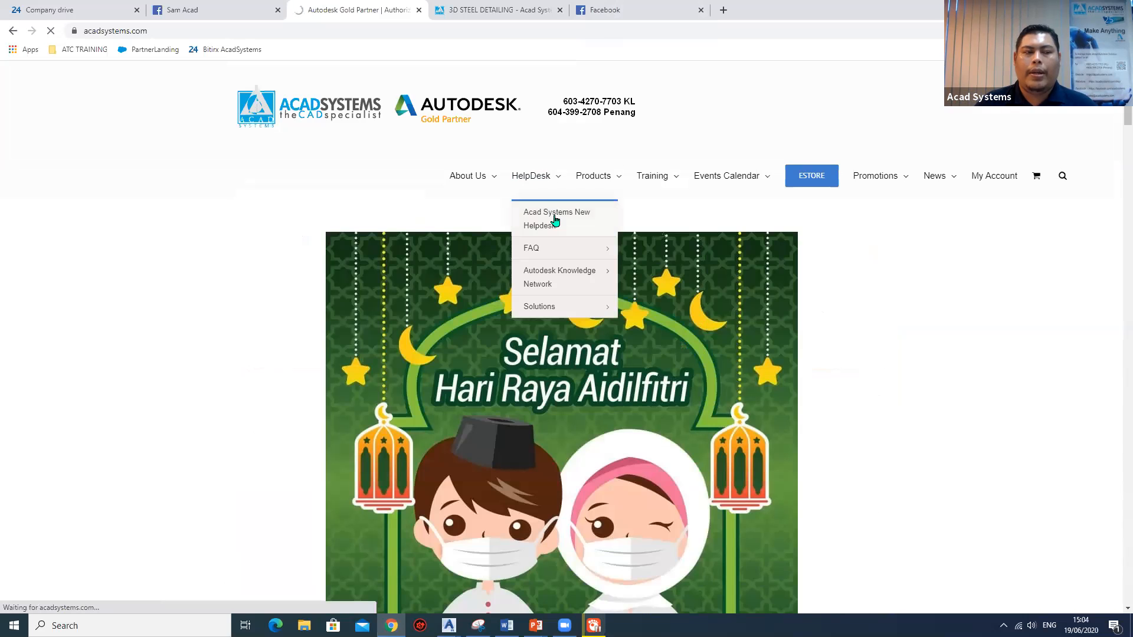
Continue to the helpdesk as a guest and look through the fields of the new ticket form.
scroll(425, 223, down, 2)
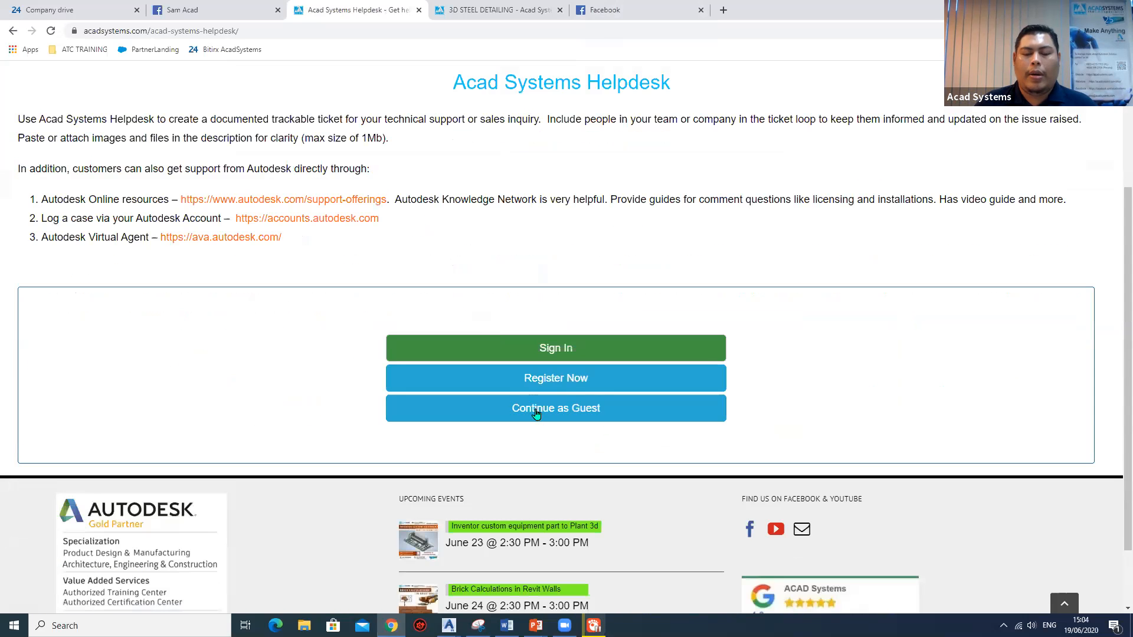
click(538, 413)
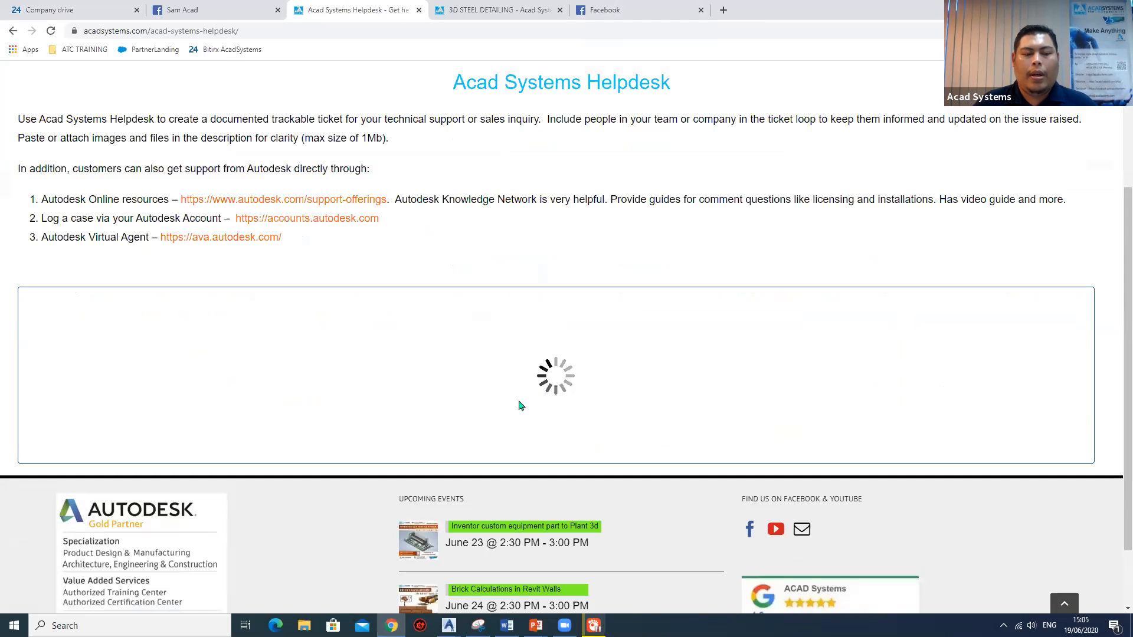
scroll(428, 397, down, 4)
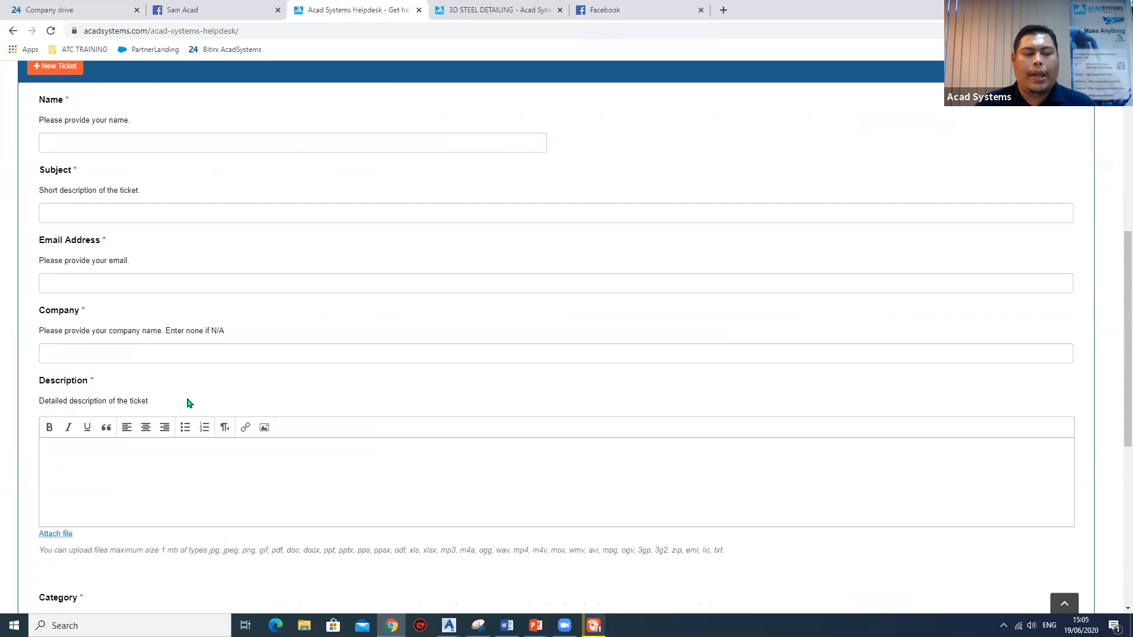
scroll(114, 443, down, 5)
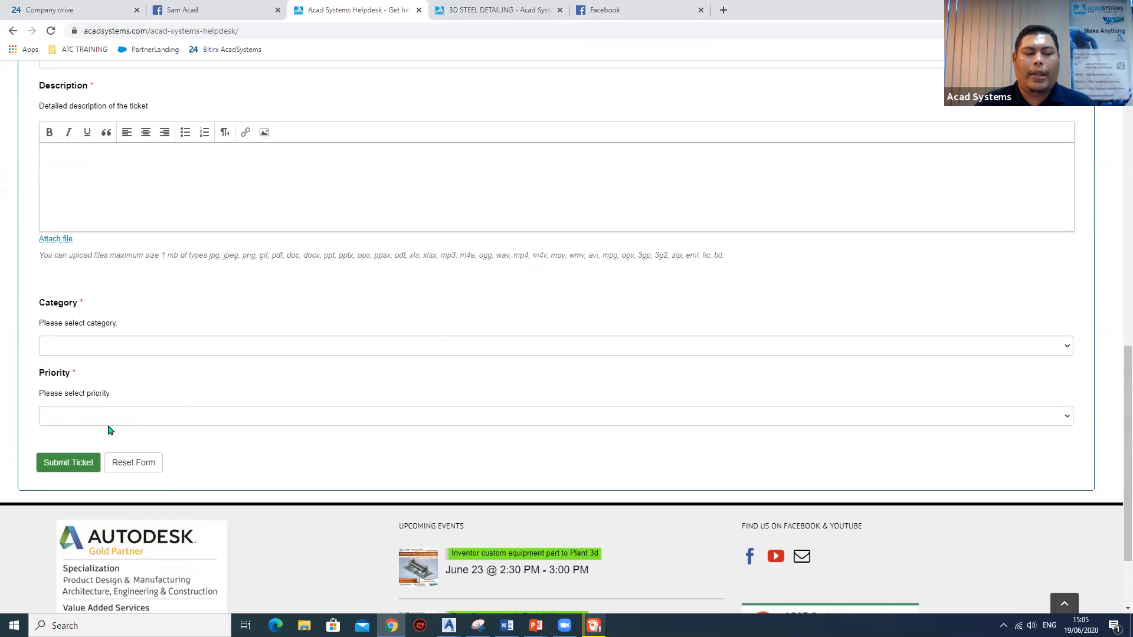
Look through the ticket form's Category options, from General Inquiry to Penang Technical Inquiry, leaving the field blank.
click(114, 345)
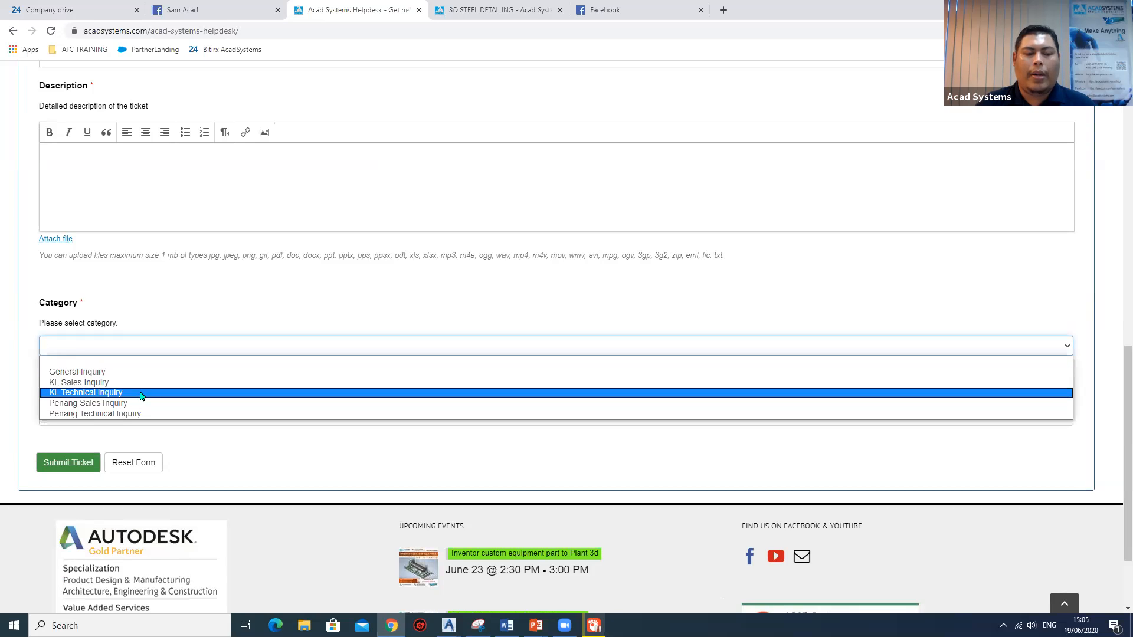
key(Down)
key(Down)
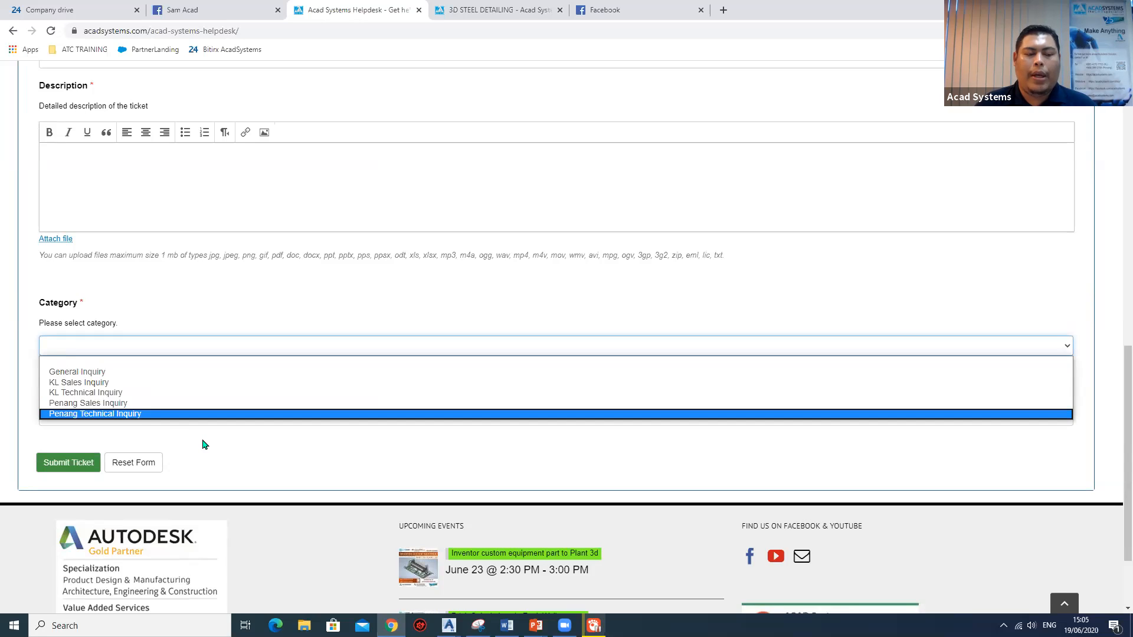
click(114, 352)
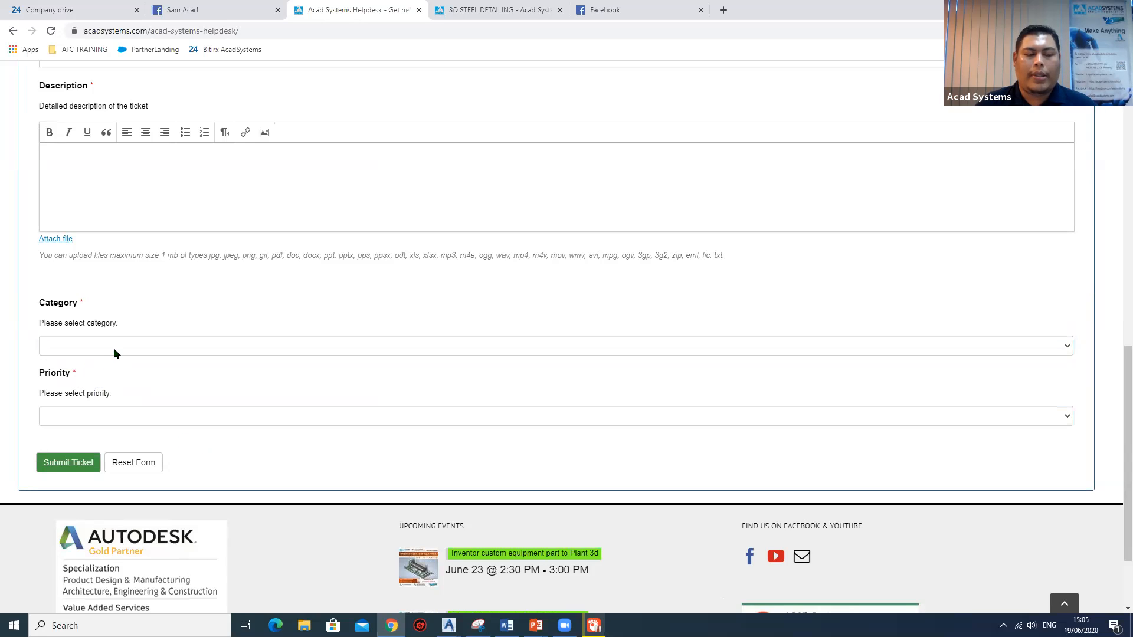
click(119, 348)
click(143, 326)
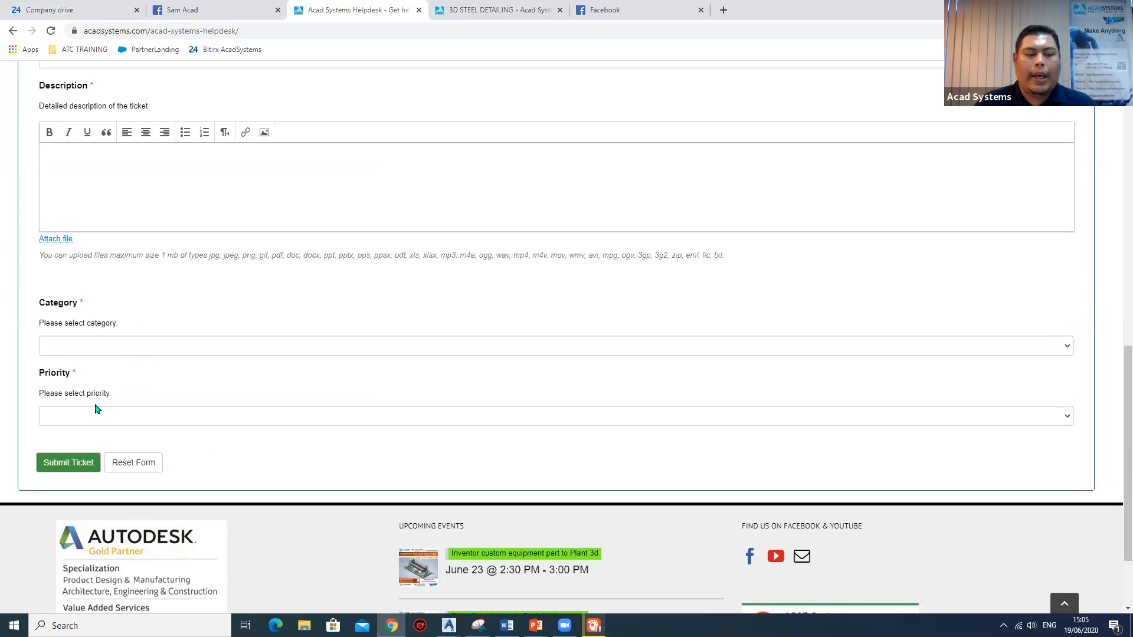
Look through the ticket form's Priority options without choosing one and return to the Name and Subject fields.
click(92, 417)
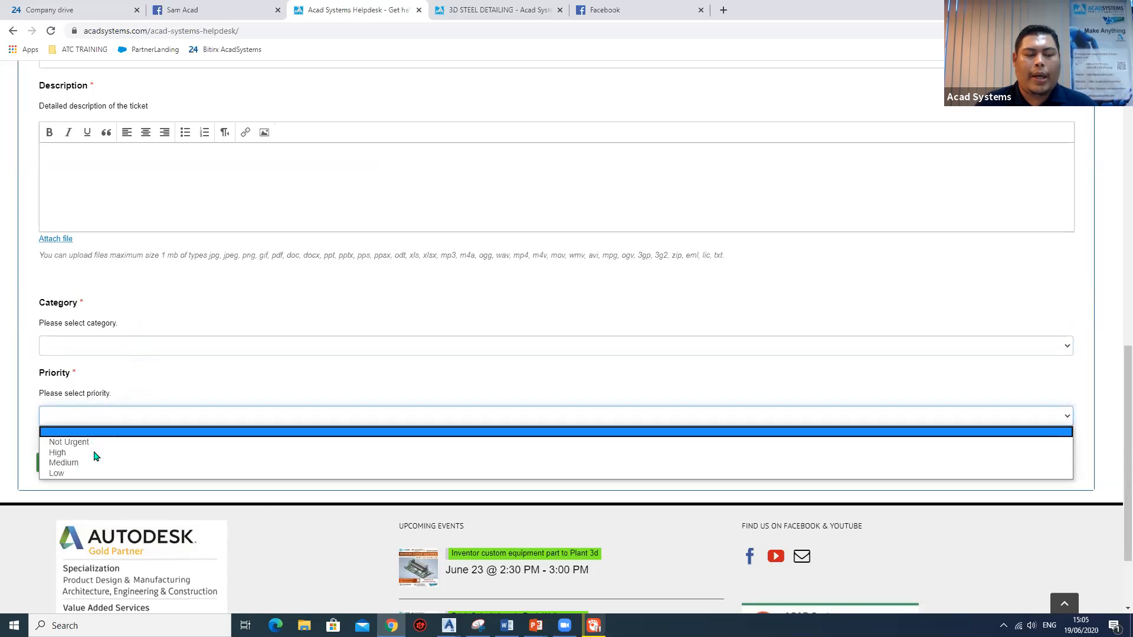
click(256, 474)
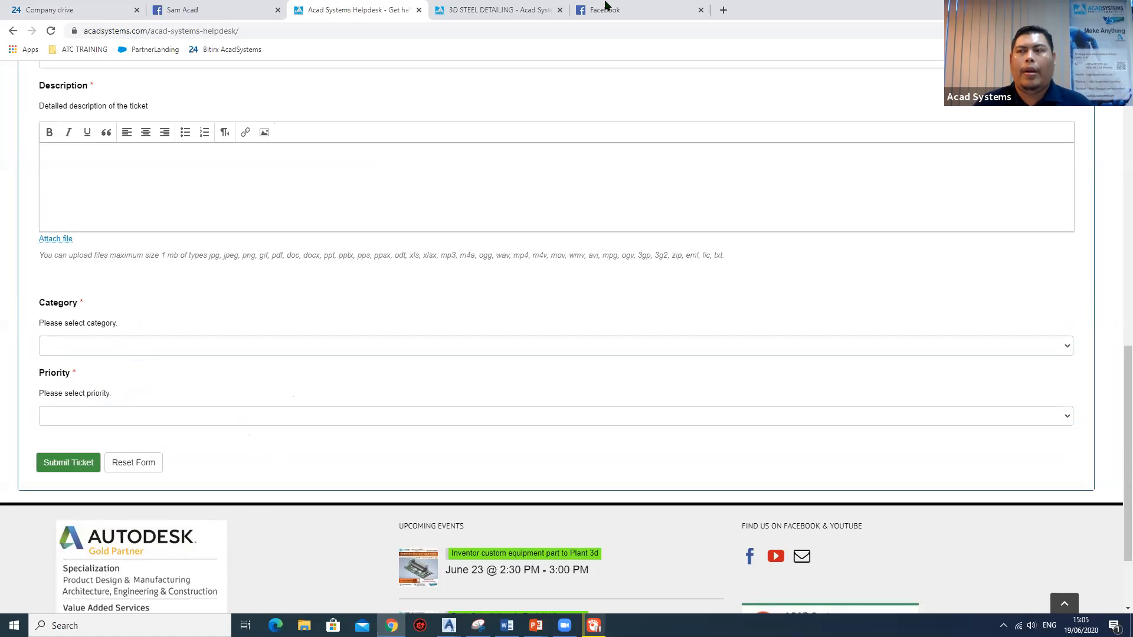
scroll(484, 221, up, 3)
scroll(480, 224, up, 9)
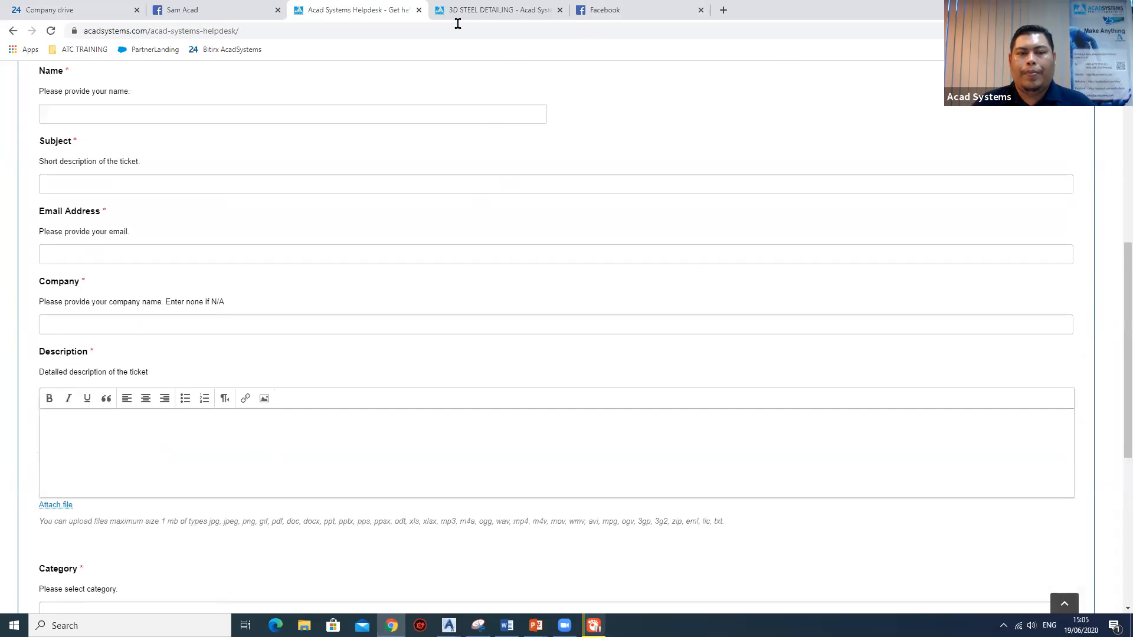